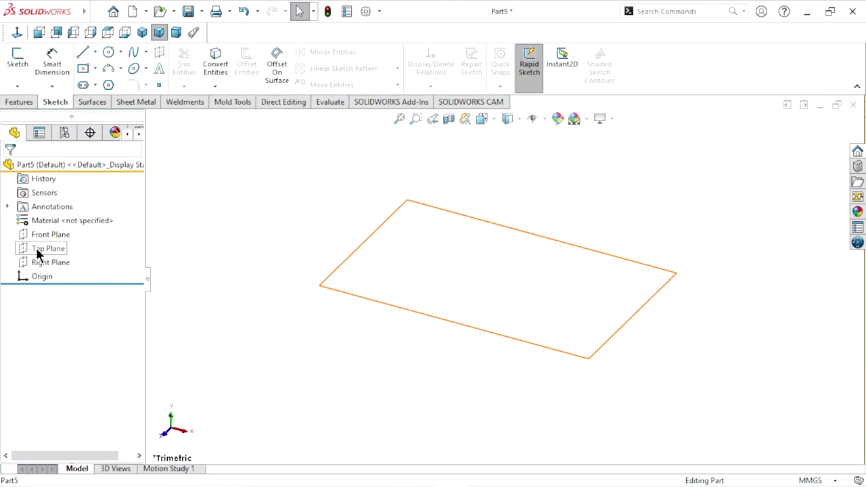
Step: Start Sketch1 on the Top Plane
left_click(40, 249)
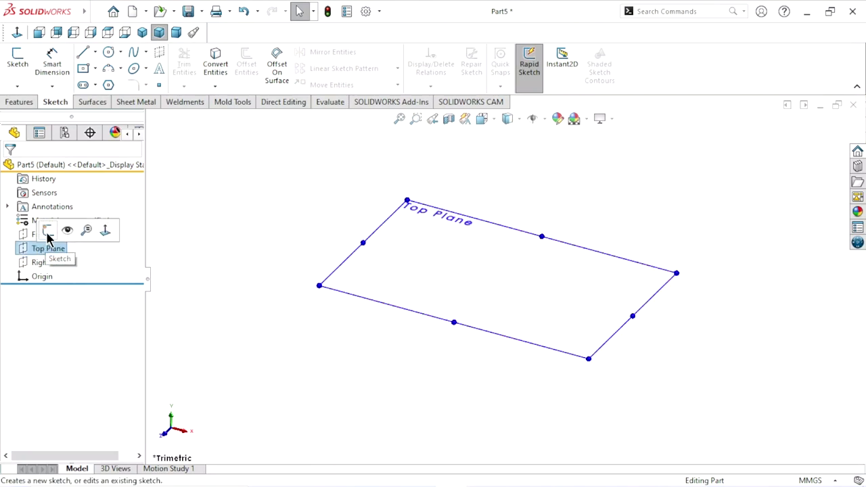
left_click(46, 230)
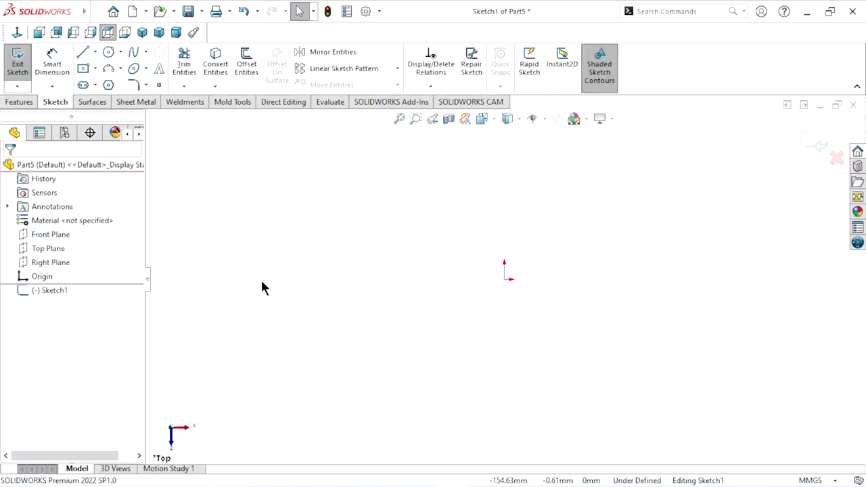
Step: Draw a corner rectangle enclosing the origin, then exit the rectangle tool
left_click(94, 67)
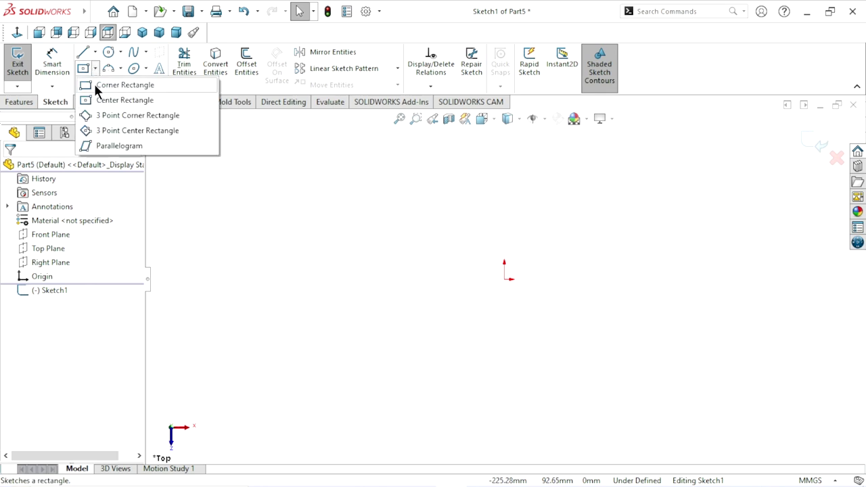
key("r")
left_click(330, 176)
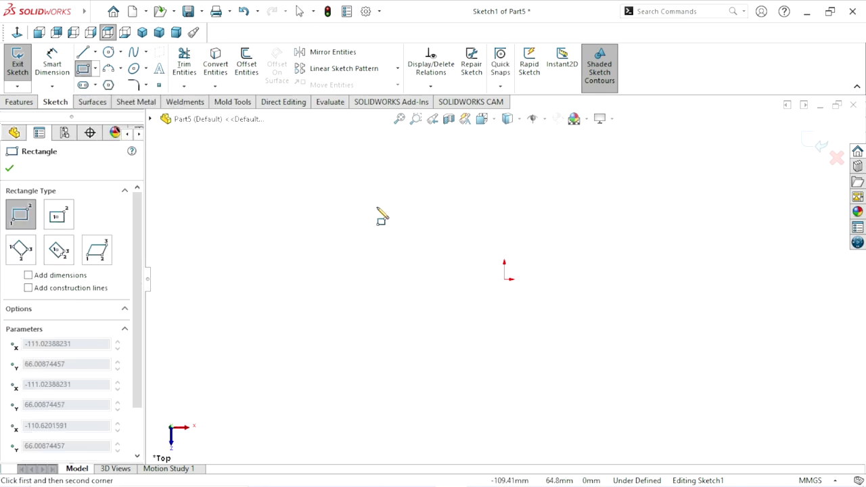
left_click(596, 370)
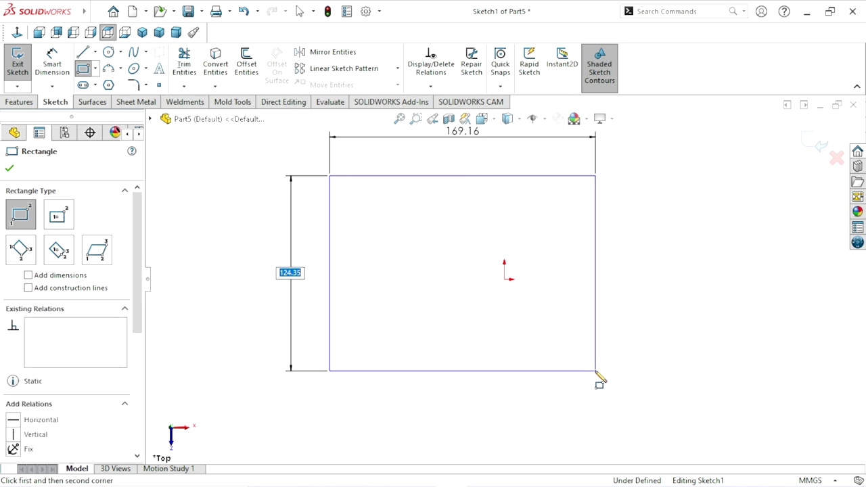
left_click(596, 371)
right_click(624, 313)
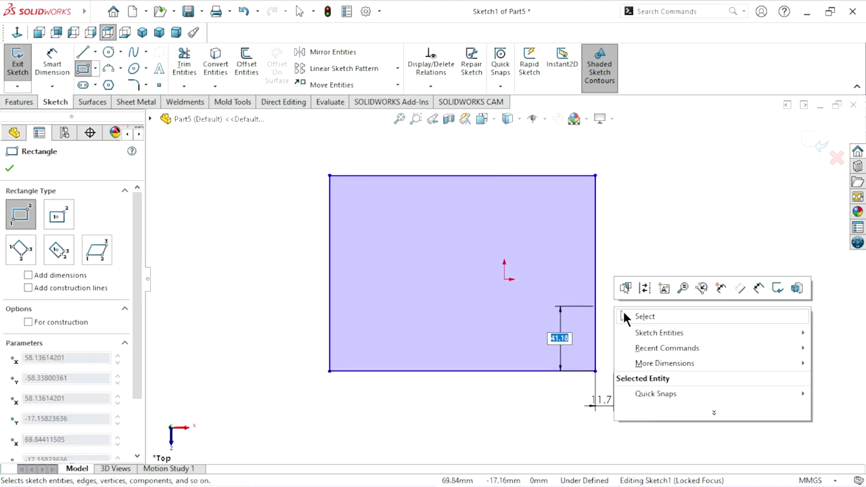
left_click(633, 314)
scroll(501, 339, "up", 2)
scroll(406, 270, "down", 2)
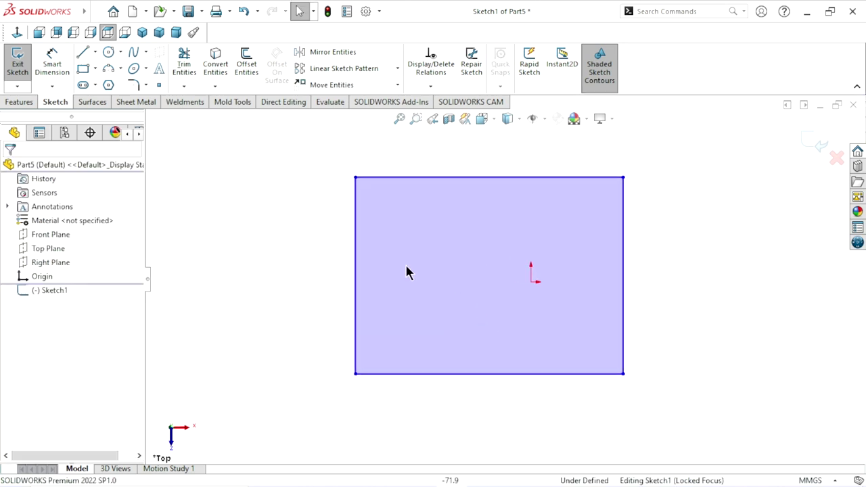
left_click(52, 65)
Step: Dimension the rectangle's height between top and bottom edges to 130 mm
left_click(392, 178)
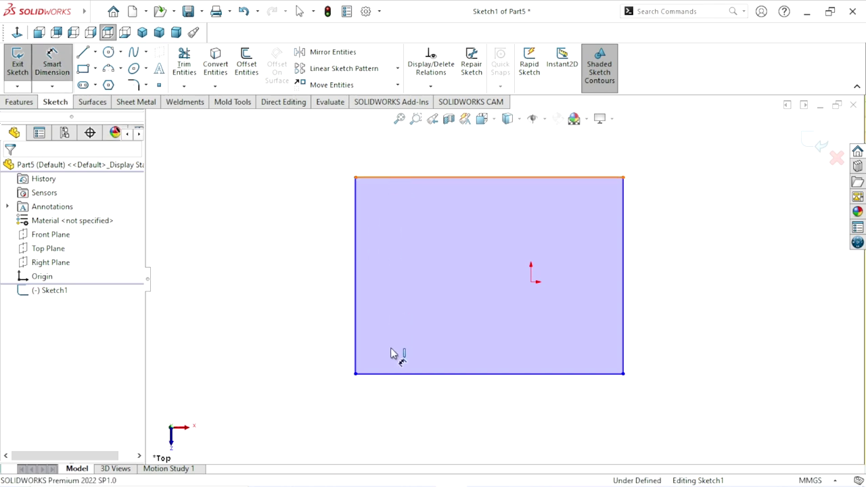
left_click(391, 373)
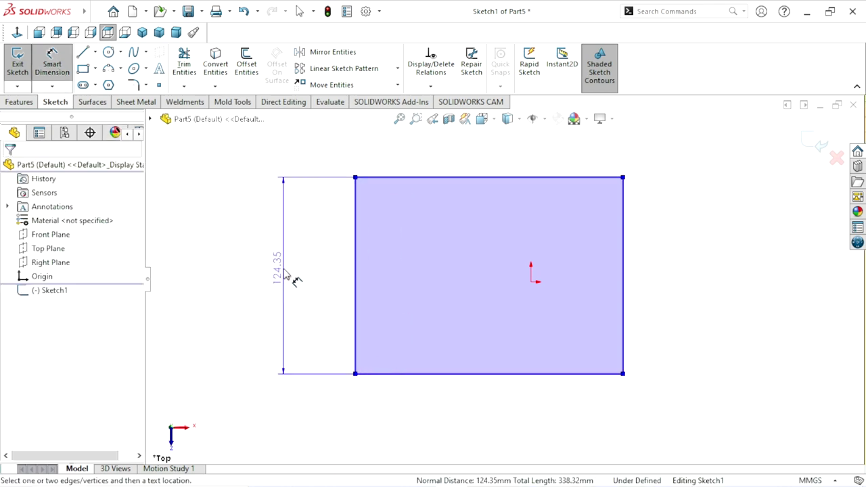
left_click(285, 271)
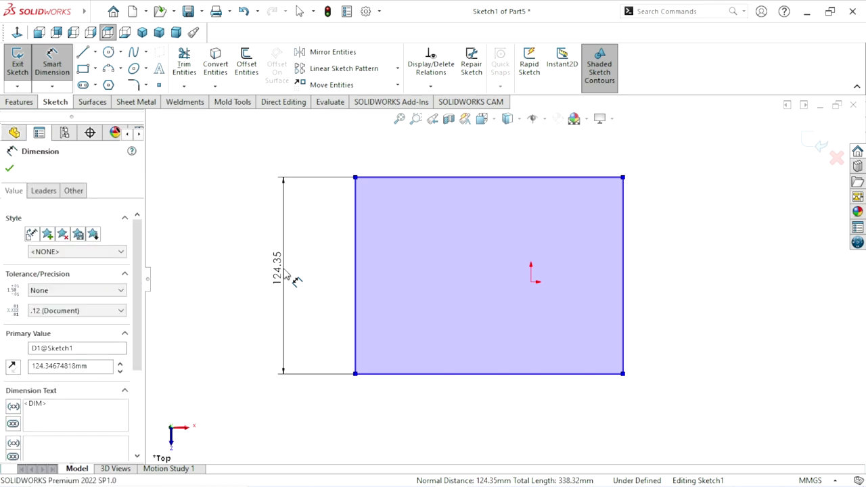
type("130")
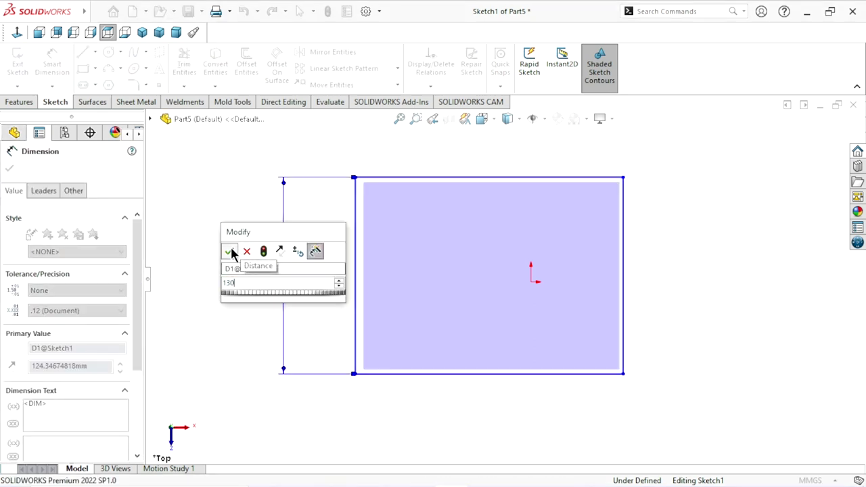
left_click(230, 252)
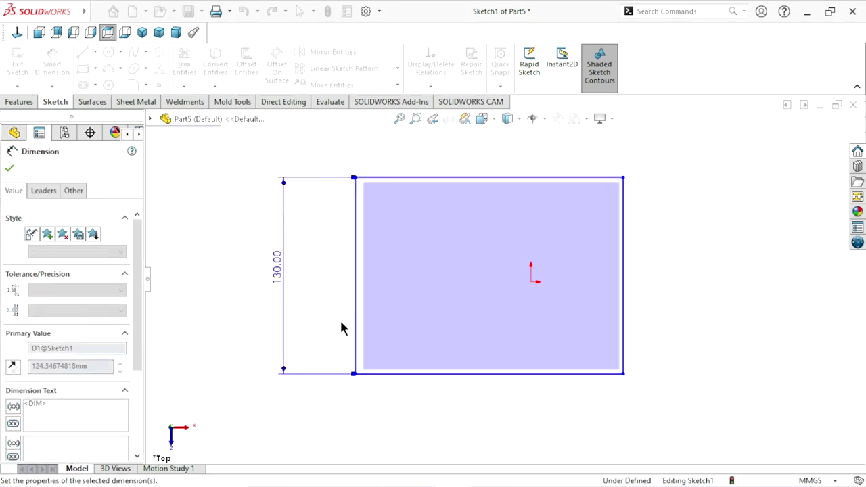
Step: Dimension the top edge width to 110.5 mm and drag the rectangle right
left_click(474, 178)
left_click(467, 166)
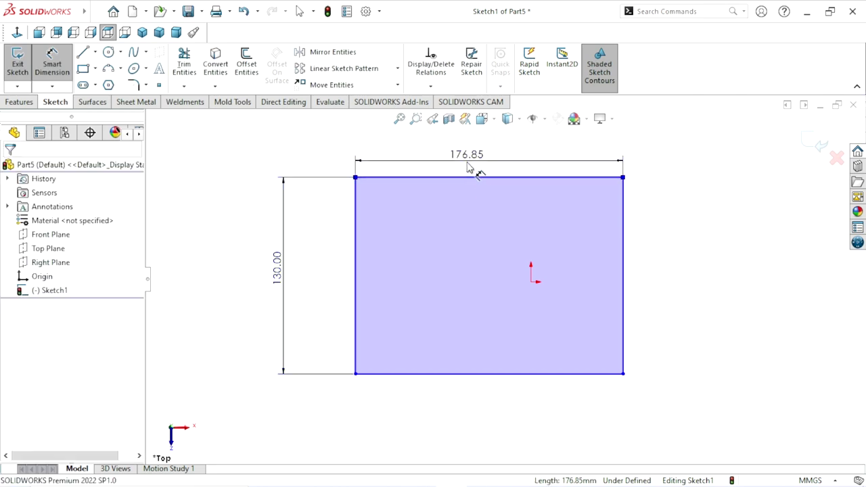
type("110.5")
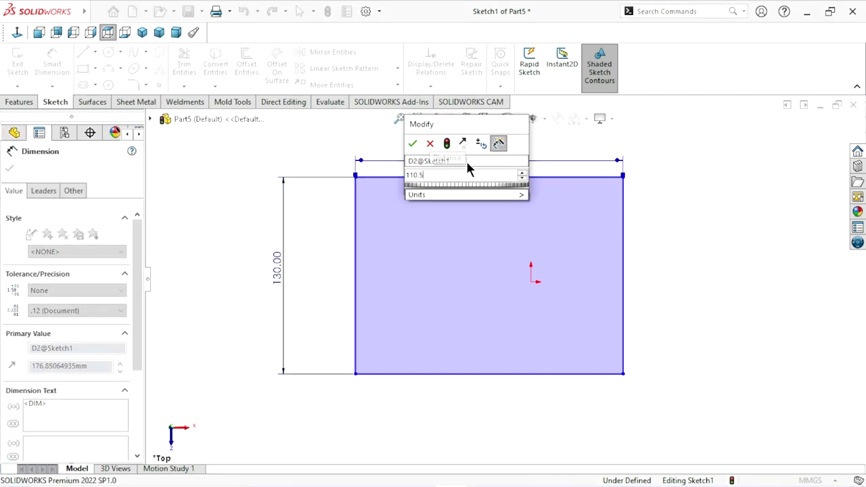
left_click(413, 146)
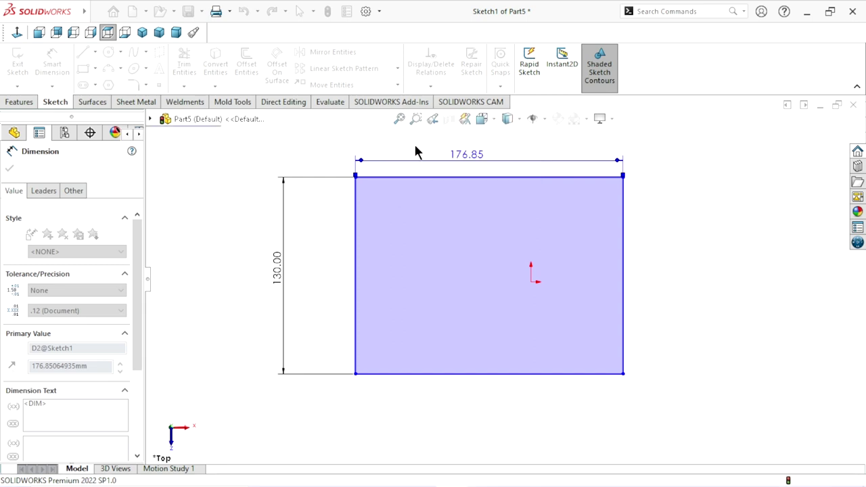
scroll(534, 281, "down", 2)
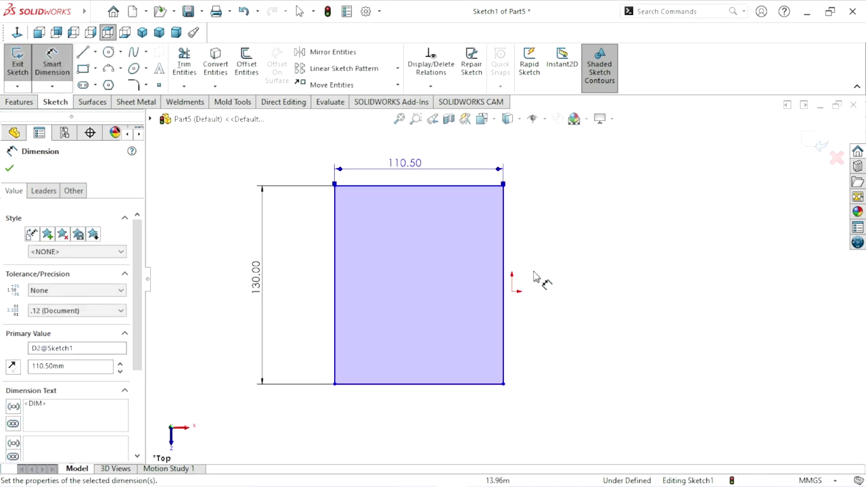
scroll(521, 291, "up", 2)
scroll(508, 298, "down", 2)
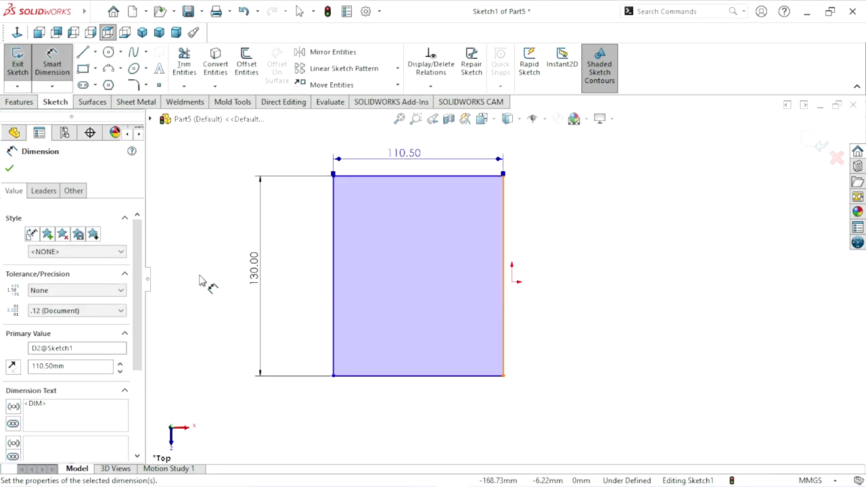
left_click(9, 168)
key("Escape")
mouse_move(443, 262)
left_mouse_down()
mouse_move(502, 254)
mouse_move(509, 262)
left_mouse_up()
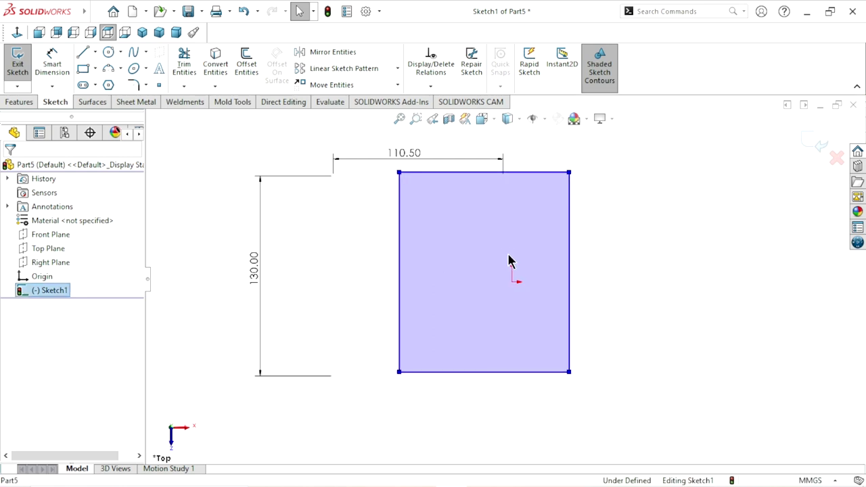
left_click(95, 52)
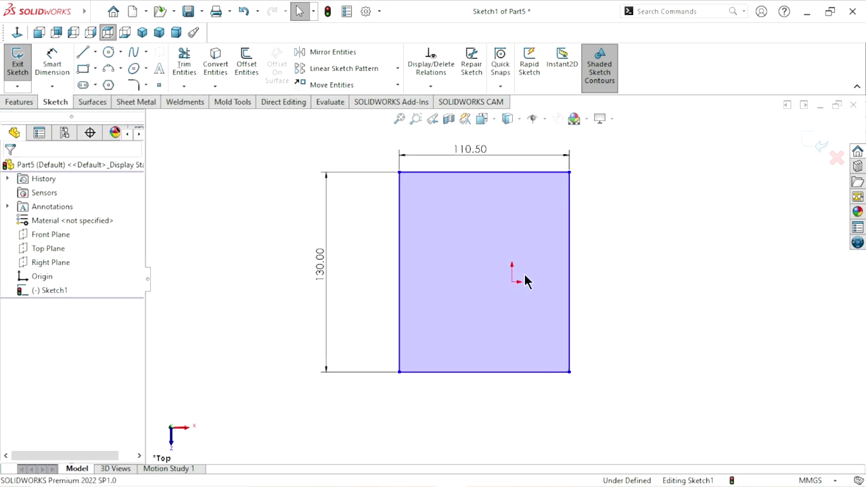
Step: Draw a centerline from the left edge midpoint to the origin
left_click(399, 272)
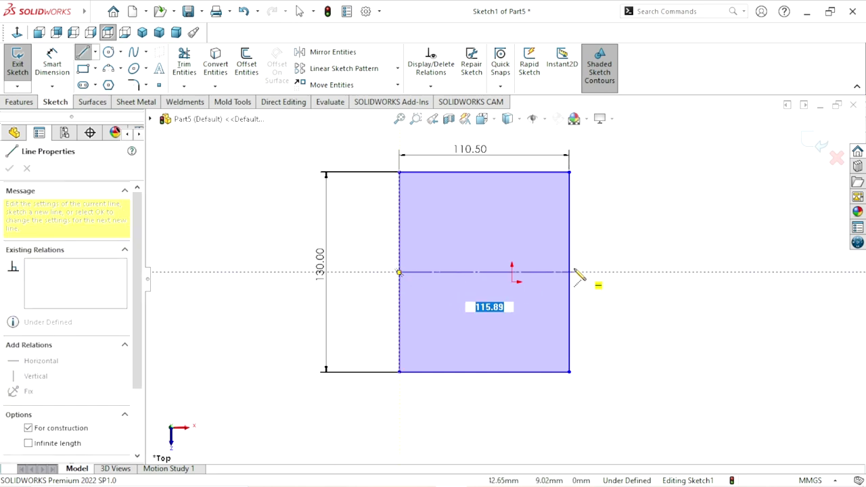
left_click(513, 281)
right_click(584, 257)
left_click(585, 259)
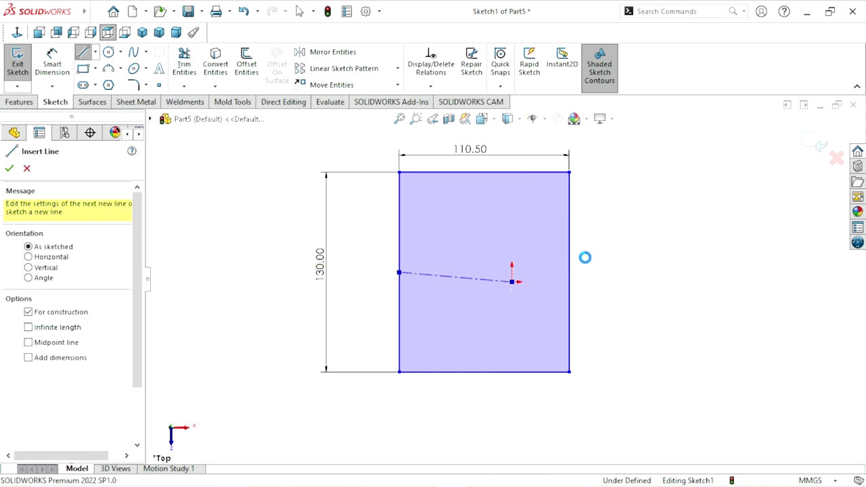
key("Escape")
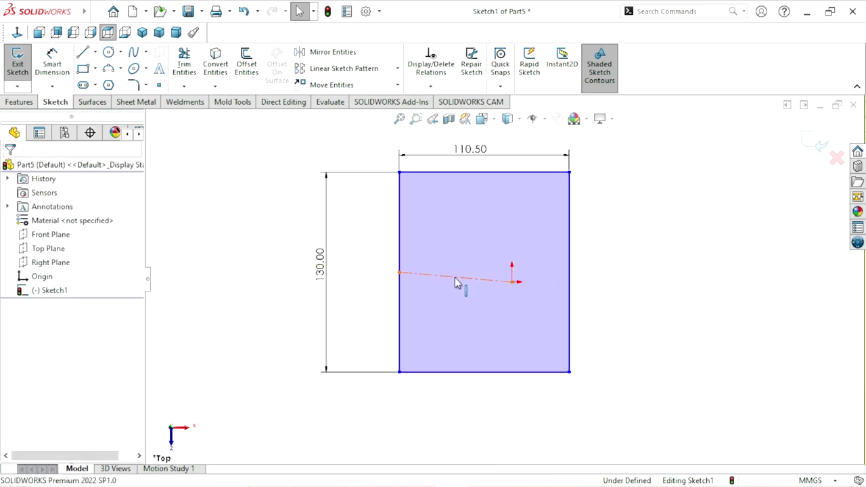
Step: Check the centerline's Horizontal relation and the 130.00 height dimension
left_click(456, 277)
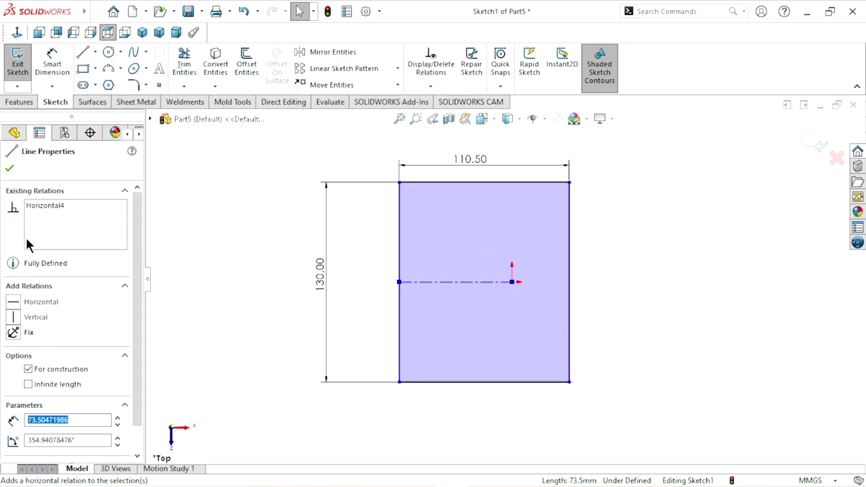
left_click(9, 169)
scroll(567, 282, "up", 1)
scroll(531, 302, "down", 1)
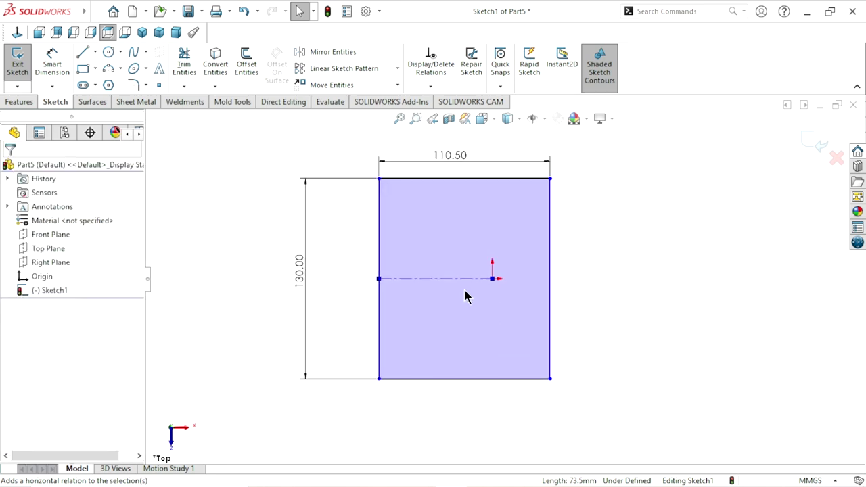
left_click(305, 276)
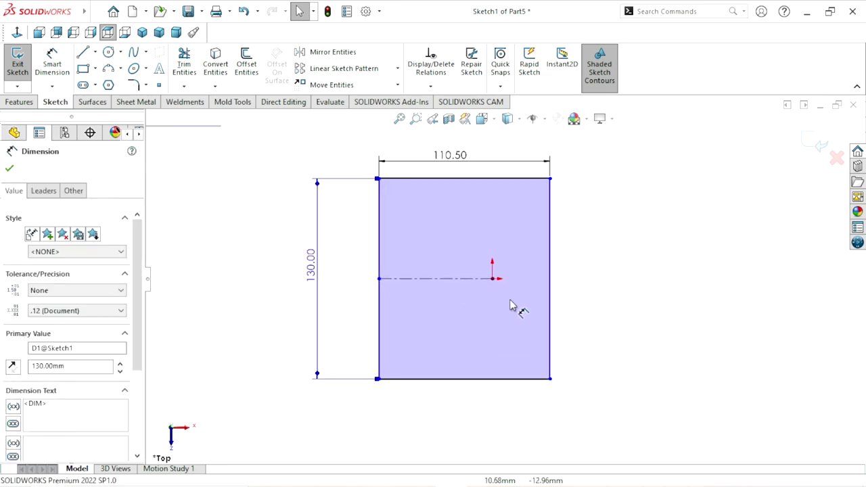
scroll(498, 308, "up", 1)
scroll(586, 296, "down", 1)
left_click(52, 64)
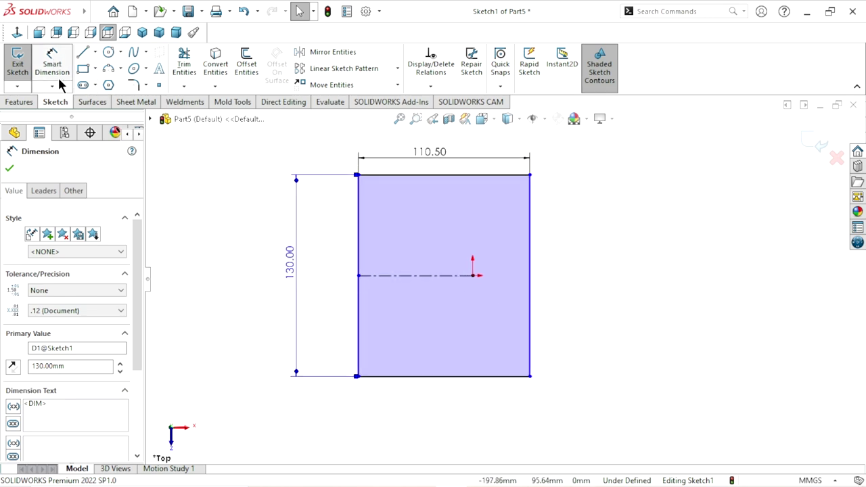
Step: Dimension the centerline length to 78.8 mm below the rectangle
left_click(422, 276)
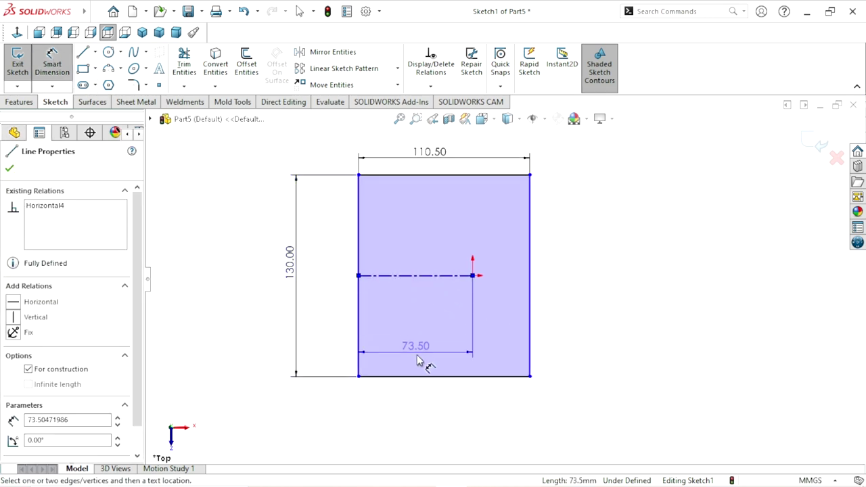
left_click(419, 409)
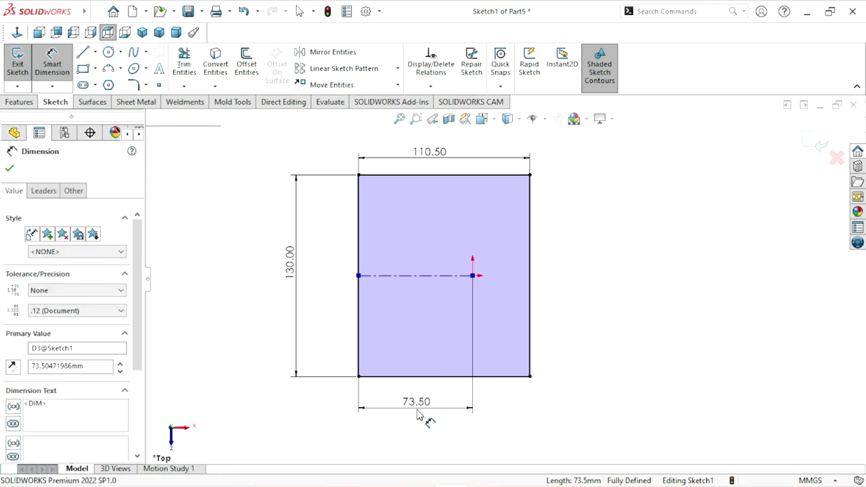
type("78.8")
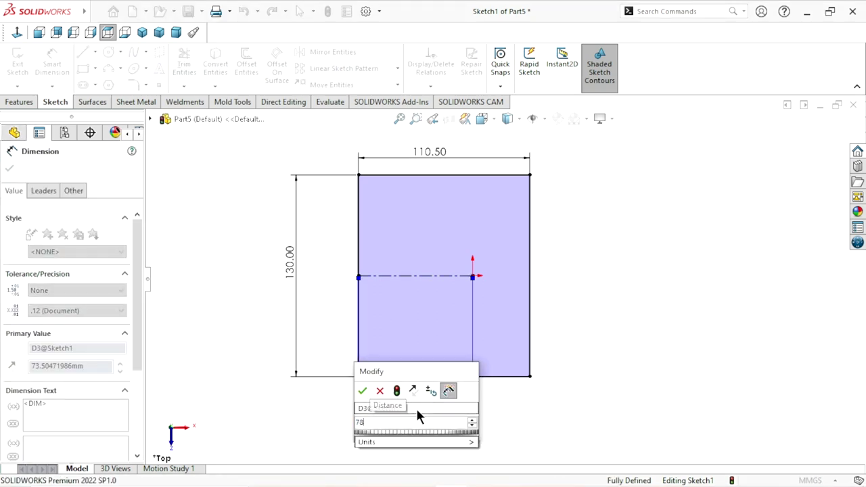
left_click(362, 391)
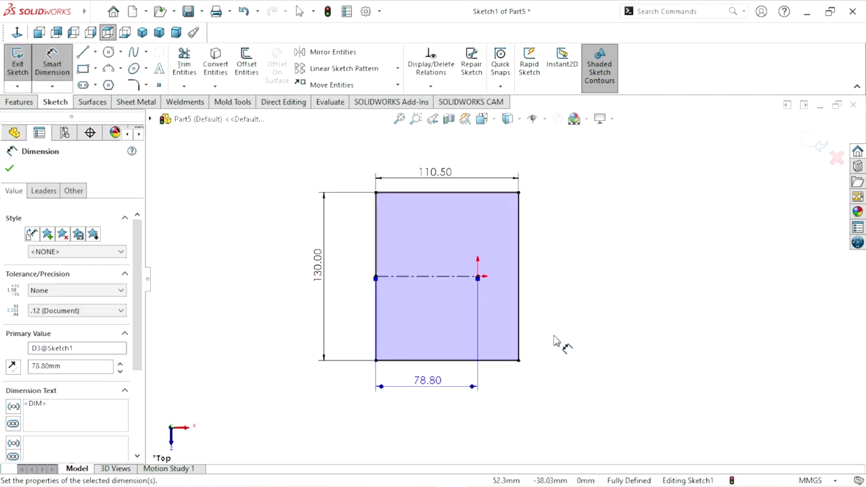
Step: Draw a three-point arc from the top-right to bottom-right corner, bulging outward
left_click(106, 71)
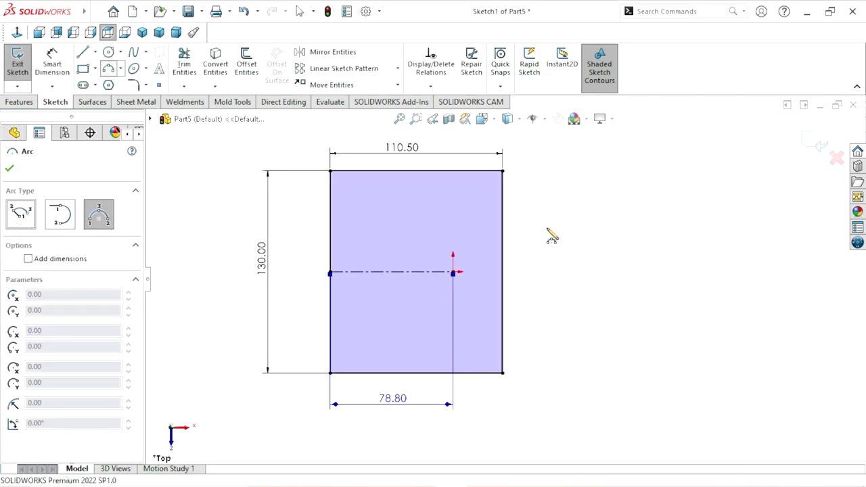
left_click(502, 172)
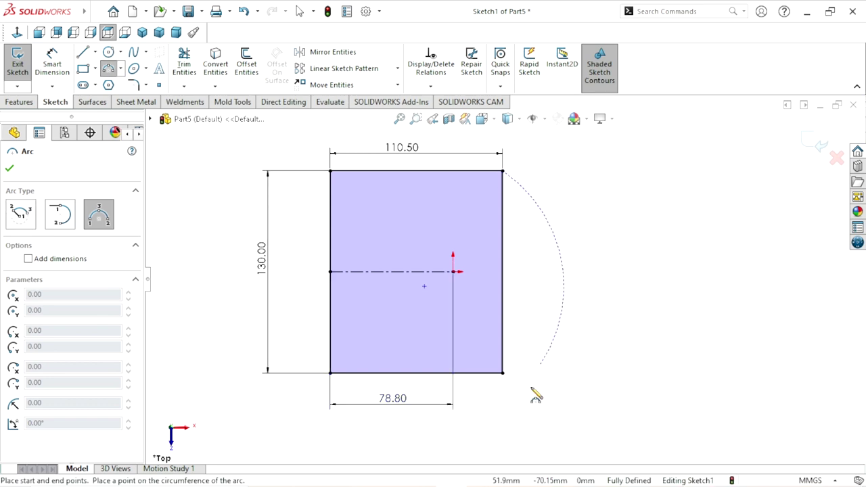
left_click(506, 377)
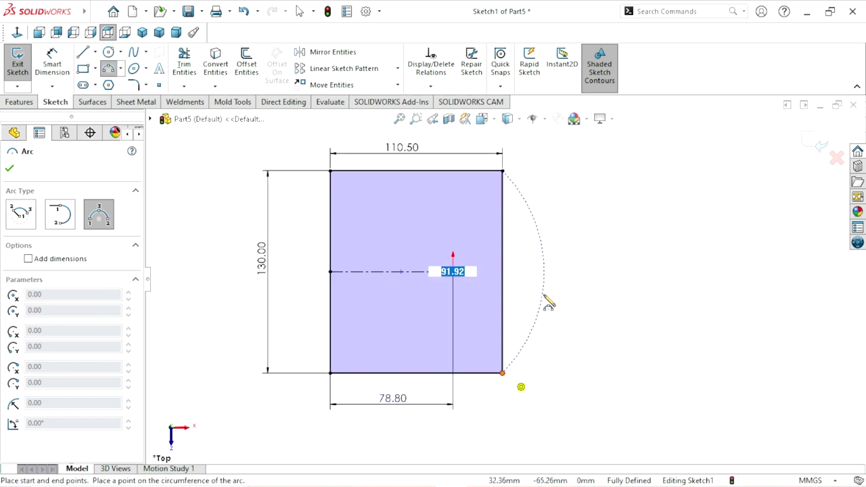
left_click(555, 281)
right_click(580, 295)
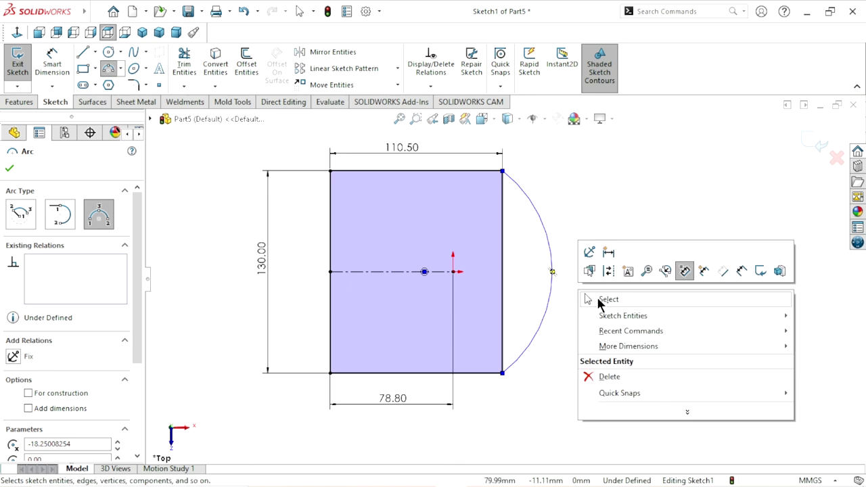
left_click(586, 300)
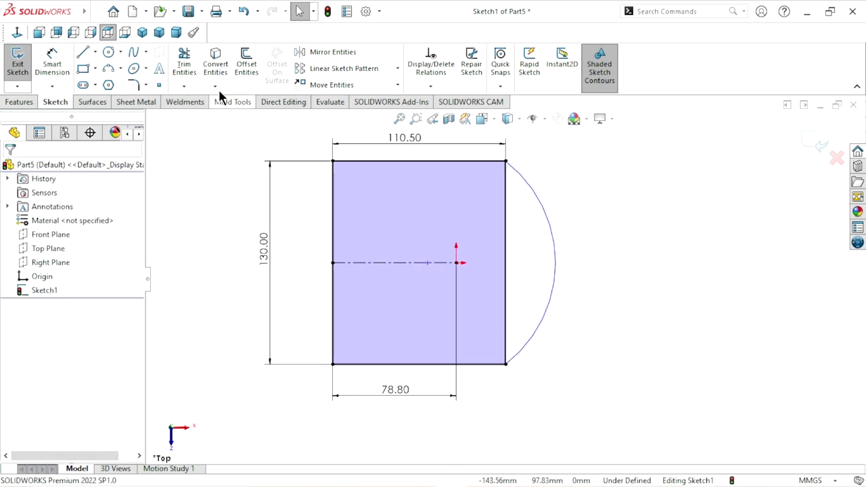
Step: Trim away the rectangle's straight right edge
left_click(192, 60)
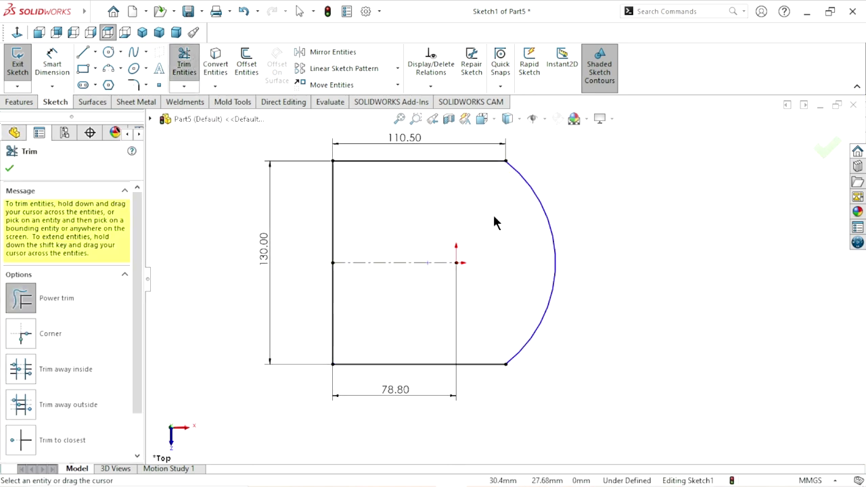
left_click(10, 170)
left_click(56, 76)
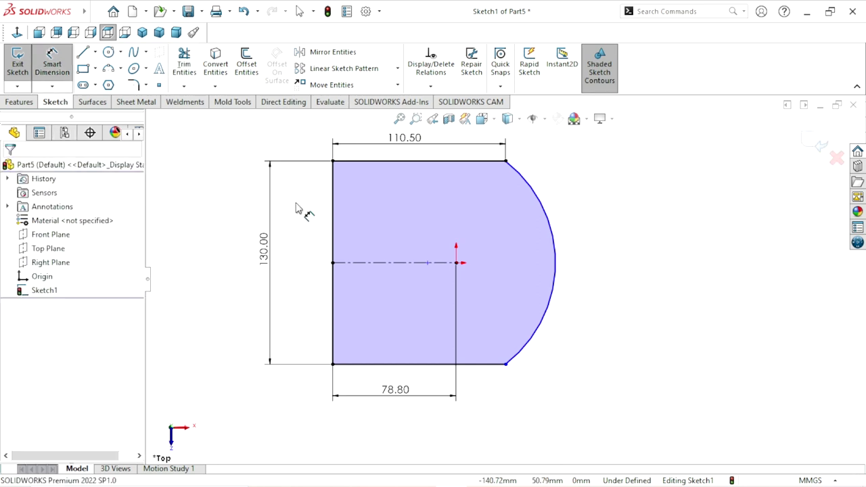
left_click(556, 258)
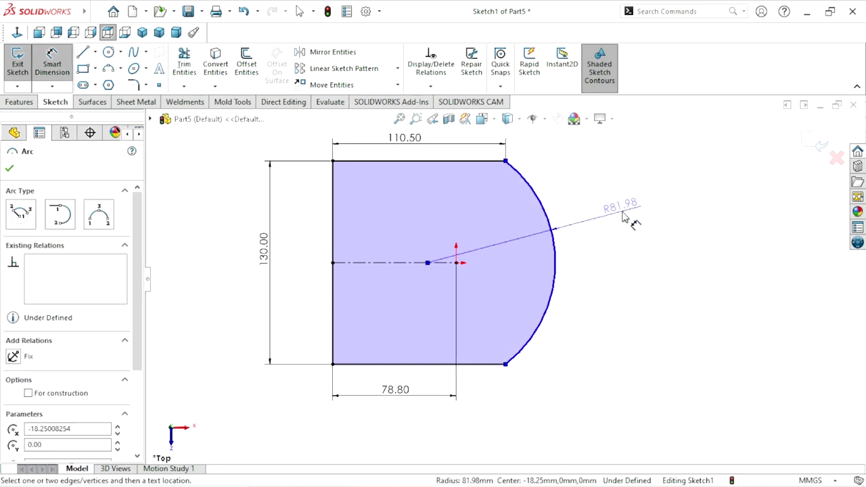
Step: Give the right-side arc a 73 mm radius dimension
left_click(623, 215)
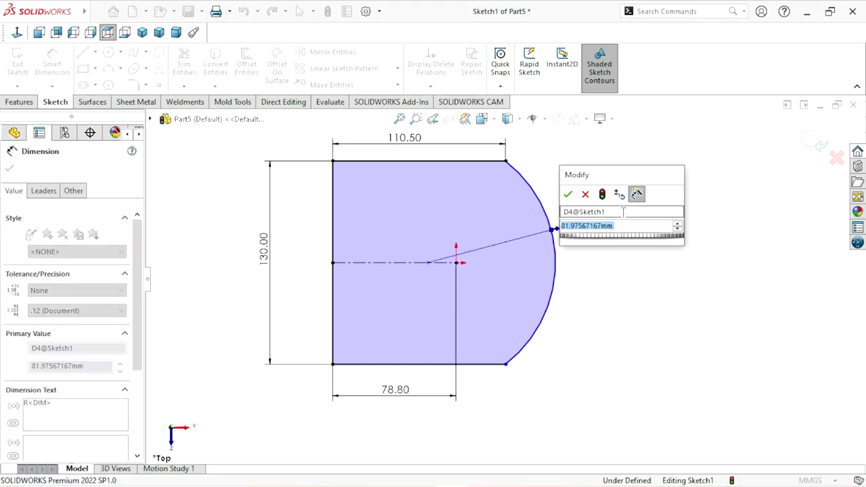
type("73")
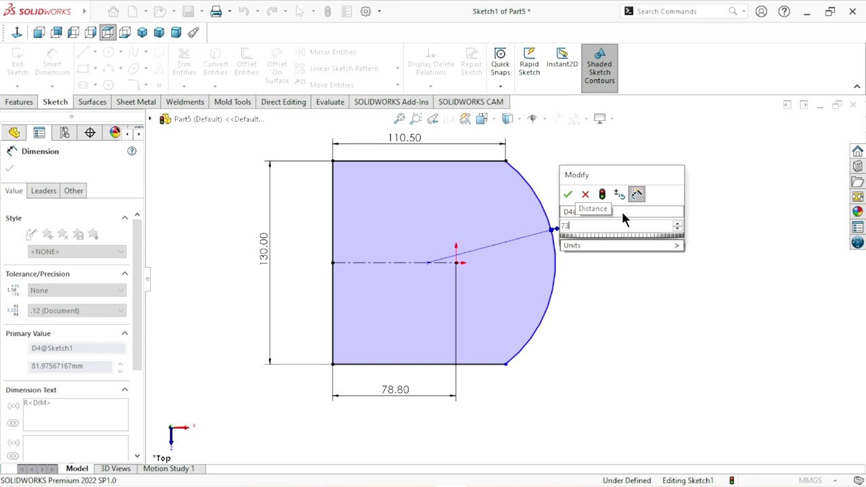
left_click(568, 195)
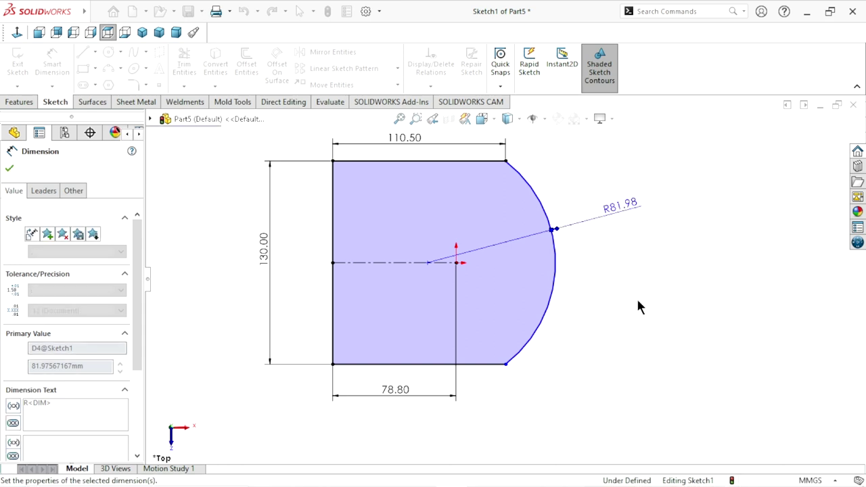
scroll(568, 382, "up", 2)
scroll(551, 324, "down", 2)
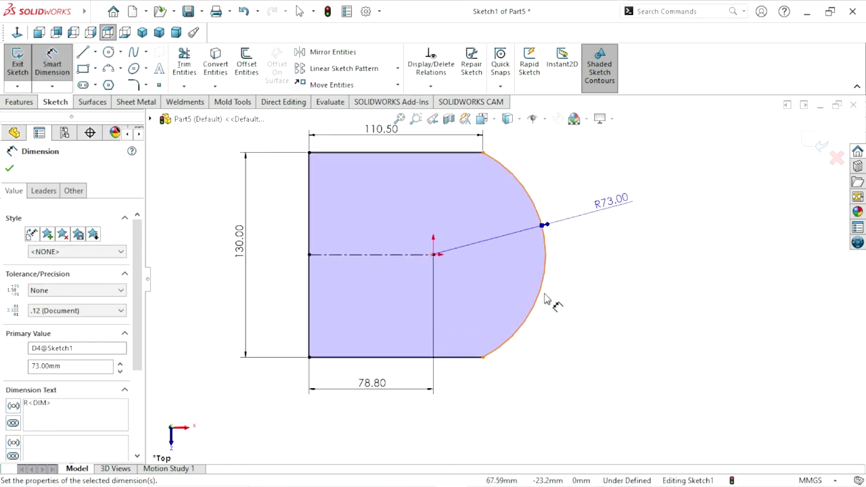
left_click(12, 167)
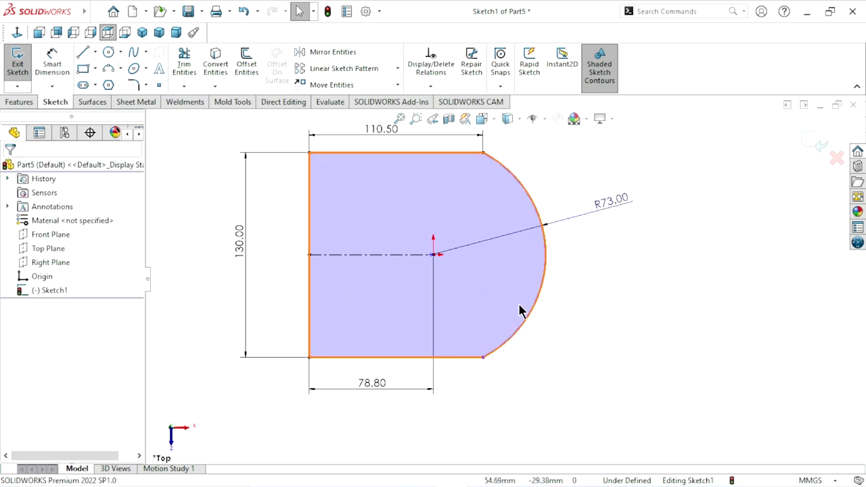
scroll(449, 277, "up", 2)
scroll(428, 259, "down", 1)
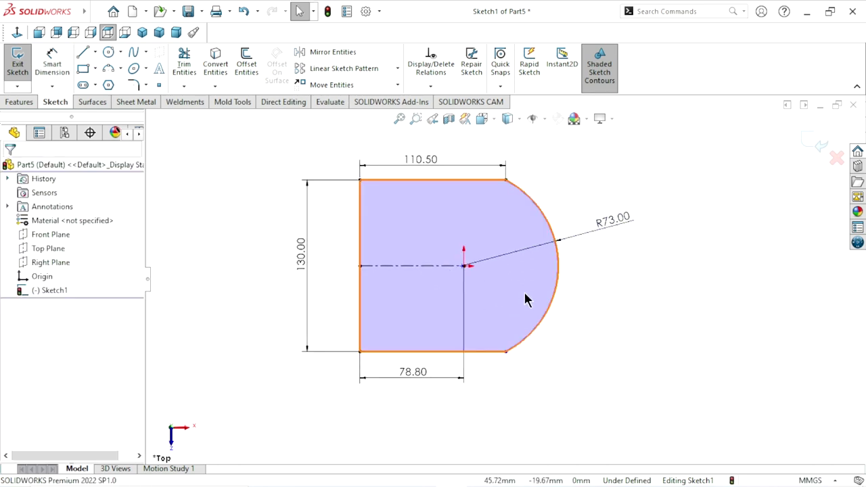
scroll(513, 356, "up", 1)
scroll(509, 307, "down", 1)
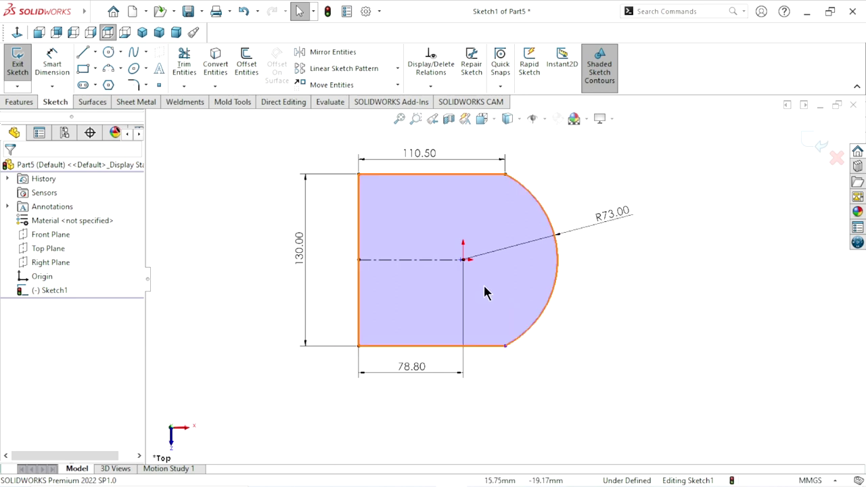
left_click(429, 88)
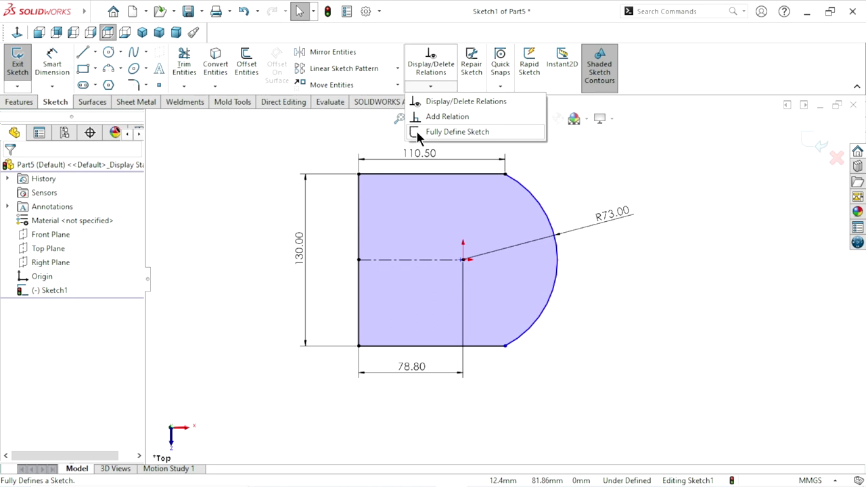
Step: Apply Fully Define Sketch with Calculate, then check the arc's relations
left_click(416, 130)
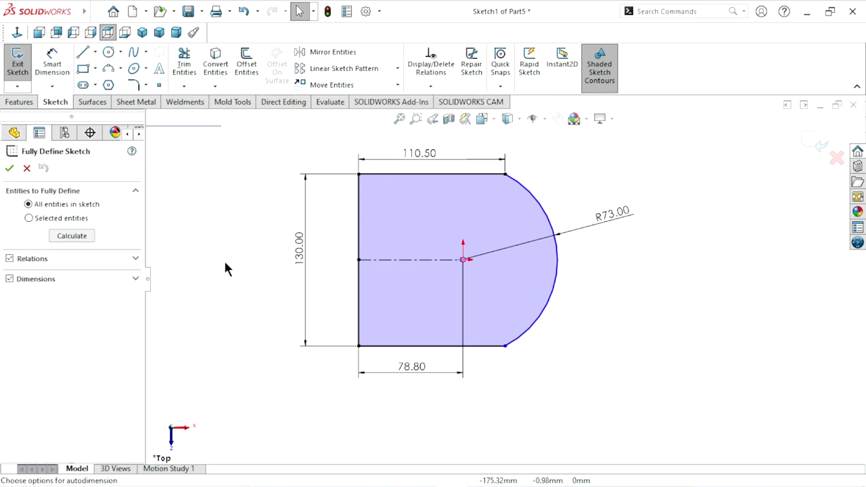
left_click(84, 239)
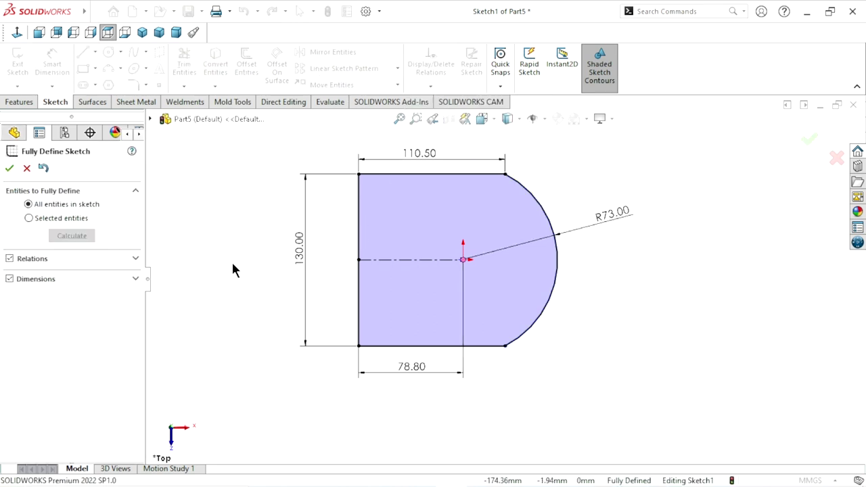
left_click(10, 169)
scroll(533, 361, "up", 1)
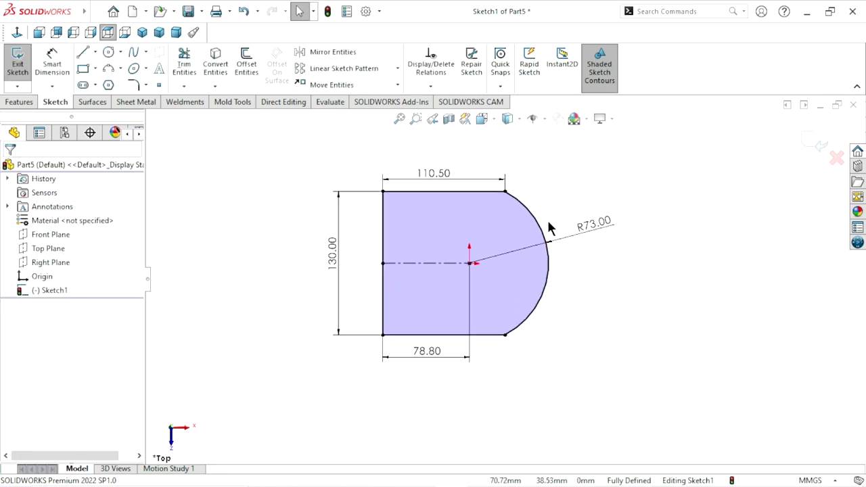
scroll(549, 228, "down", 1)
scroll(474, 332, "up", 1)
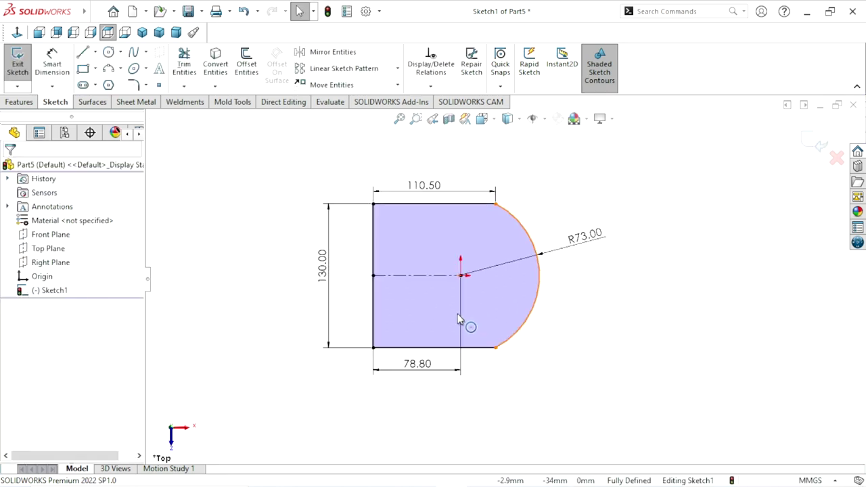
scroll(467, 323, "down", 1)
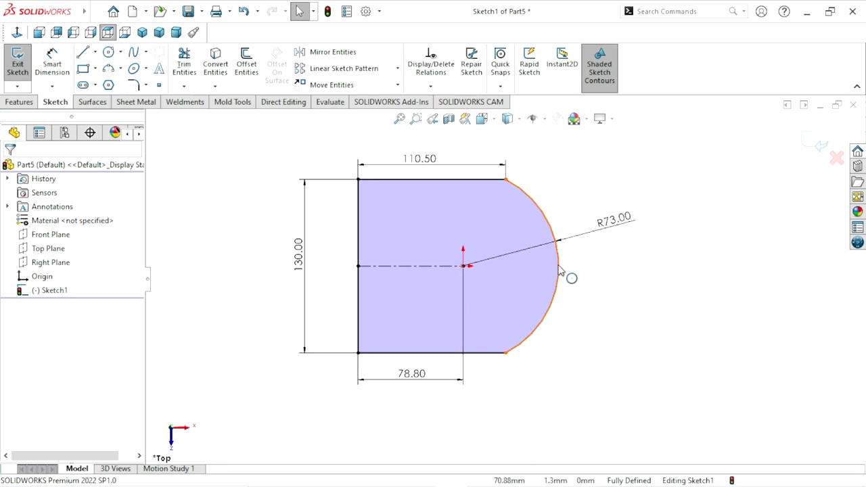
left_click(558, 270)
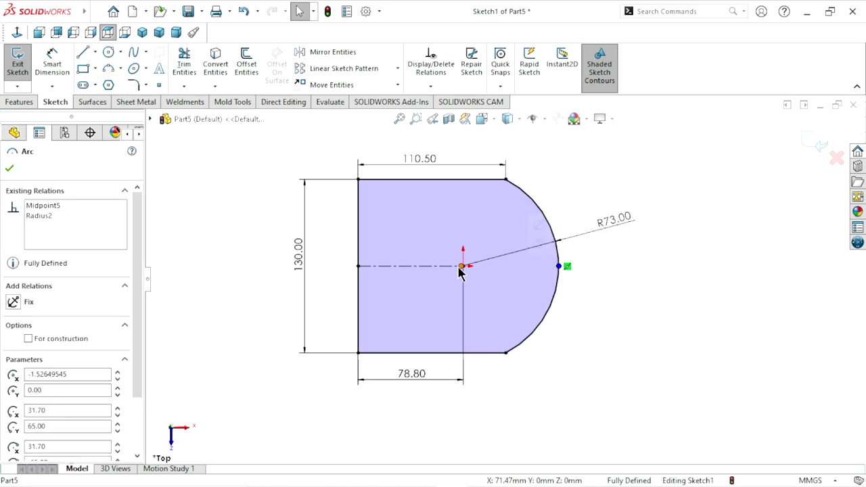
left_click(649, 342)
scroll(494, 332, "up", 1)
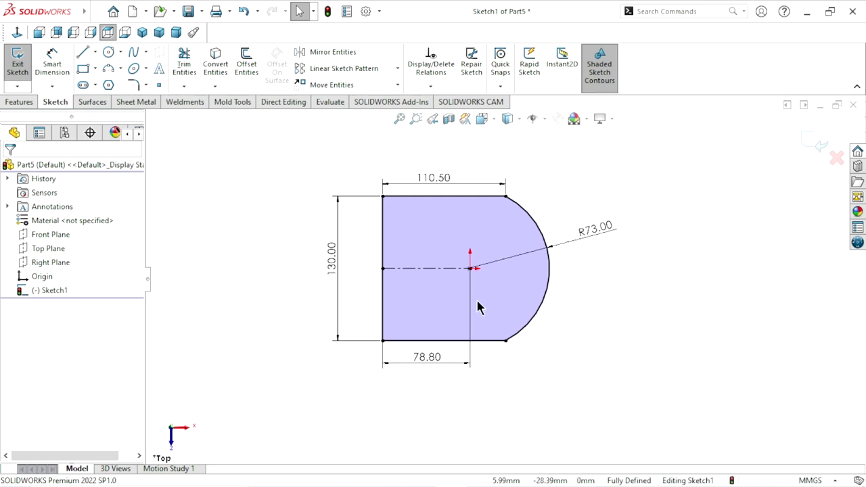
scroll(479, 307, "down", 1)
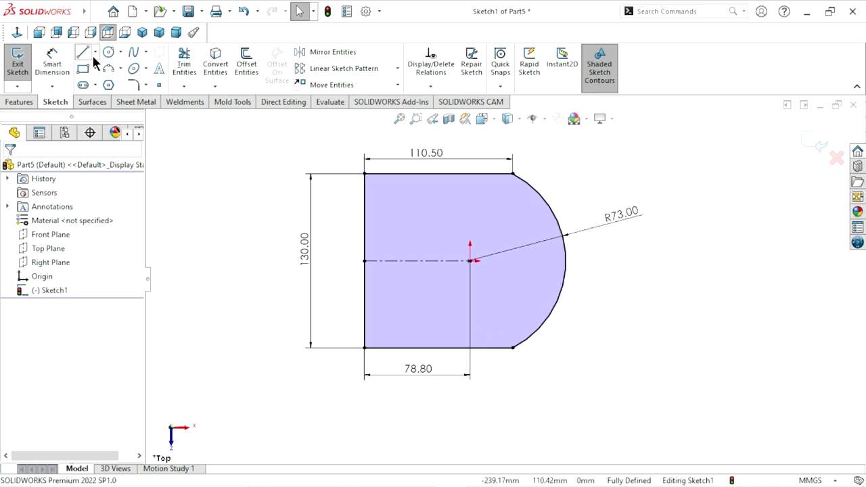
Step: Draw a circle centred on the origin and dimension its diameter to 64 mm
left_click(469, 261)
left_click(502, 233)
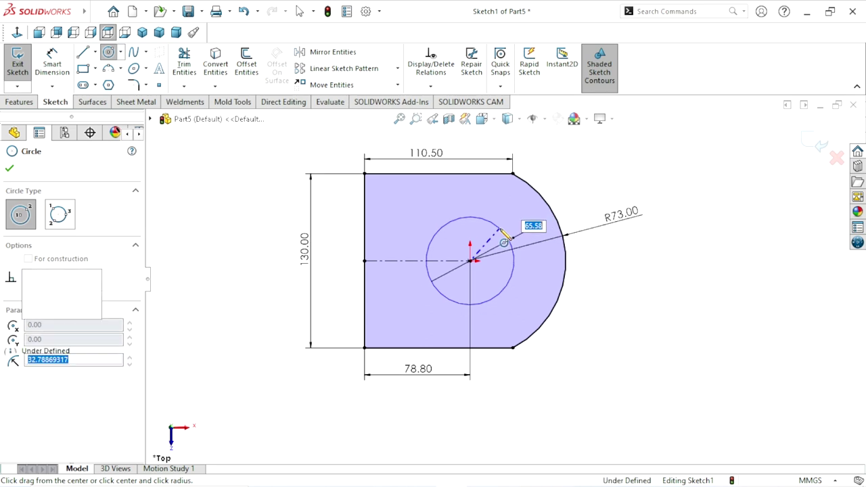
left_click(47, 74)
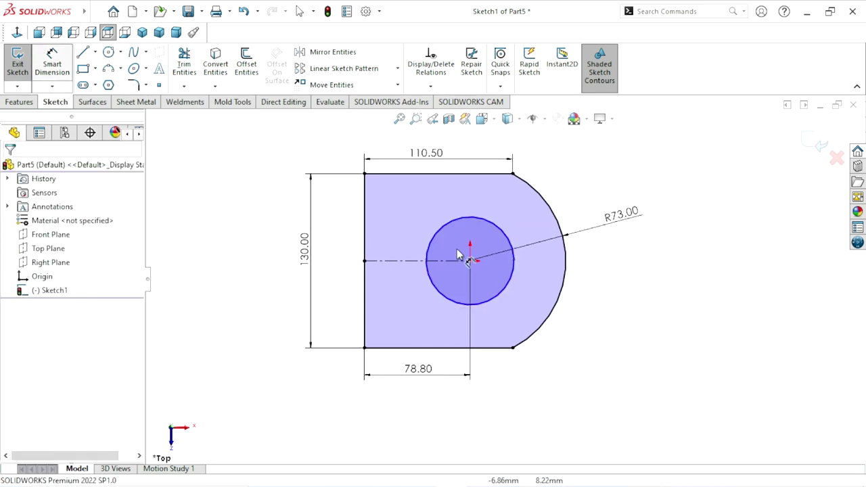
left_click(502, 235)
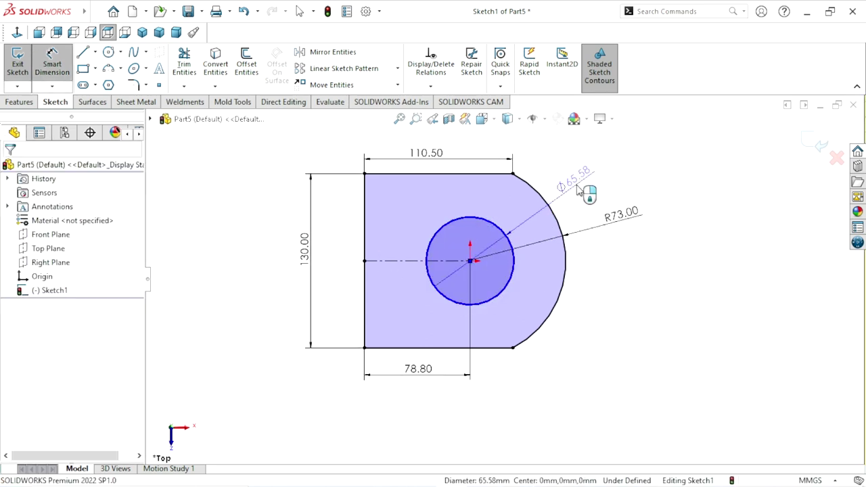
left_click(578, 189)
type("64")
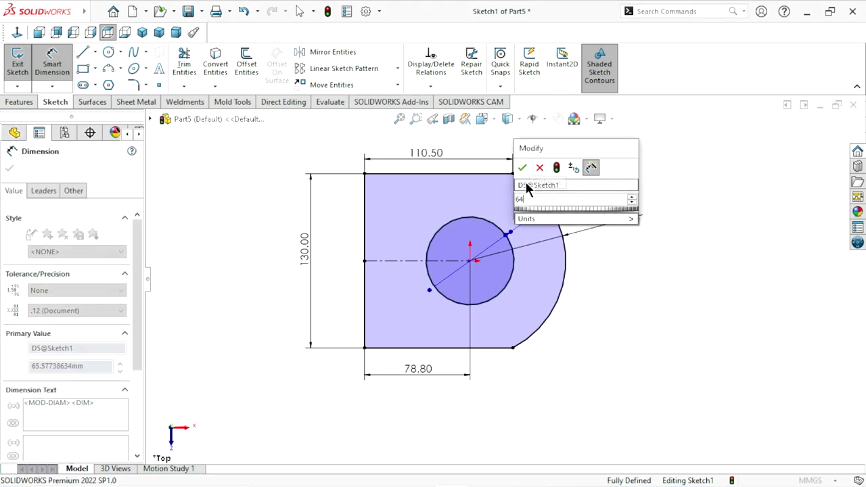
left_click(522, 167)
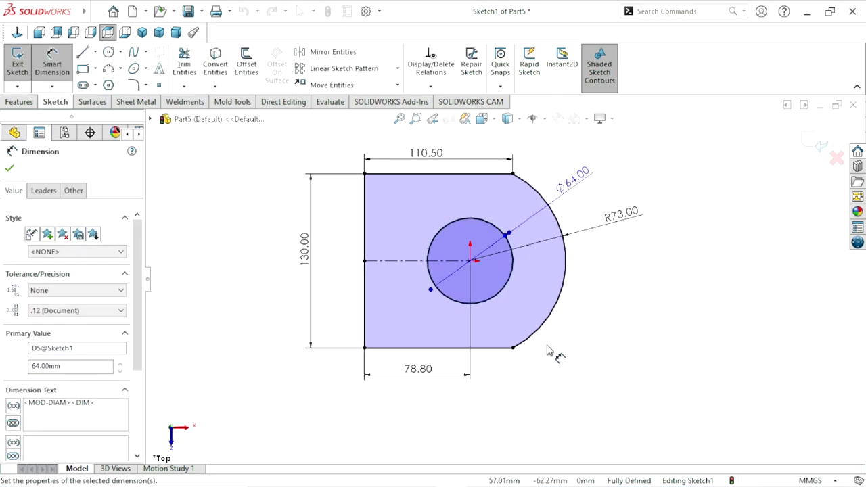
key("z")
scroll(469, 290, "down", 1)
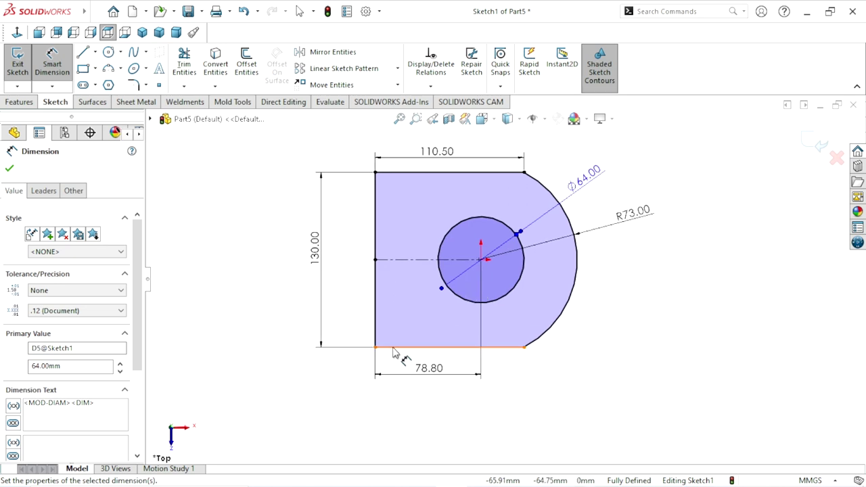
left_click(11, 165)
left_click(18, 103)
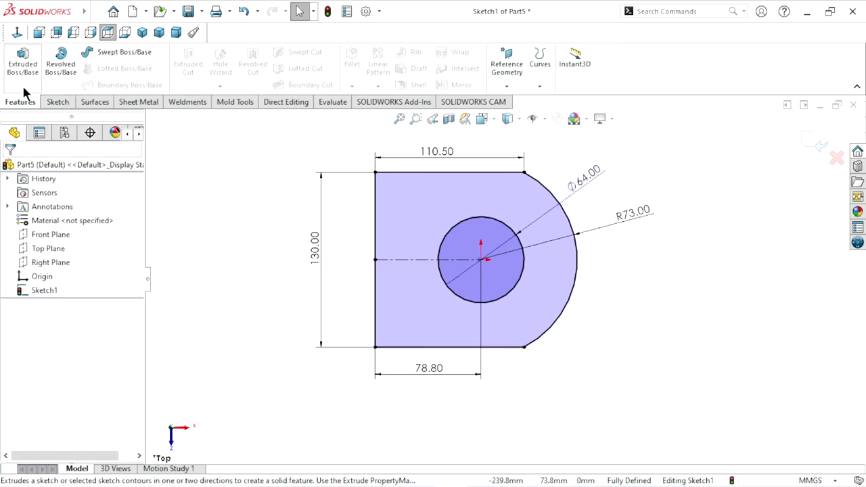
Step: Extrude the sketch Blind 19 mm with the direction reversed downward
left_click(29, 73)
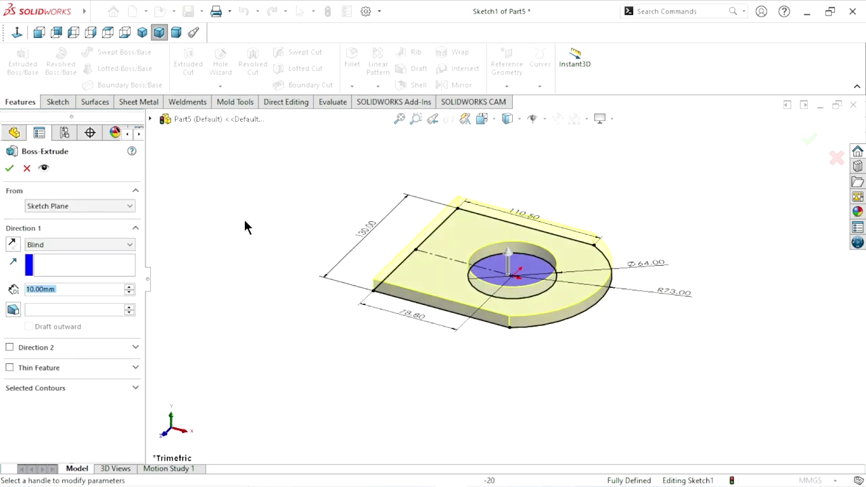
left_click(48, 240)
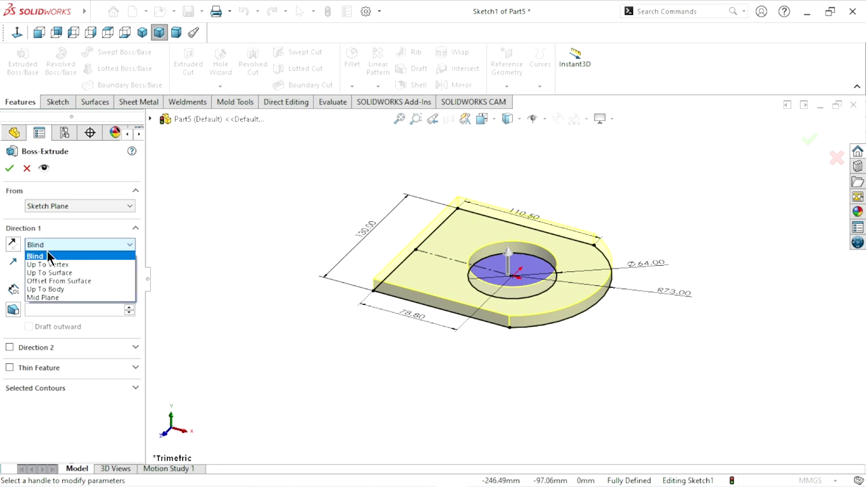
left_click(48, 256)
left_click(71, 290)
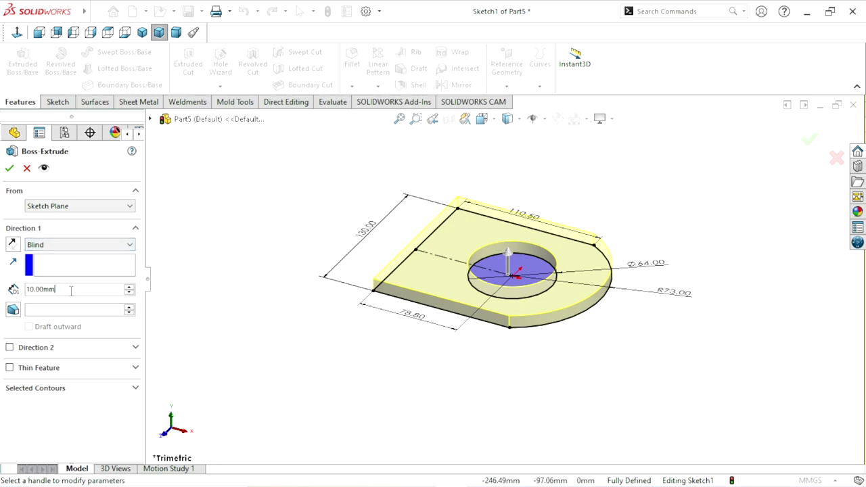
type("19")
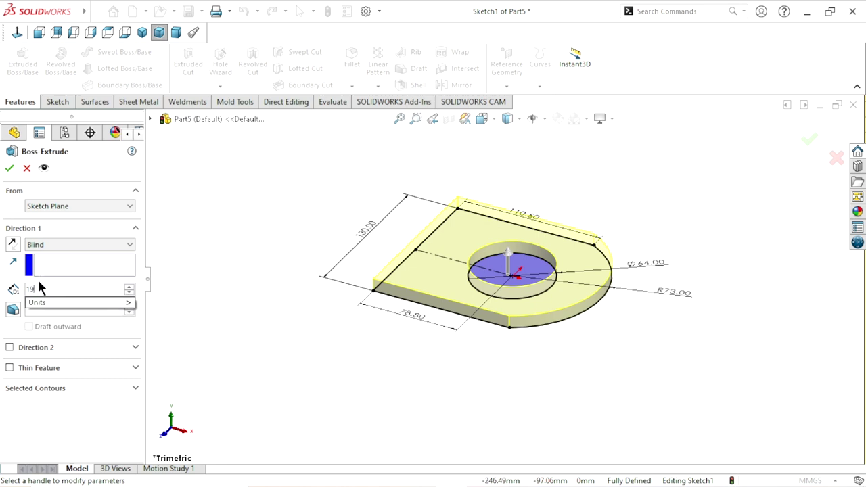
key("Return")
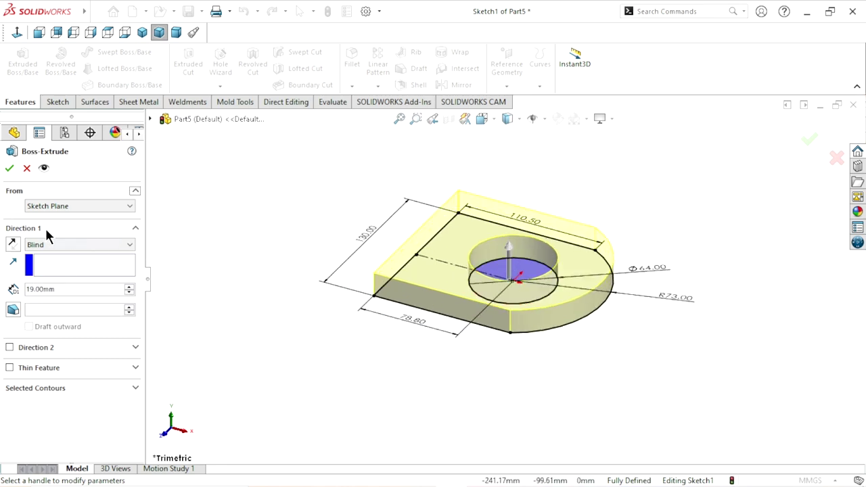
left_click(17, 247)
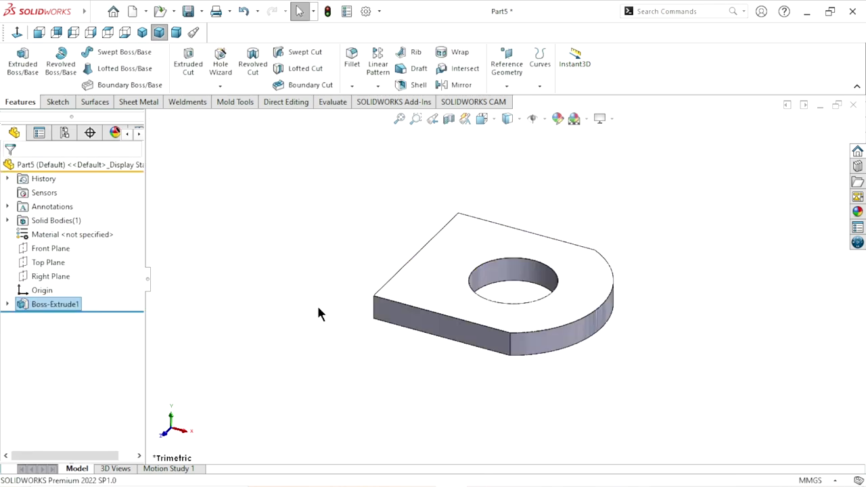
left_click(37, 304)
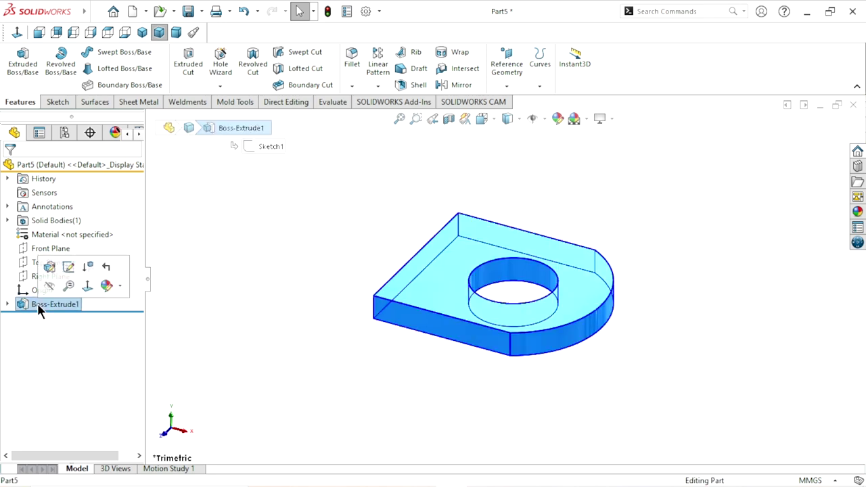
Step: Edit Boss-Extrude1 so only the outer contour is extruded, leaving the 19 mm plate solid
left_click(68, 267)
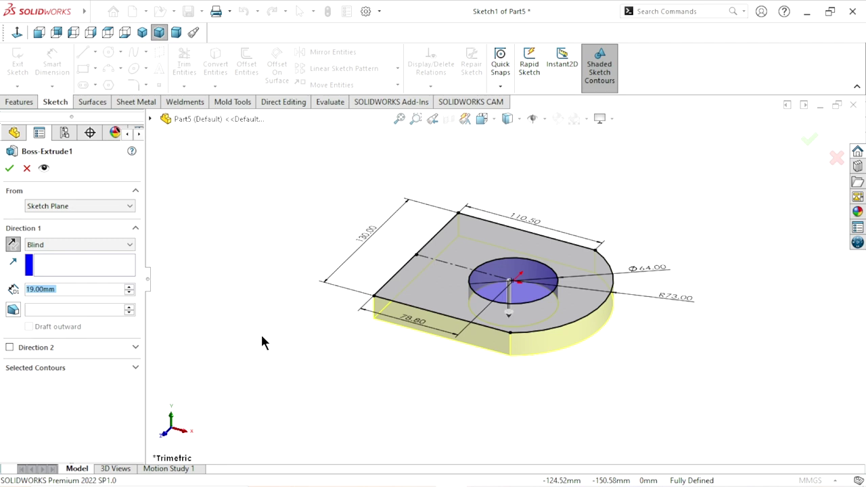
left_click(79, 377)
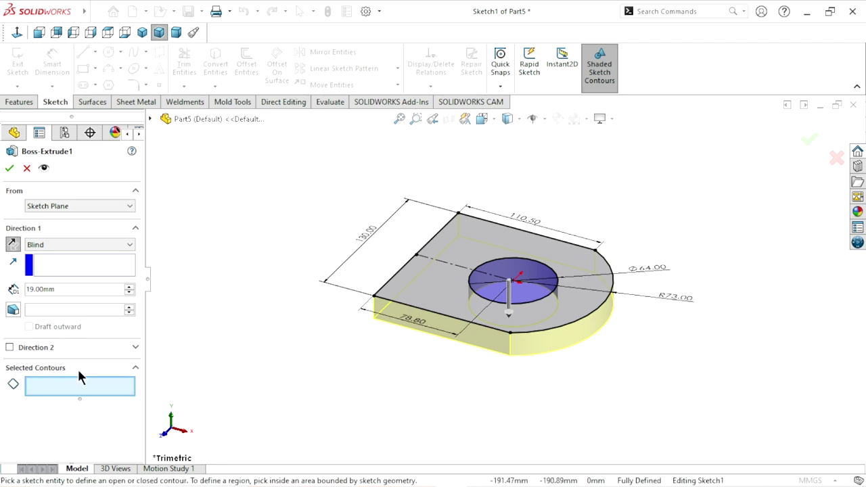
left_click(445, 318)
left_click(8, 169)
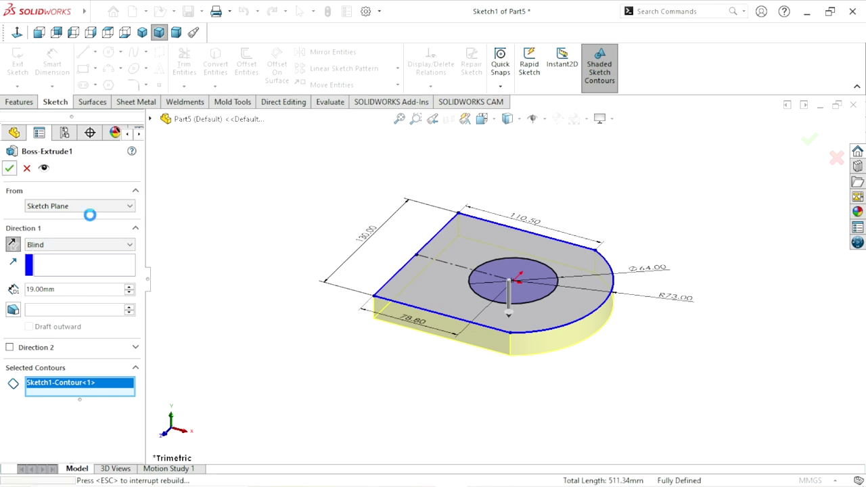
scroll(512, 291, "down", 2)
scroll(512, 291, "down", 2)
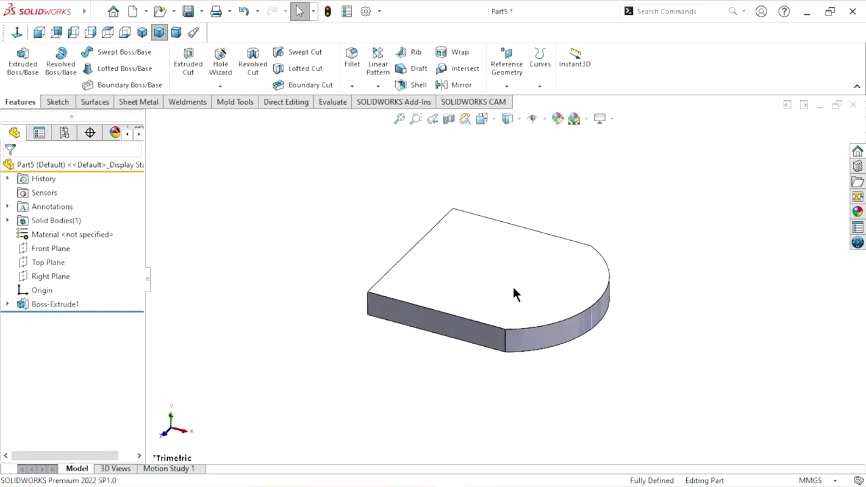
Step: Show Sketch1 on the model
left_click(8, 304)
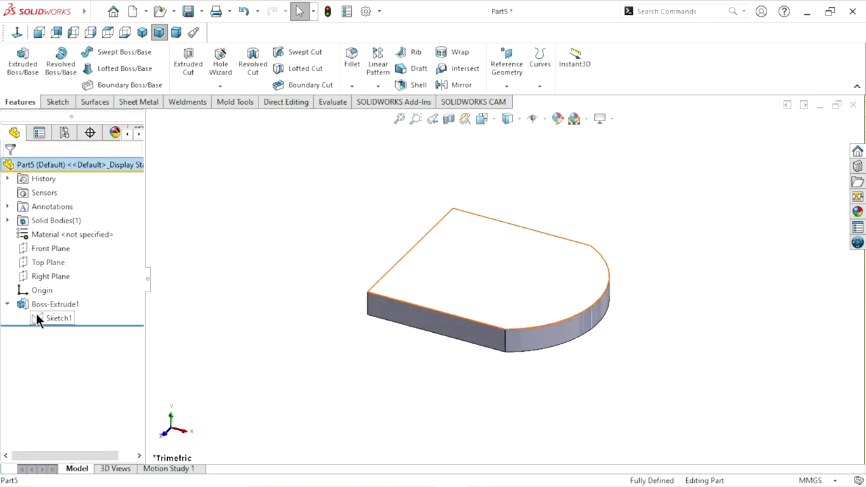
left_click(40, 317)
left_click(235, 320)
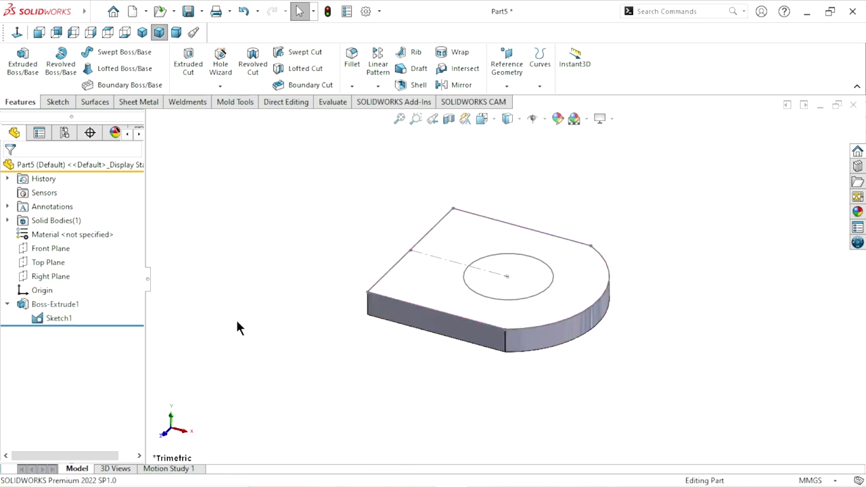
Step: Extrude the 64 mm circle Blind to 60 mm as a cylindrical boss
left_click(530, 302)
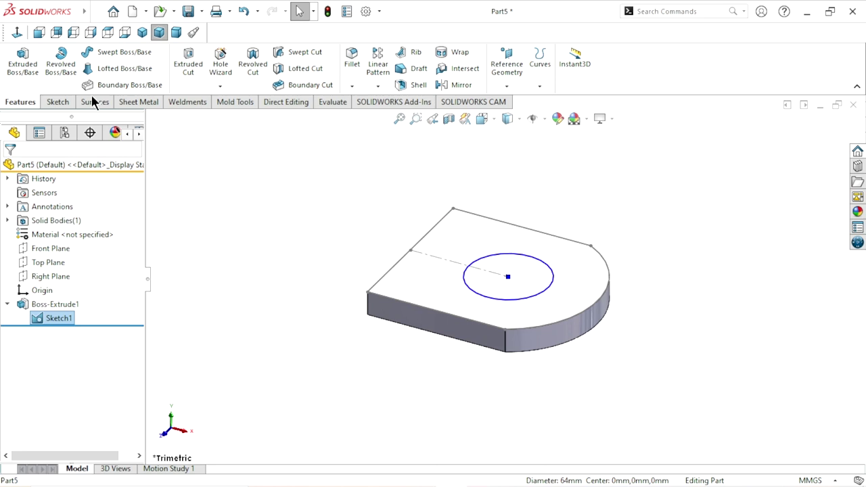
left_click(23, 62)
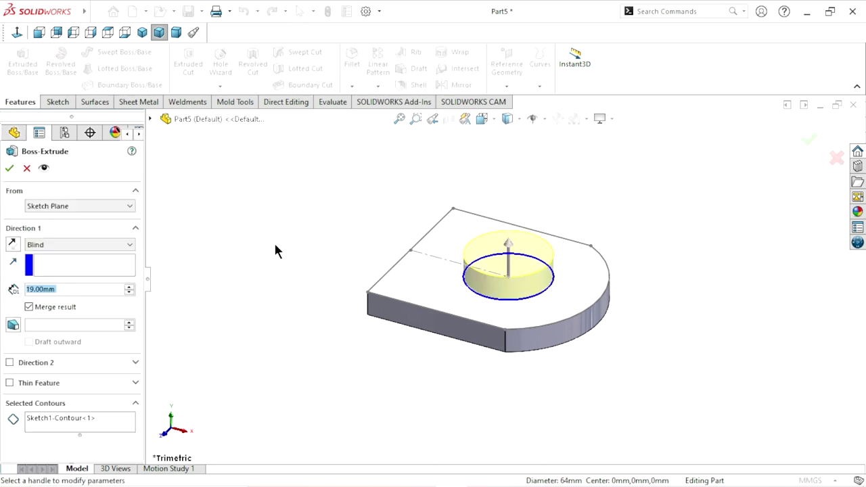
left_click(62, 244)
left_click(61, 255)
left_click_drag(70, 289, 1, 289)
type("60")
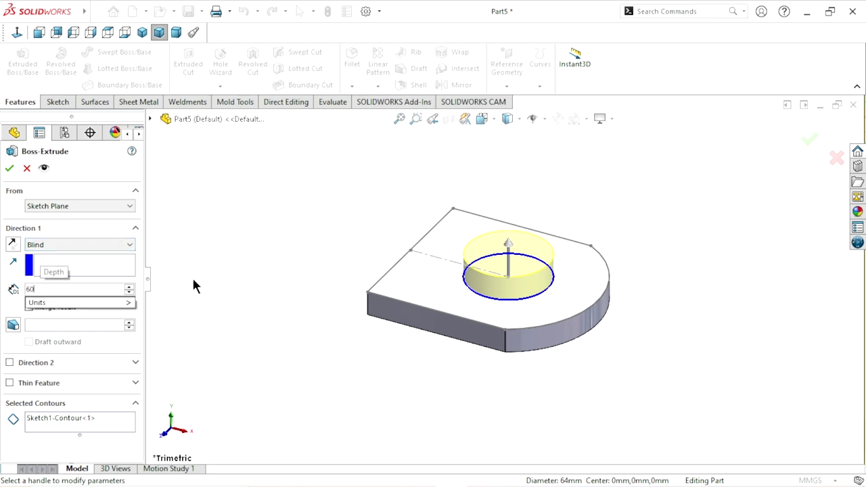
key("Return")
left_click(9, 169)
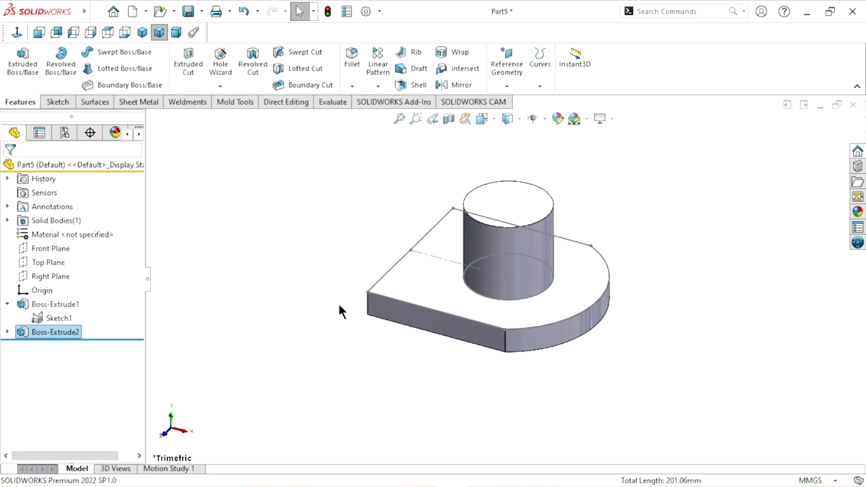
Step: Hide Sketch1 and start a new sketch on the plate's front face
left_click(44, 318)
left_click(54, 302)
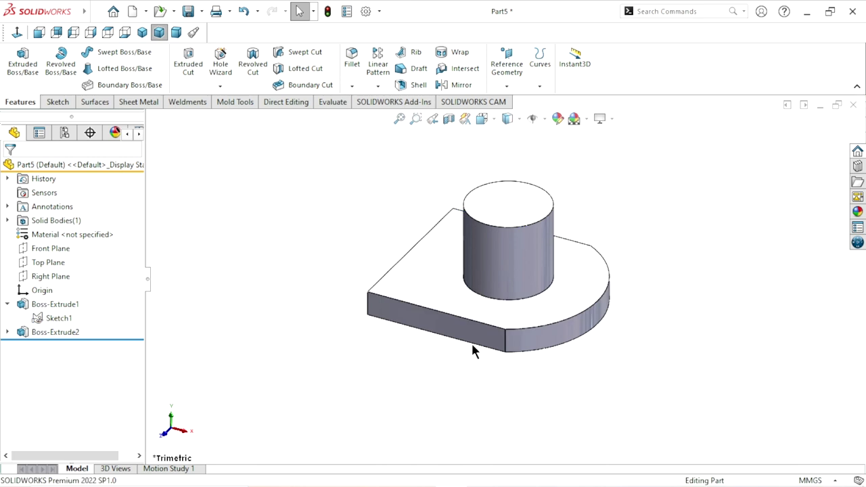
left_click(502, 342)
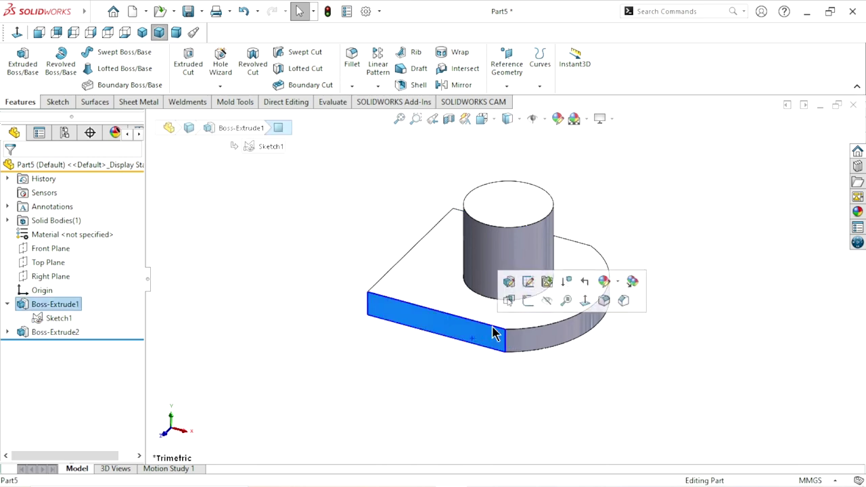
left_click(530, 302)
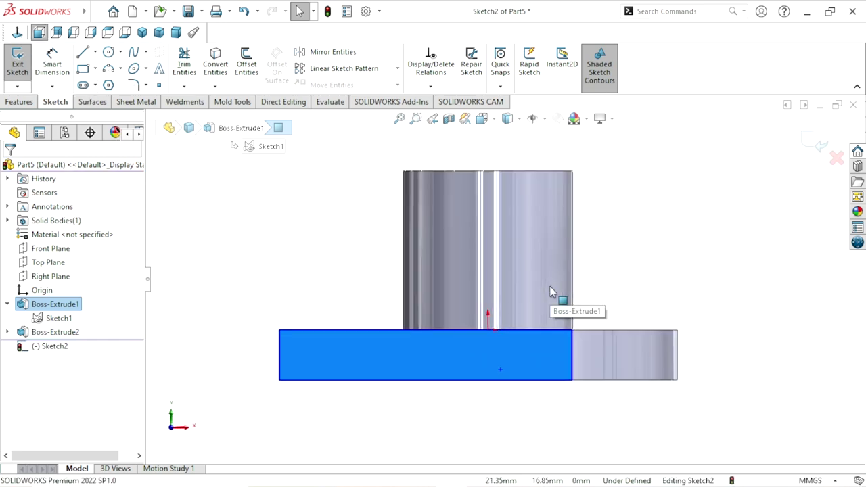
Step: Draw the larger circle centred at the origin
left_click(107, 52)
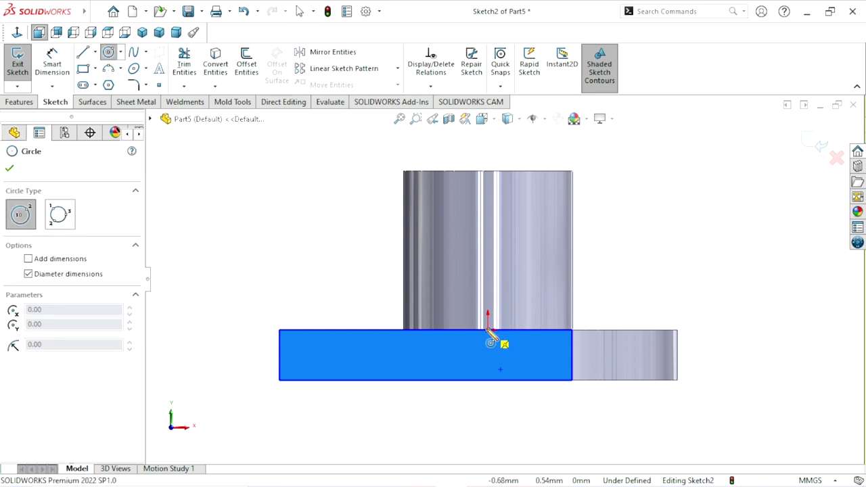
left_click(487, 330)
left_click(526, 313)
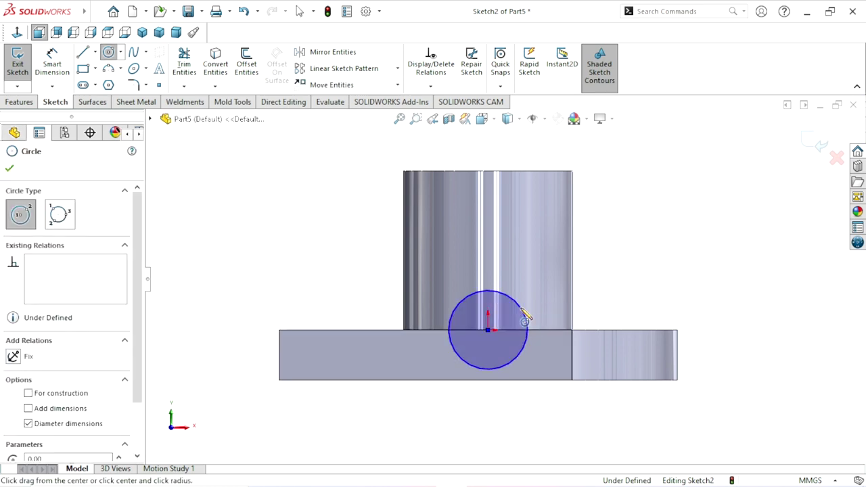
right_click(638, 295)
left_click(653, 296)
key("z")
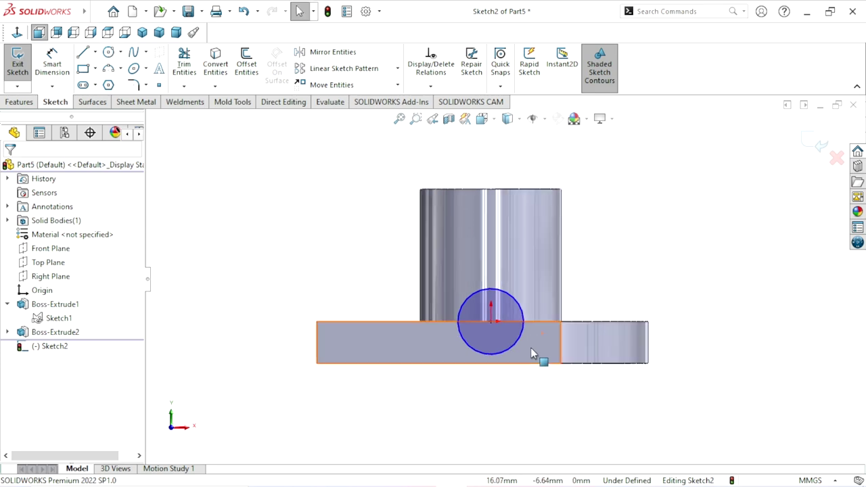
scroll(550, 324, "down", 1)
scroll(522, 348, "down", 1)
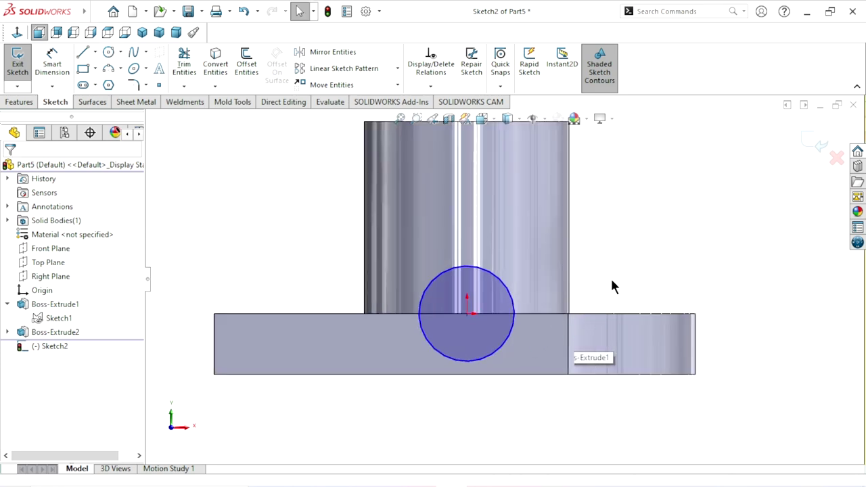
Step: Draw a smaller concentric inner circle centred at the origin
left_click(108, 52)
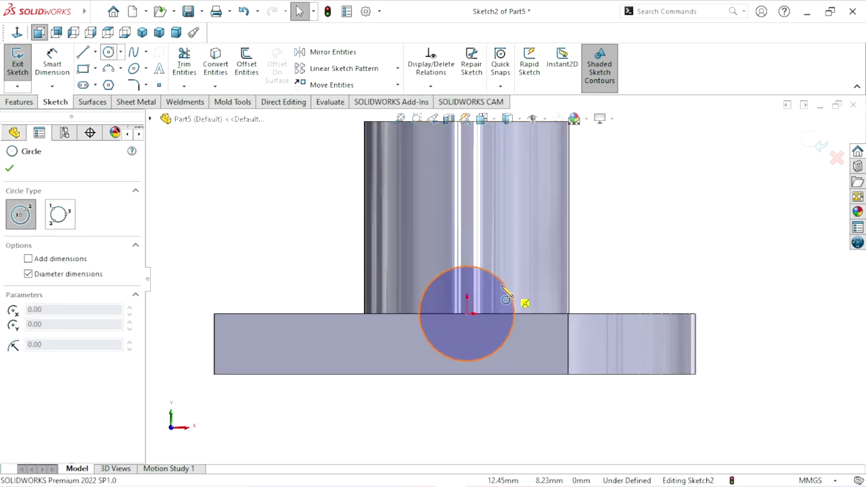
left_click(467, 313)
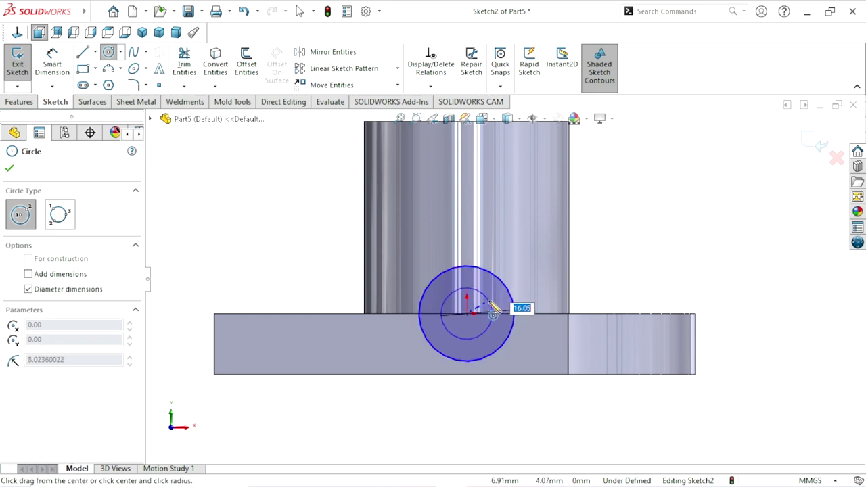
left_click(491, 314)
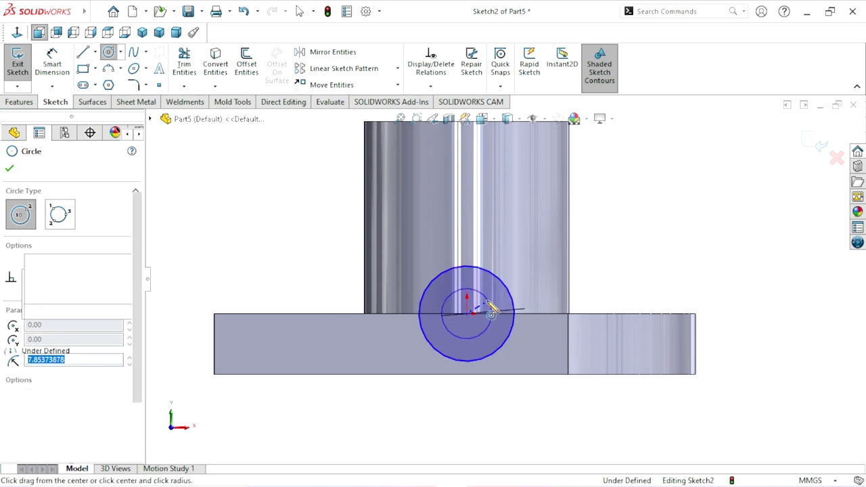
right_click(655, 287)
left_click(670, 291)
scroll(507, 336, "up", 1)
scroll(507, 336, "down", 1)
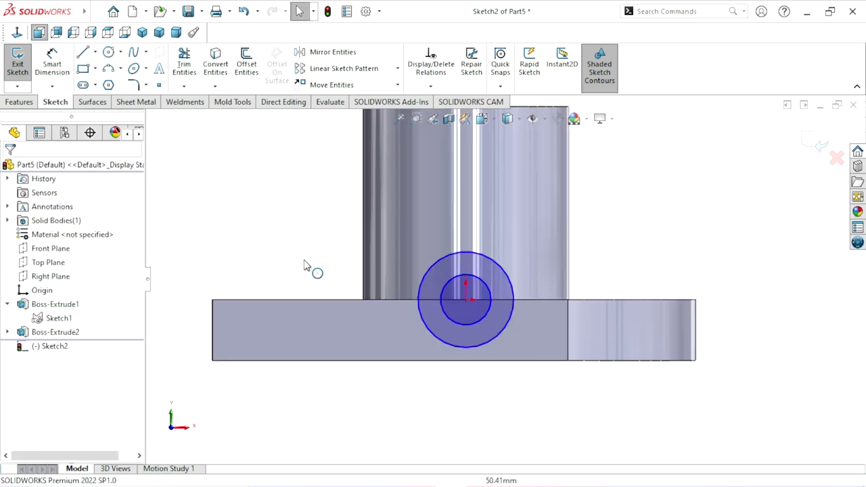
left_click(58, 66)
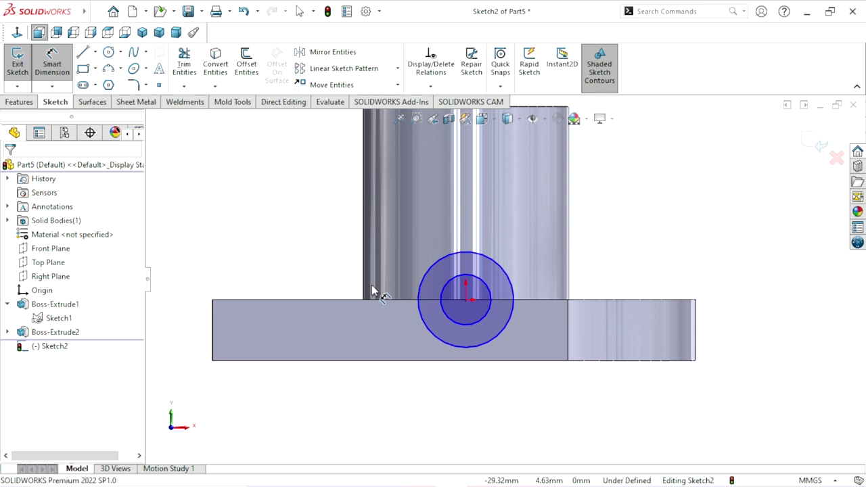
Step: Try a 19.00 dimension from the bottom edge to the circle centre, then cancel it
left_click(361, 360)
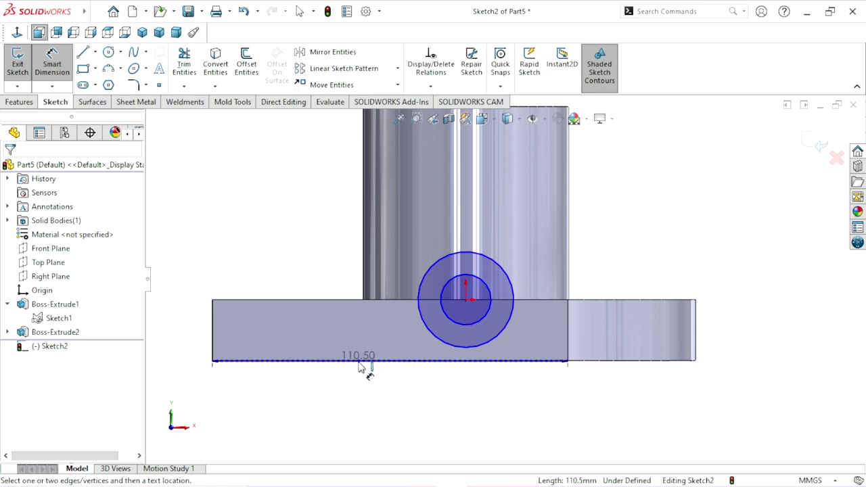
left_click(465, 299)
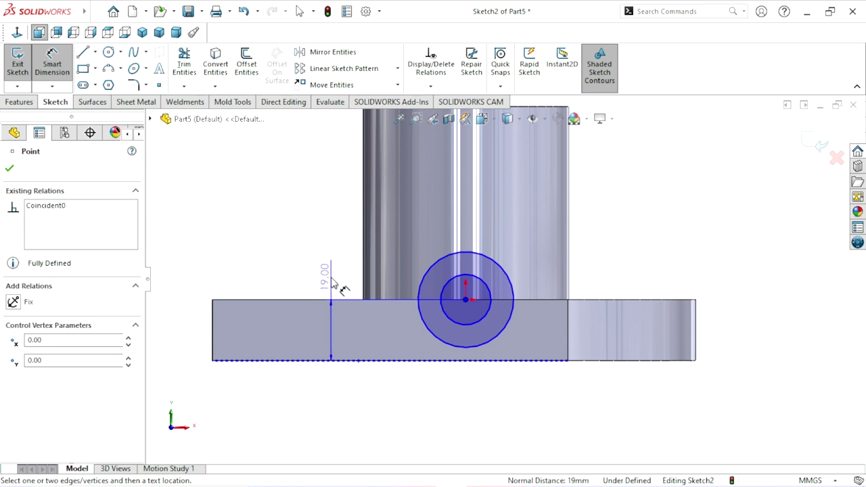
left_click(331, 280)
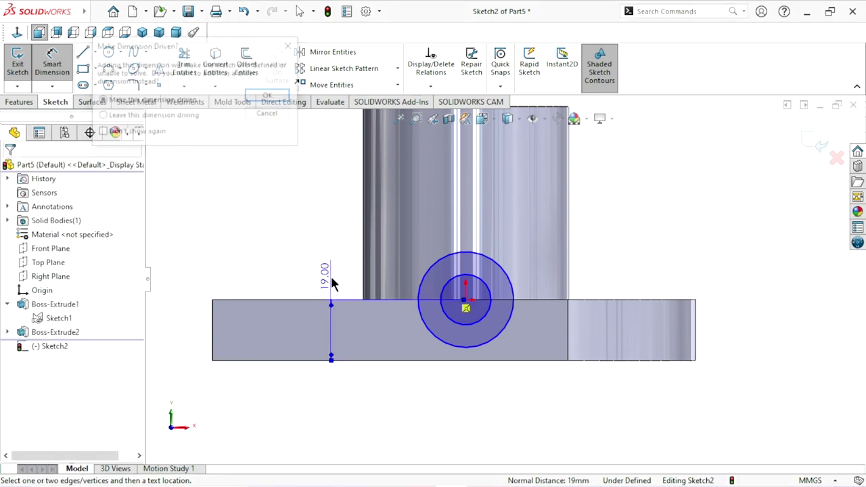
left_click(283, 115)
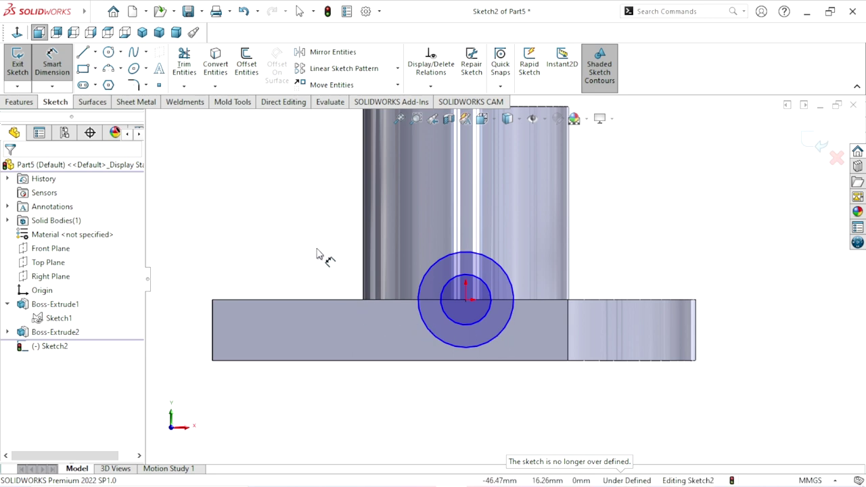
key("Escape")
Step: Drag the circles' centre up onto the vertical centreline so it becomes coincident
left_click(467, 301)
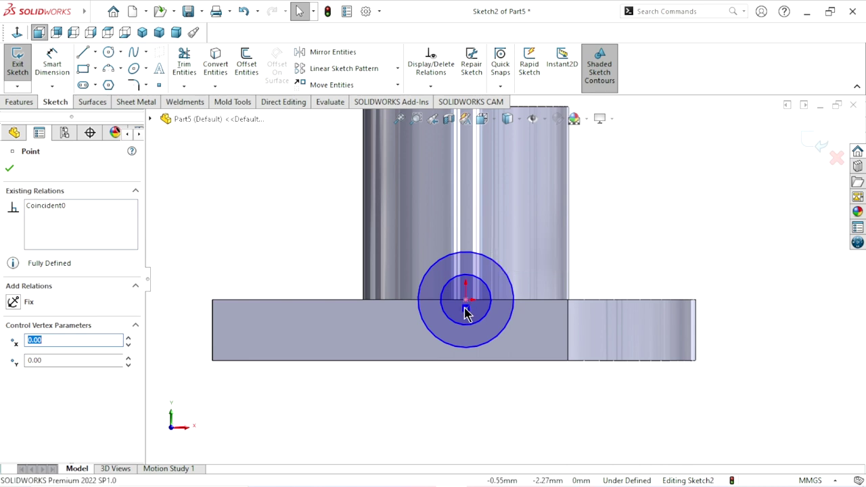
right_click(466, 312)
left_click(509, 441)
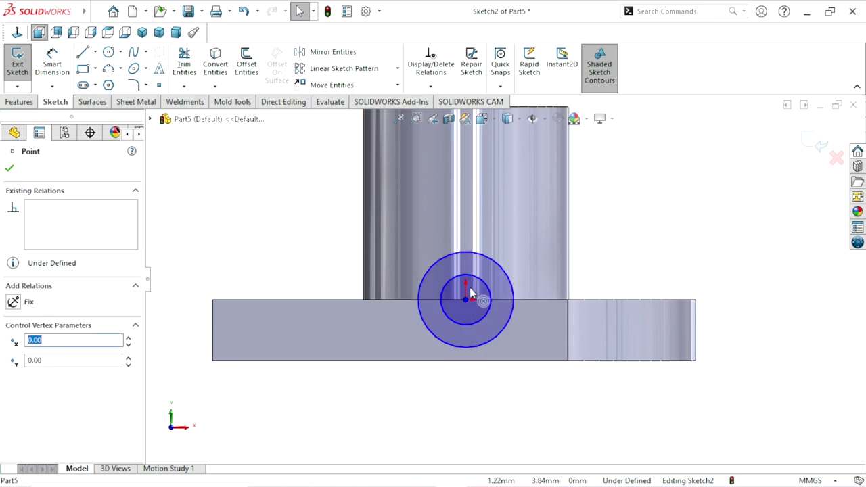
left_click_drag(467, 299, 469, 284)
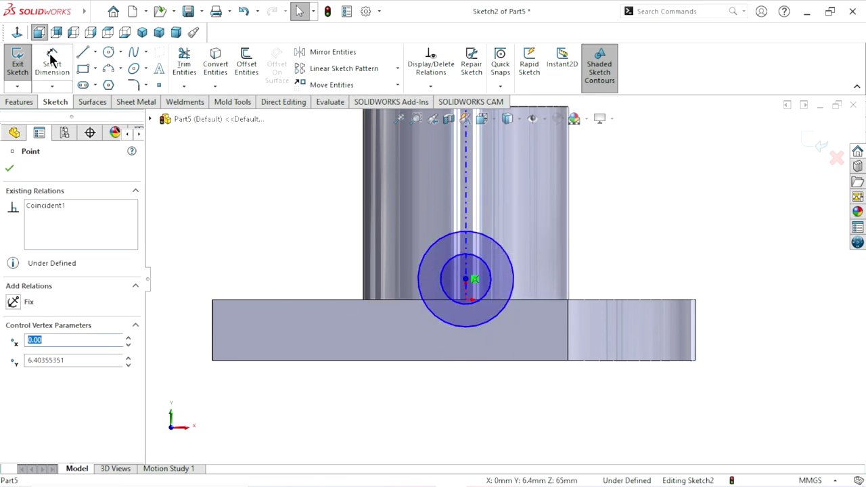
left_click(204, 249)
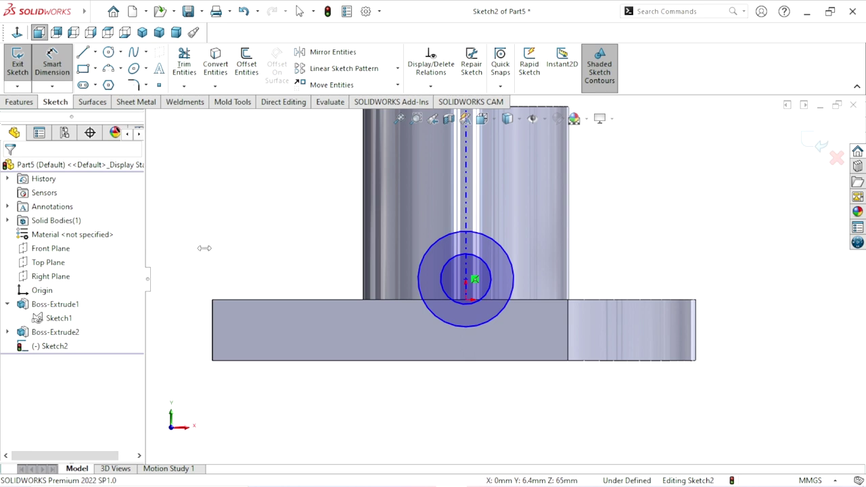
Step: Dimension the circle centre 22.40 mm above the plate's bottom edge
left_click(373, 360)
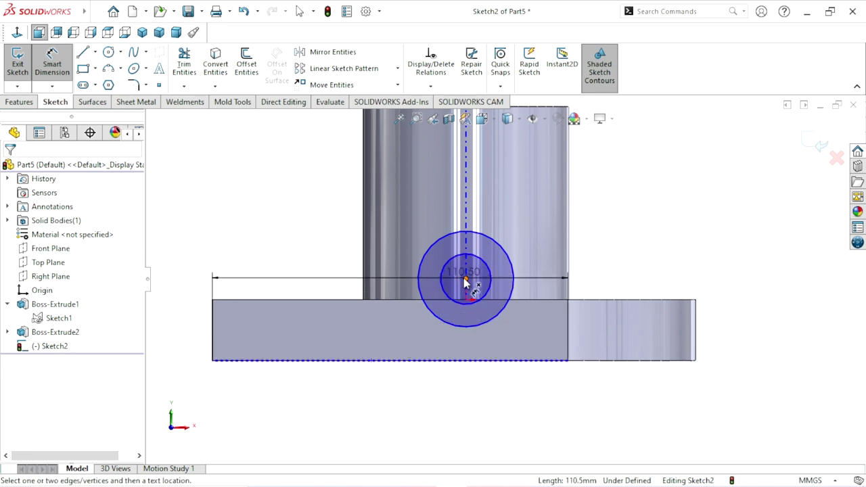
left_click(465, 280)
left_click(338, 262)
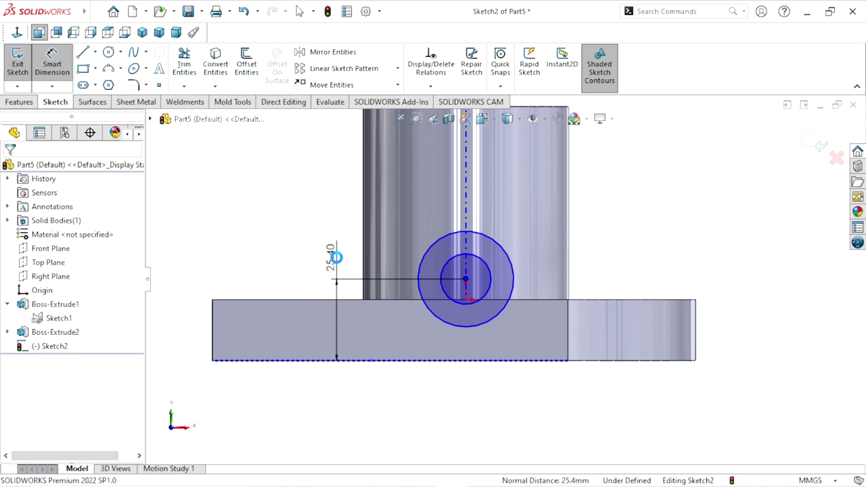
type("22.4")
left_click(283, 242)
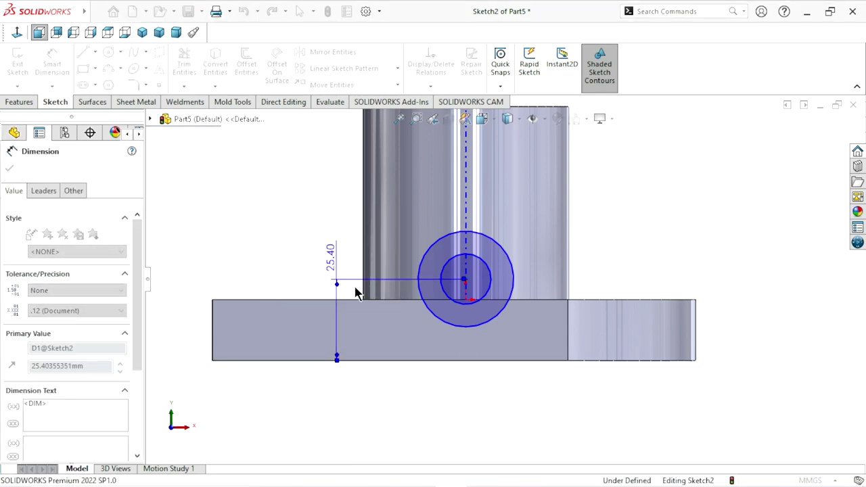
Step: Dimension the outer circle Ø36 and the inner circle Ø18
left_click(66, 71)
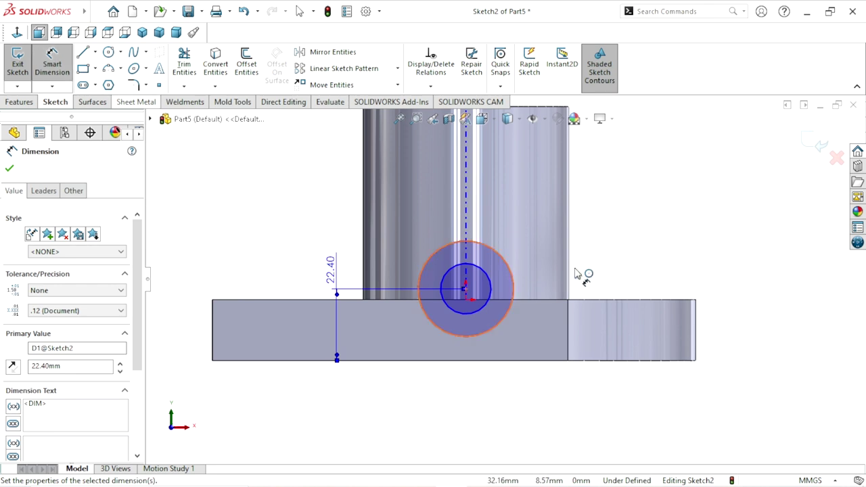
left_click(515, 285)
left_click(622, 248)
type("36")
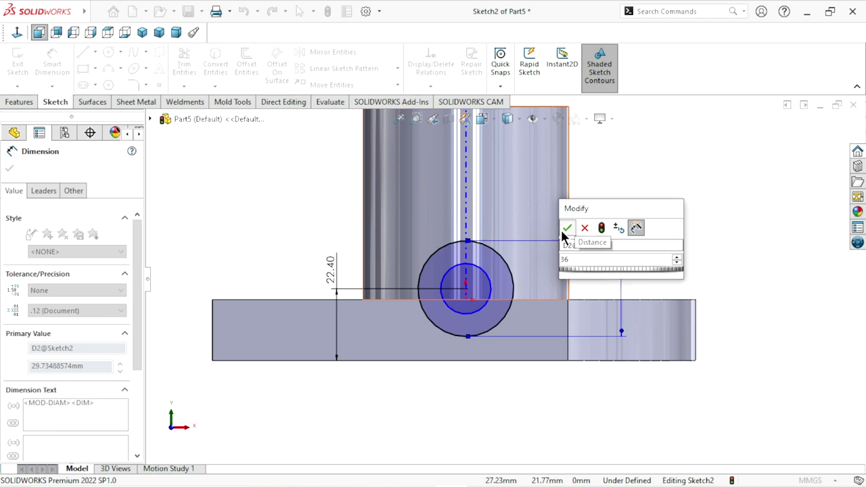
left_click(567, 228)
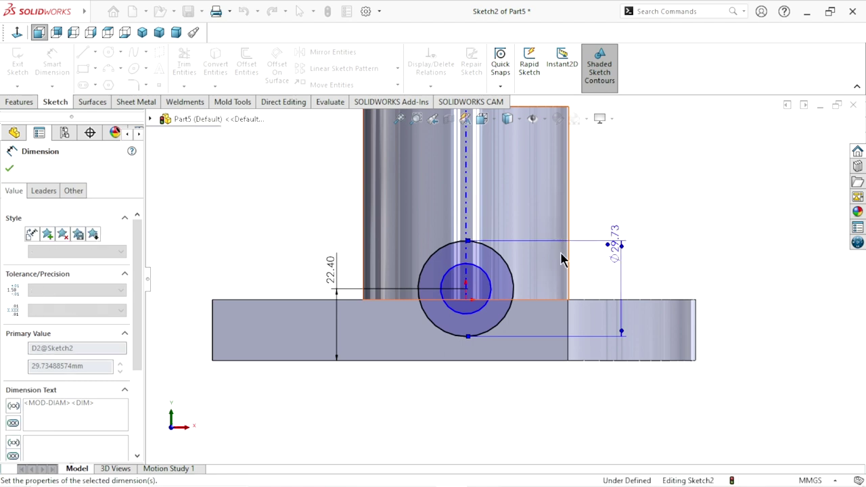
left_click(492, 282)
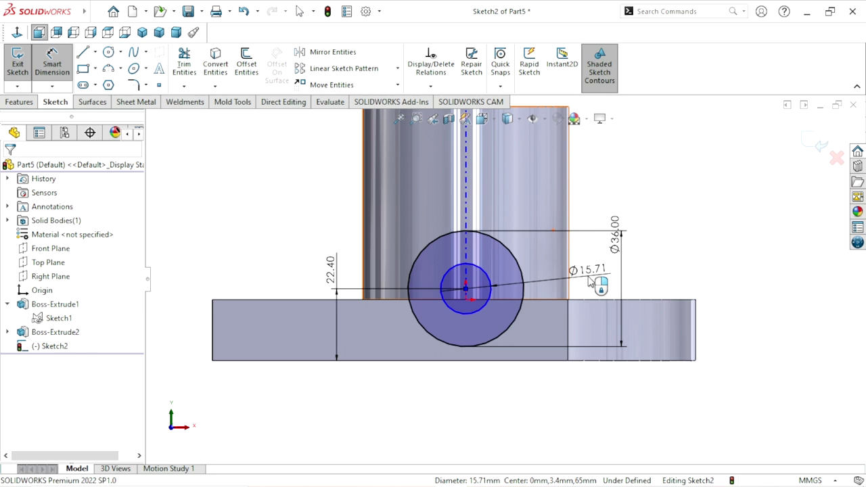
left_click(590, 283)
type("18")
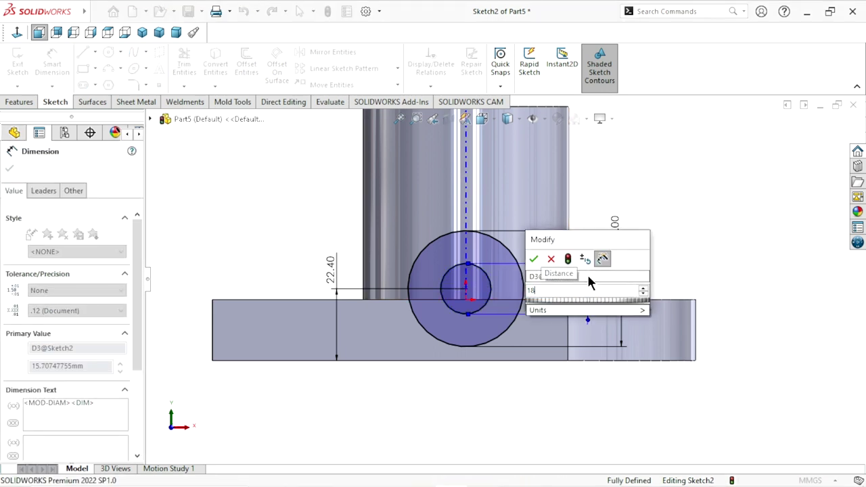
left_click(534, 260)
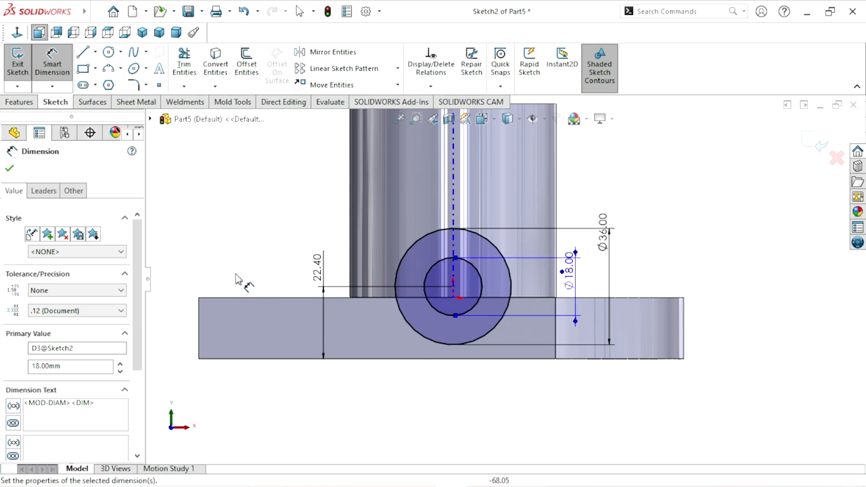
left_click(10, 169)
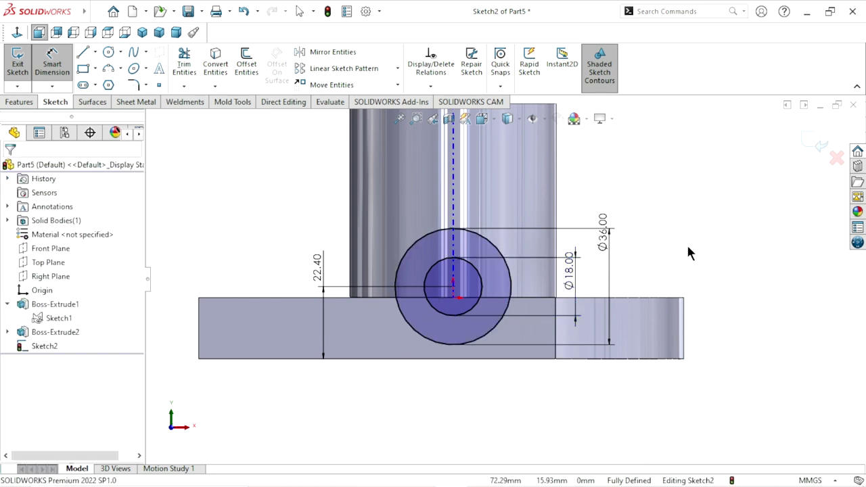
key("Escape")
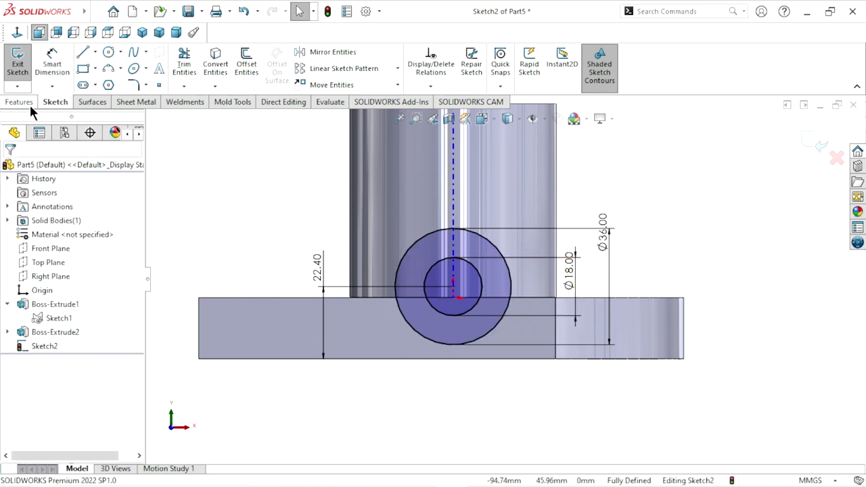
Step: Extrude the Ø36 outer contour, reversed and Up To Next, into Boss-Extrude3
left_click(29, 103)
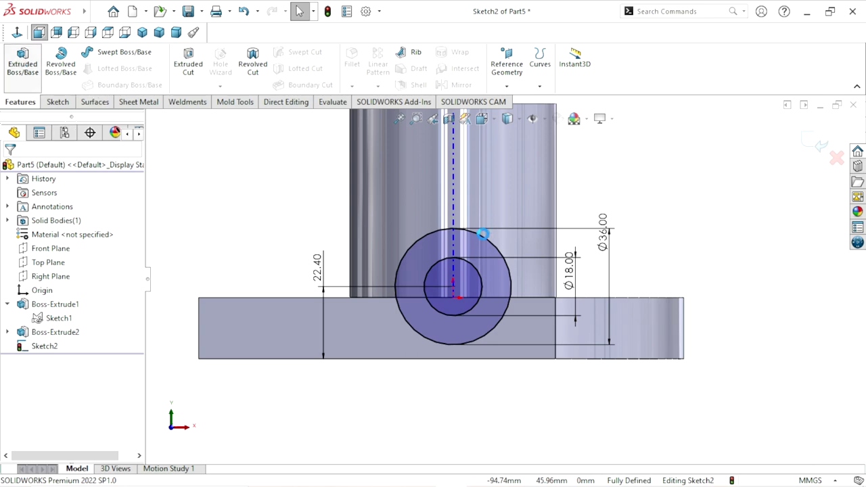
left_click(144, 34)
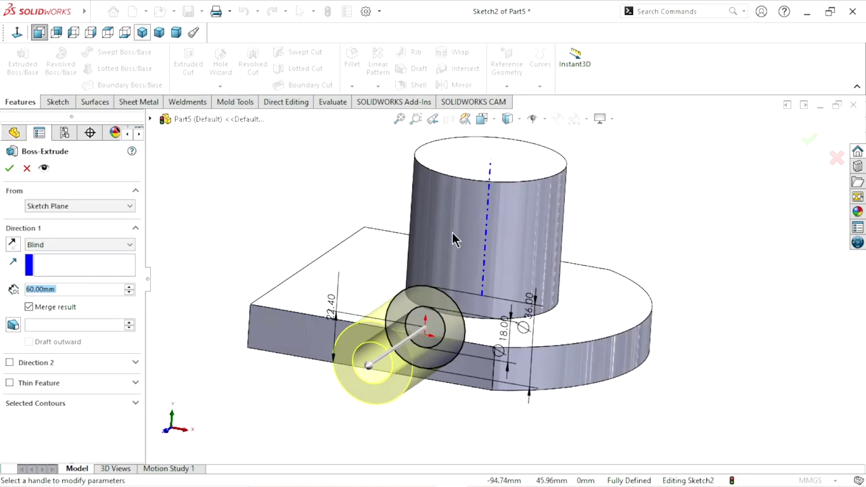
scroll(556, 330, "down", 3)
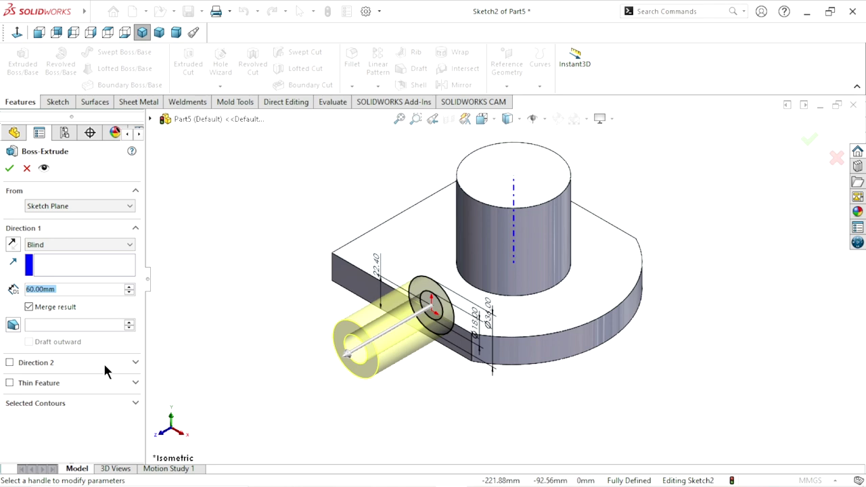
left_click(41, 406)
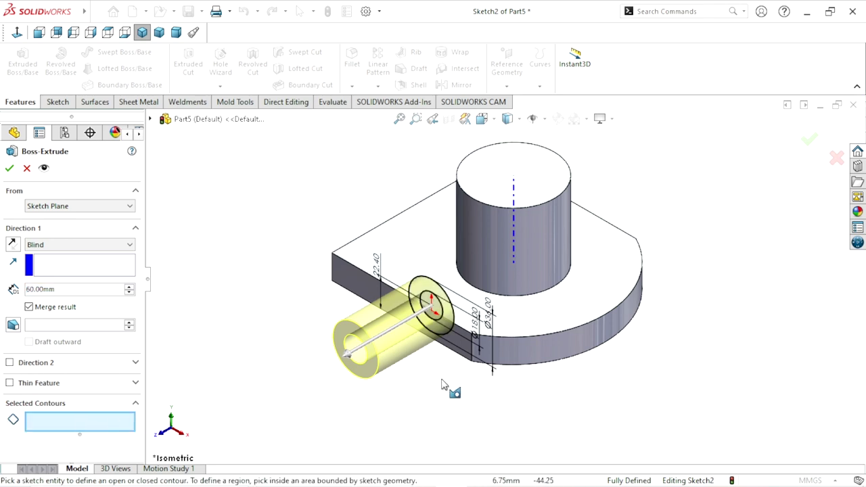
left_click(451, 333)
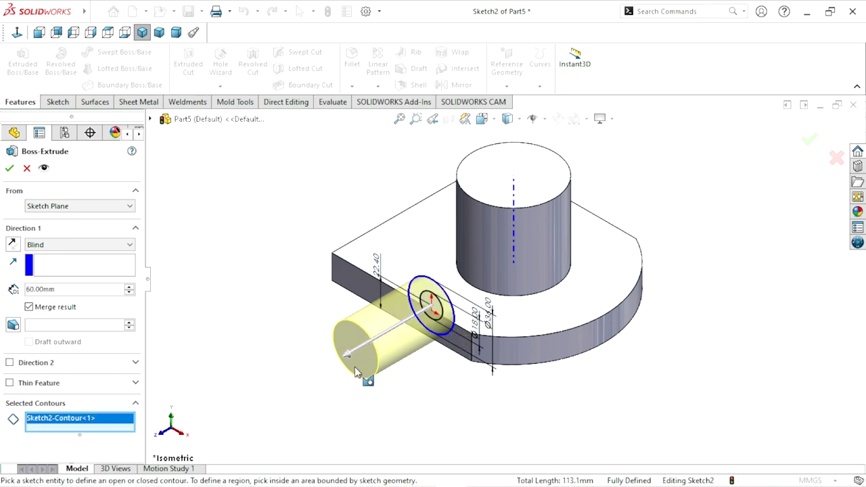
left_click(12, 245)
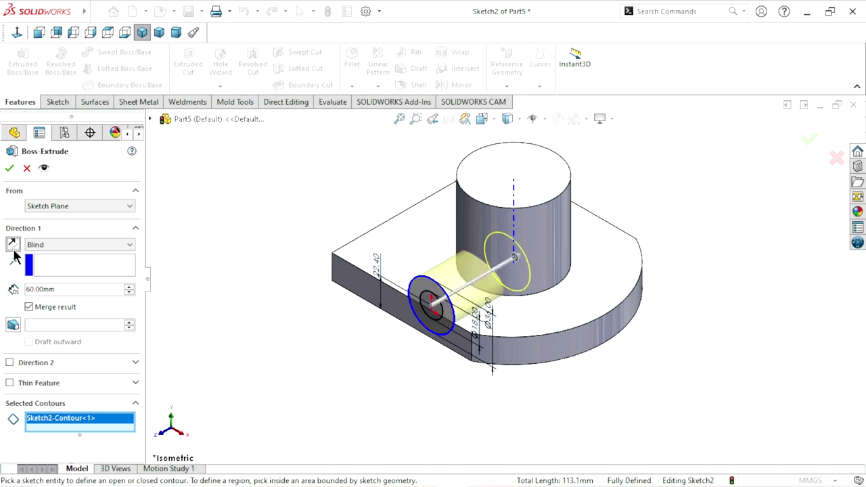
left_click(122, 246)
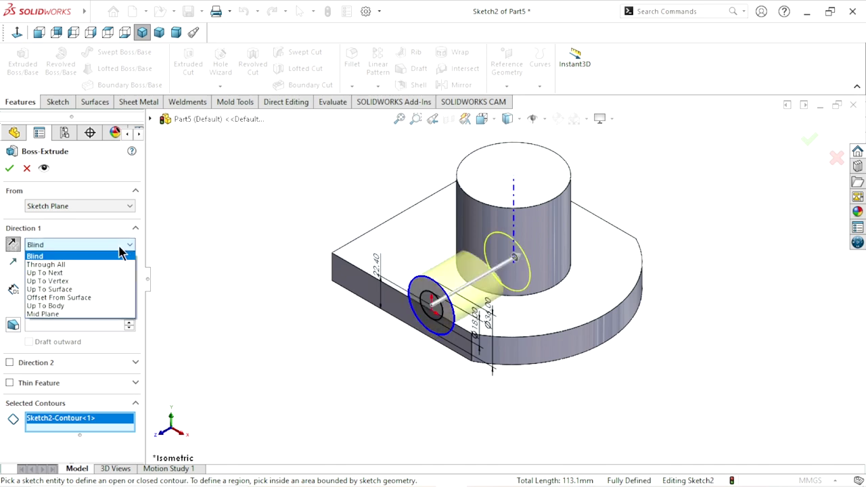
left_click(77, 273)
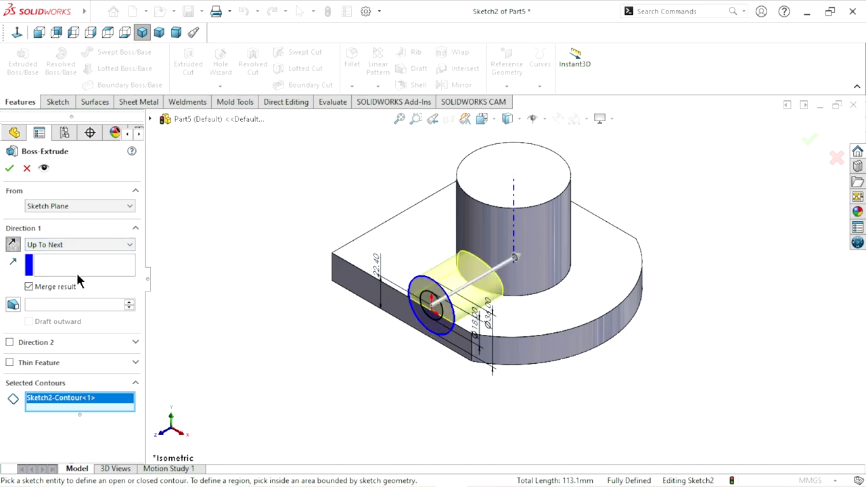
left_click(9, 168)
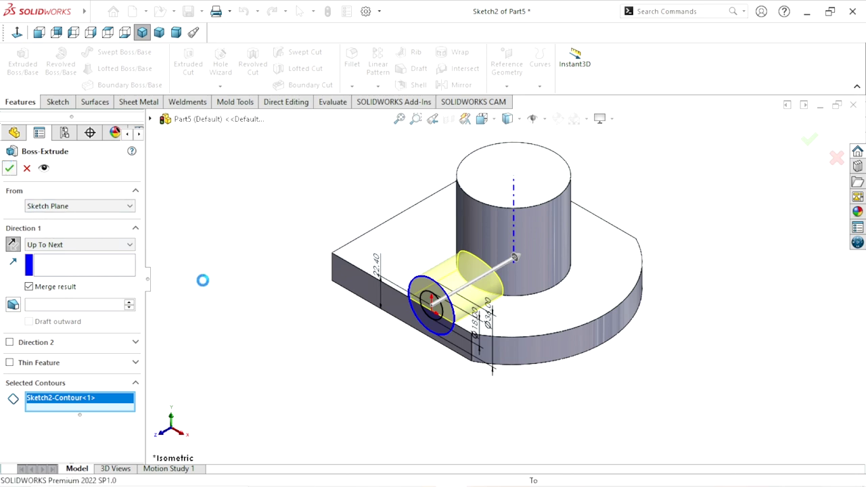
scroll(477, 310, "down", 2)
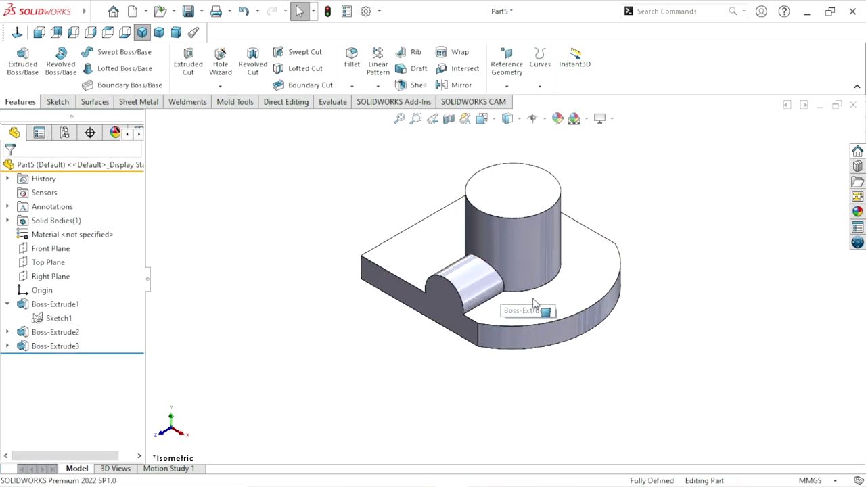
scroll(456, 298, "down", 2)
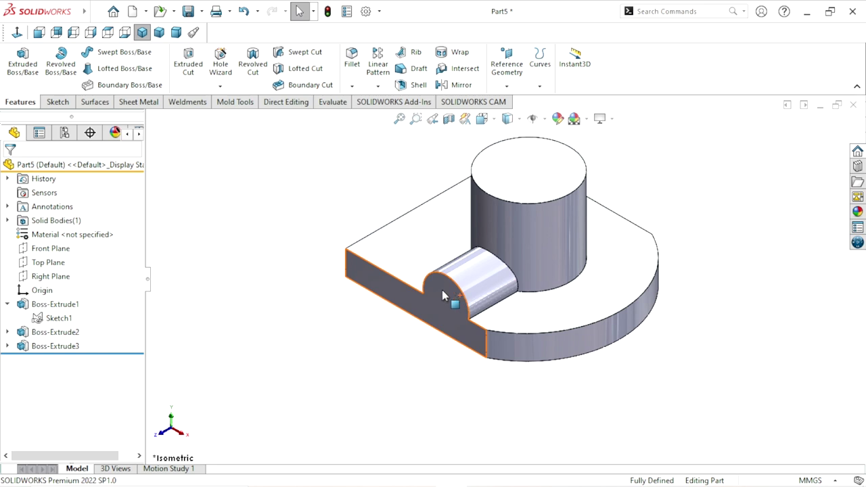
left_click(8, 346)
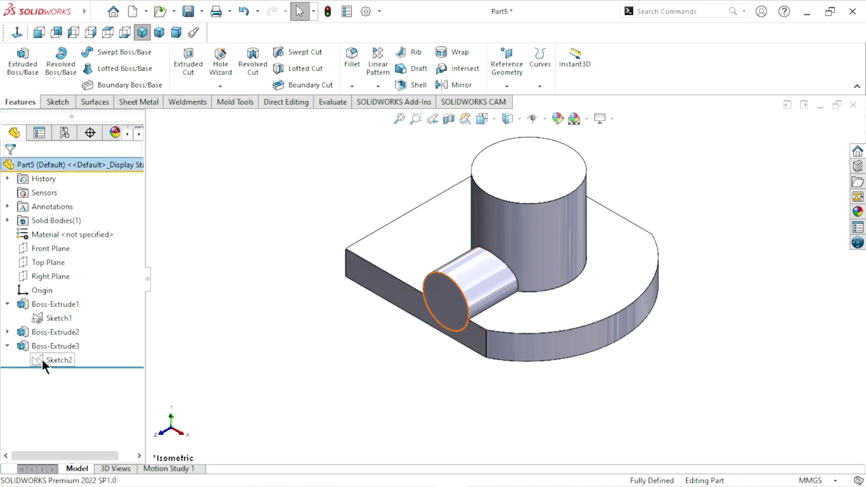
left_click(42, 359)
left_click(54, 342)
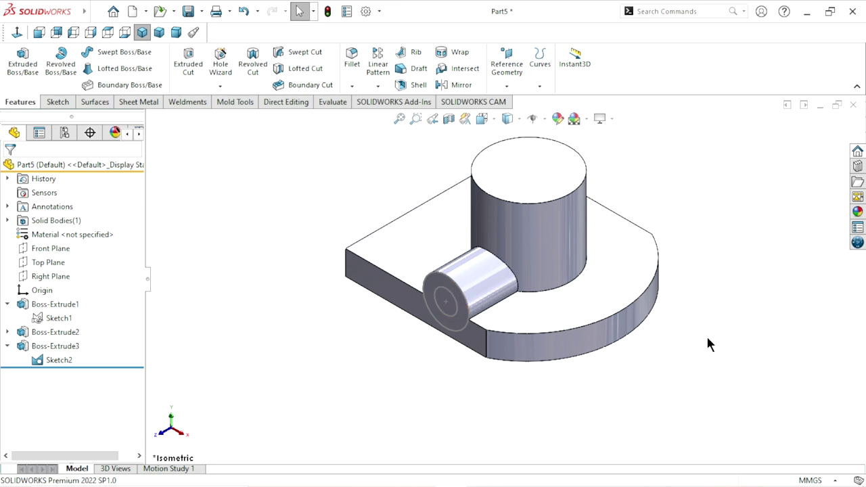
scroll(508, 279, "up", 2)
scroll(553, 281, "down", 2)
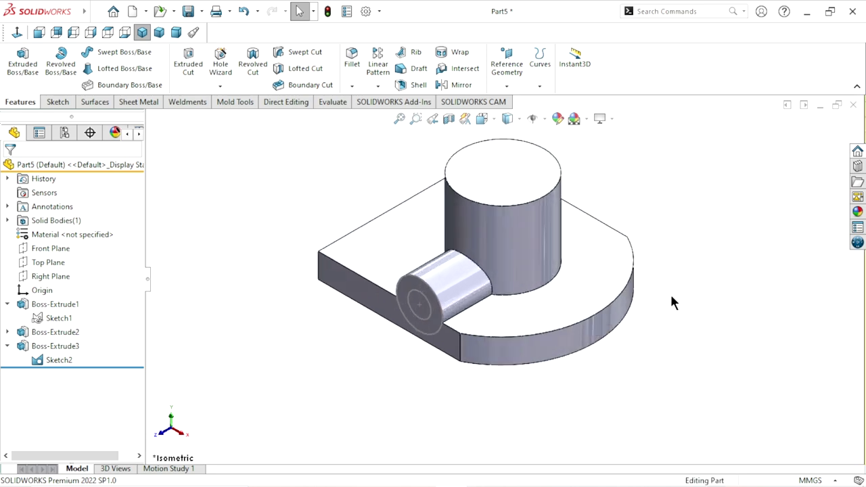
left_click(67, 363)
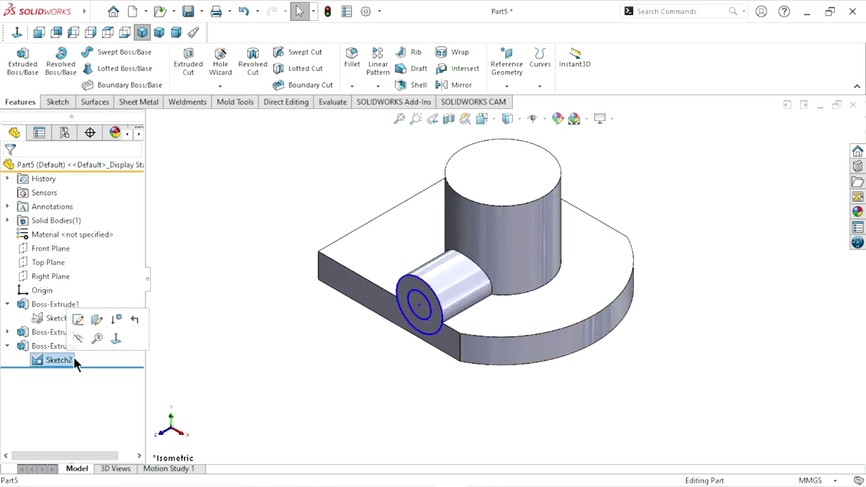
left_click(79, 339)
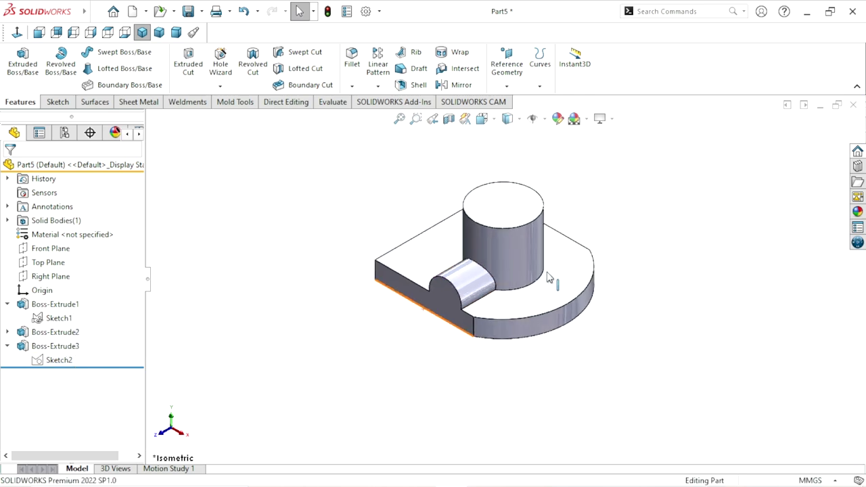
mouse_move(663, 299)
middle_mouse_down()
mouse_move(601, 246)
mouse_move(622, 260)
mouse_move(648, 329)
mouse_move(550, 280)
mouse_move(440, 193)
middle_mouse_up()
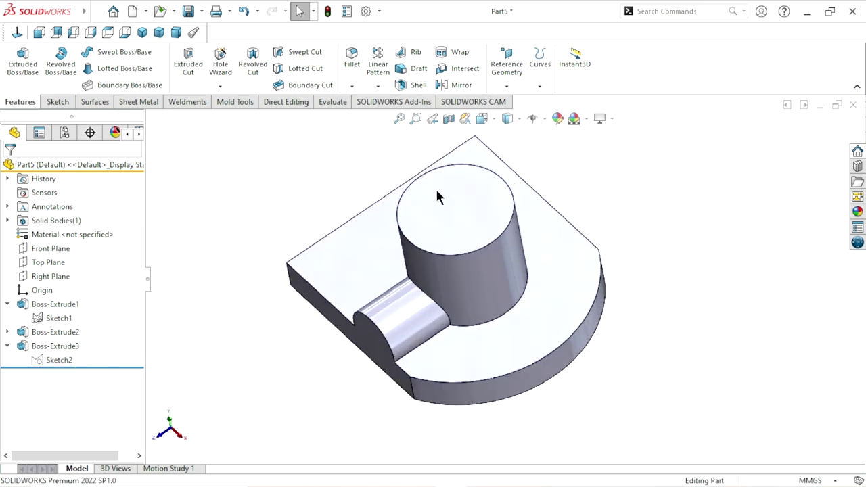
Step: Mirror Boss-Extrude3 across the Front Plane to add a matching boss on the far side
left_click(457, 83)
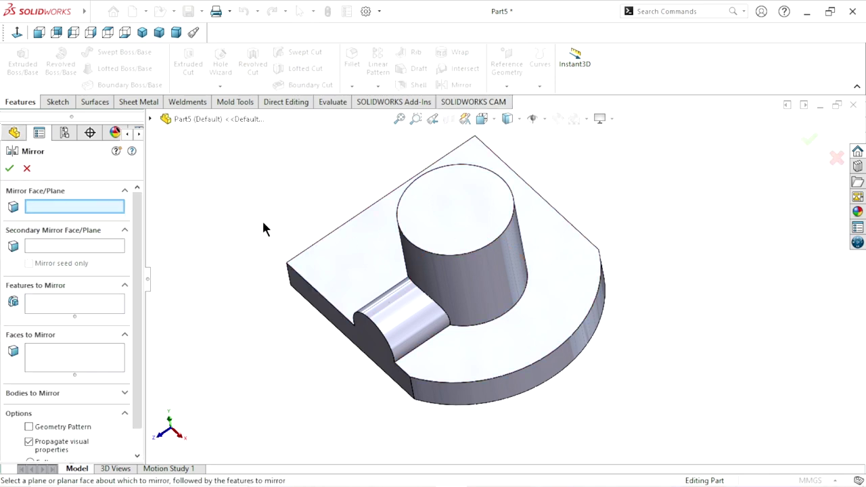
left_click(151, 117)
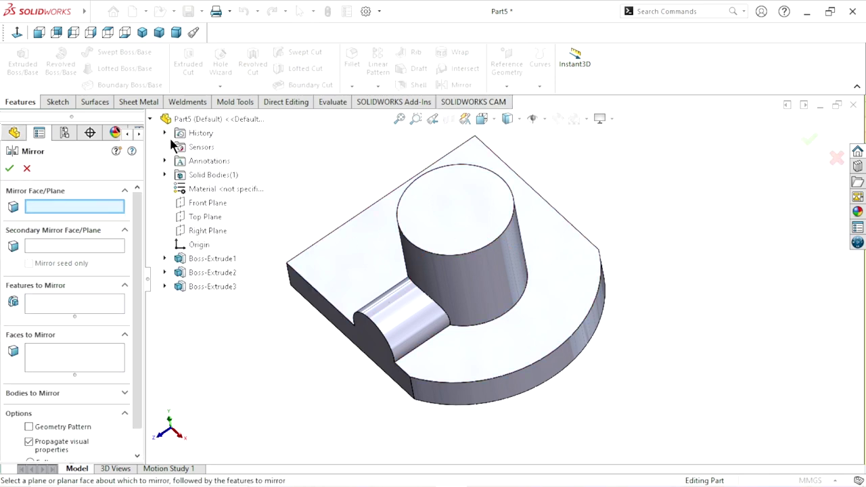
left_click(205, 207)
left_click(79, 310)
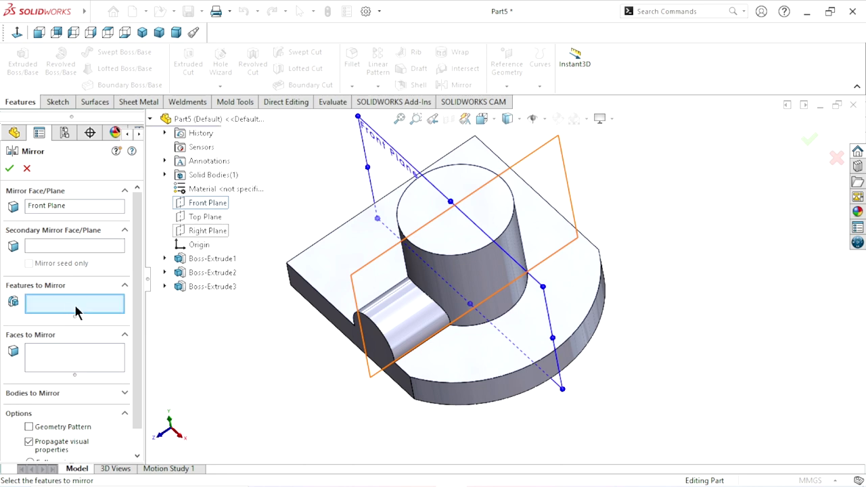
left_click(180, 287)
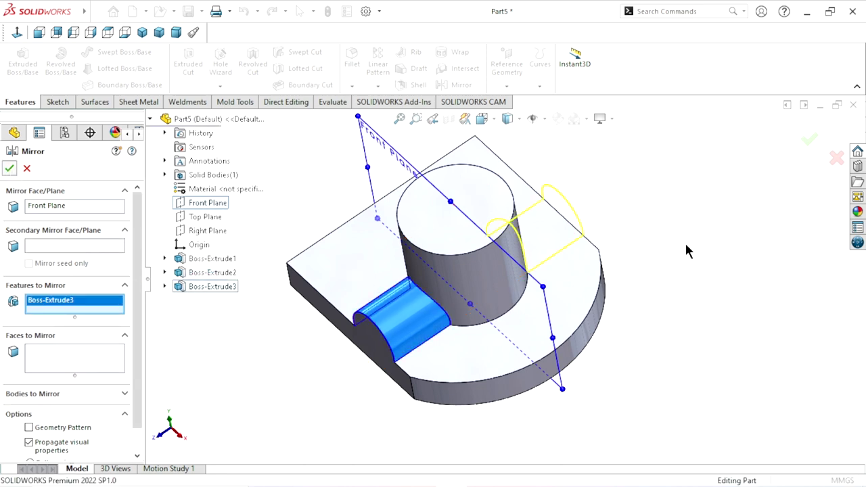
key("Return")
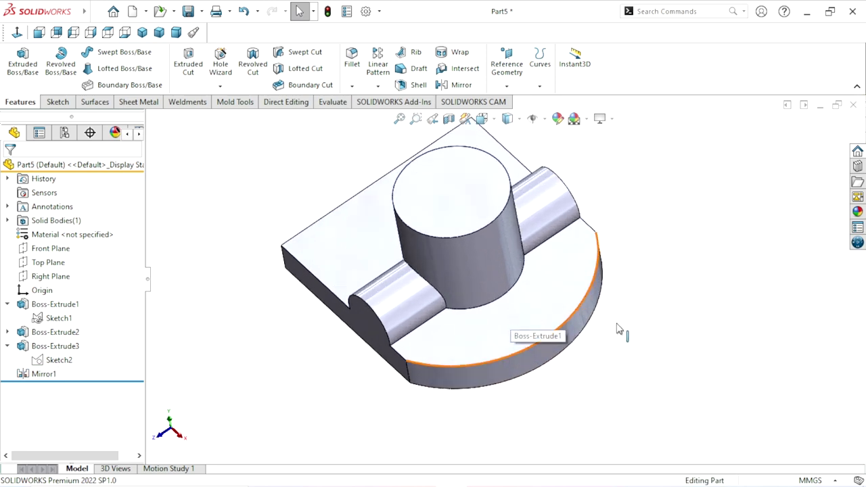
middle_click_drag(618, 329, 627, 278)
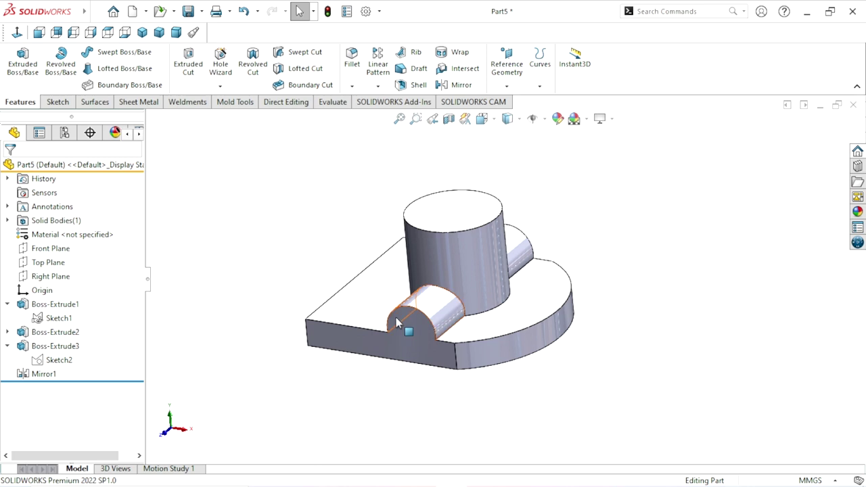
Step: Show Sketch2 and start an Extruded Cut from its Ø18 inner circle
left_click(62, 360)
left_click(70, 337)
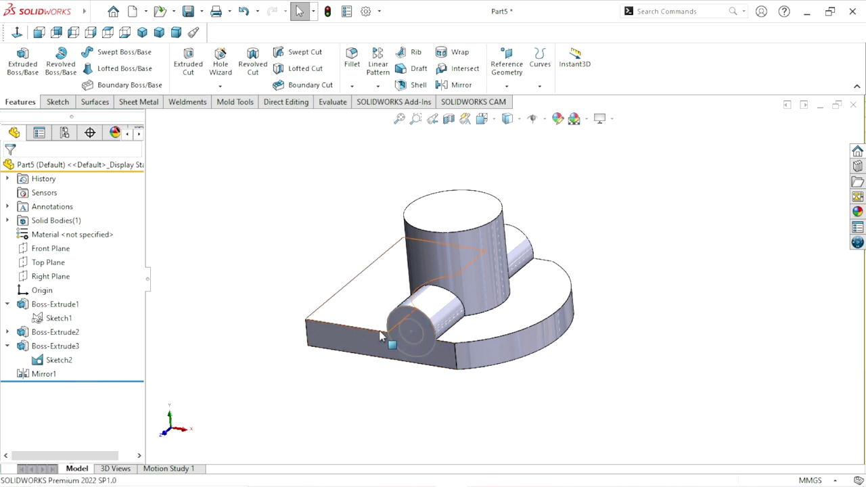
left_click(424, 333)
left_click(187, 65)
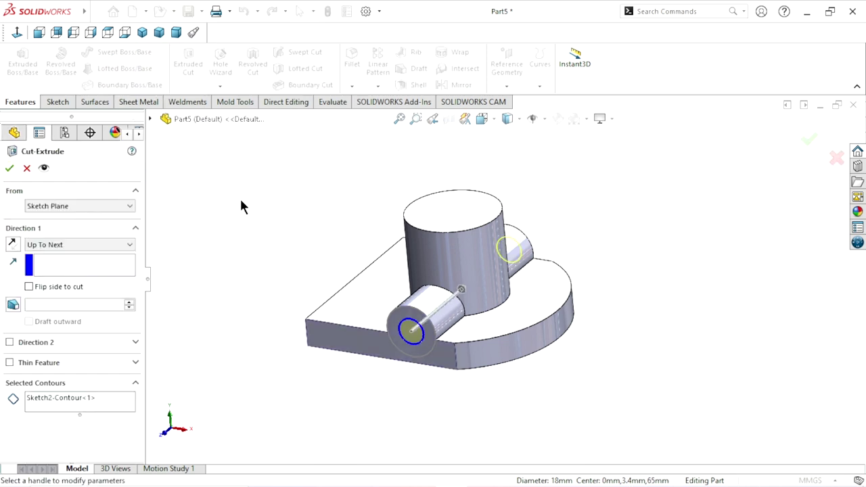
Step: Set the cut to Through All and apply it as Cut-Extrude1
left_click(95, 245)
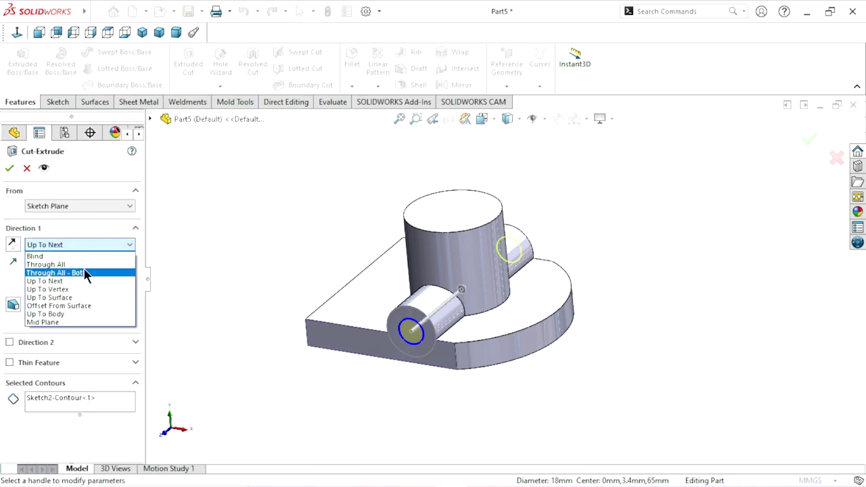
left_click(84, 265)
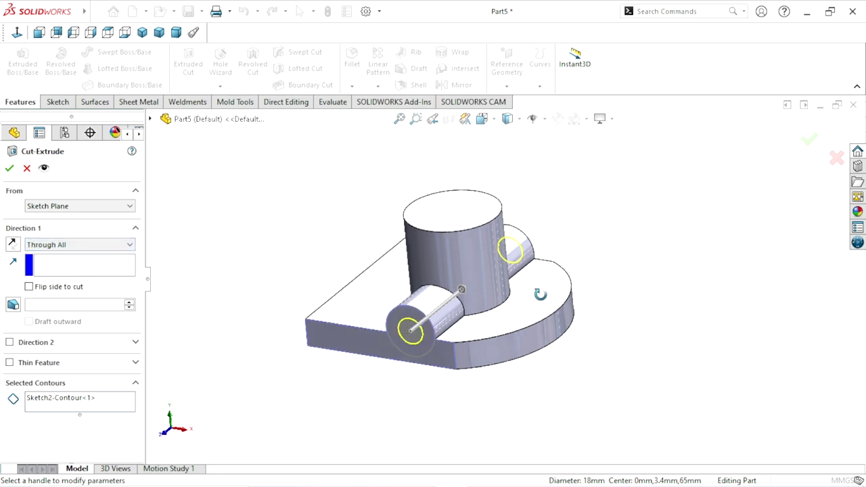
middle_click_drag(546, 300, 379, 291)
left_click(10, 169)
Step: Hide Sketch2, reorient to a front-facing view, and select the base plate's top face
mouse_move(540, 324)
middle_mouse_down()
mouse_move(510, 377)
mouse_move(588, 323)
mouse_move(484, 378)
middle_mouse_up()
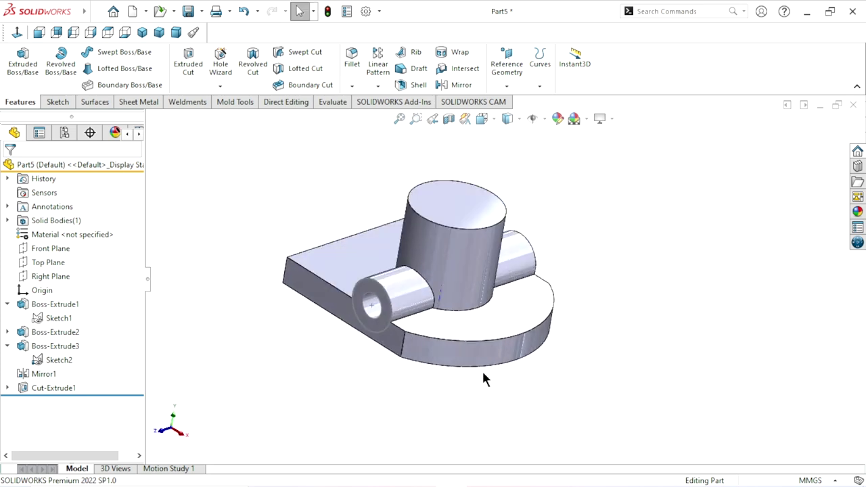
left_click(70, 363)
left_click(81, 347)
mouse_move(358, 365)
middle_mouse_down()
mouse_move(479, 290)
mouse_move(632, 359)
mouse_move(609, 280)
mouse_move(612, 338)
middle_mouse_up()
scroll(528, 369, "up", 3)
scroll(508, 309, "down", 1)
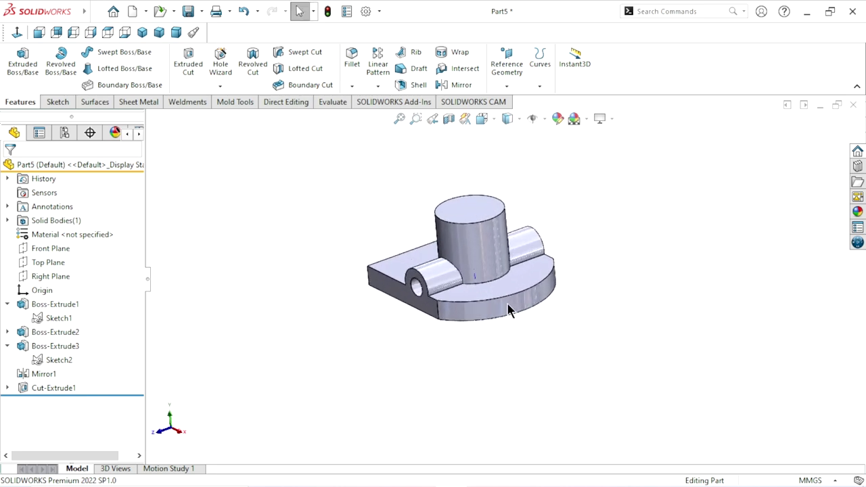
scroll(541, 335, "down", 2)
scroll(543, 330, "down", 1)
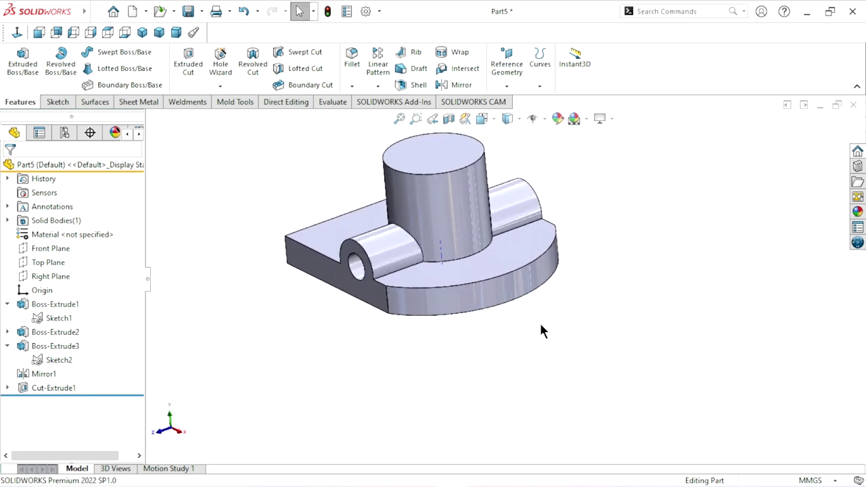
left_click(492, 280)
Step: Start Sketch3 on the plate's top face viewed Normal To, undoing a misplaced centerline
left_click(533, 232)
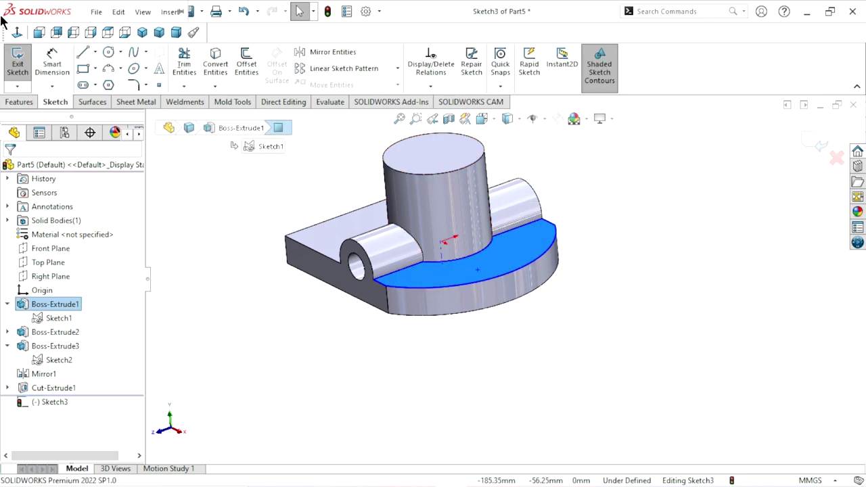
left_click(17, 31)
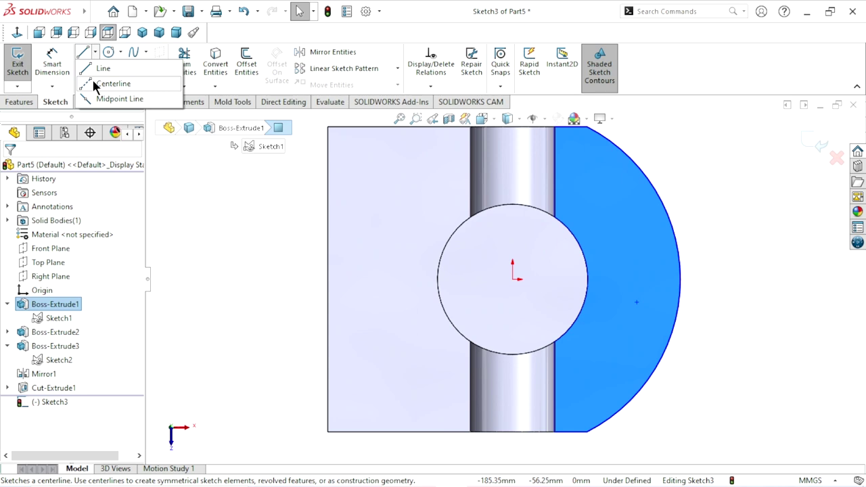
left_click(101, 83)
scroll(462, 284, "up", 3)
scroll(636, 300, "down", 2)
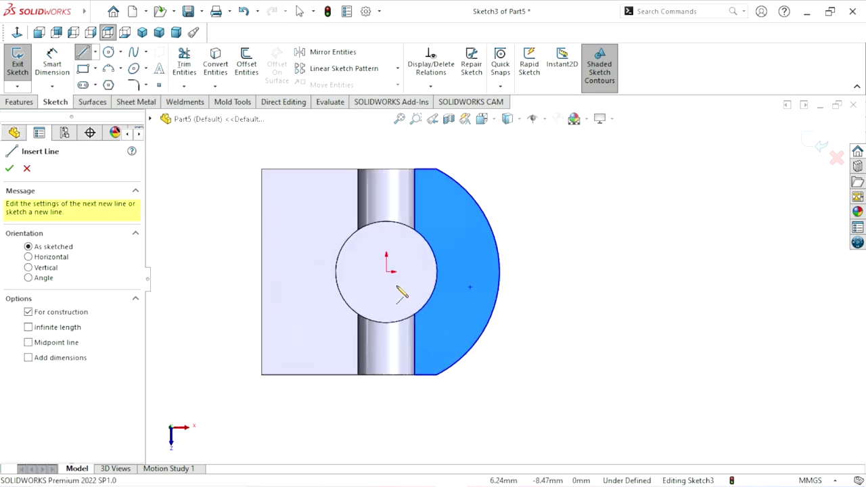
left_click(385, 272)
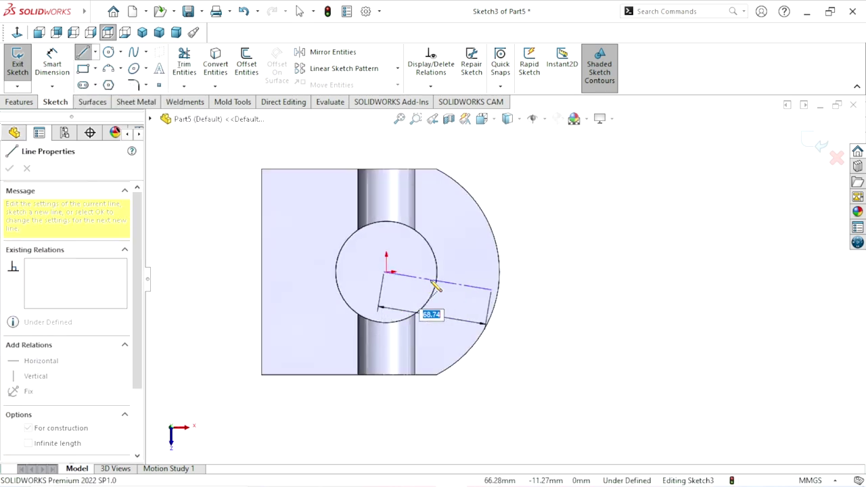
double_click(312, 215)
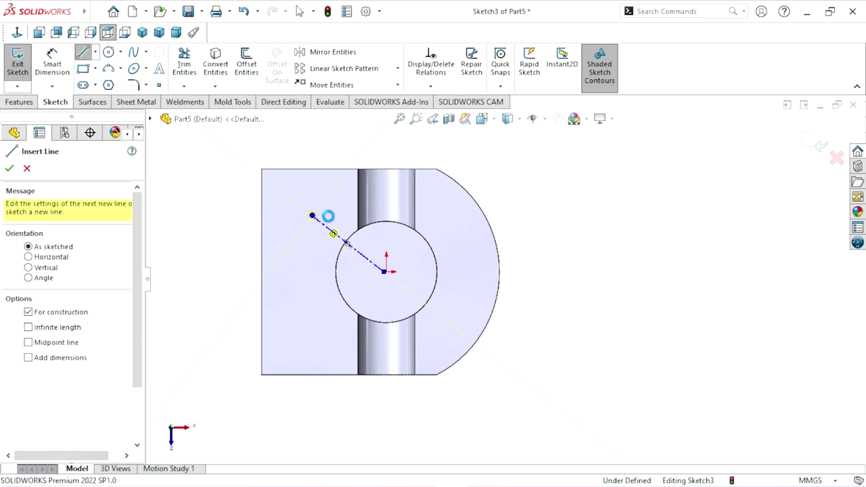
key("Escape")
key("Escape")
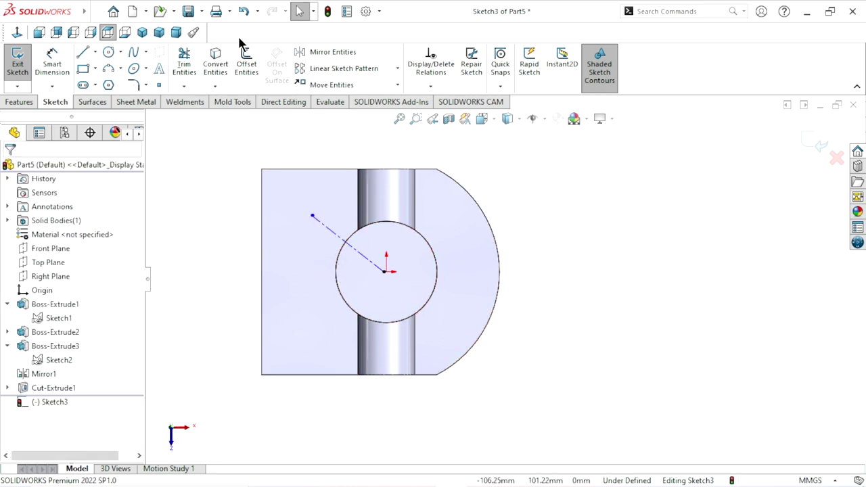
left_click(243, 12)
Step: Draw a horizontal centerline from the boss centre past the arc
left_click(95, 53)
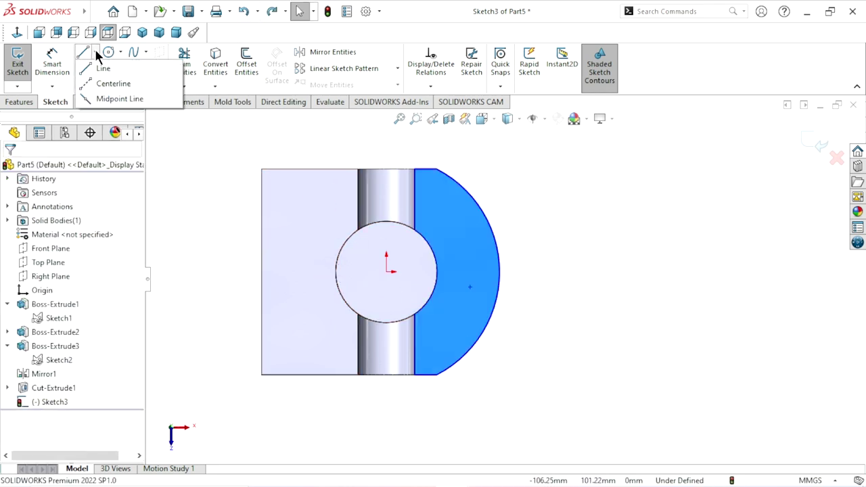
left_click(95, 83)
left_click(387, 272)
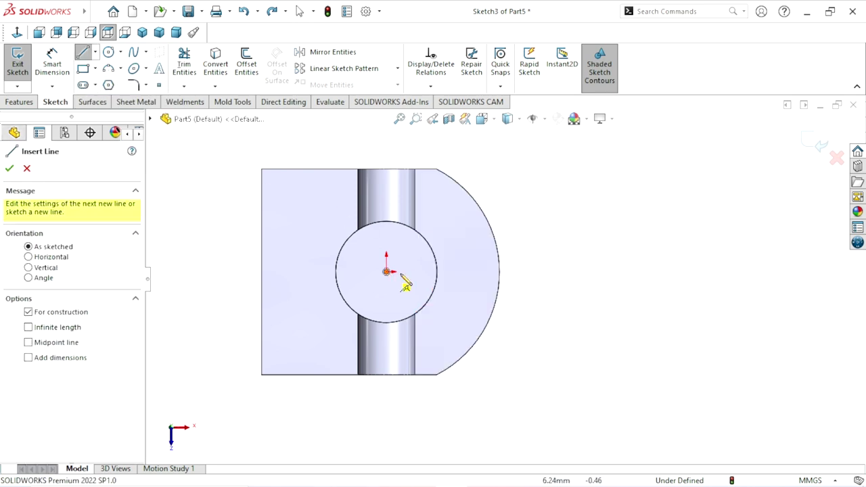
left_click(548, 272)
right_click(576, 267)
left_click(599, 261)
Step: Draw a slanted centerline from the boss centre down-right to the arc
left_click(94, 53)
left_click(92, 77)
left_click(386, 272)
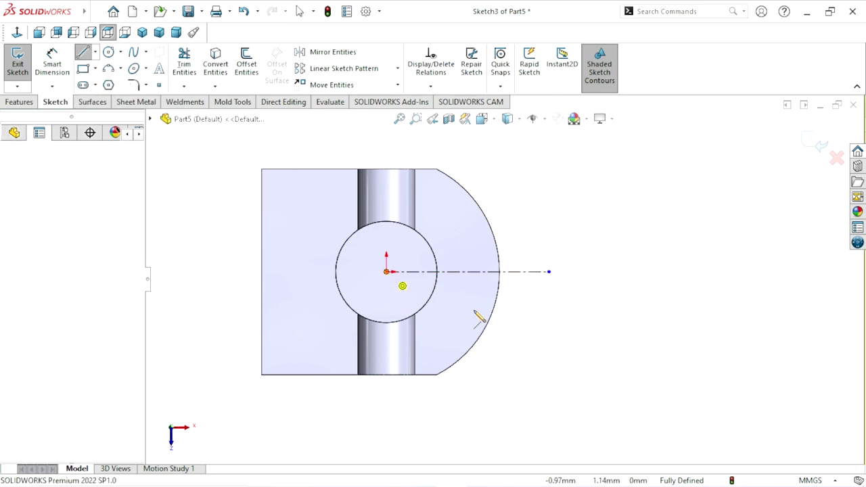
left_click(494, 330)
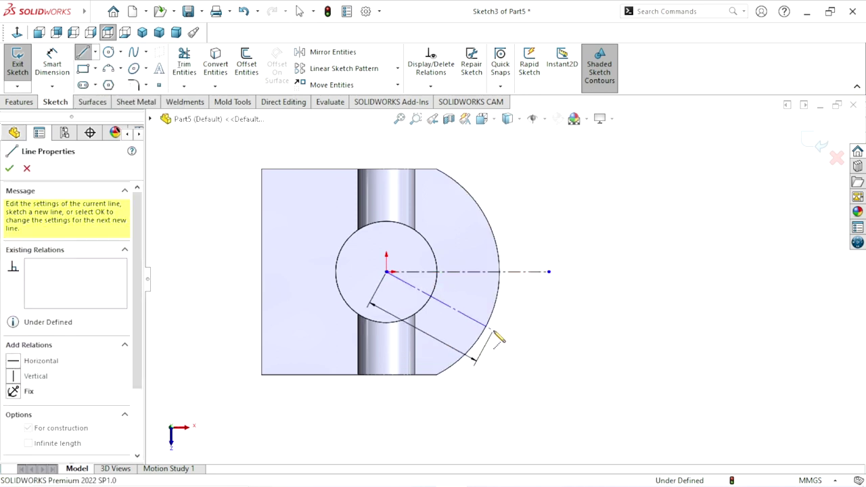
right_click(532, 331)
left_click(551, 350)
key("d")
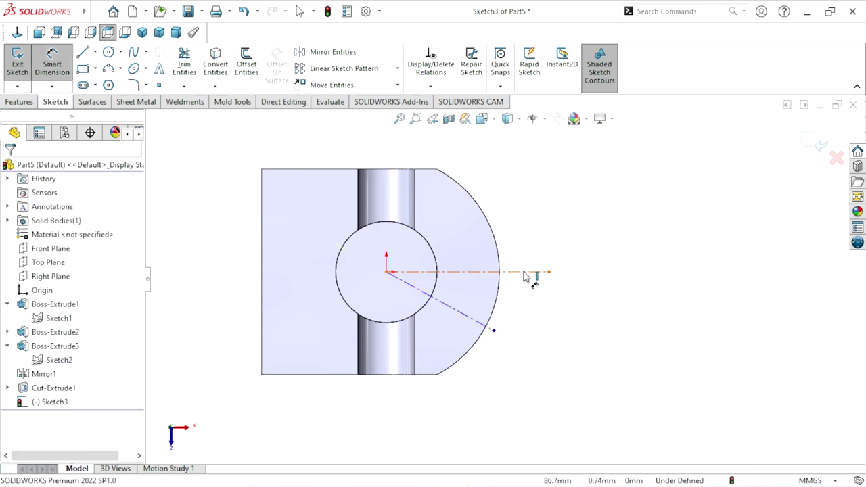
Step: Dimension the slanted centerline at 30° to the horizontal centerline
left_click(467, 320)
left_click(528, 272)
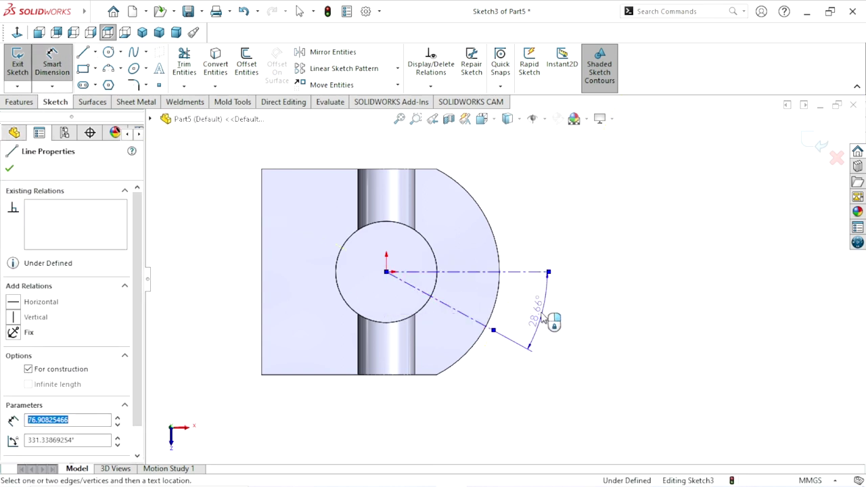
left_click(541, 316)
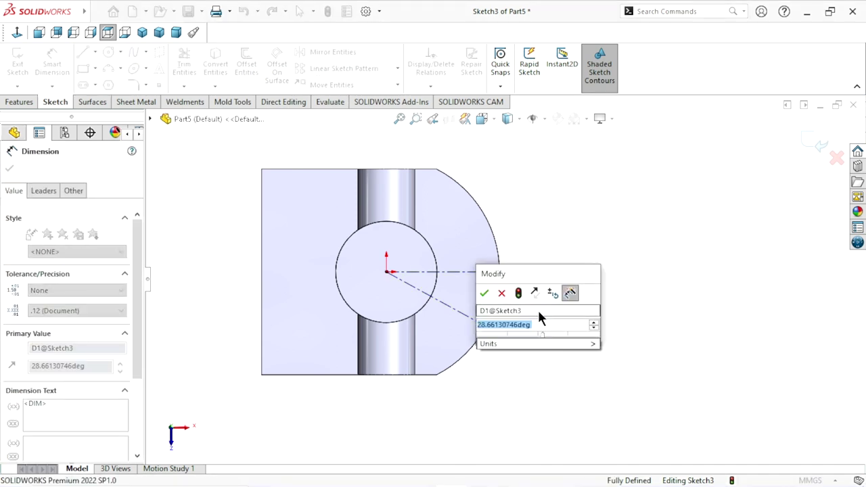
type("30")
left_click(485, 293)
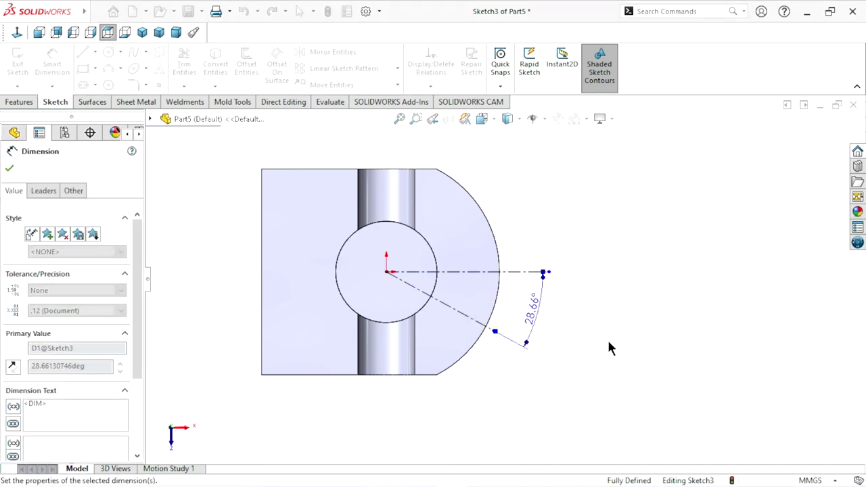
Step: Dimension the slanted centerline's length and correct it to 75 mm
left_click(446, 310)
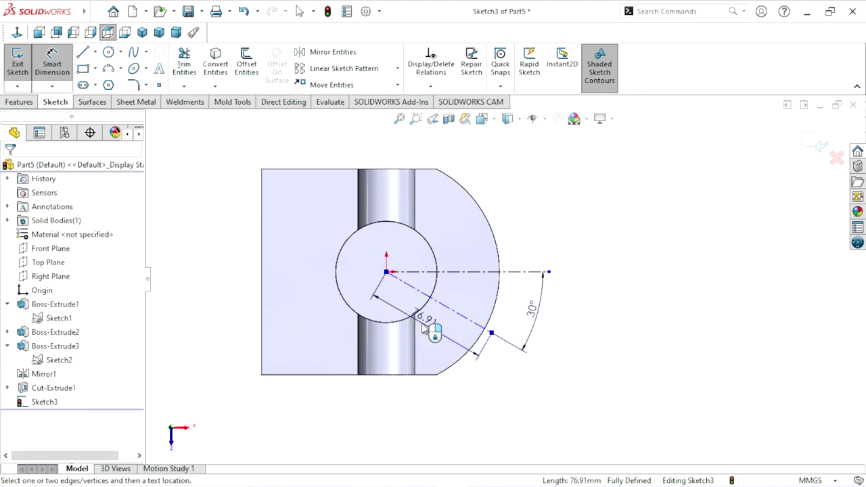
left_click(425, 328)
type("76")
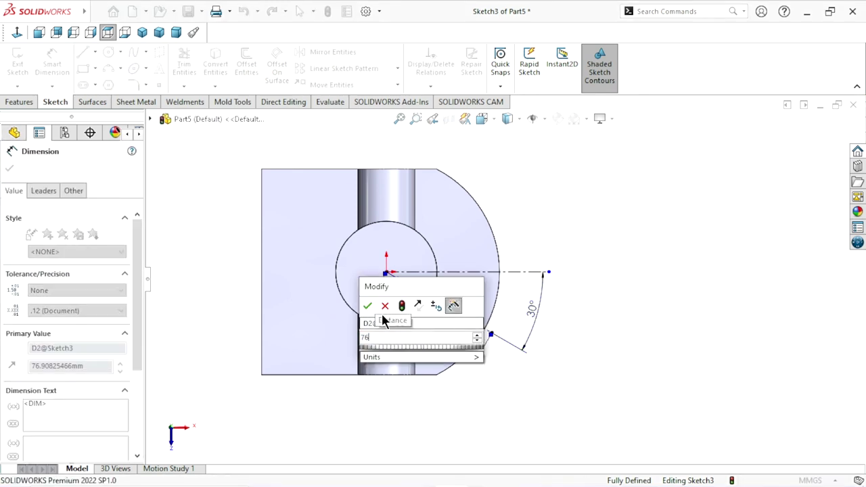
key("Return")
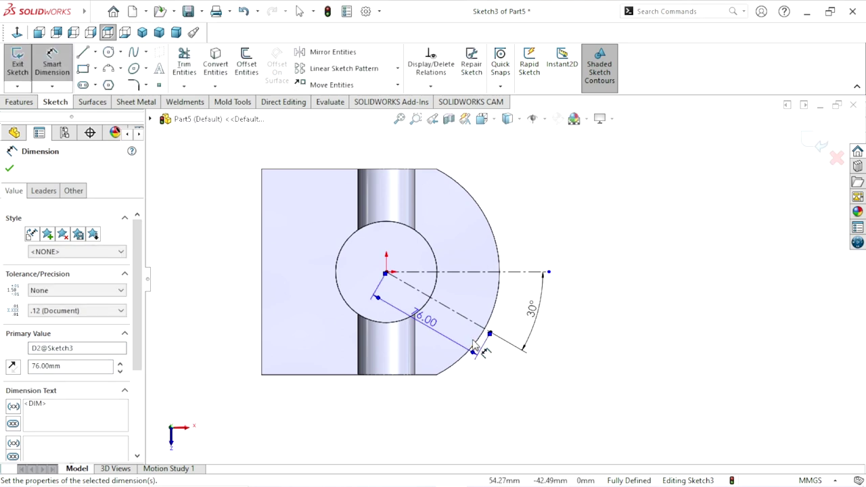
scroll(438, 340, "down", 2)
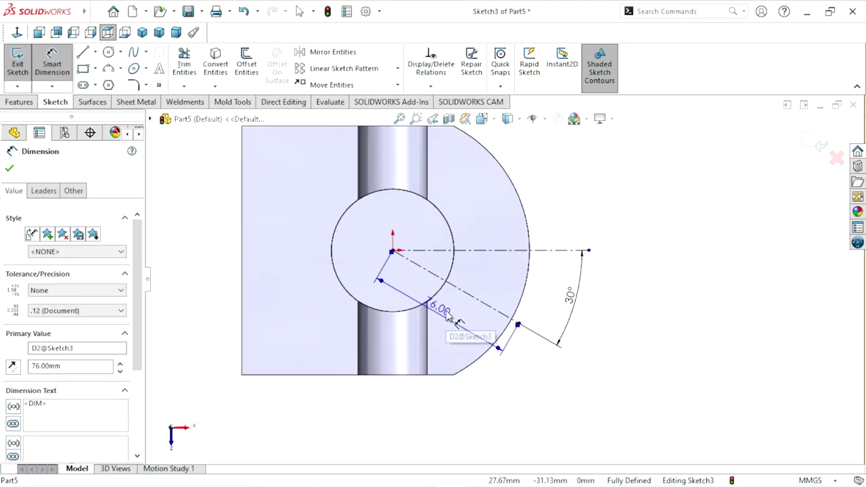
double_click(446, 316)
type("75")
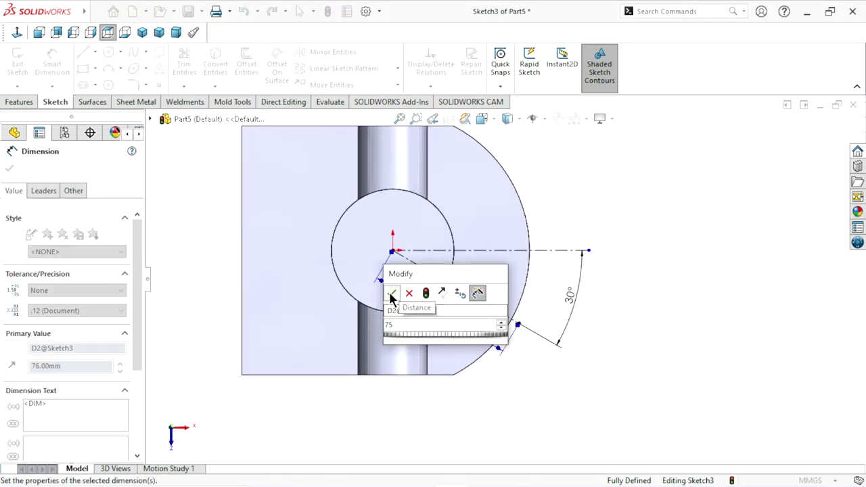
left_click(391, 294)
scroll(535, 354, "up", 1)
scroll(482, 293, "down", 1)
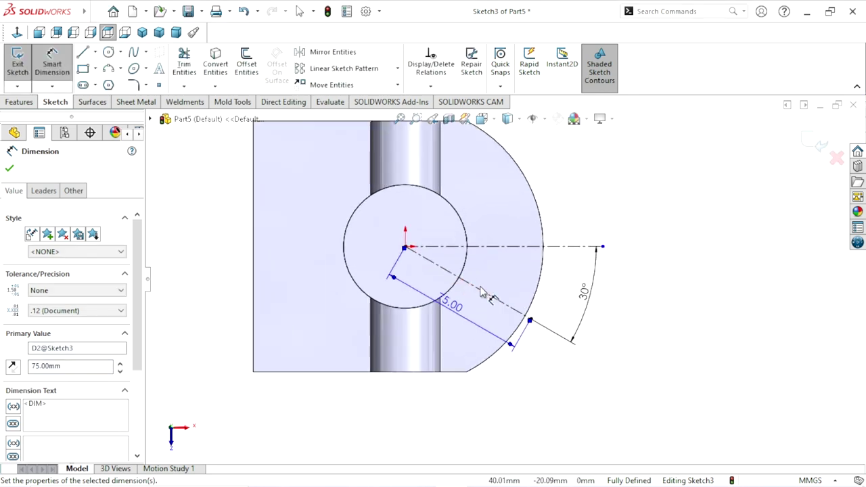
Step: Accept the dimensions and exit Sketch3
left_click(10, 169)
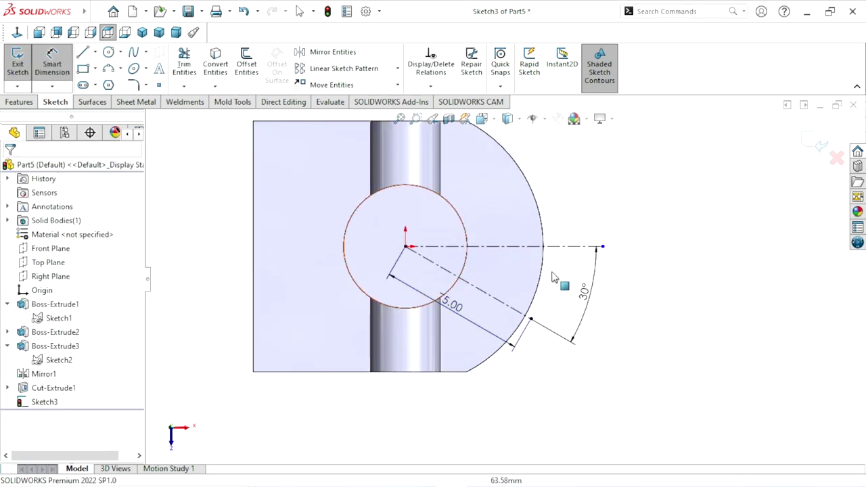
key("Escape")
key("ctrl+b")
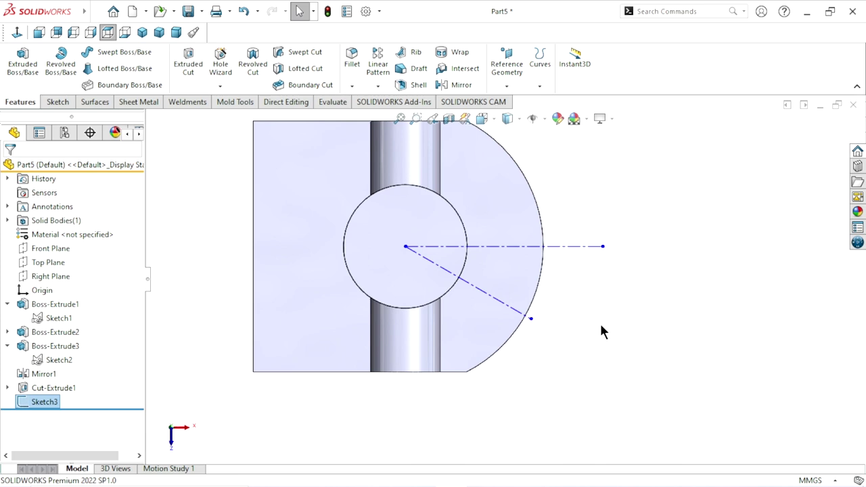
scroll(599, 325, "up", 2)
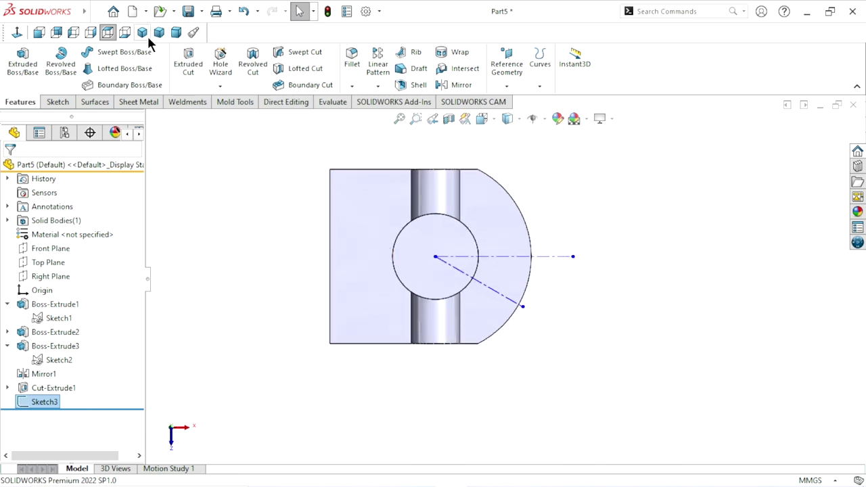
Step: Create Plane1 perpendicular to Line2@Sketch3 and coincident with its endpoint Point4
left_click(142, 33)
left_click(508, 87)
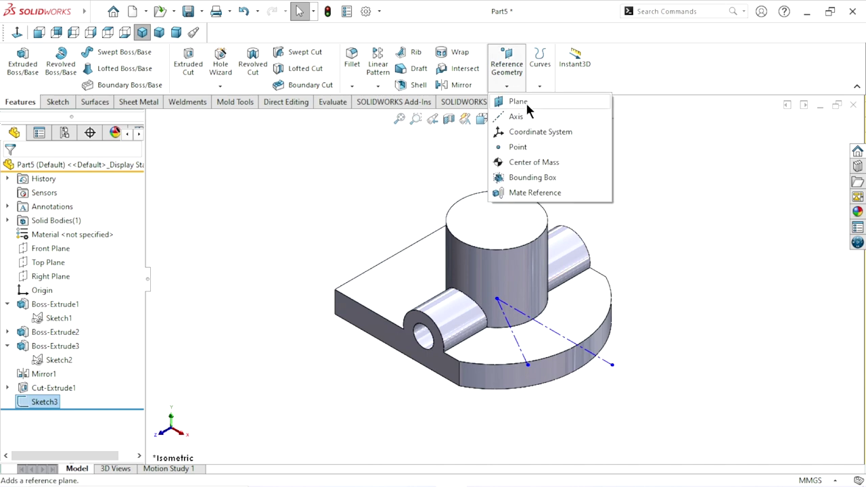
left_click(518, 348)
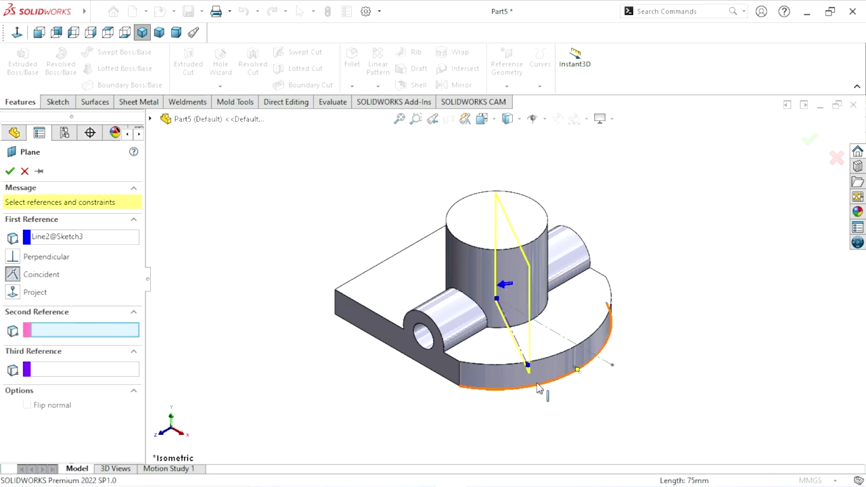
scroll(538, 389, "down", 3)
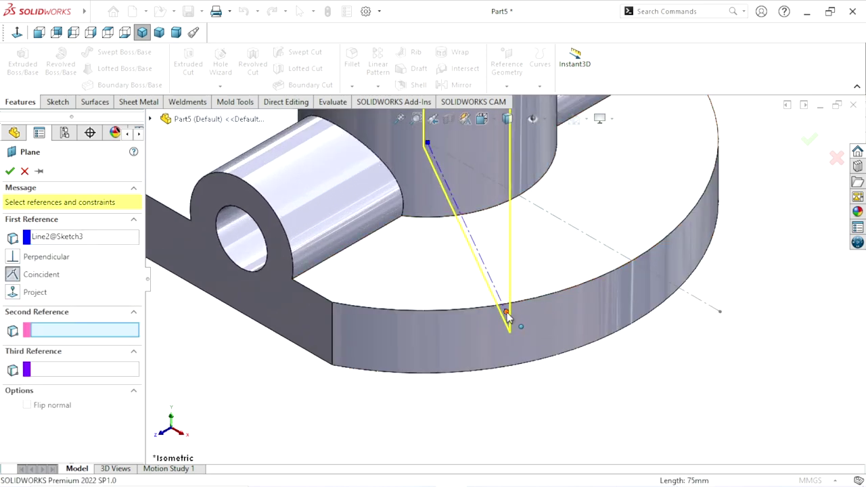
left_click(507, 312)
left_click(11, 172)
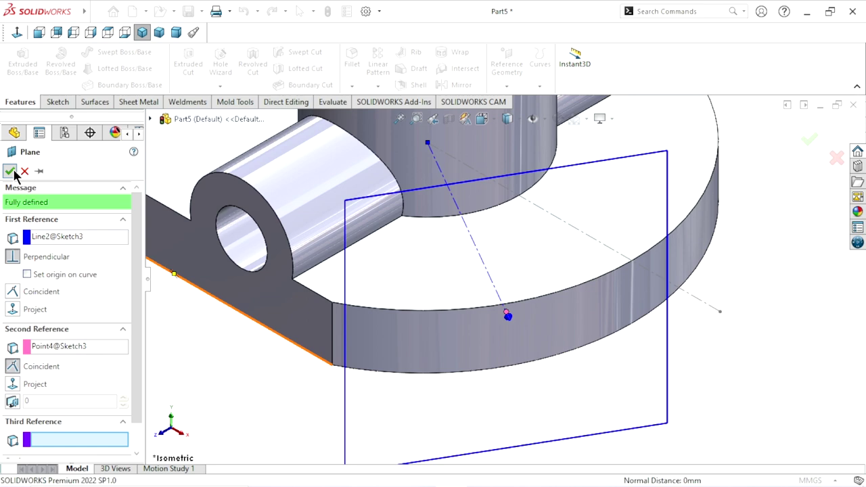
scroll(477, 321, "up", 3)
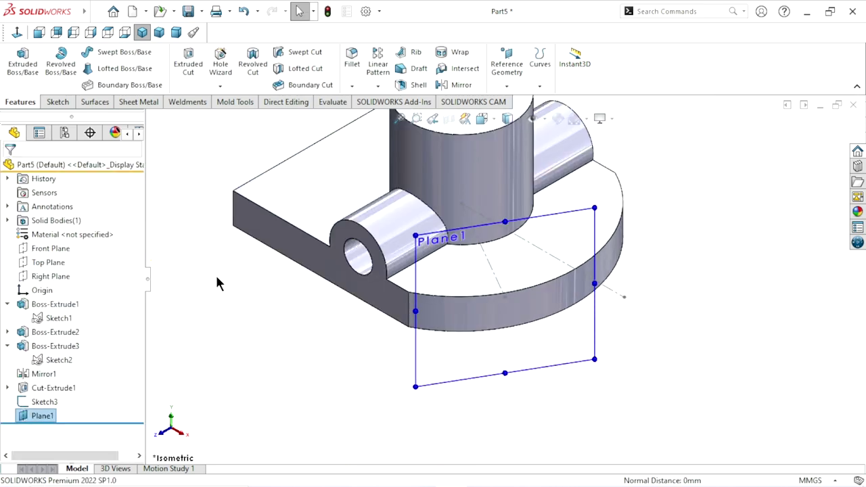
scroll(489, 300, "up", 2)
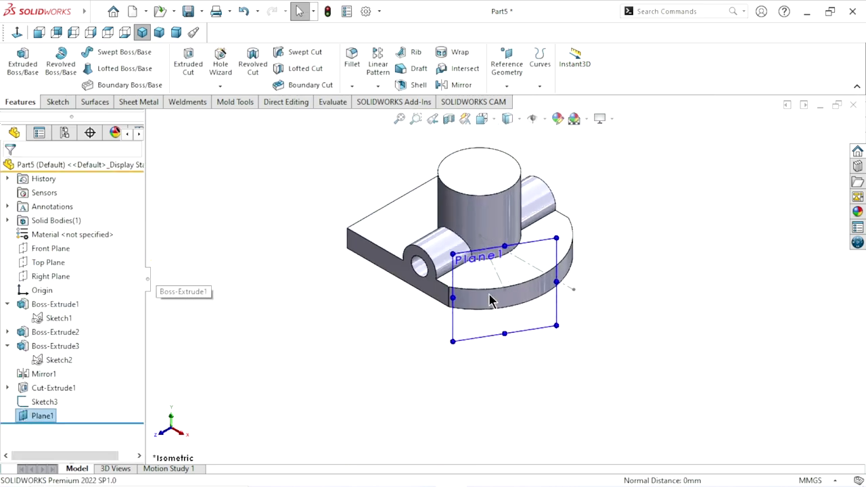
Step: Start a sketch on Plane1 viewed normal-to and draw a circle centred on the origin
left_click(48, 102)
left_click(22, 74)
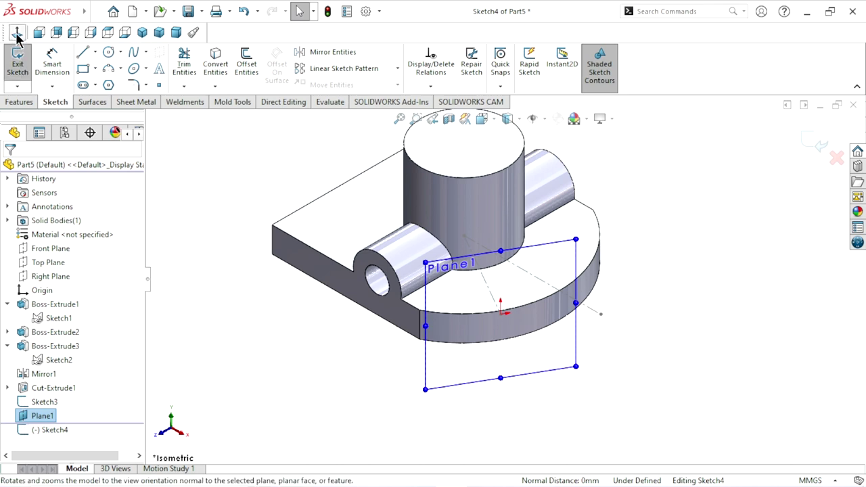
left_click(16, 33)
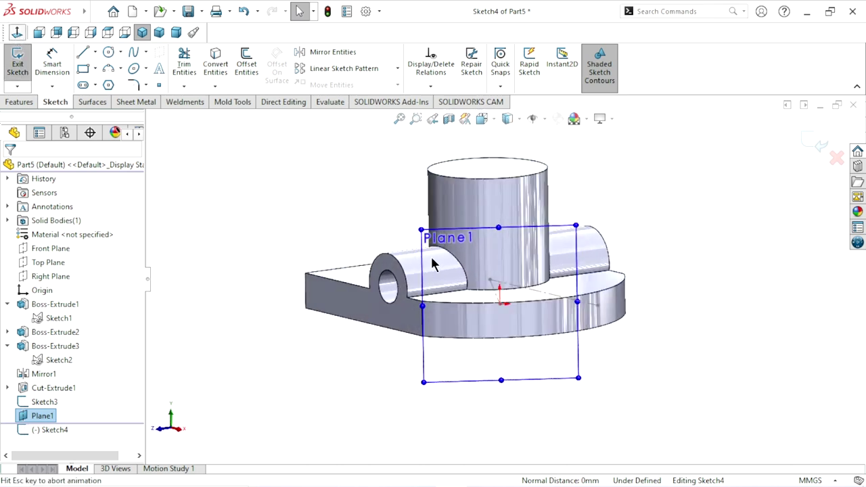
left_click(108, 53)
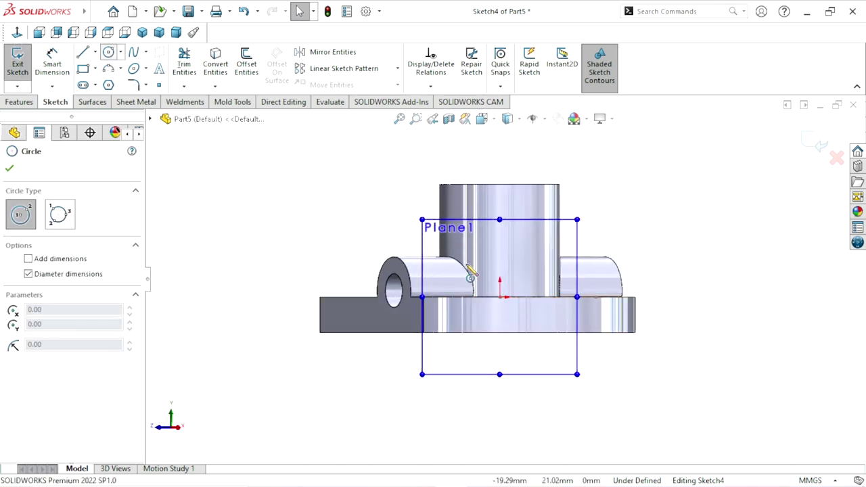
left_click(500, 296)
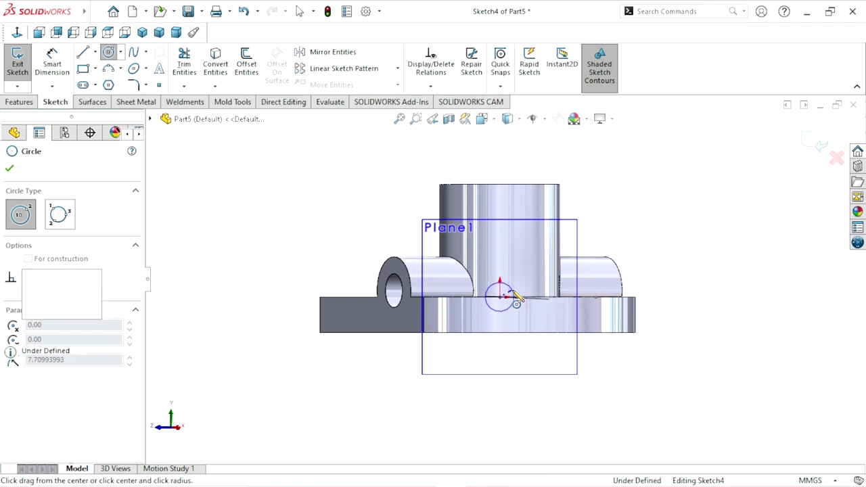
left_click(515, 298)
right_click(536, 284)
left_click(546, 287)
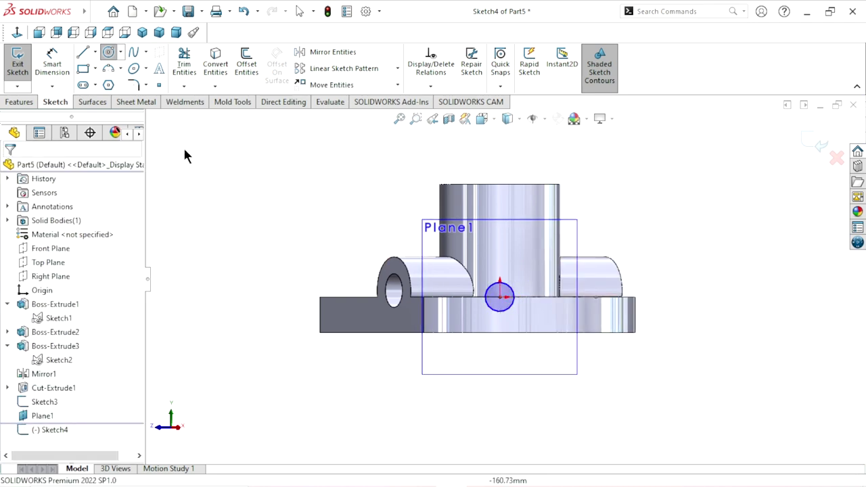
Step: Dimension the circle's diameter to 28 mm
left_click(52, 62)
scroll(545, 291, "down", 3)
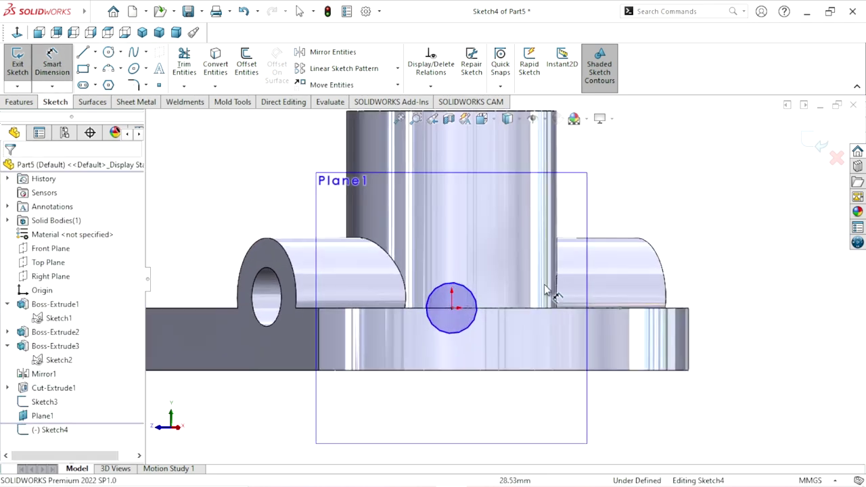
left_click(467, 291)
left_click(505, 280)
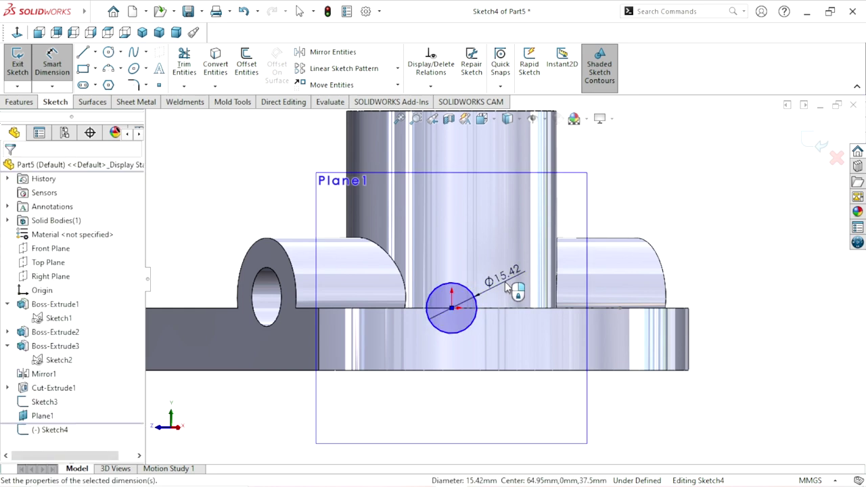
type("28")
left_click(450, 264)
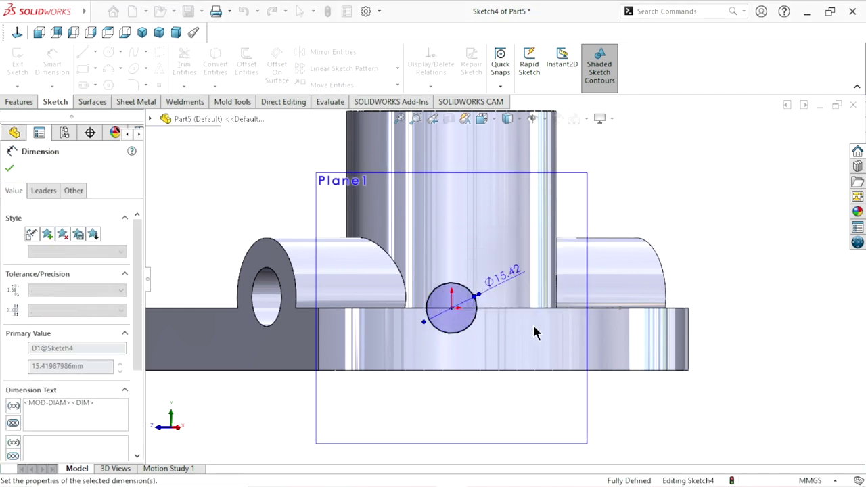
type("28")
key("Return")
scroll(533, 277, "up", 3)
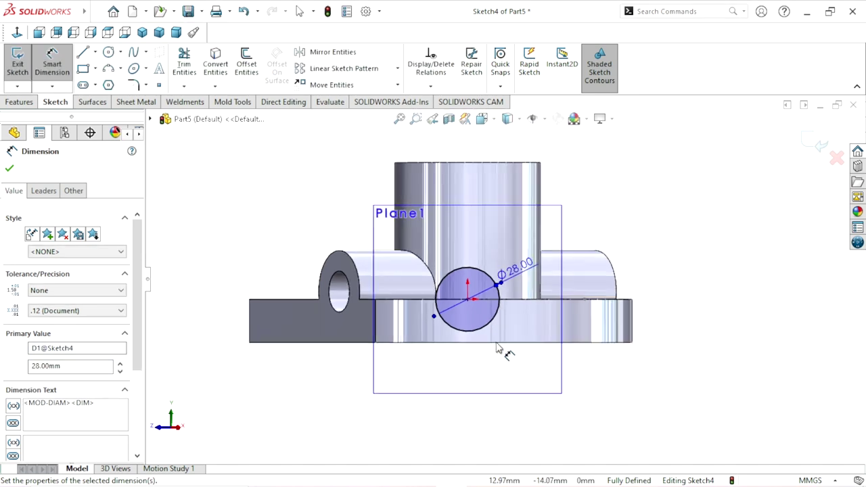
scroll(471, 285, "down", 2)
left_click(10, 169)
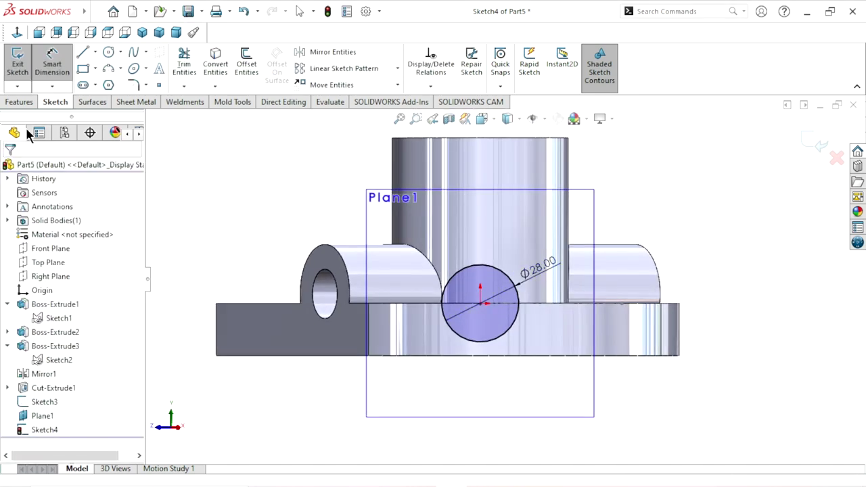
left_click(20, 102)
Step: Extrude the Ø28 circle in reversed direction, Up To Next, into the central boss
left_click(28, 65)
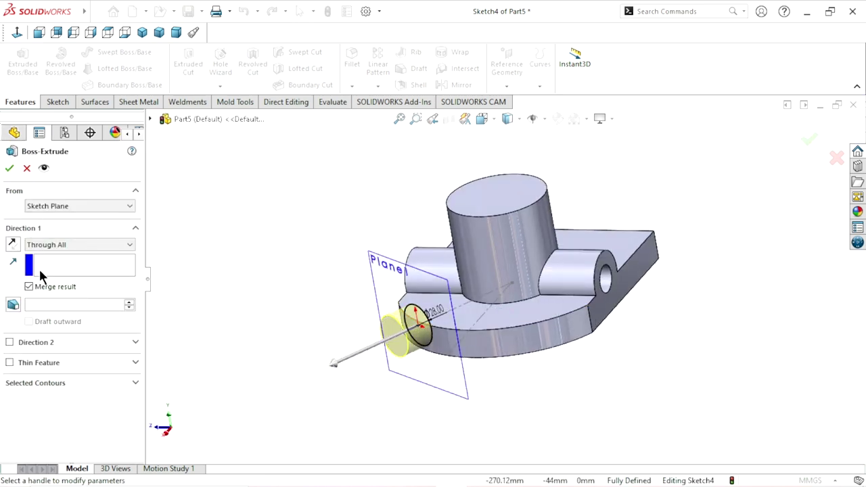
left_click(11, 244)
left_click(67, 244)
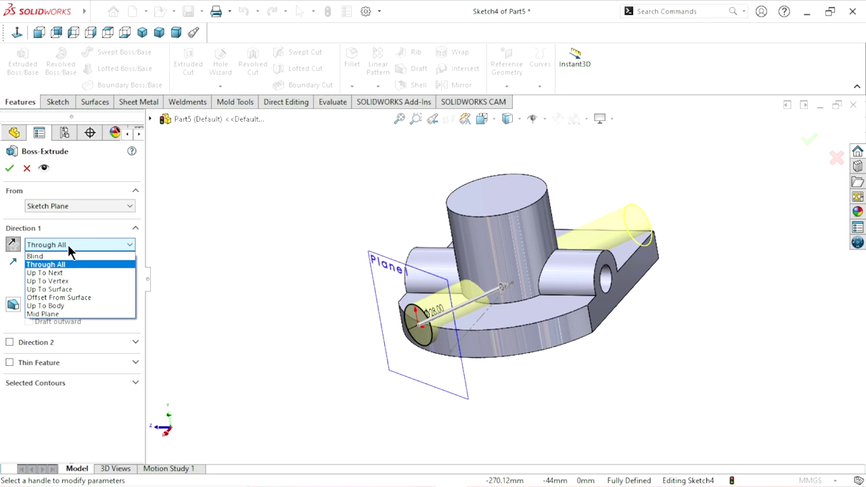
left_click(68, 273)
scroll(506, 305, "down", 1)
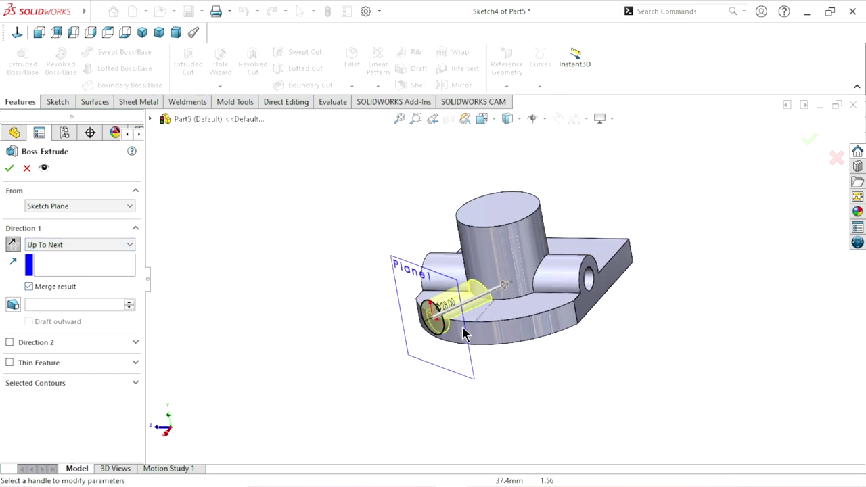
scroll(507, 308, "down", 1)
left_click(10, 169)
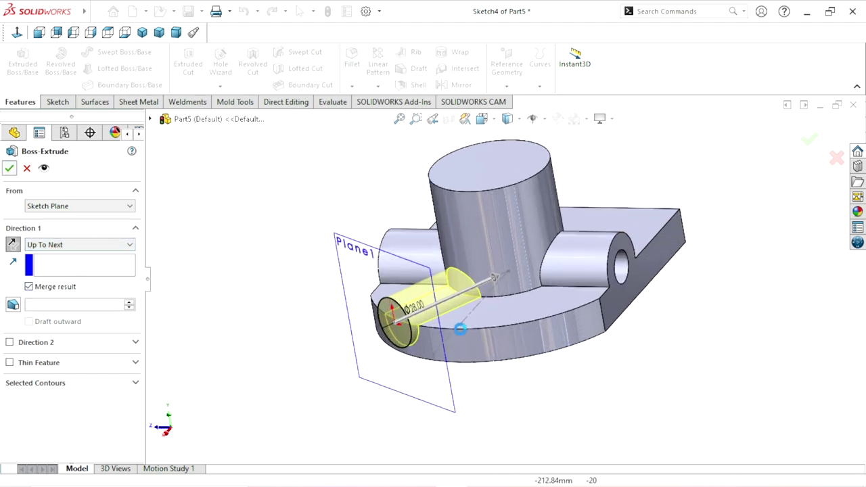
scroll(472, 348, "up", 1)
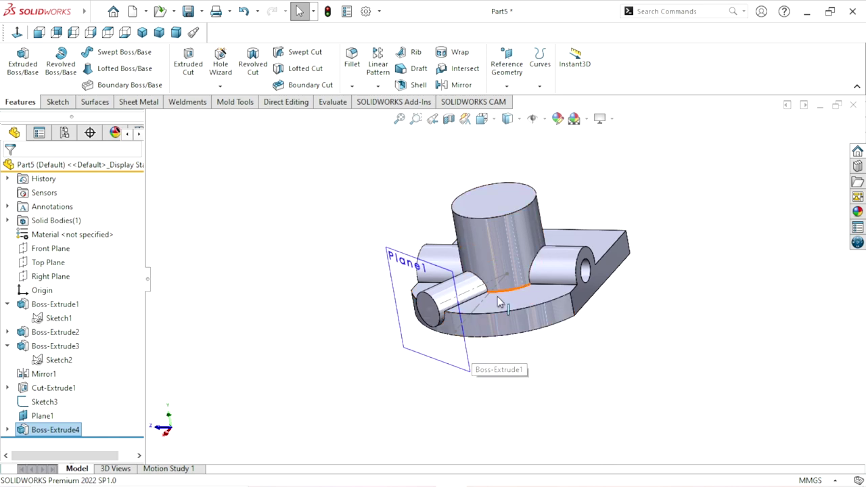
left_click(396, 263)
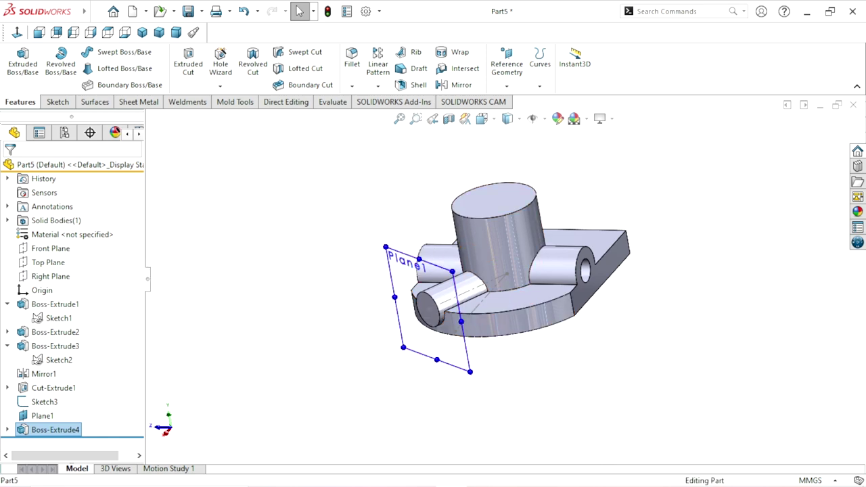
Step: Hide Plane1 and the Sketch3 construction lines
left_click(478, 219)
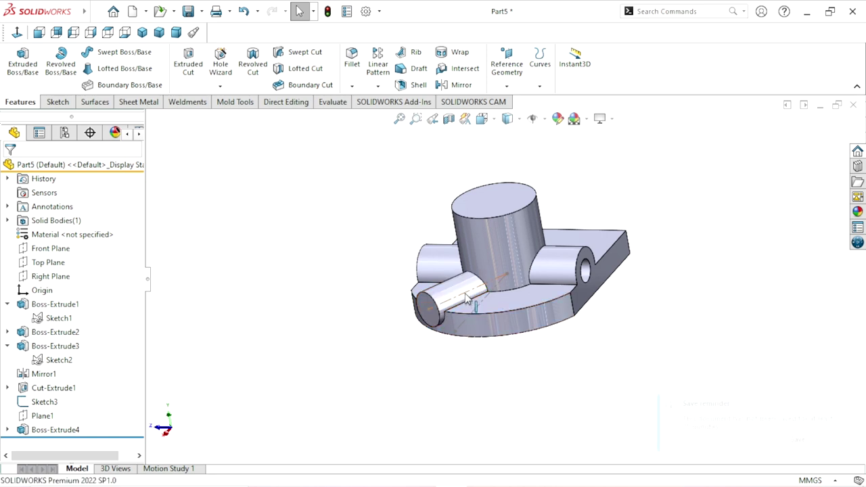
left_click(467, 298)
left_click(516, 259)
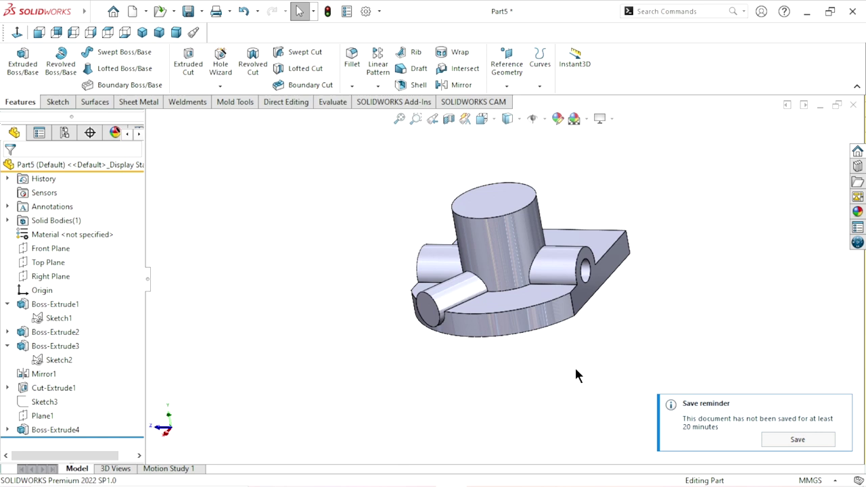
scroll(578, 377, "down", 1)
scroll(609, 364, "down", 1)
scroll(640, 350, "down", 1)
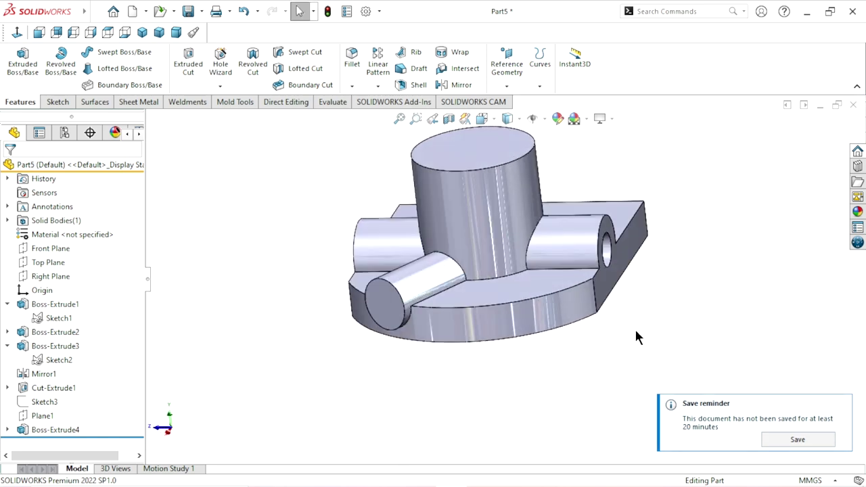
scroll(514, 341, "up", 2)
scroll(535, 406, "down", 1)
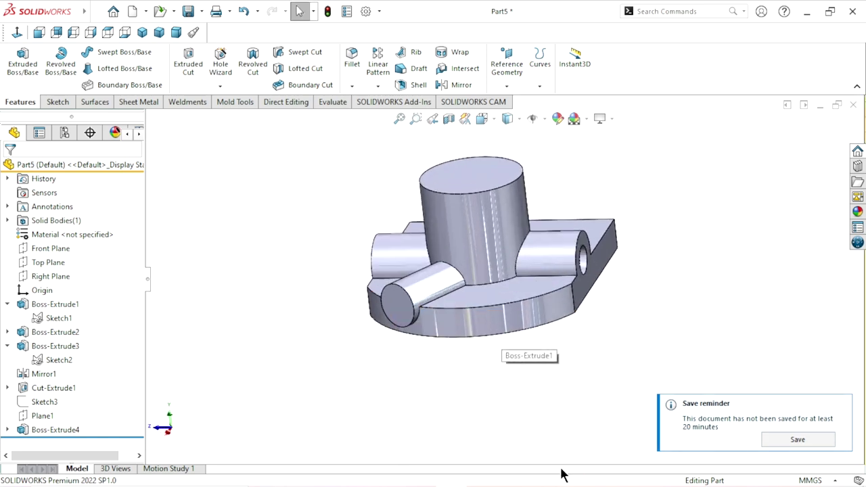
Step: Orbit the model round to view the bracket's underside
mouse_move(679, 320)
middle_mouse_down()
mouse_move(701, 304)
mouse_move(638, 335)
middle_mouse_up()
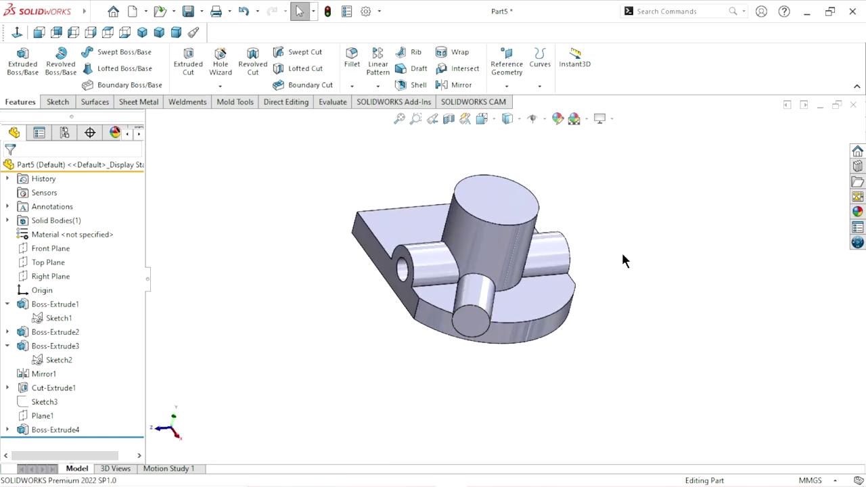
mouse_move(513, 328)
middle_mouse_down()
mouse_move(662, 347)
mouse_move(674, 282)
mouse_move(553, 348)
middle_mouse_up()
scroll(553, 347, "up", 2)
scroll(499, 318, "down", 3)
scroll(499, 318, "down", 2)
scroll(498, 364, "up", 1)
scroll(513, 323, "down", 1)
middle_click_drag(719, 360, 657, 303)
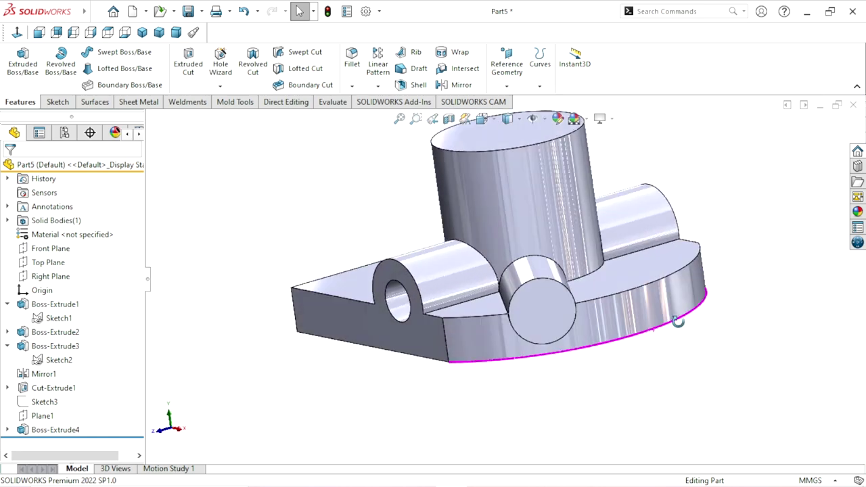
Step: Start Sketch5 on the plate's bottom face and offset the curved edge outward by 3 mm
left_click(583, 334)
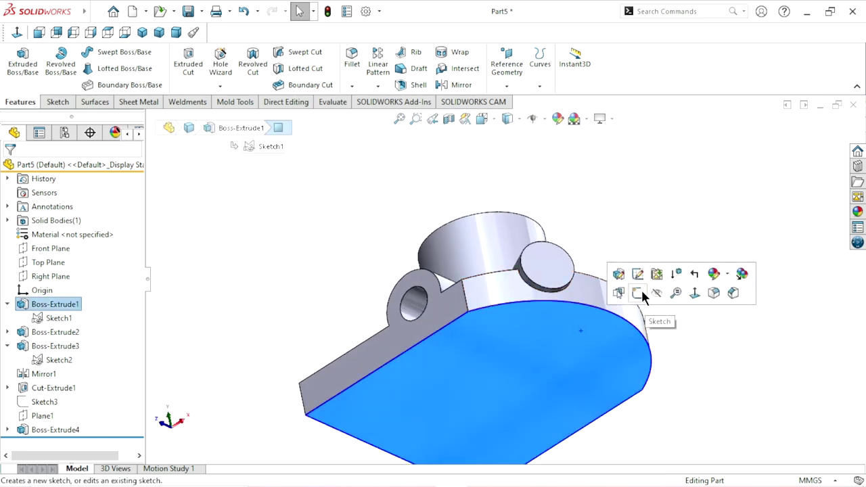
left_click(638, 293)
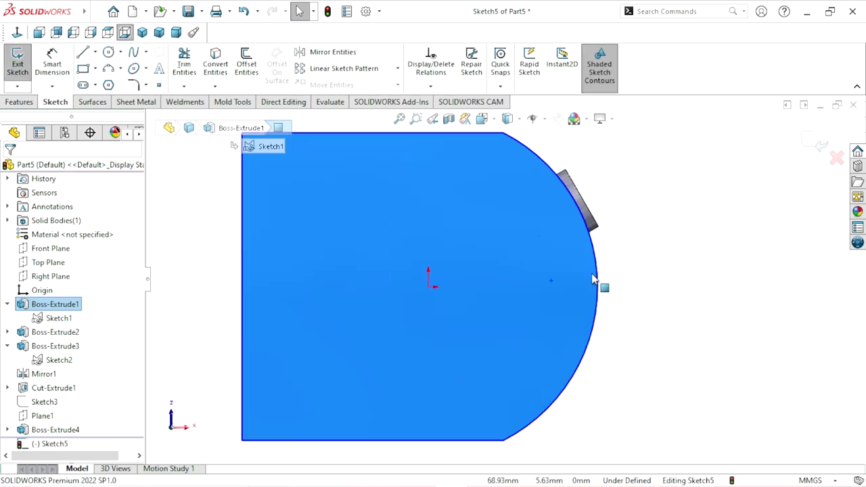
left_click(598, 274)
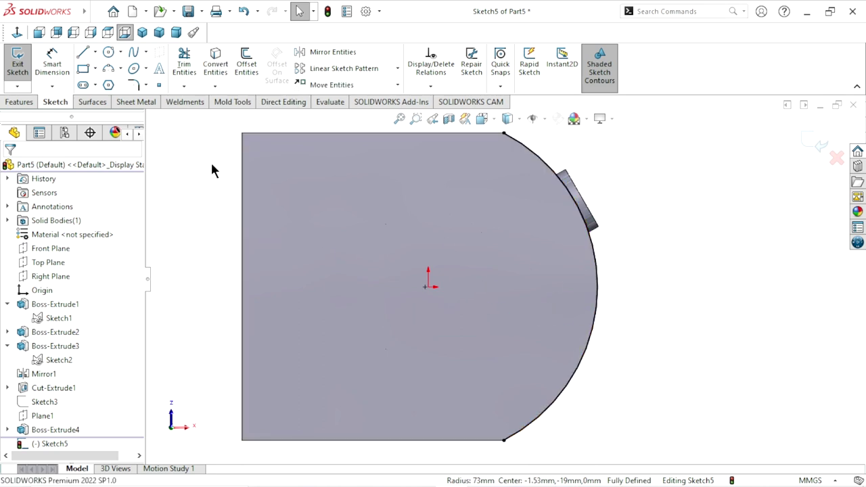
left_click(241, 75)
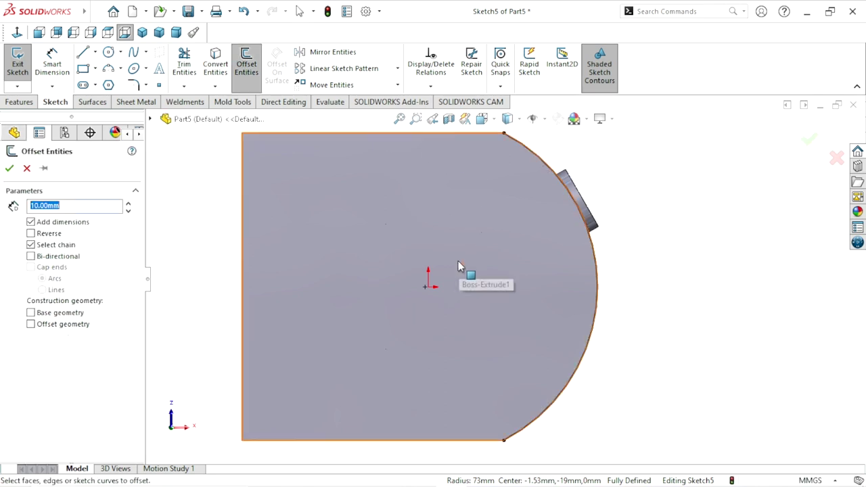
left_click(598, 262)
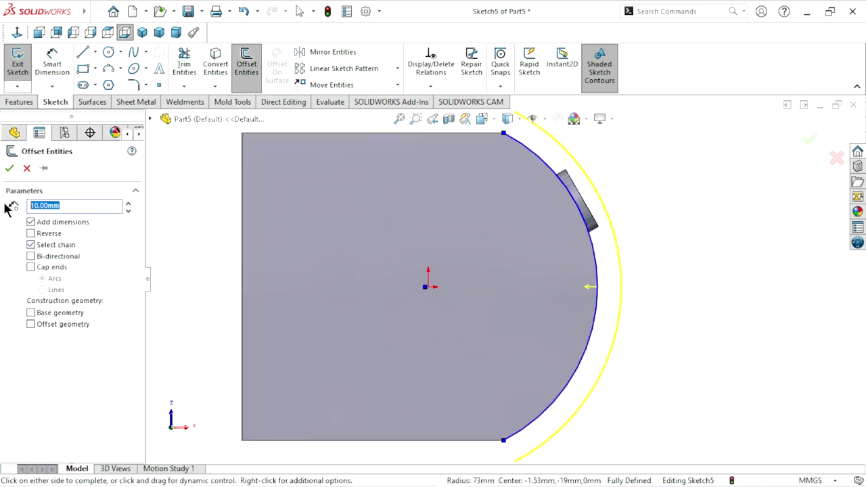
type("3")
key("Return")
left_click(706, 256)
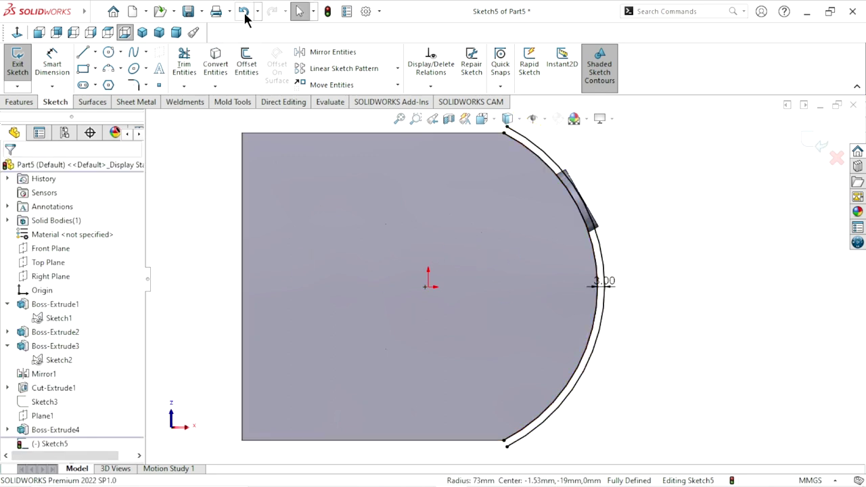
Step: Change the offset distance dimension to 6 mm
double_click(604, 281)
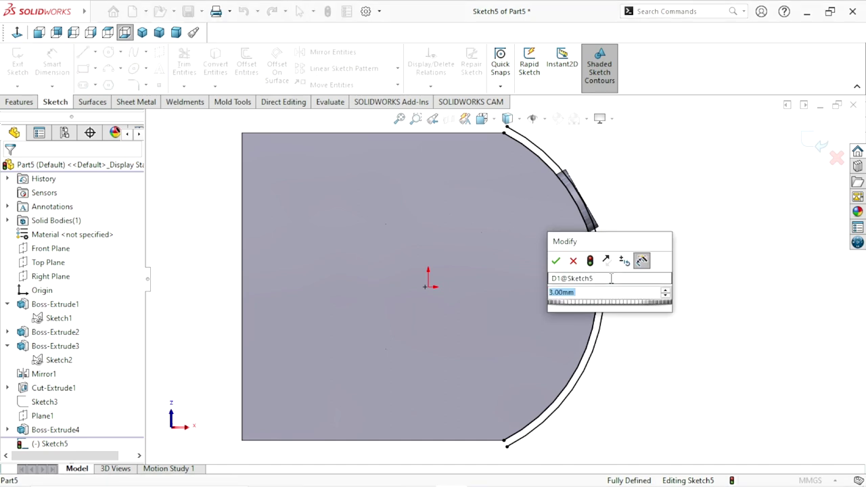
left_click(556, 261)
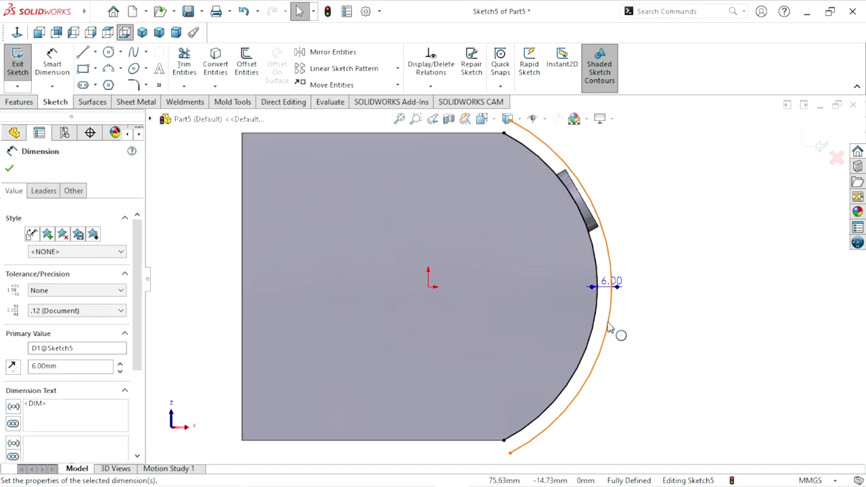
scroll(543, 261, "up", 3)
scroll(543, 262, "down", 1)
left_click(10, 170)
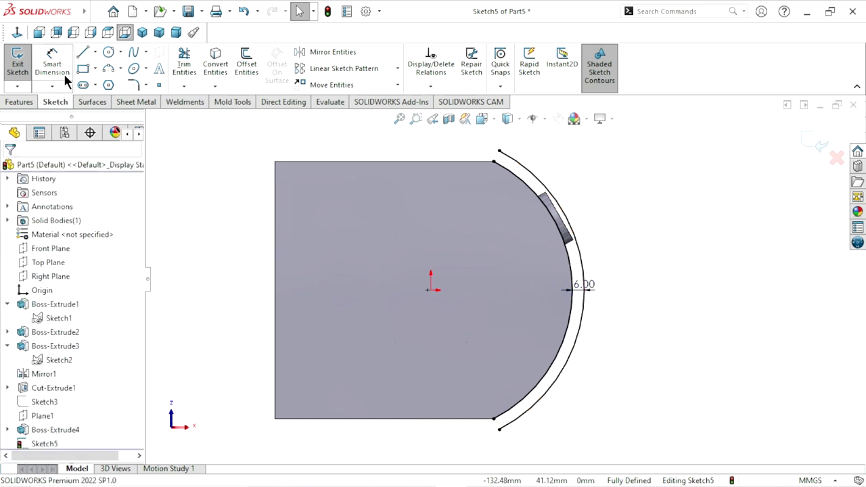
Step: Draw a line joining the two arcs' ends to close the band
left_click(82, 55)
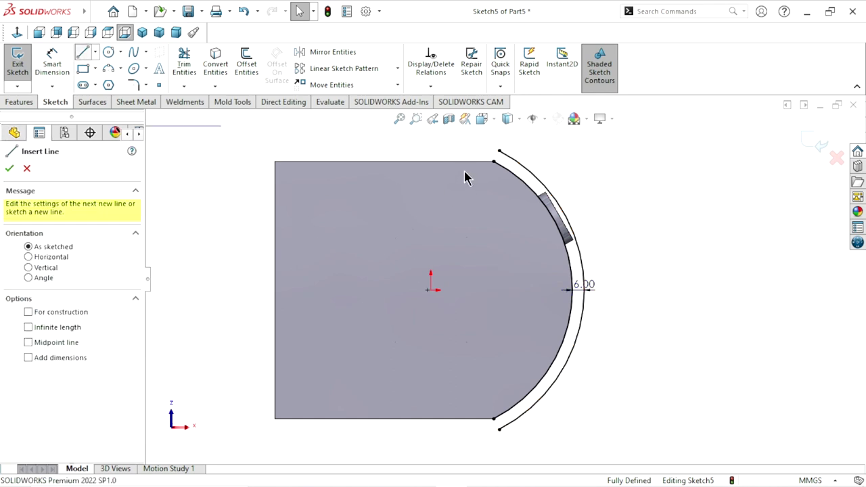
left_click(499, 153)
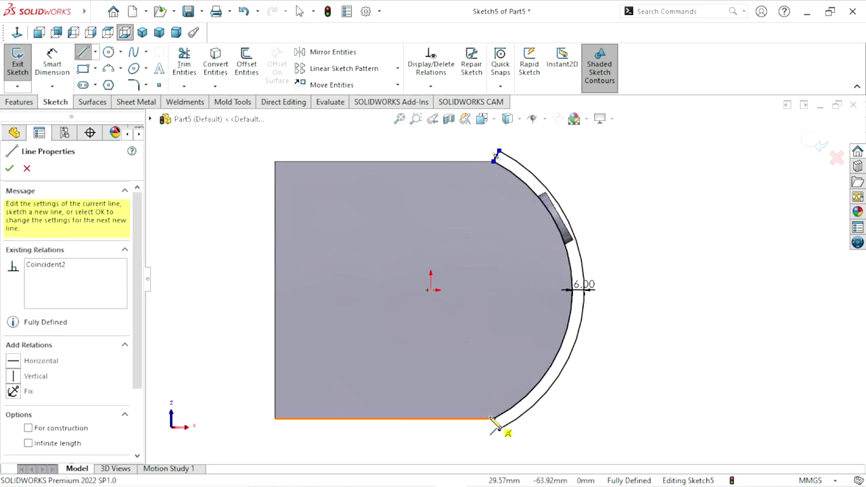
left_click(499, 428)
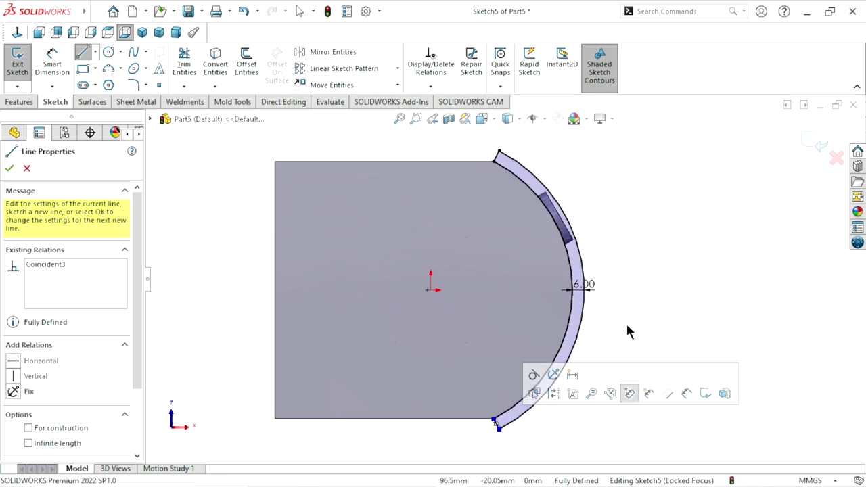
key("Escape")
key("f")
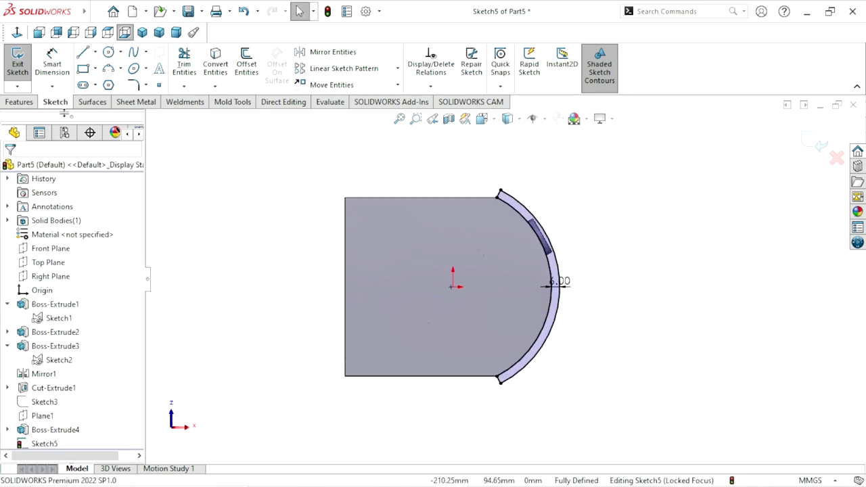
left_click(29, 100)
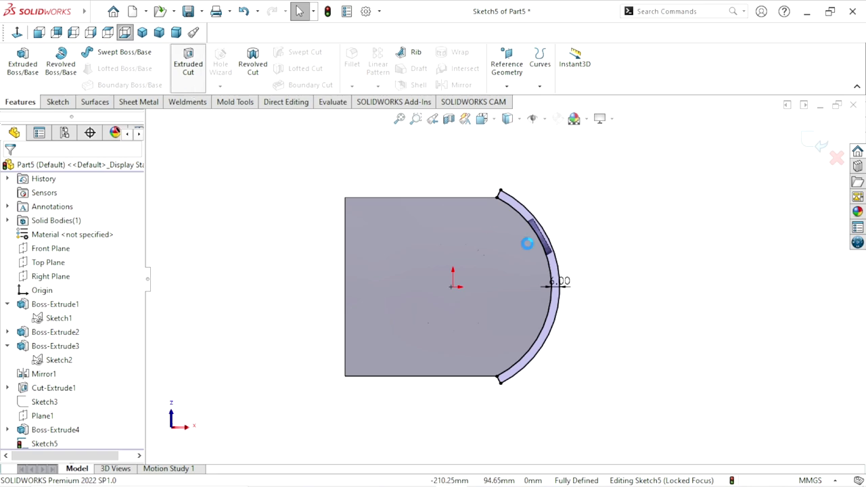
Step: Extrude-cut Sketch5's arc band Through All and inspect the trimmed part
left_click(188, 64)
mouse_move(359, 243)
middle_mouse_down()
mouse_move(494, 260)
mouse_move(513, 406)
middle_mouse_up()
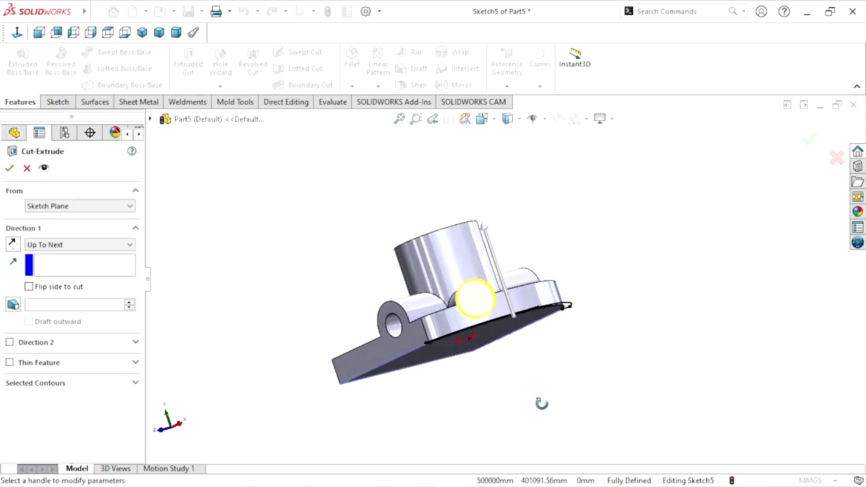
left_click(93, 247)
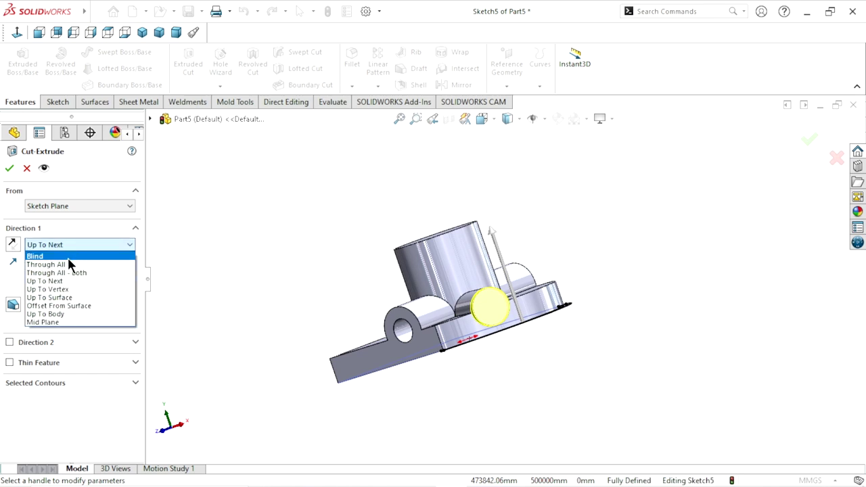
left_click(61, 265)
left_click(10, 169)
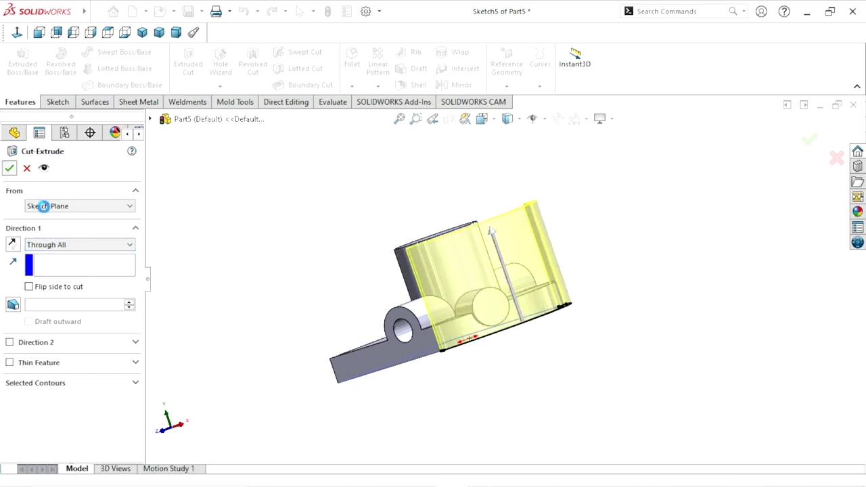
mouse_move(638, 268)
middle_mouse_down()
mouse_move(611, 393)
mouse_move(611, 375)
middle_mouse_up()
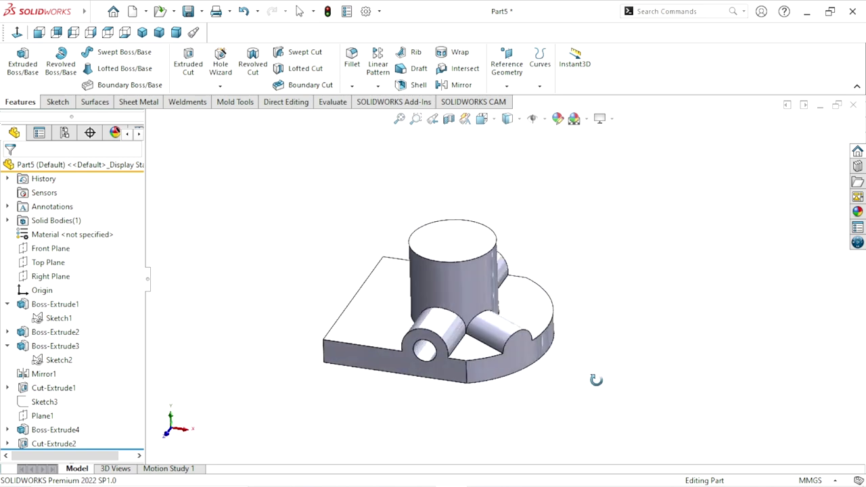
scroll(496, 329, "up", 3)
scroll(546, 323, "down", 3)
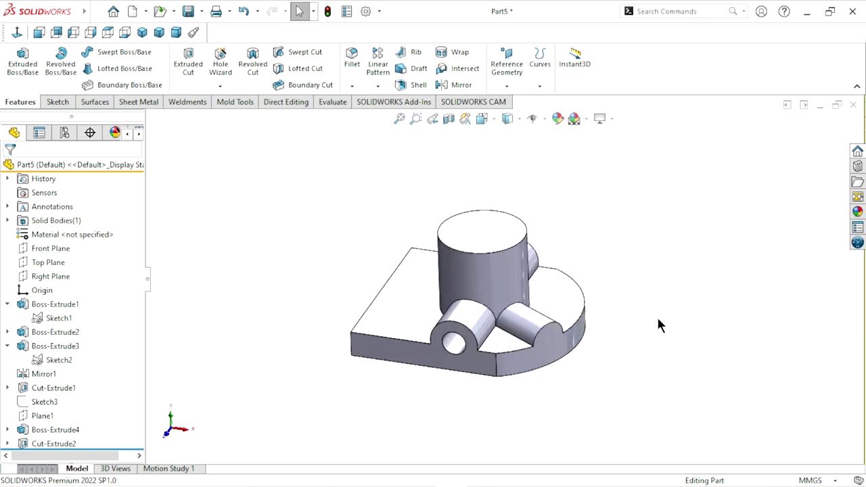
middle_click_drag(657, 320, 586, 357)
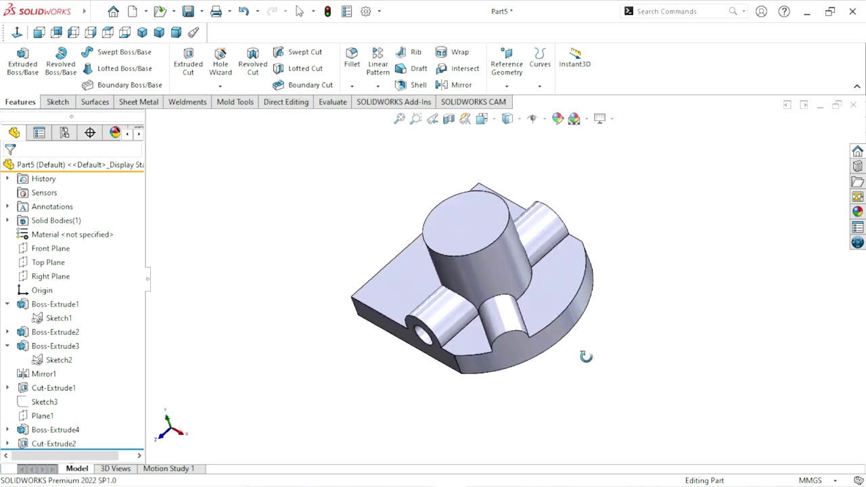
Step: Set the fillet radius to 3 mm and pick the first five boss-to-plate edges
scroll(518, 293, "down", 3)
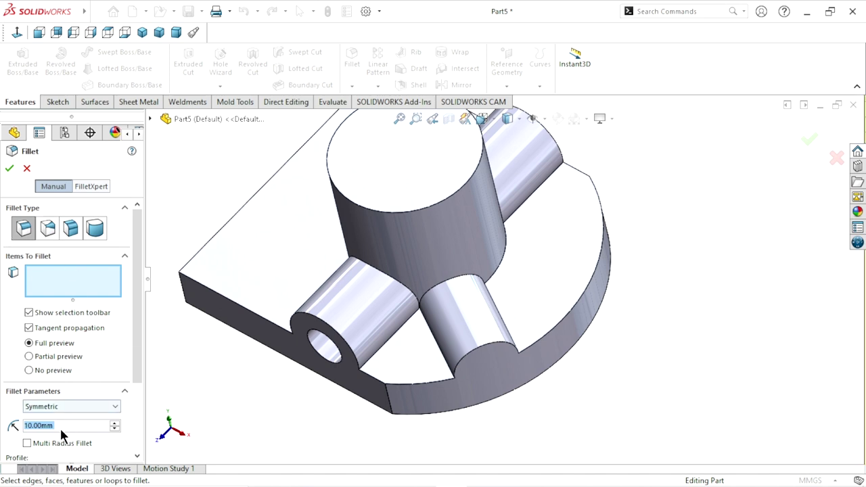
type("3")
key("Return")
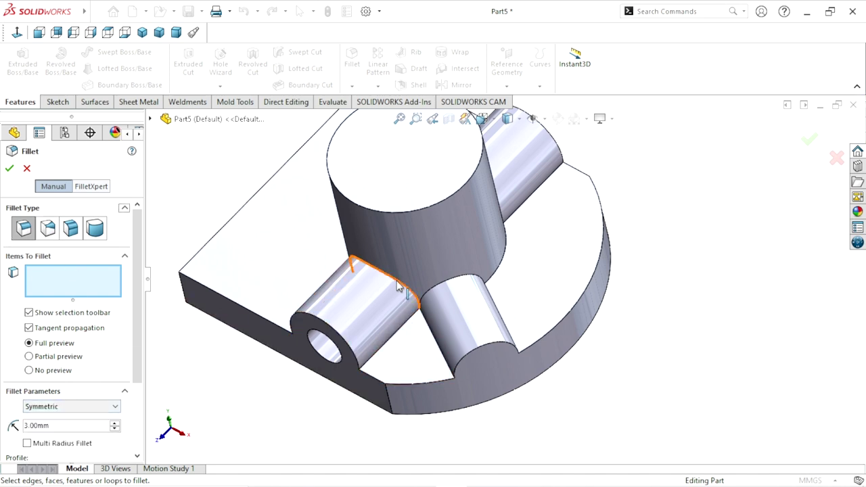
left_click(400, 280)
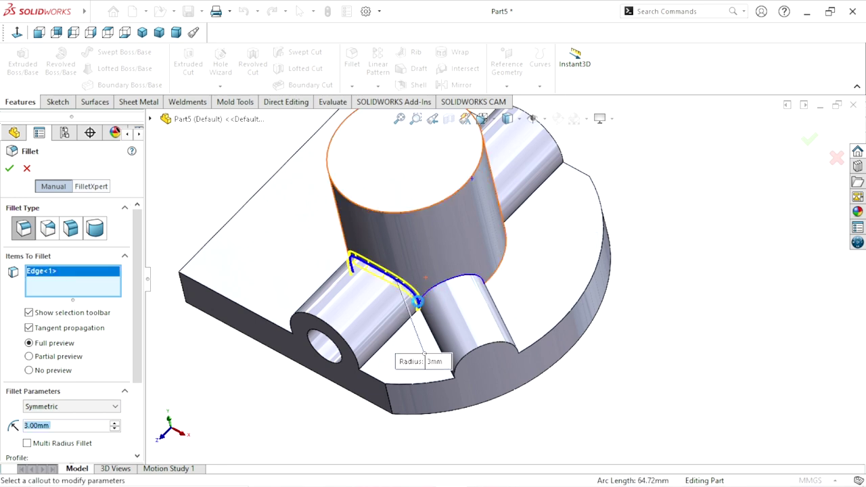
left_click(430, 287)
left_click(395, 341)
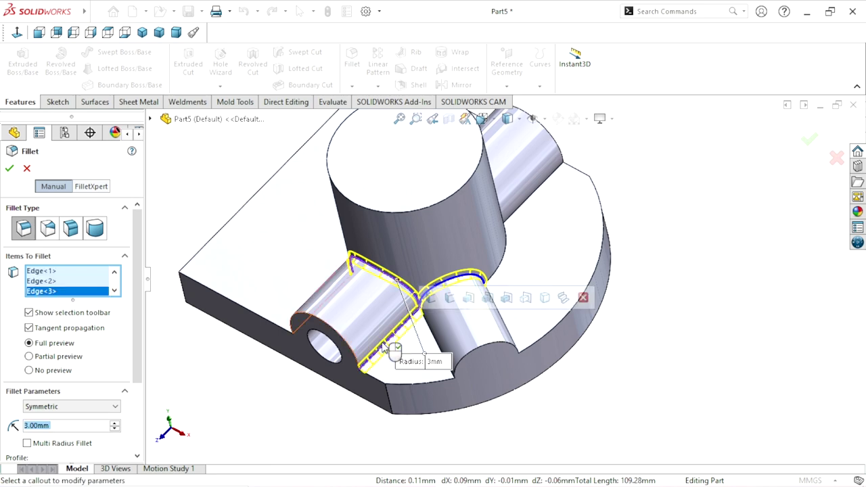
middle_click_drag(396, 344, 422, 362)
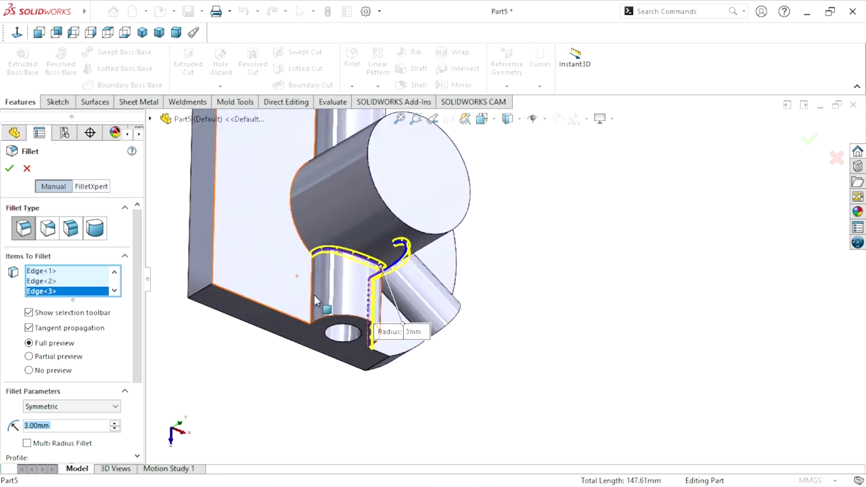
left_click(313, 294)
scroll(481, 341, "up", 2)
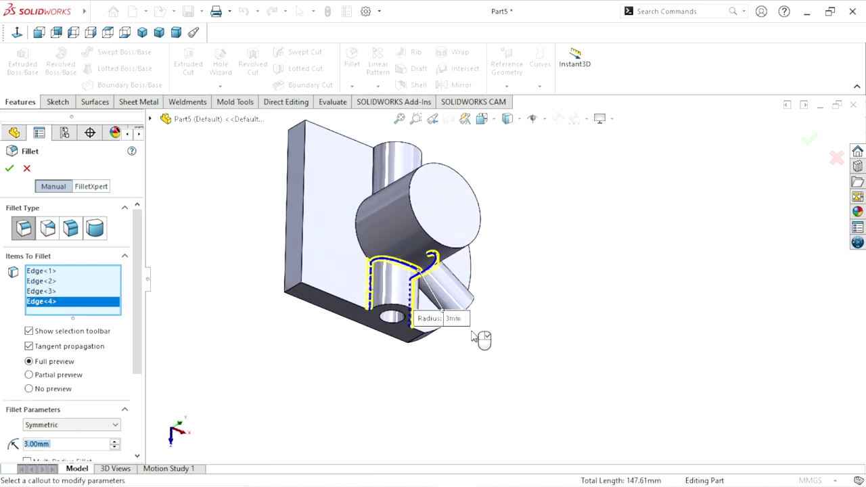
middle_click_drag(481, 341, 460, 370)
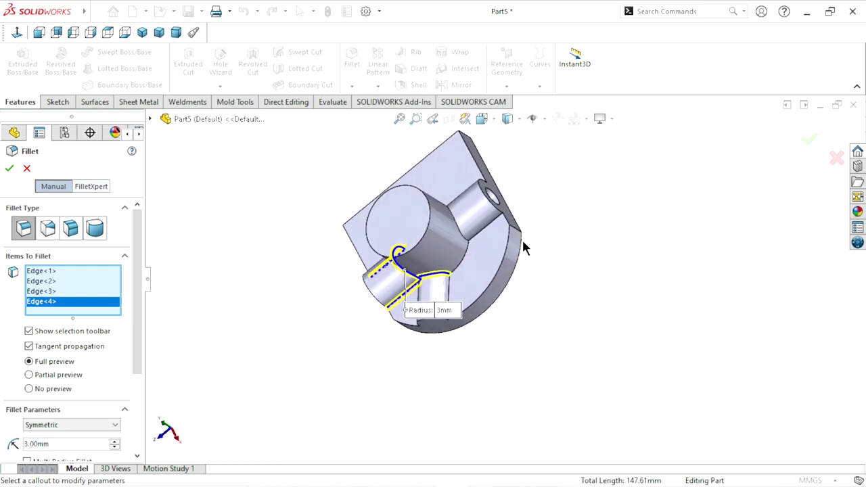
scroll(445, 235, "down", 4)
left_click(440, 220)
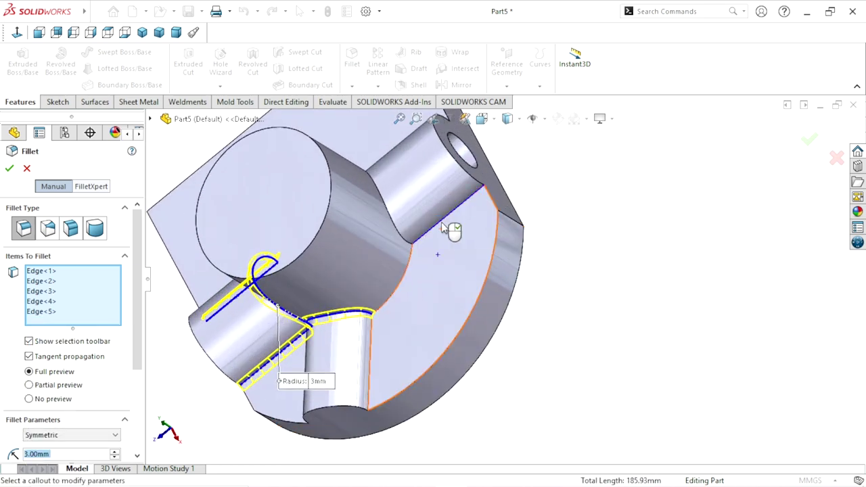
Step: Add the remaining five boss intersection edges, reaching ten fillet edges
middle_click_drag(566, 218, 515, 305)
scroll(511, 329, "up", 2)
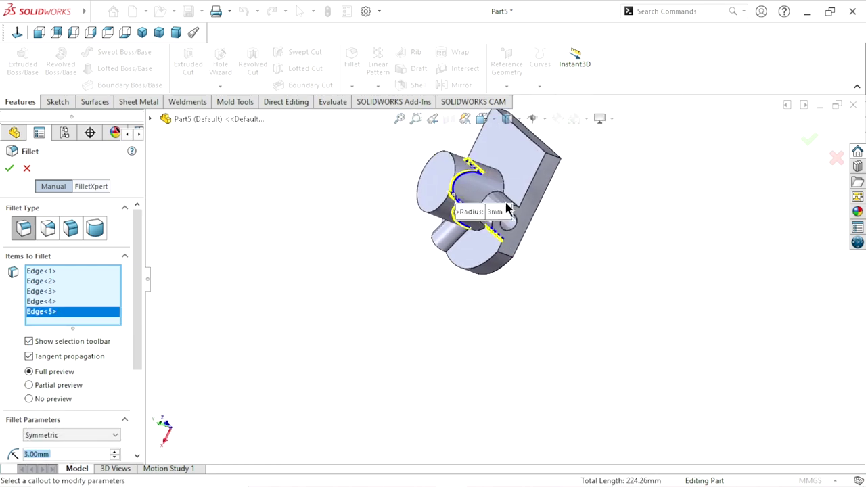
scroll(504, 211, "down", 4)
left_click(464, 218)
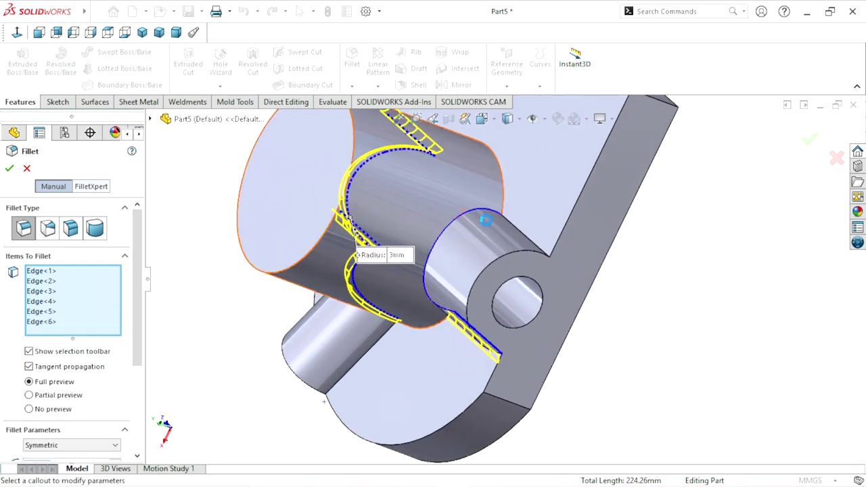
left_click(531, 245)
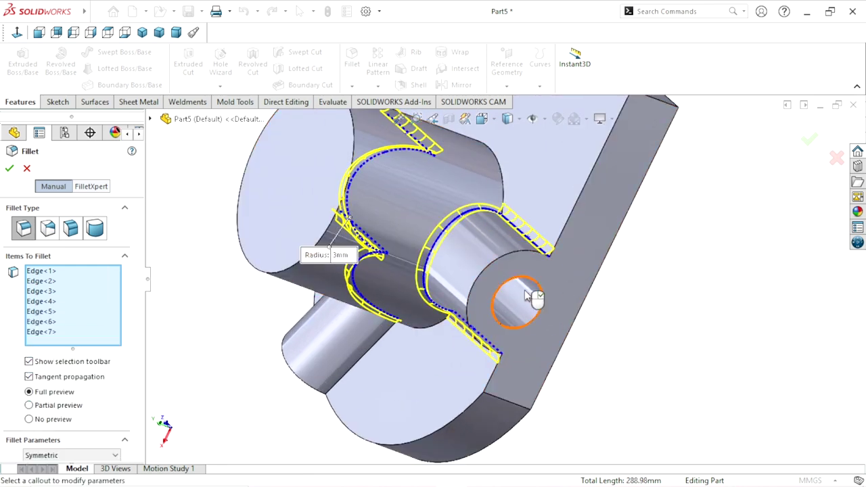
left_click(515, 354)
mouse_move(503, 354)
middle_mouse_down()
mouse_move(543, 270)
mouse_move(436, 295)
middle_mouse_up()
scroll(437, 296, "down", 5)
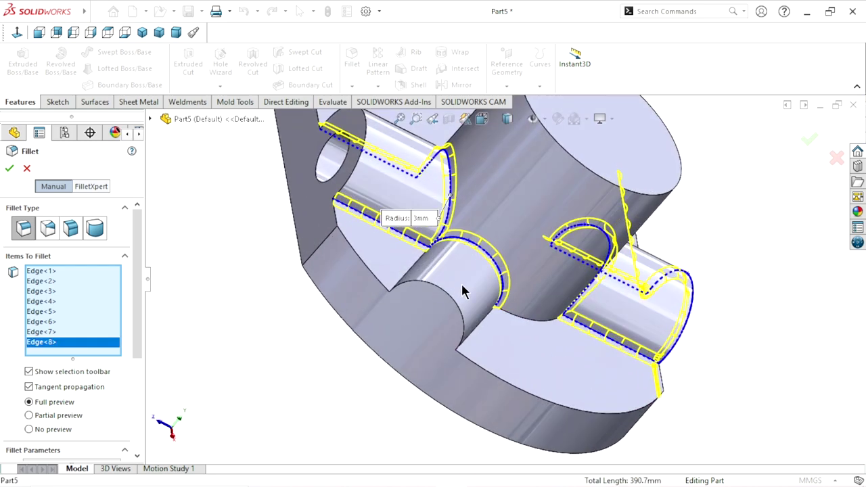
left_click(439, 293)
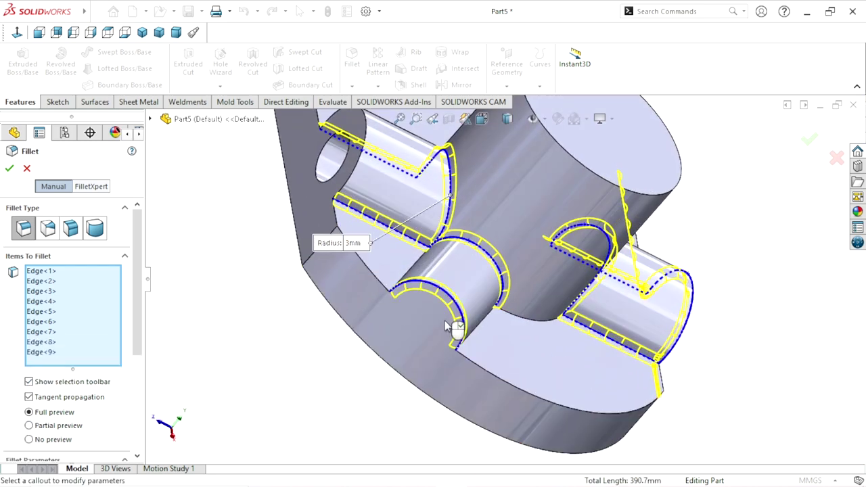
scroll(428, 326, "up", 3)
middle_click_drag(409, 262, 423, 230)
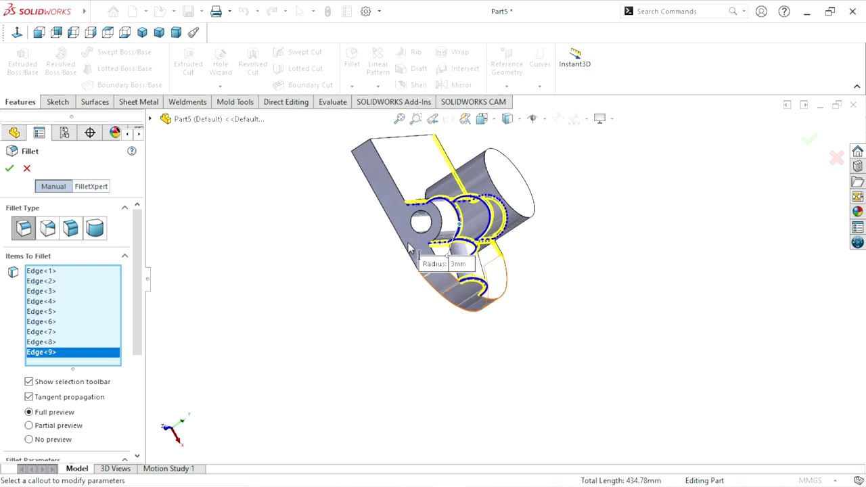
scroll(427, 225, "down", 5)
left_click(497, 228)
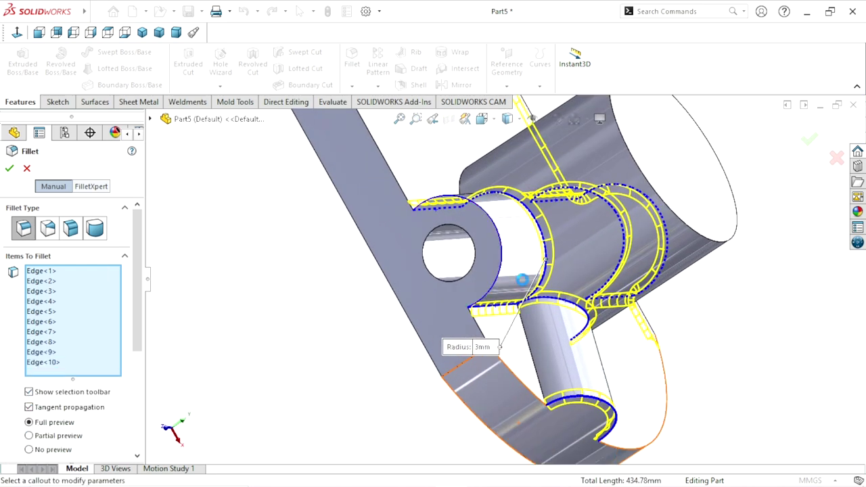
Step: Review the selected edges and apply the 3 mm fillet
scroll(499, 291, "up", 3)
mouse_move(499, 304)
middle_mouse_down()
mouse_move(561, 273)
mouse_move(613, 323)
middle_mouse_up()
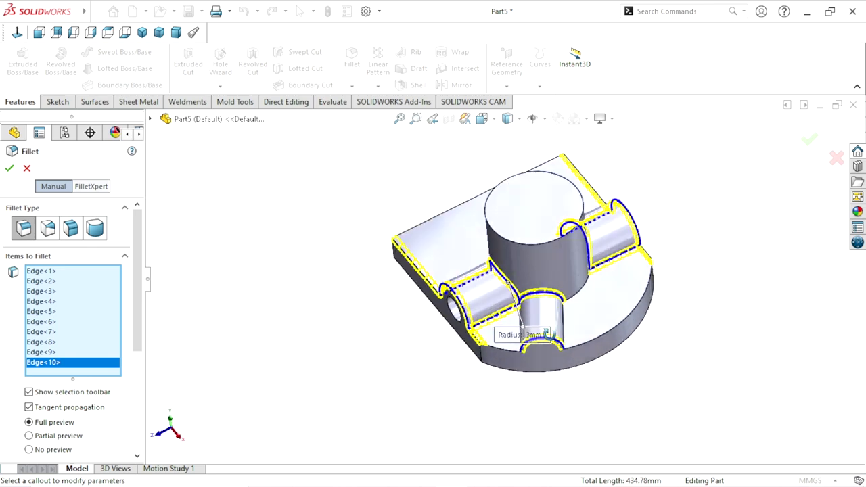
middle_click_drag(613, 323, 567, 328)
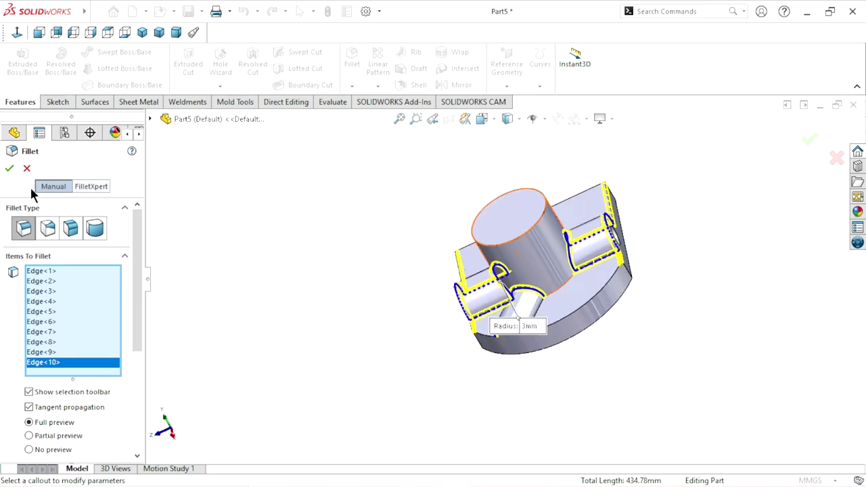
left_click(8, 170)
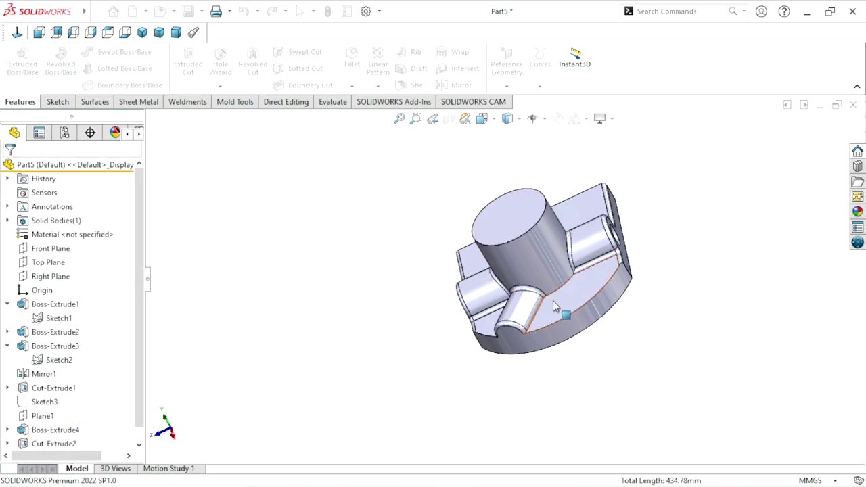
middle_click_drag(522, 312, 561, 304)
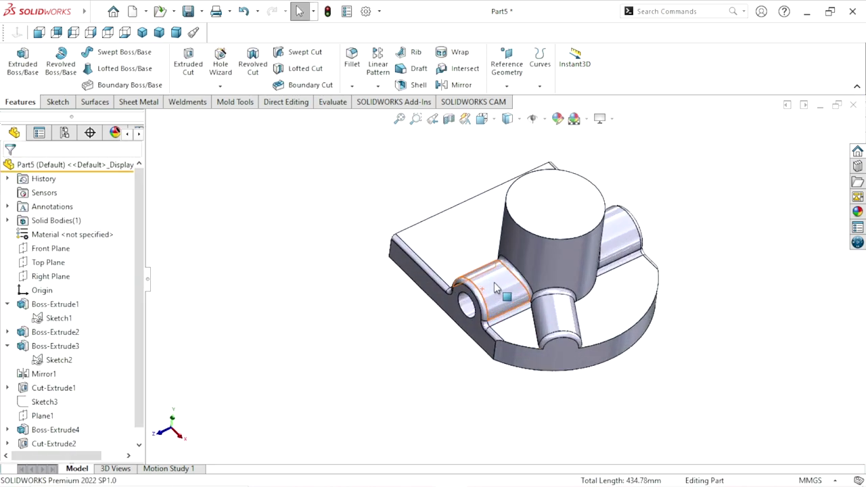
Step: In FilletXpert's Change list, select the four stray fillet faces on the plate edges and arc cut
scroll(503, 292, "down", 5)
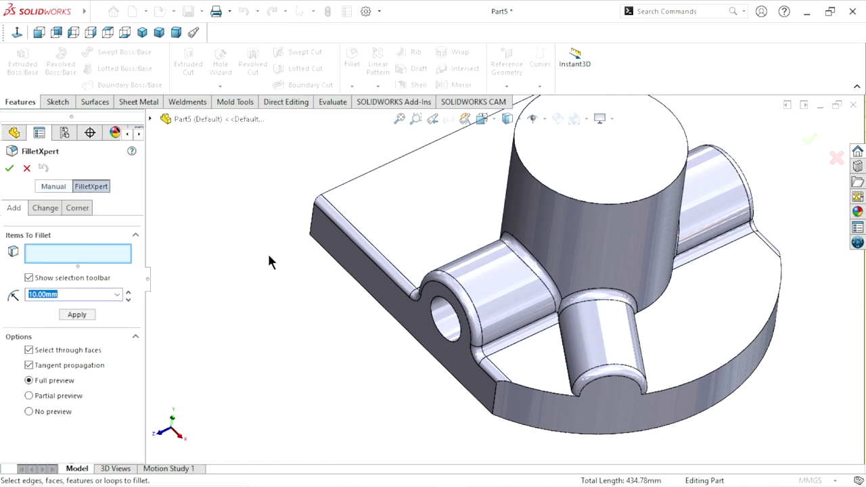
left_click(46, 209)
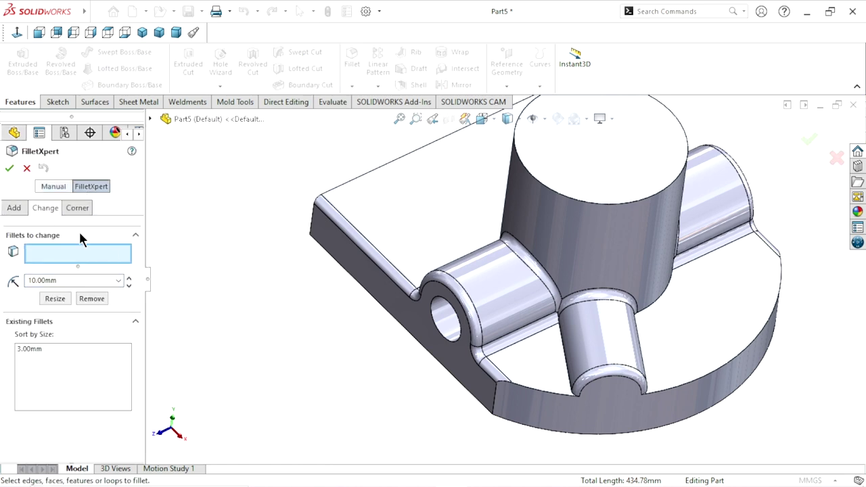
left_click(351, 230)
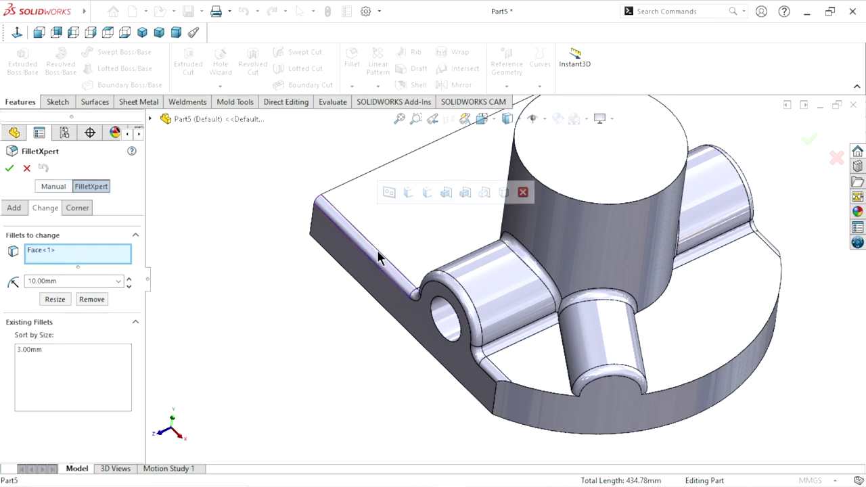
left_click(499, 379)
mouse_move(499, 379)
middle_mouse_down()
mouse_move(533, 324)
mouse_move(532, 392)
middle_mouse_up()
scroll(596, 298, "down", 5)
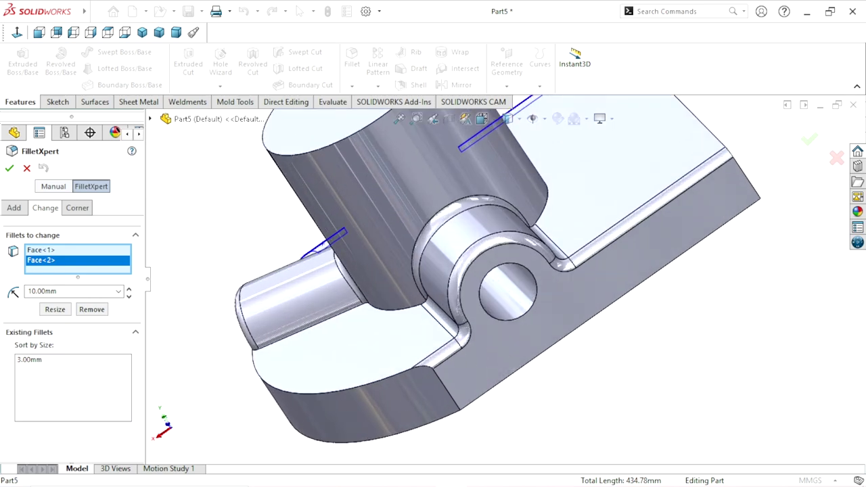
left_click(435, 362)
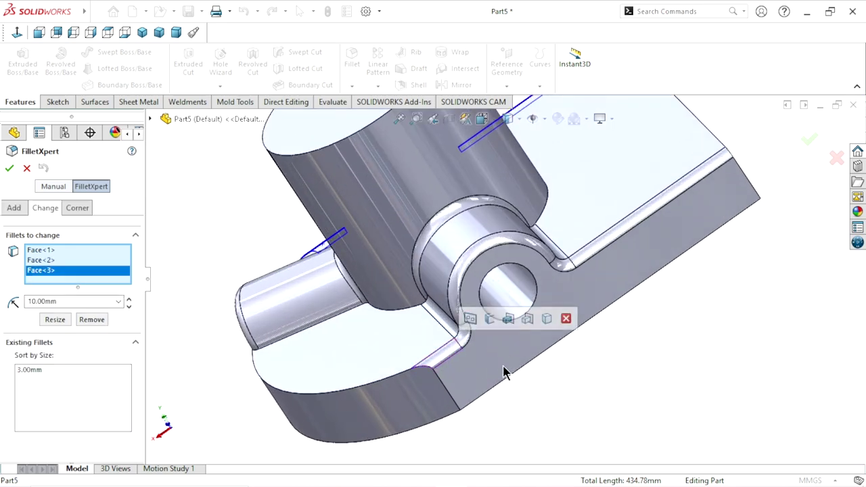
left_click(635, 229)
scroll(481, 309, "up", 3)
mouse_move(482, 310)
middle_mouse_down()
mouse_move(490, 301)
mouse_move(493, 313)
middle_mouse_up()
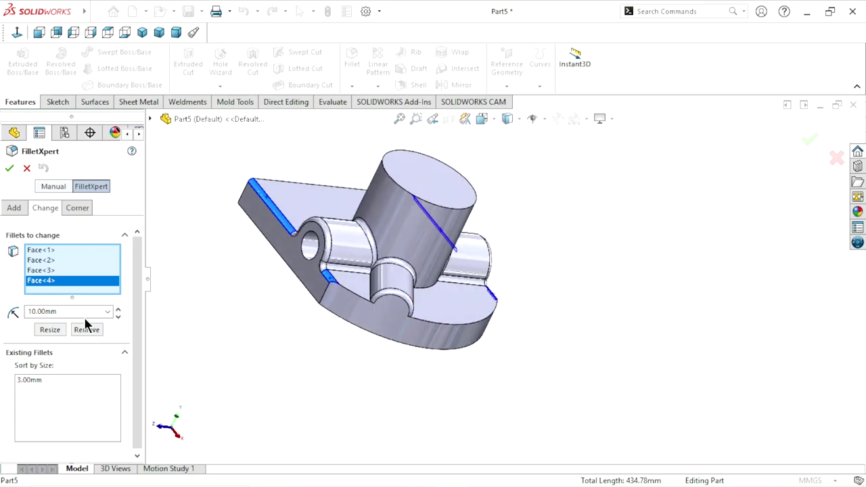
Step: Remove the four listed fillets and accept, keeping the boss-joint fillets
key("Return")
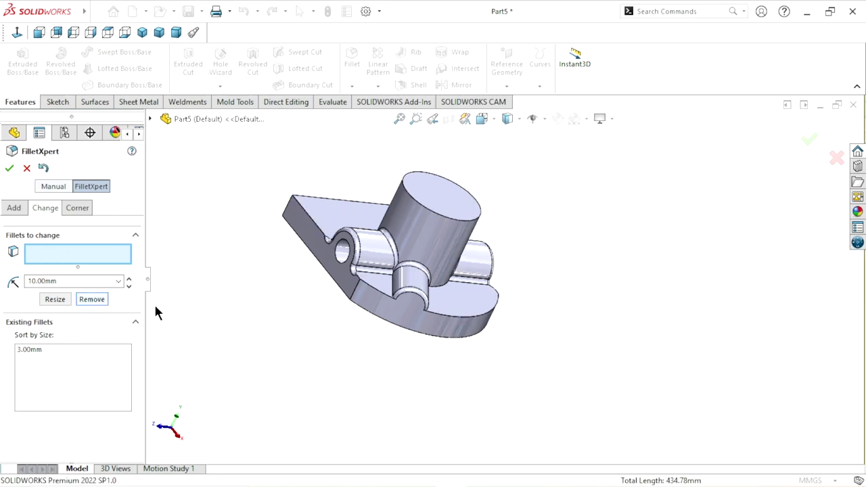
scroll(474, 304, "up", 2)
scroll(587, 308, "down", 2)
mouse_move(588, 308)
middle_mouse_down()
mouse_move(505, 287)
mouse_move(557, 341)
mouse_move(557, 363)
mouse_move(553, 296)
mouse_move(589, 355)
mouse_move(431, 361)
middle_mouse_up()
scroll(472, 343, "down", 2)
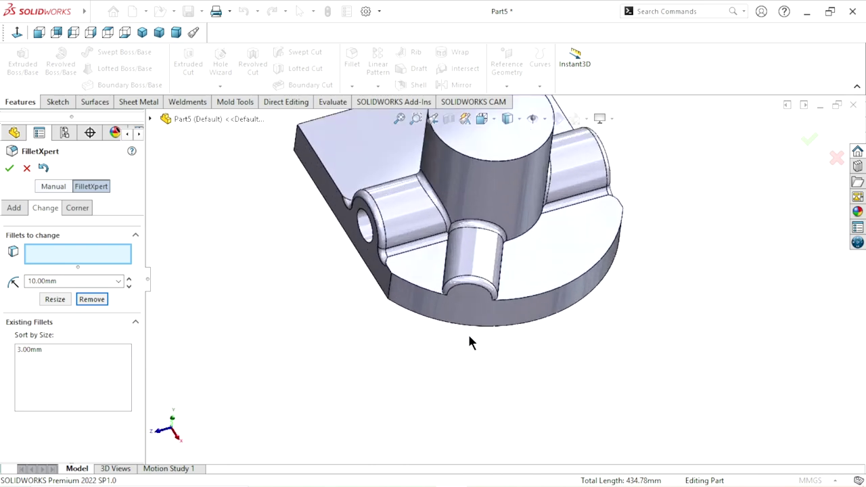
left_click(9, 168)
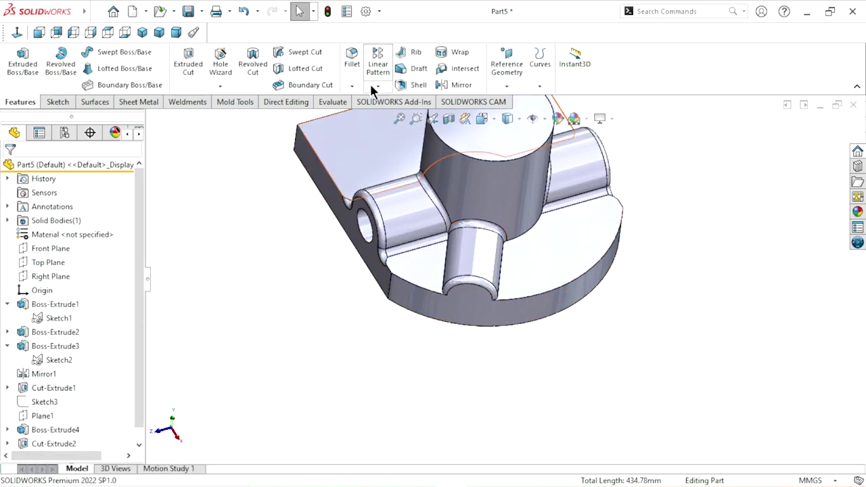
Step: Add a 3 mm fillet on the small cylinder's edge and the large cylinder's curved lower edge
left_click(355, 60)
scroll(463, 269, "down", 2)
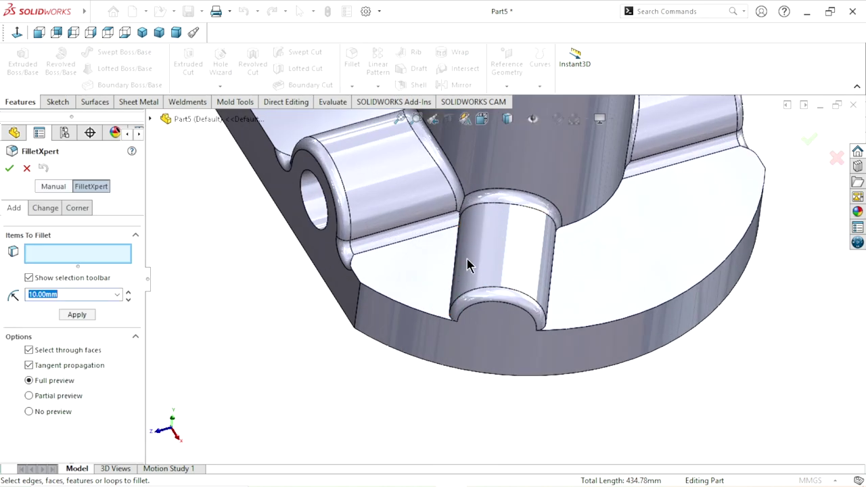
left_click(456, 256)
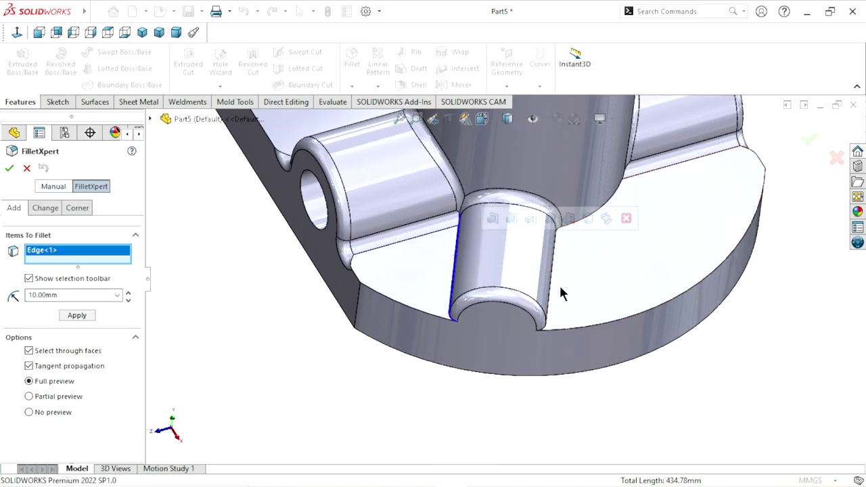
middle_click_drag(493, 328, 305, 236)
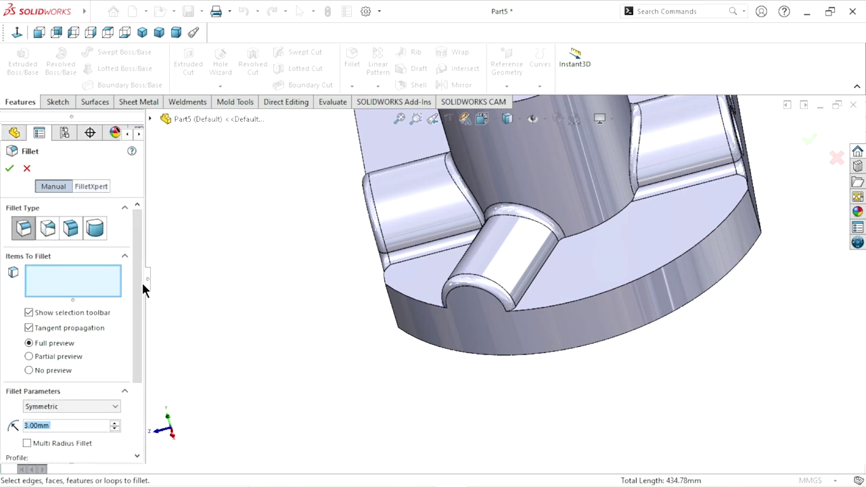
left_click(529, 288)
mouse_move(421, 300)
middle_mouse_down()
mouse_move(466, 320)
mouse_move(440, 274)
middle_mouse_up()
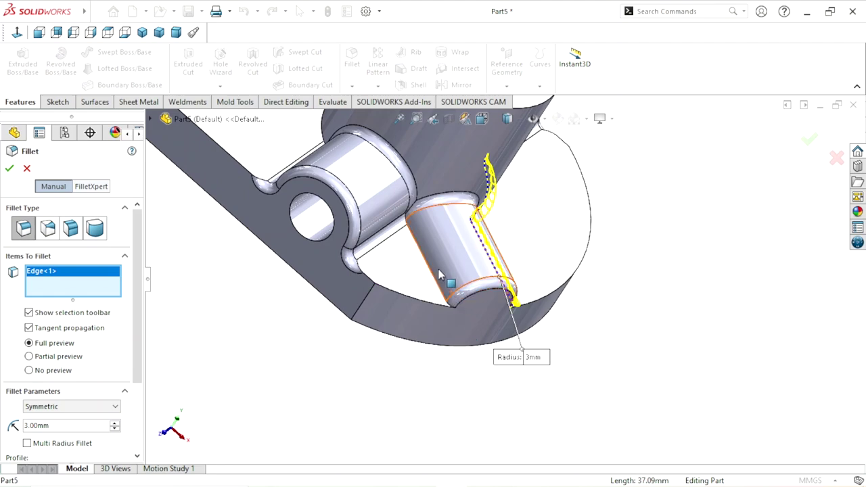
left_click(467, 298)
mouse_move(469, 305)
middle_mouse_down()
mouse_move(570, 328)
mouse_move(504, 271)
mouse_move(514, 251)
middle_mouse_up()
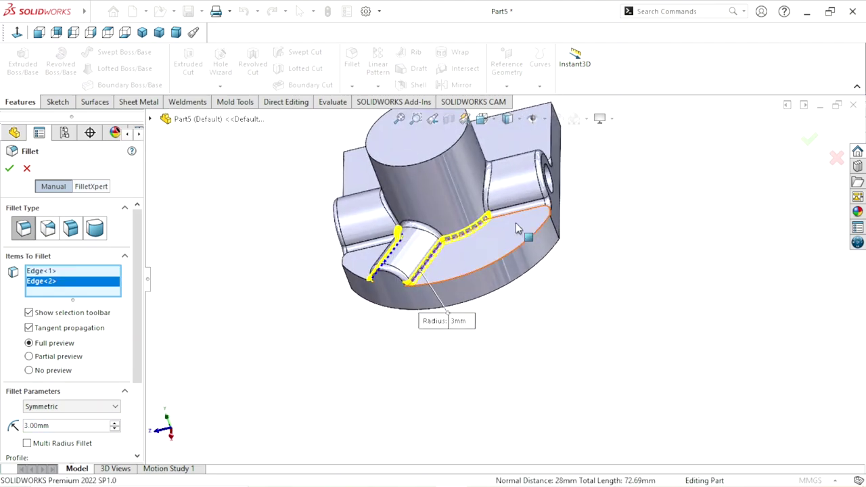
scroll(514, 251, "down", 3)
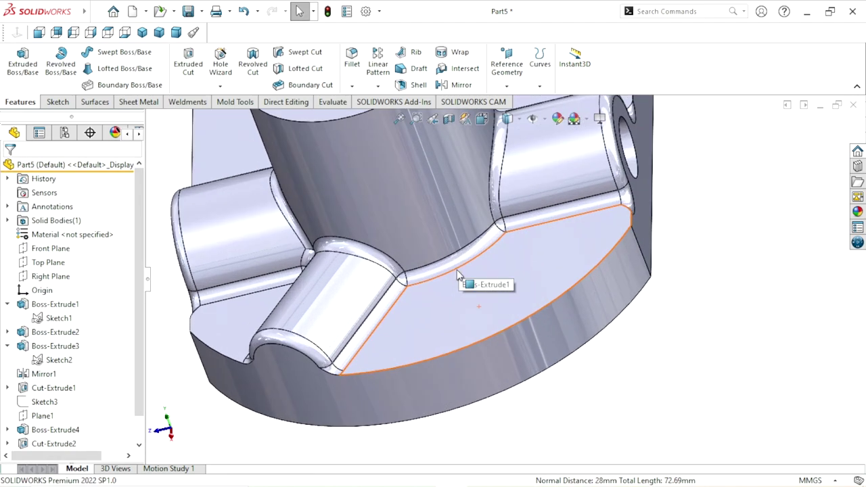
Step: Edit Fillet2 in FilletXpert and remove its curved fillet at the large cylinder's base
left_click(454, 259)
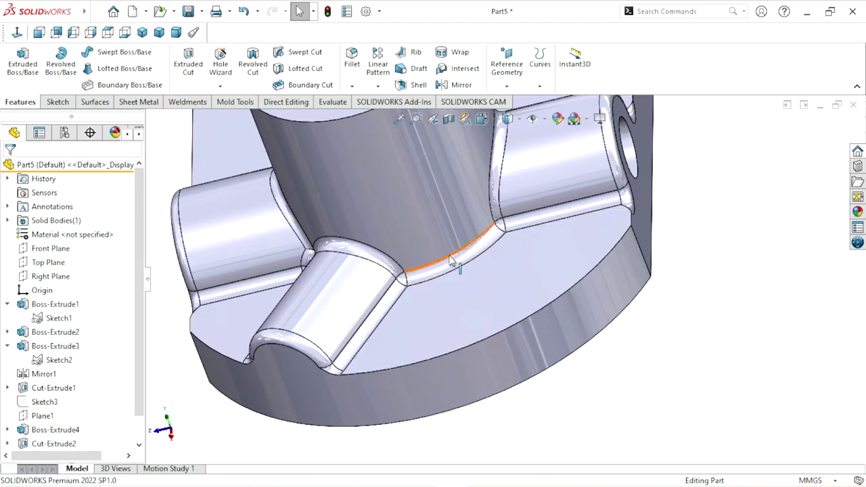
left_click(451, 263)
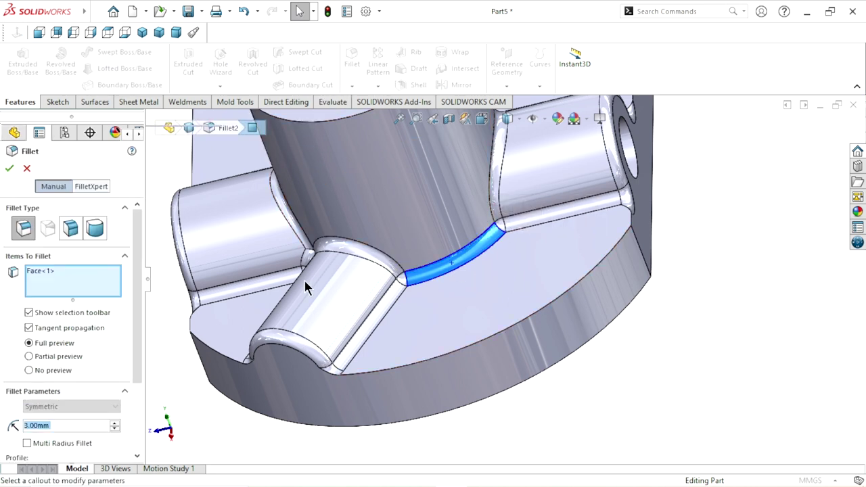
left_click(88, 185)
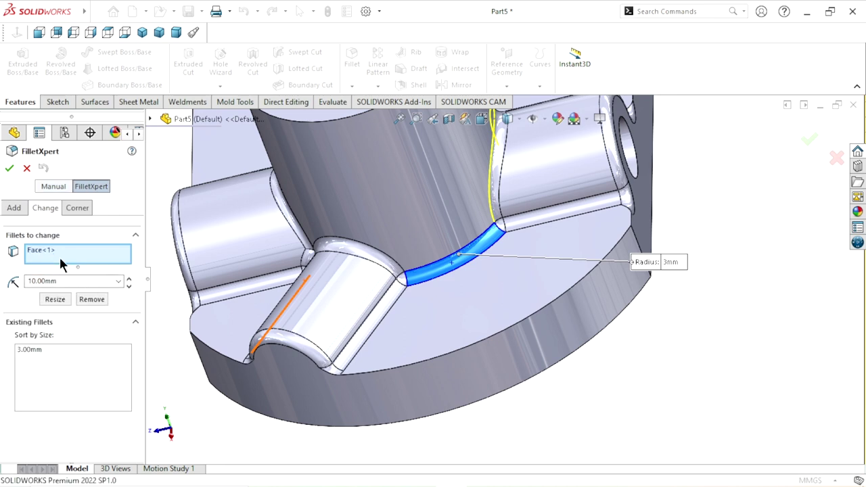
right_click(59, 249)
left_click(82, 257)
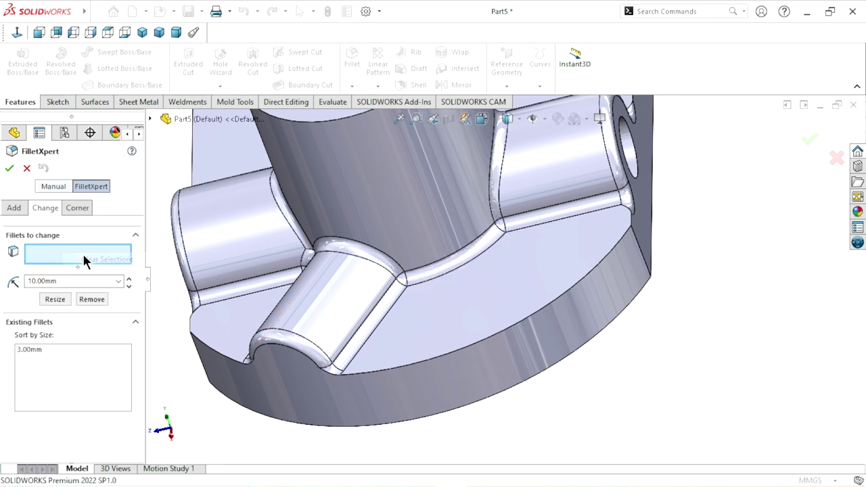
left_click(457, 256)
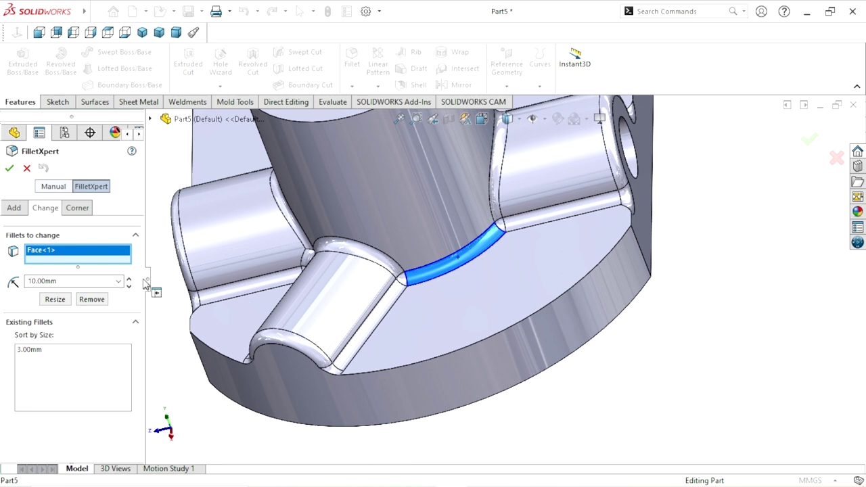
left_click(93, 300)
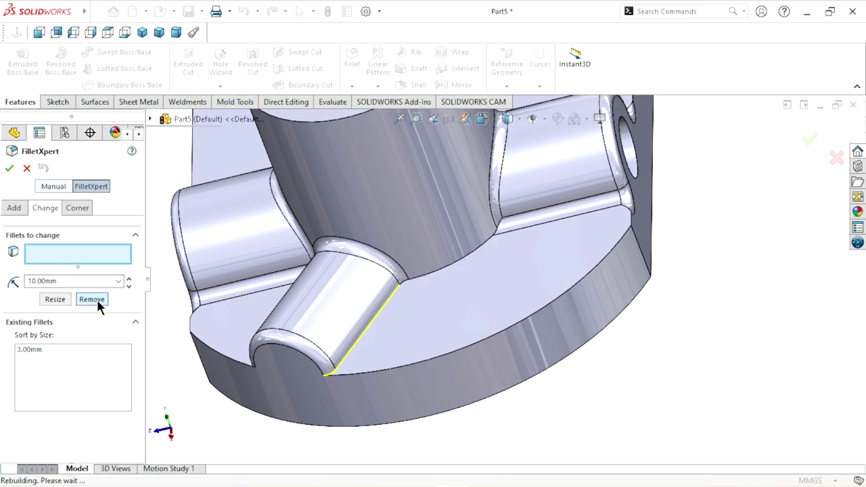
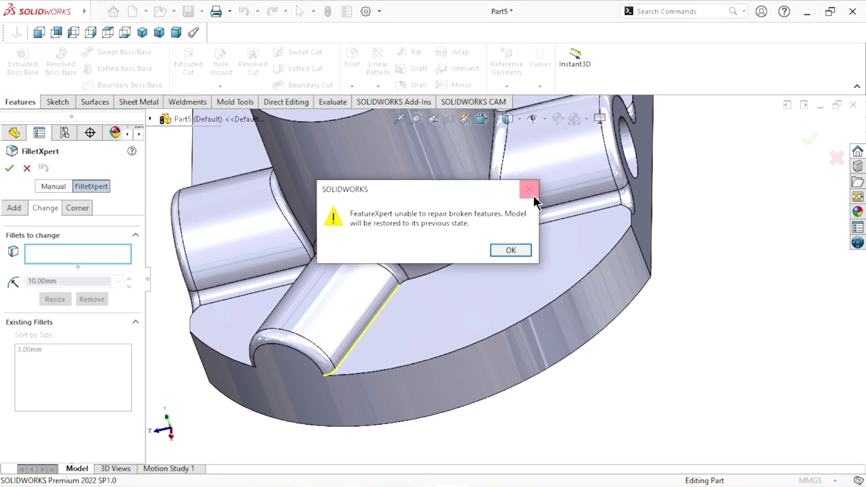
Step: Dismiss the FeatureXpert warning and cancel FilletXpert's automatic repair
left_click(529, 189)
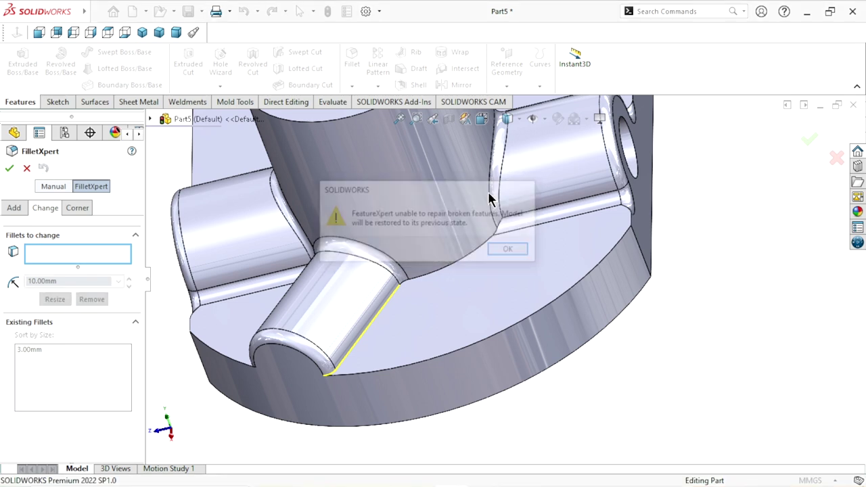
left_click(27, 168)
mouse_move(478, 303)
middle_mouse_down()
mouse_move(545, 323)
mouse_move(535, 340)
middle_mouse_up()
scroll(363, 321, "up", 5)
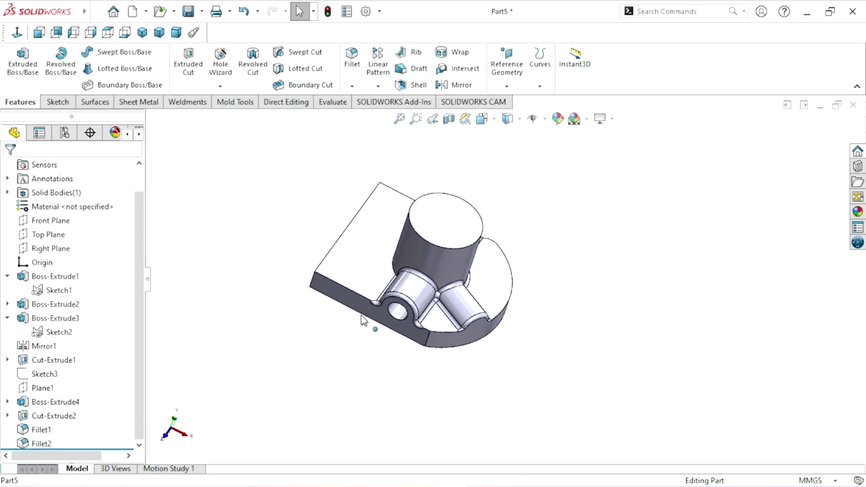
scroll(344, 261, "down", 3)
mouse_move(479, 292)
middle_mouse_down()
mouse_move(494, 273)
mouse_move(415, 267)
middle_mouse_up()
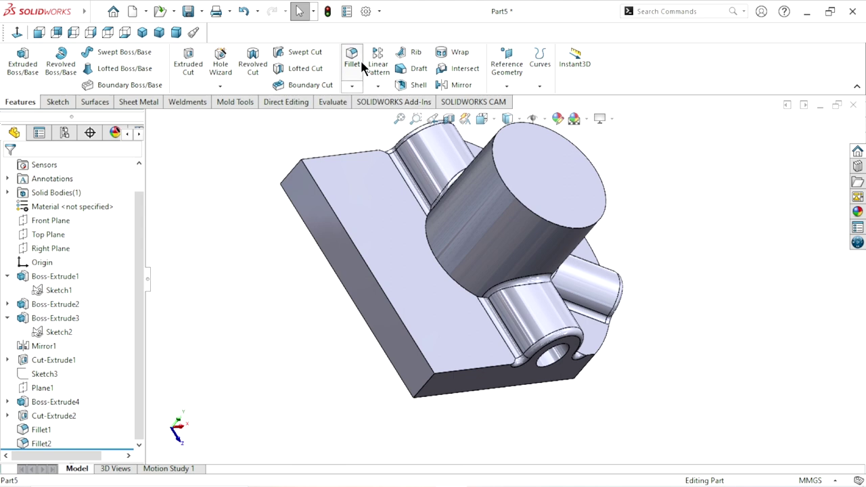
Step: Round the edge where the tall cylinder meets the base with a 3 mm fillet
left_click(361, 61)
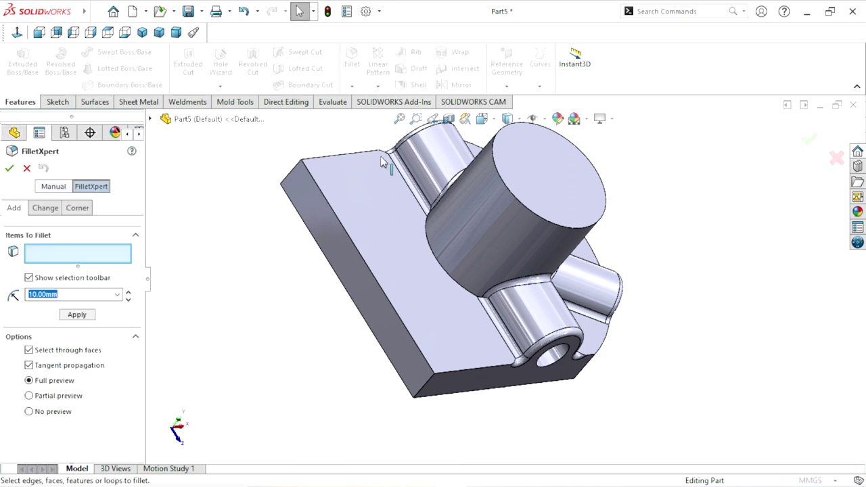
left_click(445, 277)
left_click(9, 171)
mouse_move(267, 275)
middle_mouse_down()
mouse_move(354, 199)
mouse_move(502, 282)
middle_mouse_up()
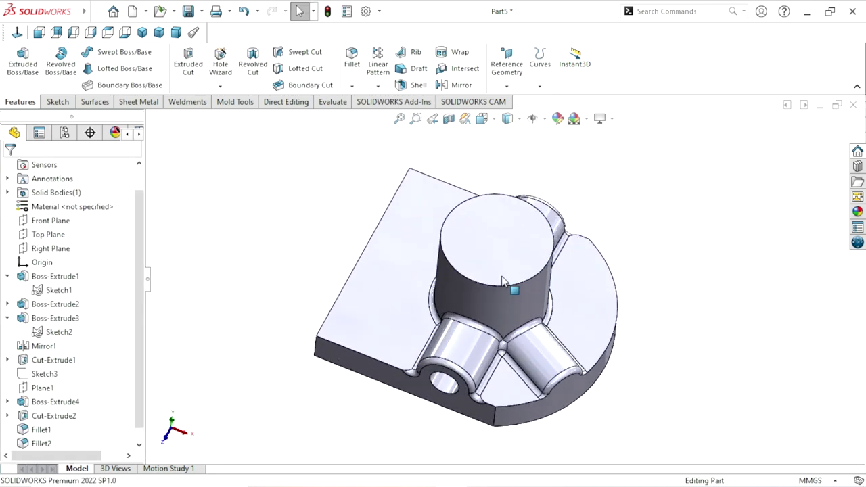
scroll(503, 282, "down", 2)
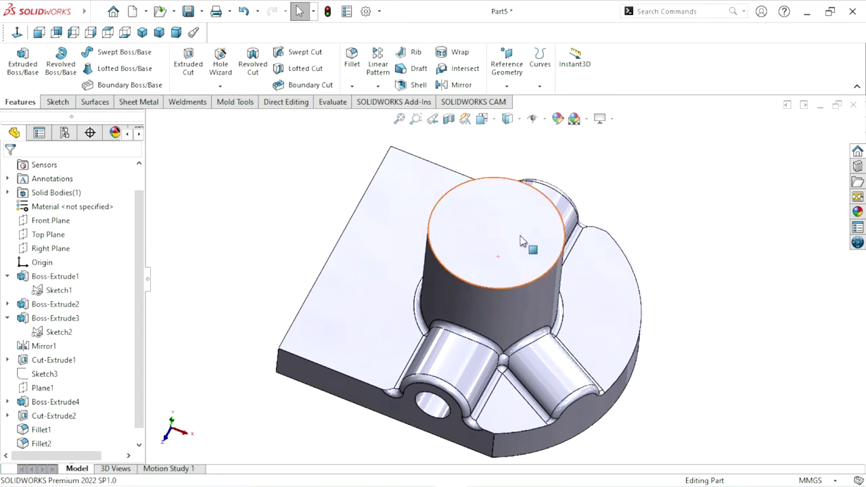
scroll(483, 256, "up", 2)
mouse_move(513, 323)
middle_mouse_down()
mouse_move(482, 304)
mouse_move(408, 300)
mouse_move(381, 385)
mouse_move(507, 291)
mouse_move(443, 369)
middle_mouse_up()
Step: Start a new sketch on the base plate's front face, viewed Normal To
left_click(440, 371)
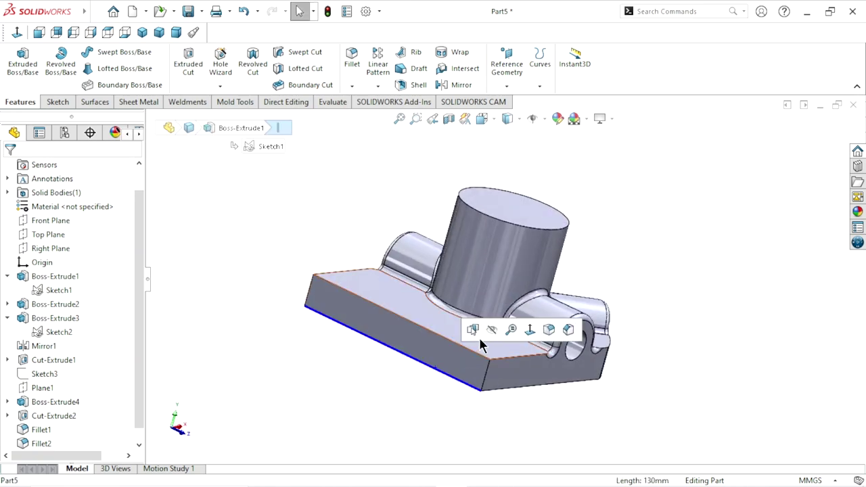
left_click(574, 399)
left_click(421, 364)
left_click(444, 383)
left_click(444, 359)
left_click(495, 312)
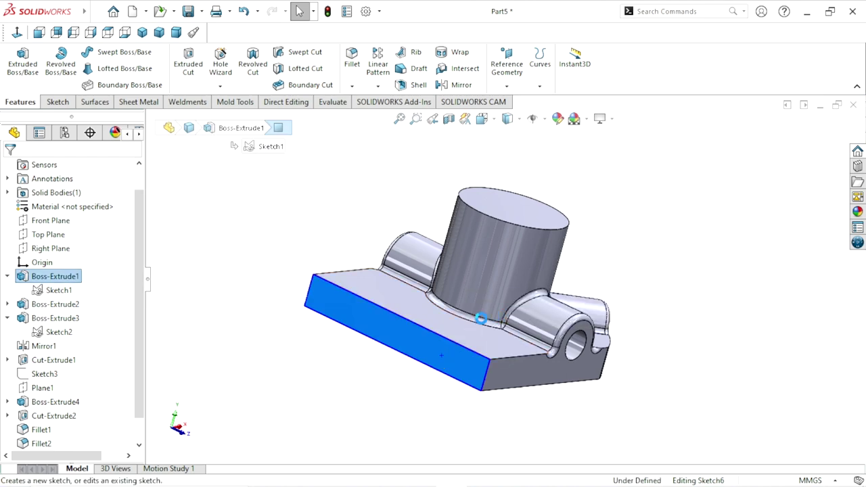
left_click(17, 31)
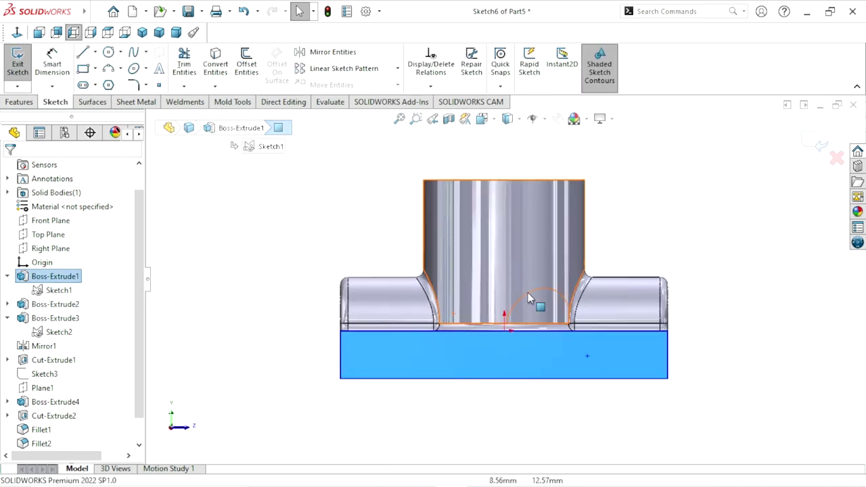
Step: Draw a corner rectangle from the face corner up over the left boss
left_click(87, 66)
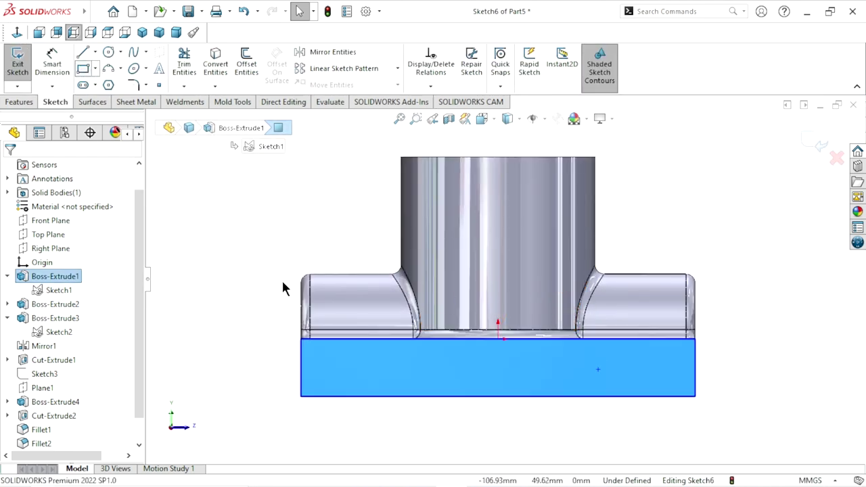
left_click(302, 339)
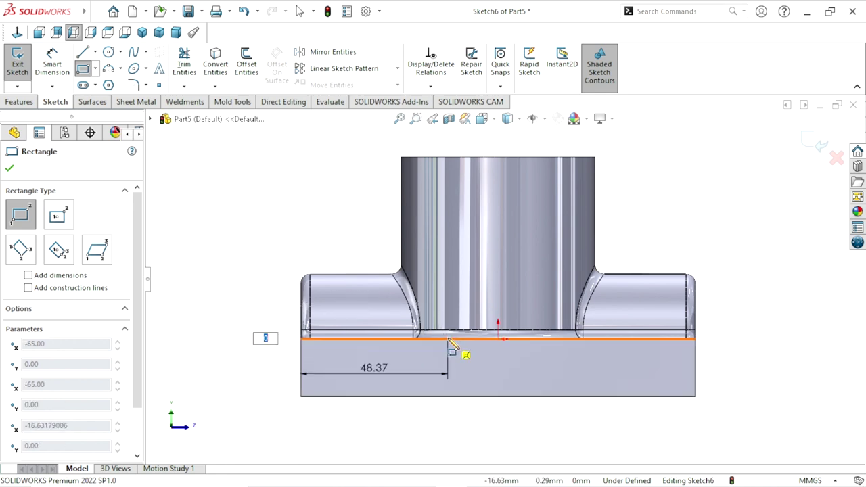
left_click(446, 251)
right_click(291, 210)
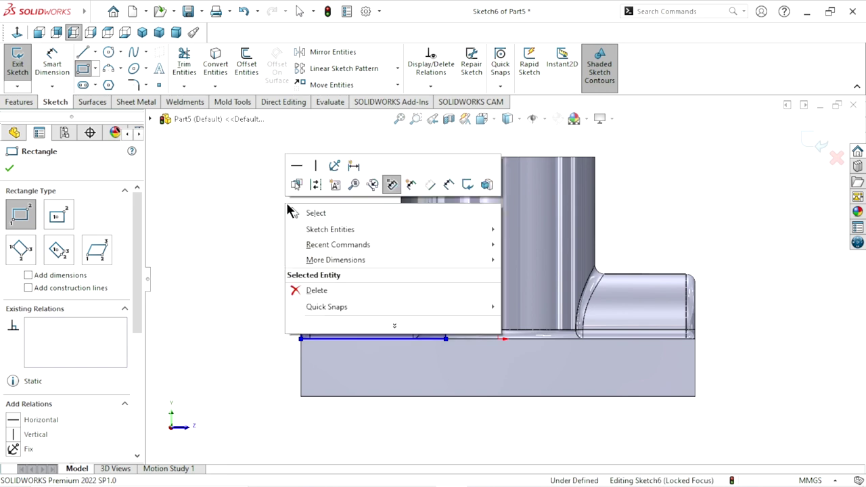
left_click(300, 214)
scroll(451, 342, "up", 2)
scroll(512, 336, "down", 2)
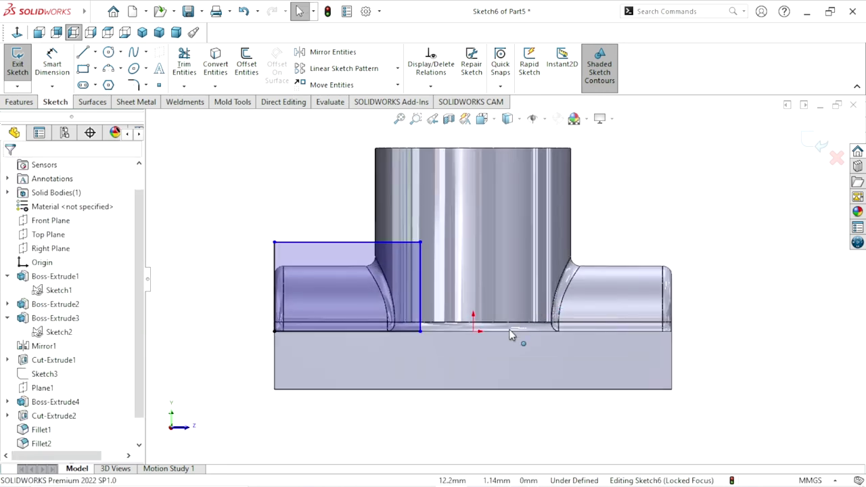
scroll(504, 329, "up", 1)
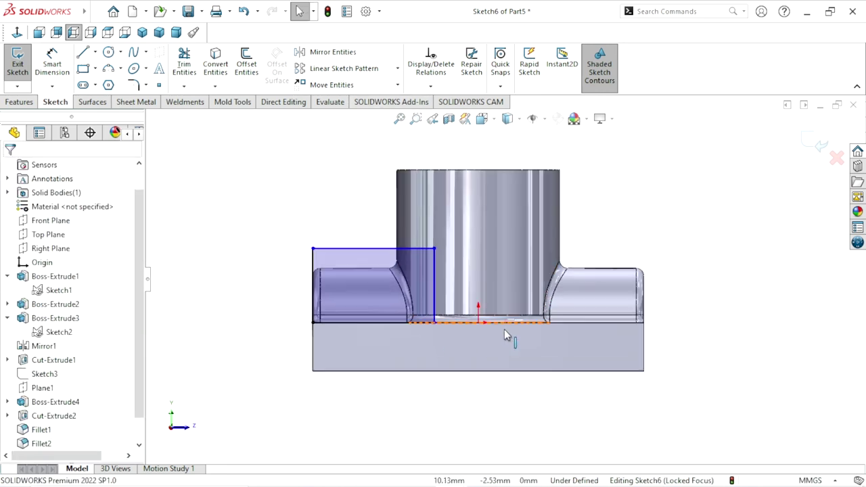
scroll(484, 302, "down", 1)
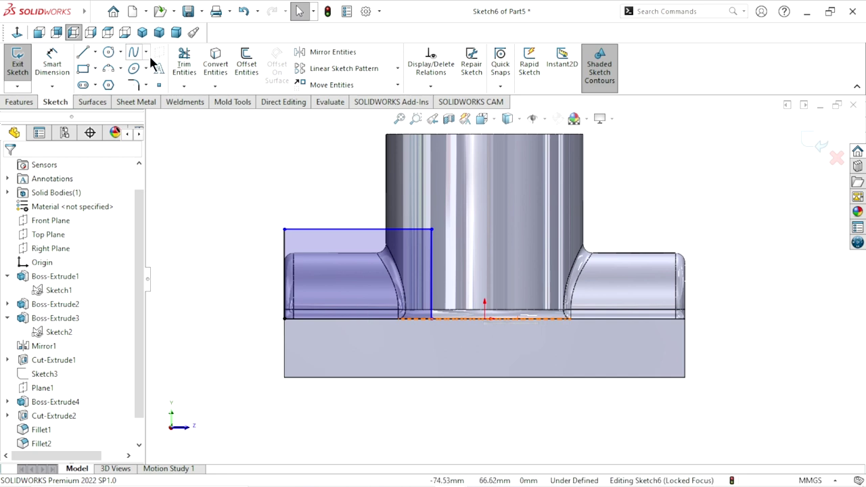
Step: Draw a vertical centerline from the sketch origin to the cylinder's top edge
left_click(96, 52)
left_click(108, 80)
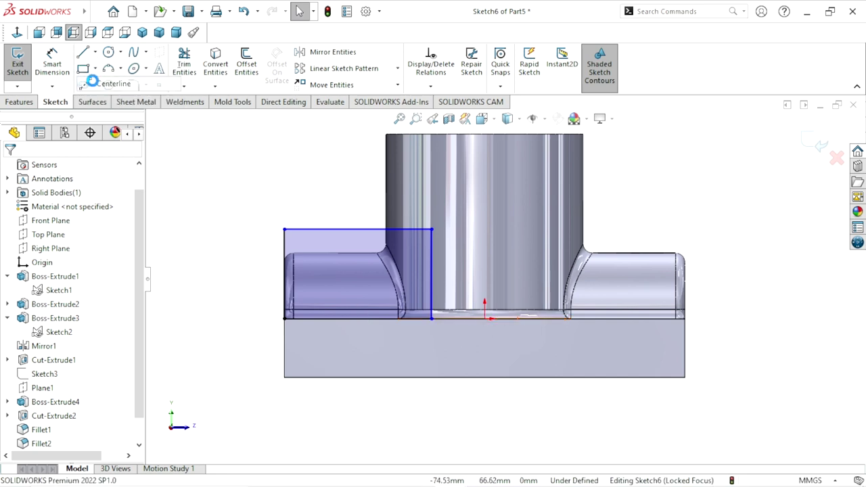
left_click(485, 318)
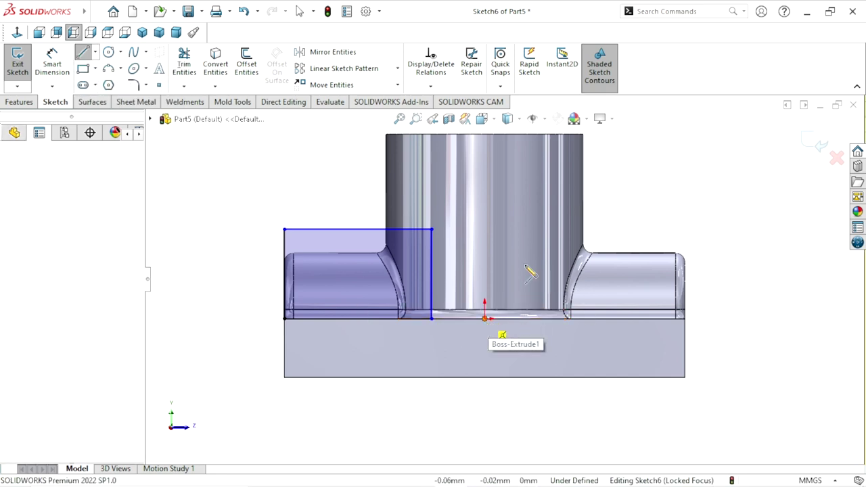
left_click(485, 134)
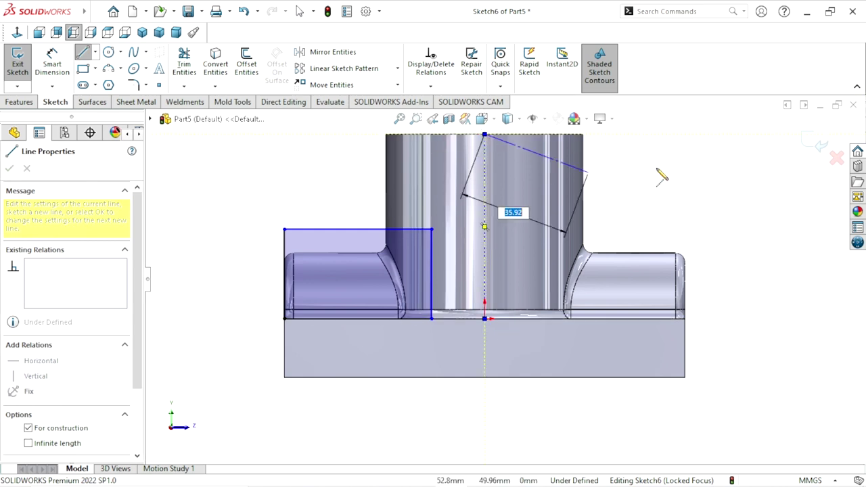
right_click(667, 174)
left_click(681, 178)
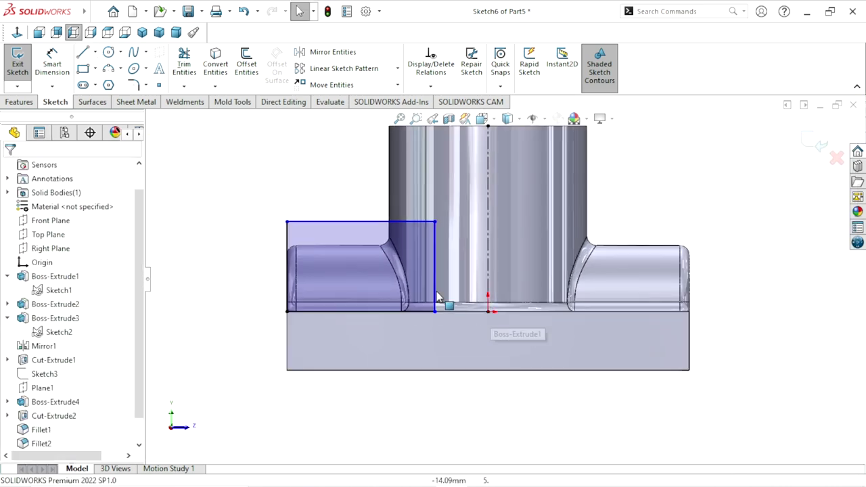
Step: Dimension the rectangle's height from the base bottom edge to 54 mm
left_click(54, 66)
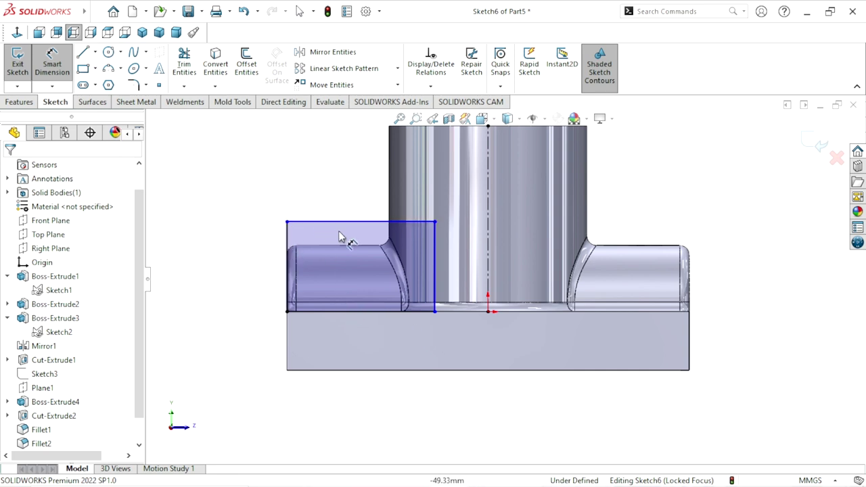
left_click(332, 223)
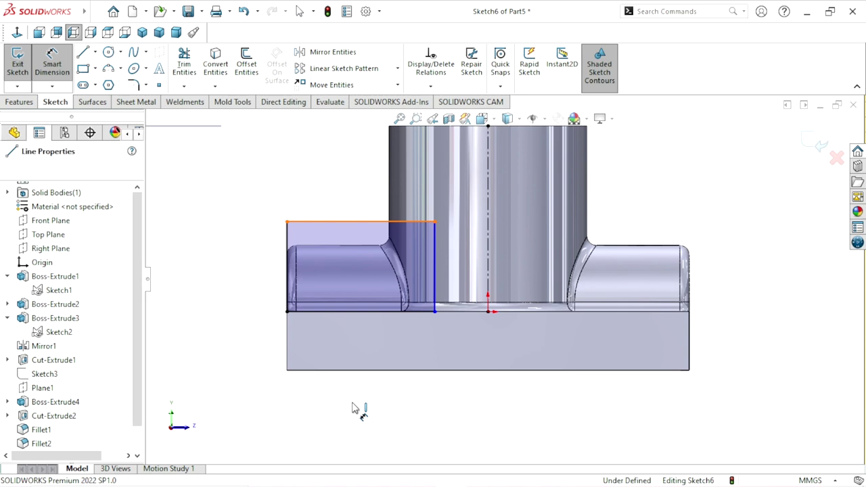
left_click(332, 370)
left_click(251, 291)
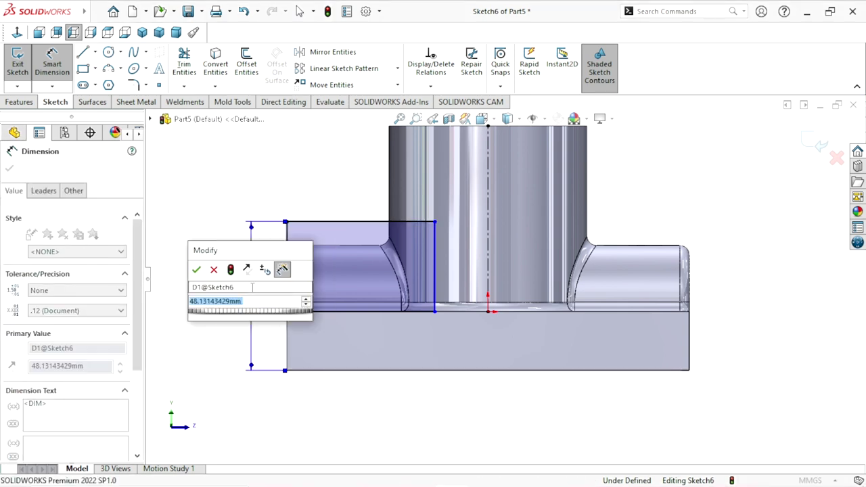
type("54")
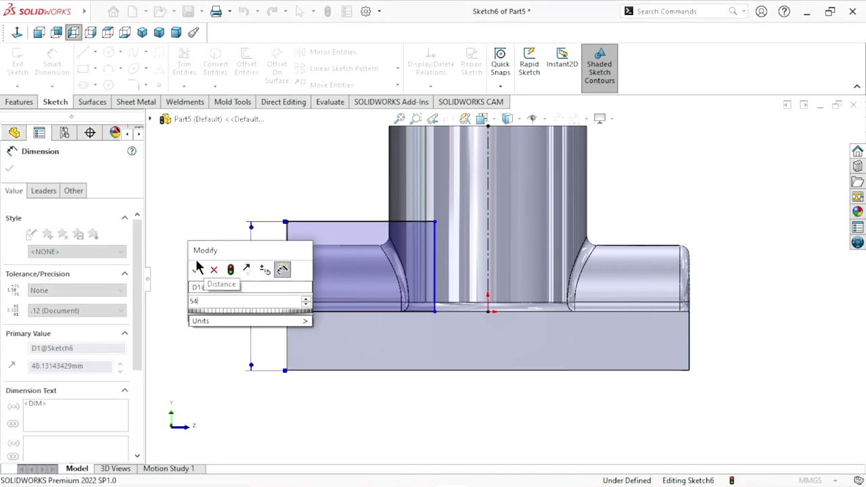
left_click(196, 269)
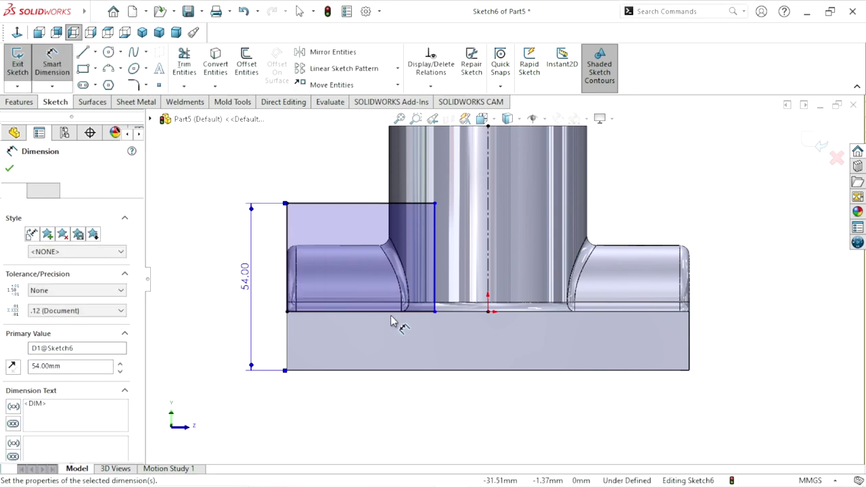
scroll(503, 280, "up", 3)
scroll(560, 271, "down", 2)
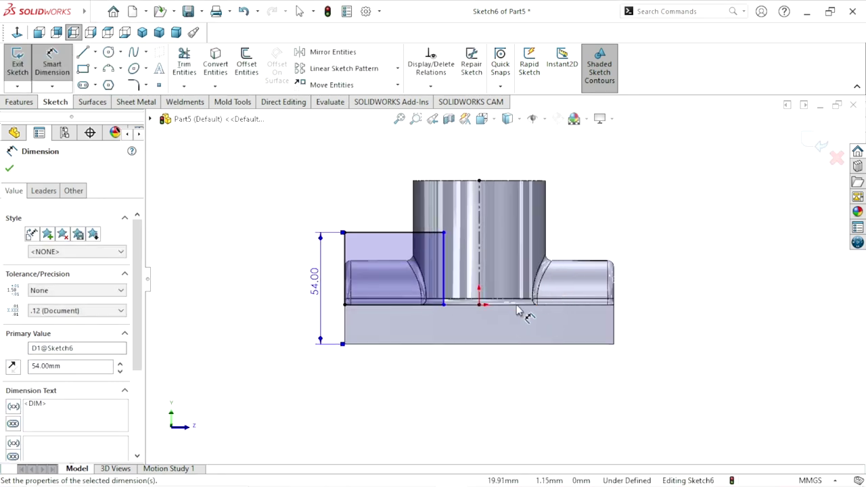
left_click(9, 169)
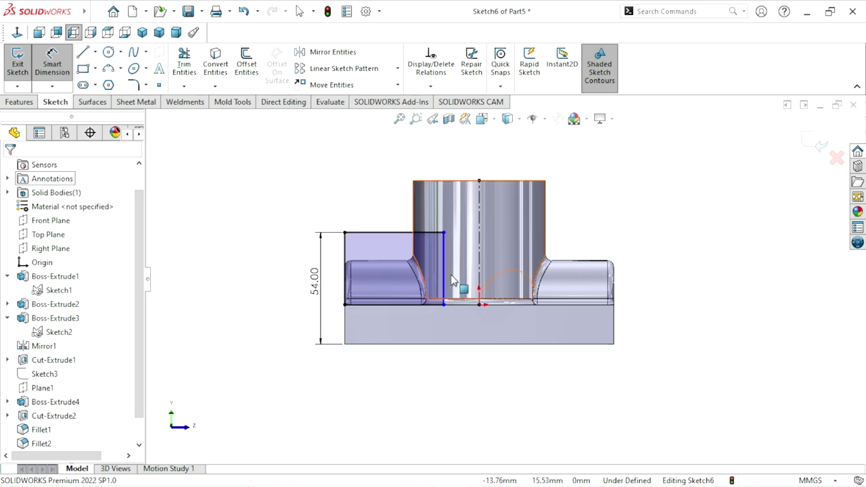
scroll(508, 291, "up", 2)
scroll(527, 290, "down", 2)
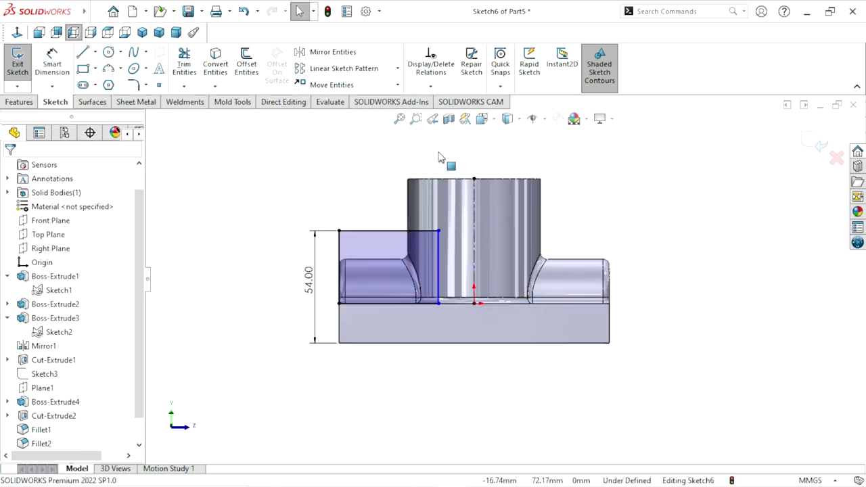
left_click(333, 54)
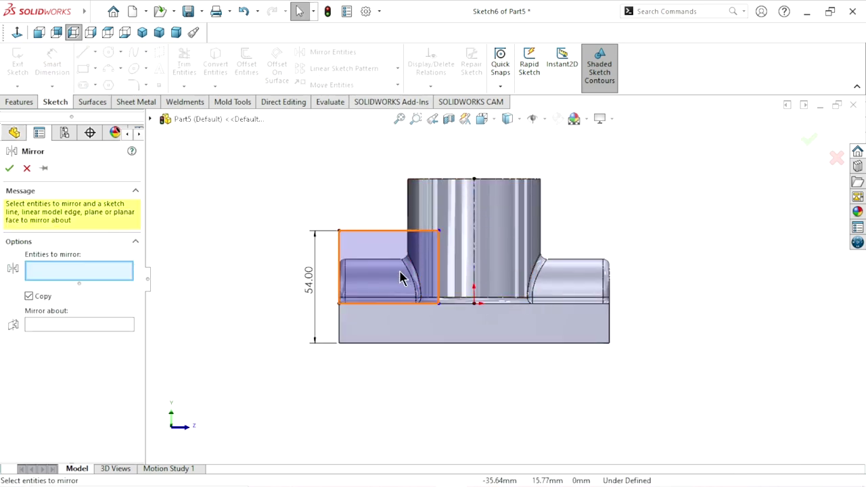
Step: Mirror the rectangle about the centerline onto the right boss
left_click(367, 245)
left_click(60, 356)
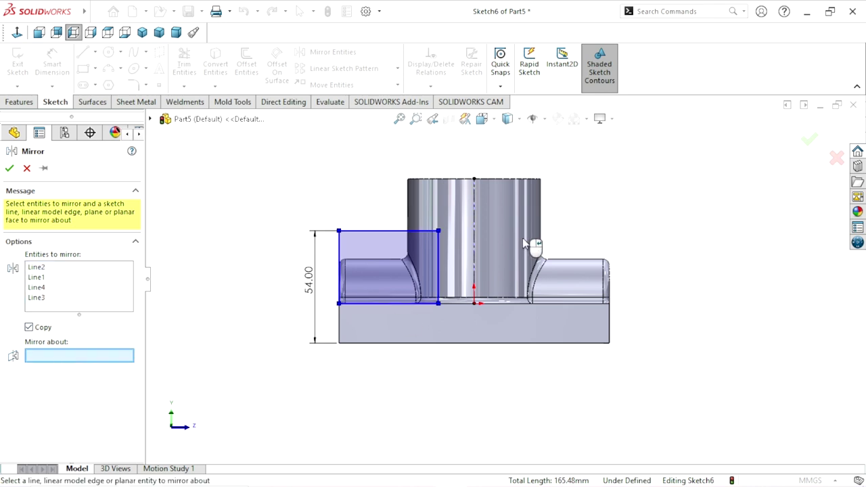
left_click(474, 228)
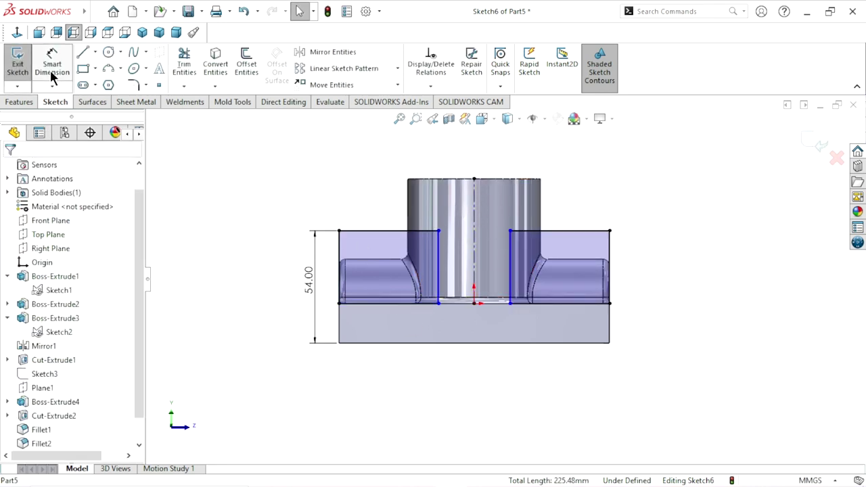
Step: Dimension the gap between the two inner vertical edges to 30 mm
left_click(52, 75)
left_click(510, 261)
left_click(438, 271)
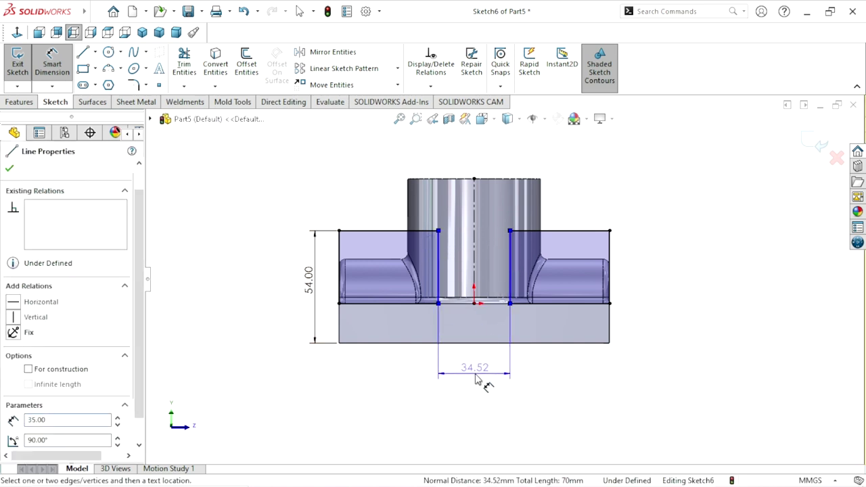
left_click(481, 378)
type("30")
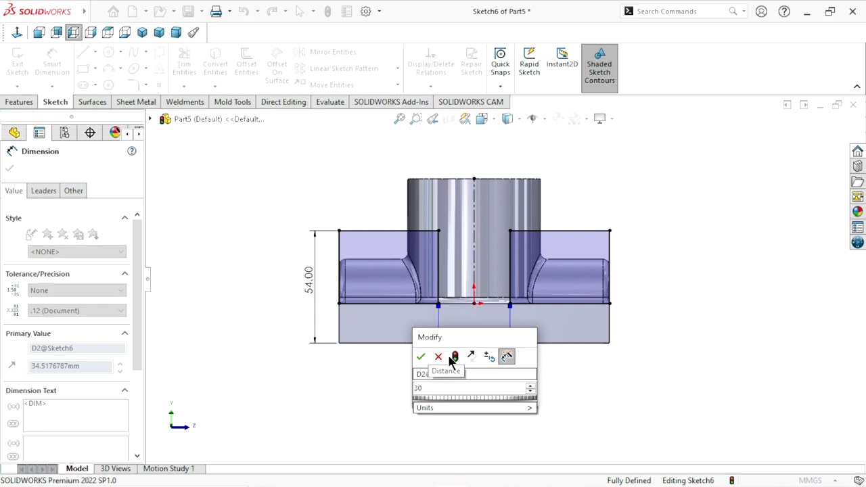
left_click(420, 357)
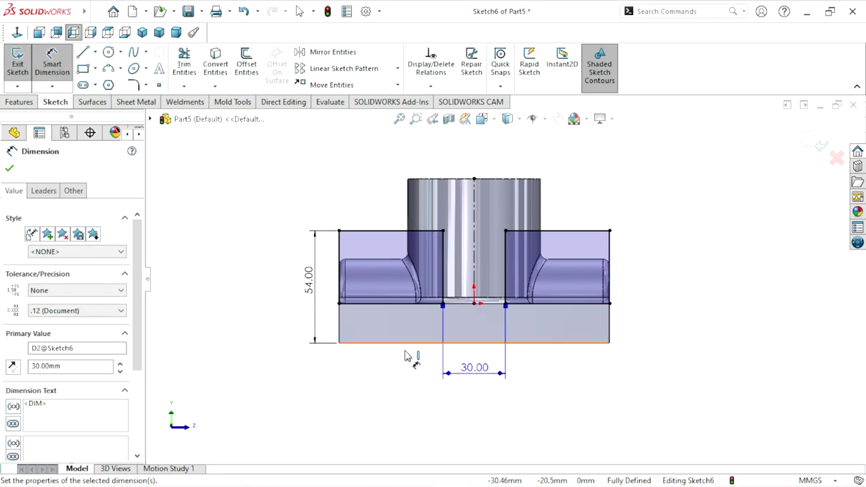
left_click(10, 169)
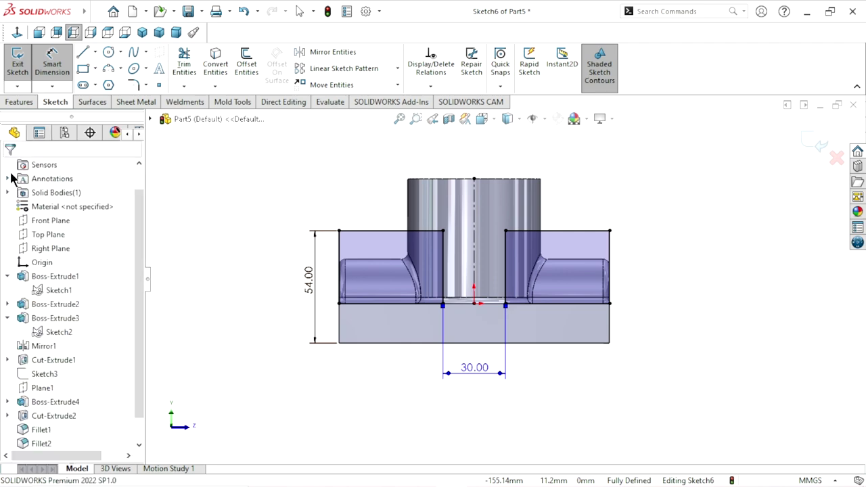
left_click(22, 98)
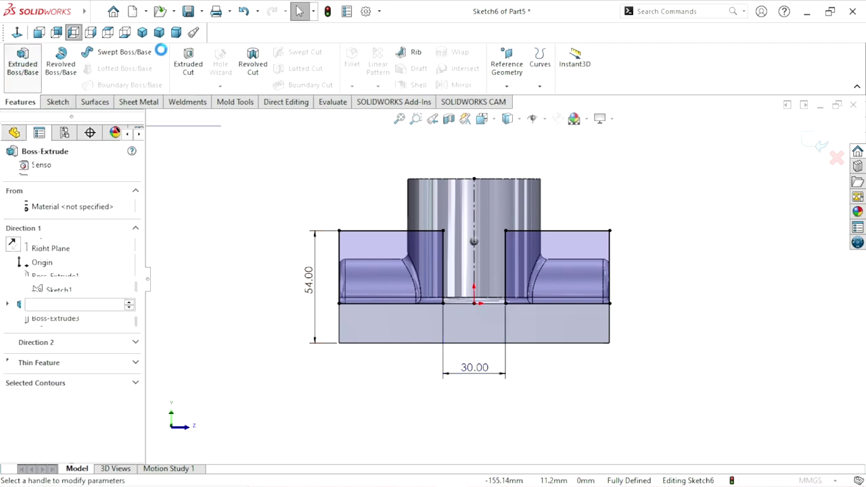
Step: Extrude both rectangle regions Blind 12 mm, reversed toward the base, as two walls
left_click(144, 32)
scroll(509, 279, "down", 2)
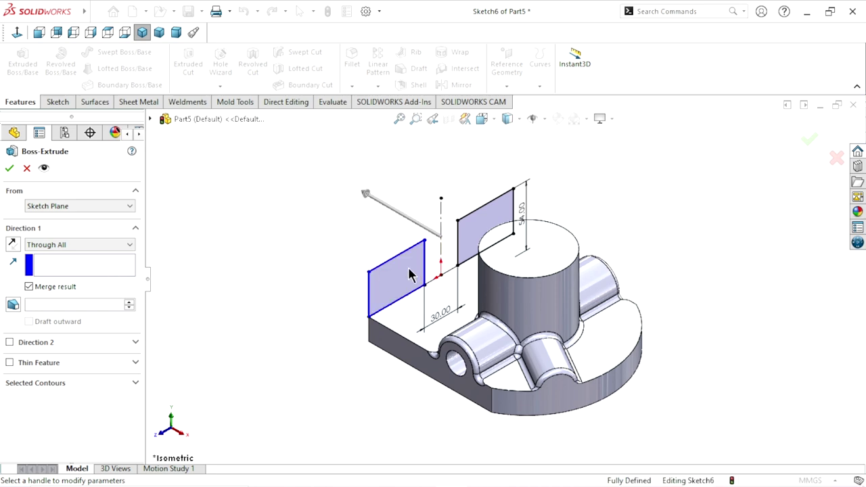
left_click(492, 220)
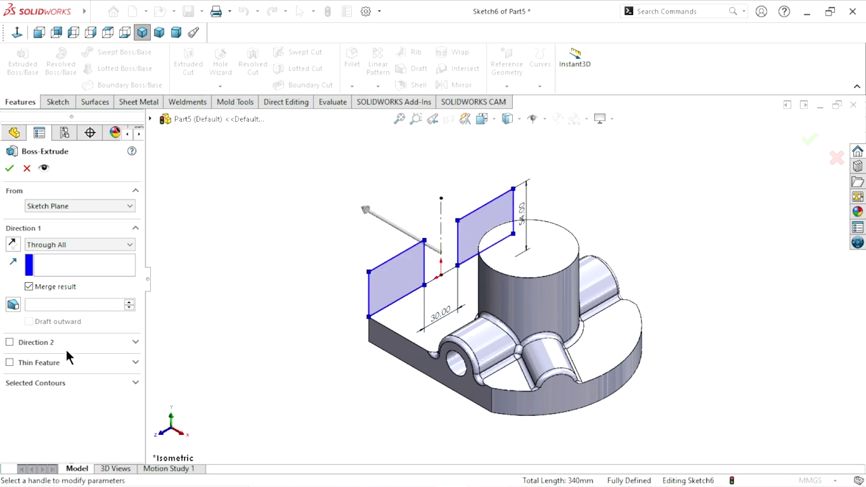
left_click(75, 386)
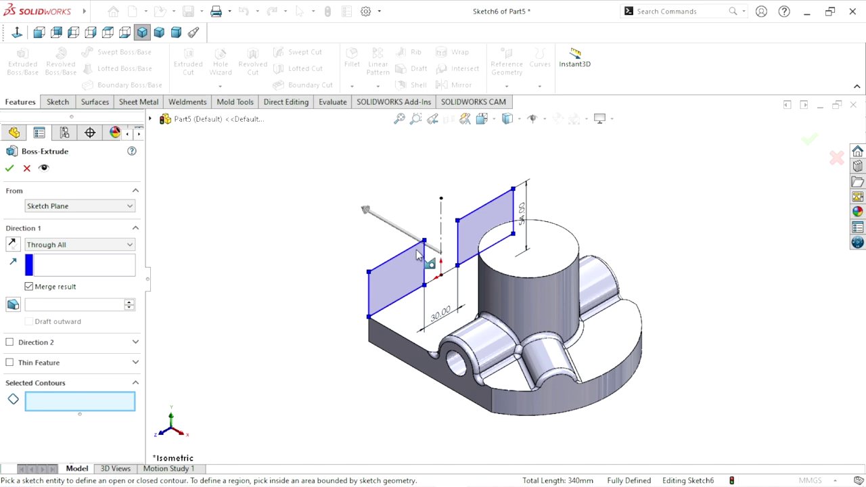
left_click(406, 267)
left_click(487, 235)
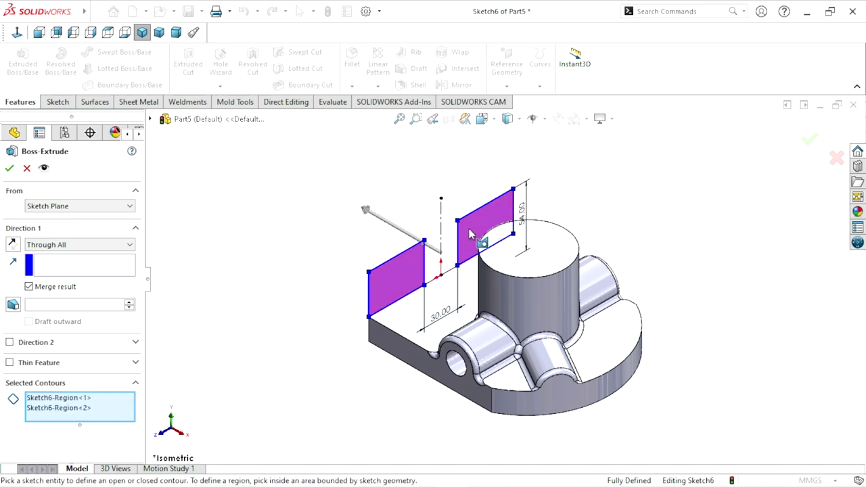
left_click(51, 245)
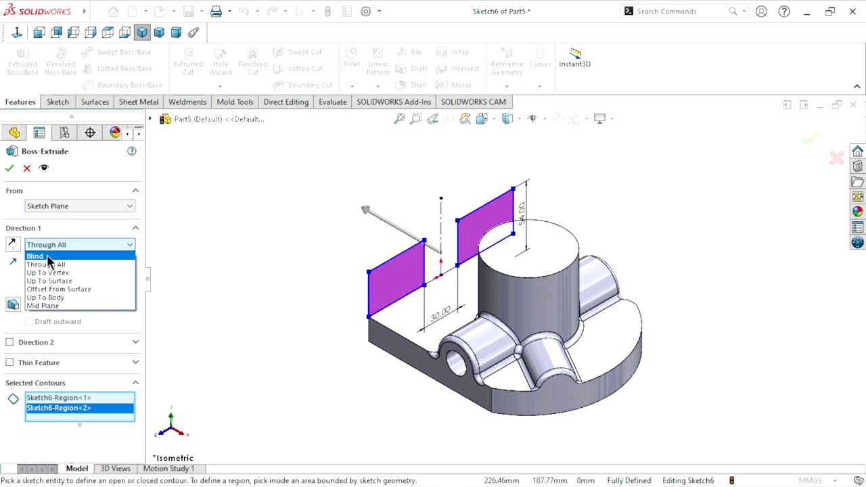
left_click(47, 254)
middle_click_drag(412, 308, 438, 299, "ctrl")
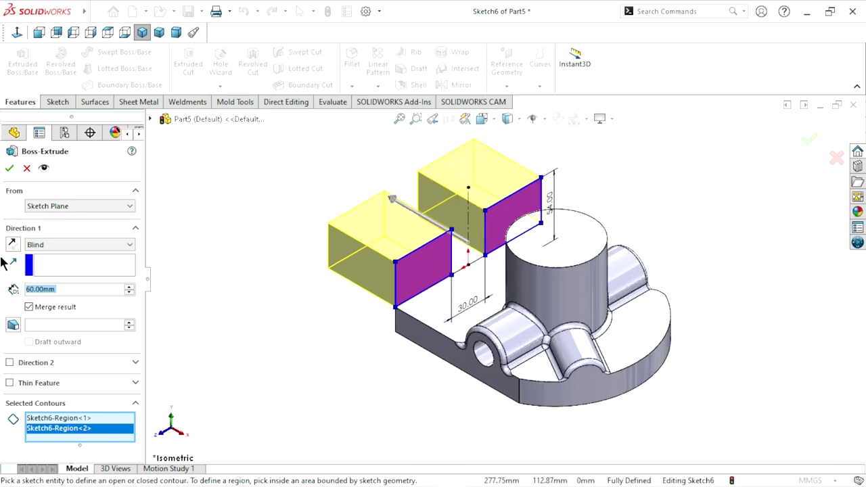
left_click(11, 245)
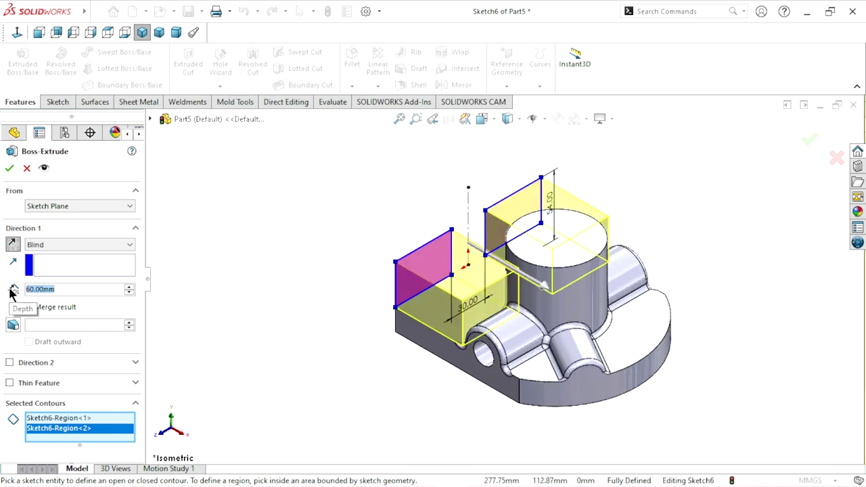
type("12")
key("Return")
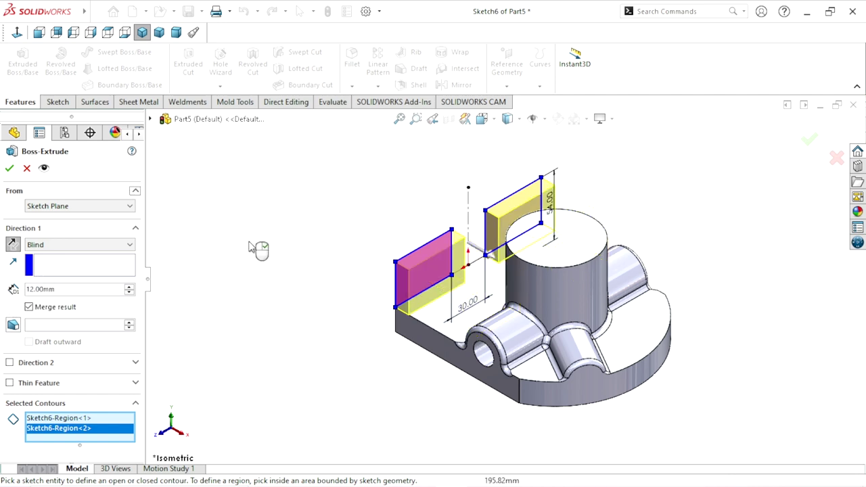
left_click(11, 170)
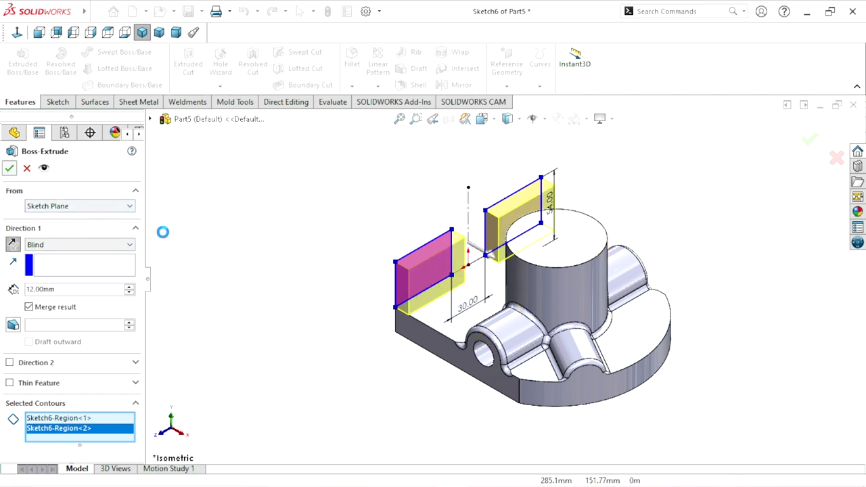
mouse_move(507, 313)
middle_mouse_down()
mouse_move(490, 313)
mouse_move(495, 284)
middle_mouse_up()
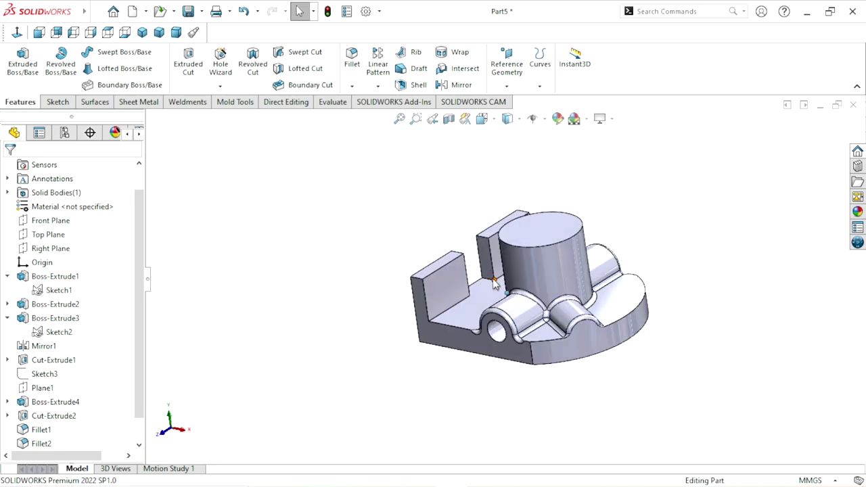
Step: Pick the first wall's base edge for a fillet and set the radius to 6 mm
middle_click_drag(524, 306, 511, 317)
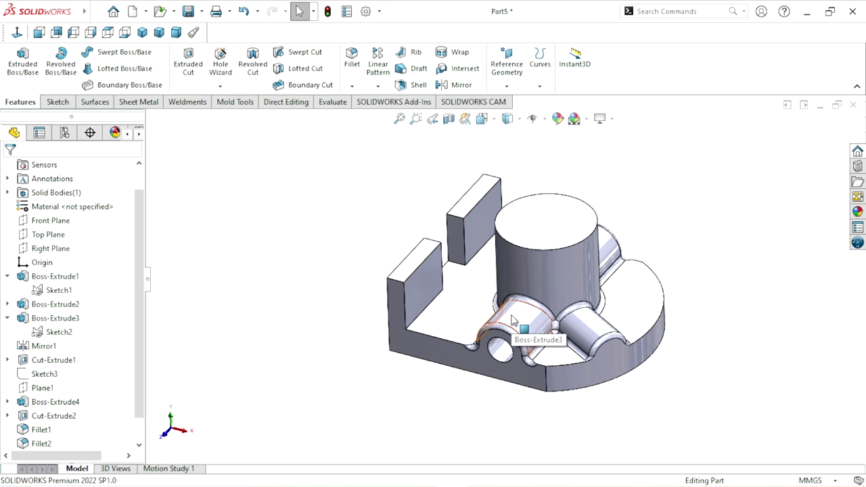
scroll(481, 312, "down", 1)
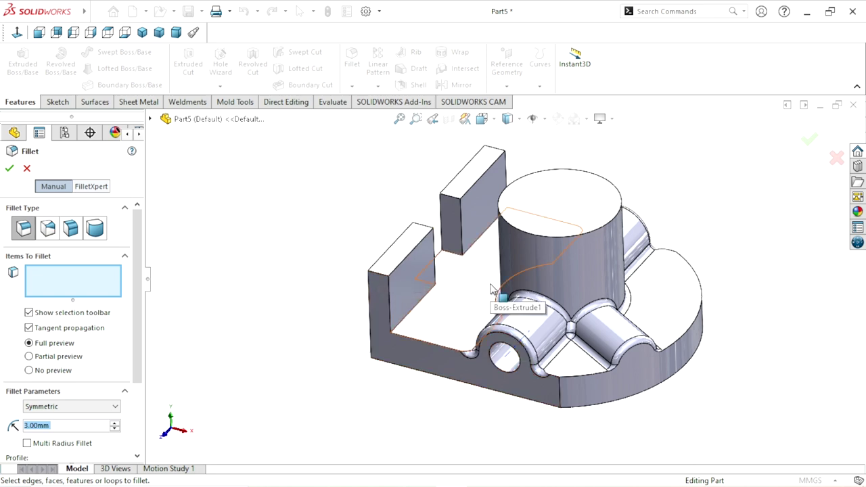
scroll(494, 287, "down", 2)
scroll(456, 259, "down", 2)
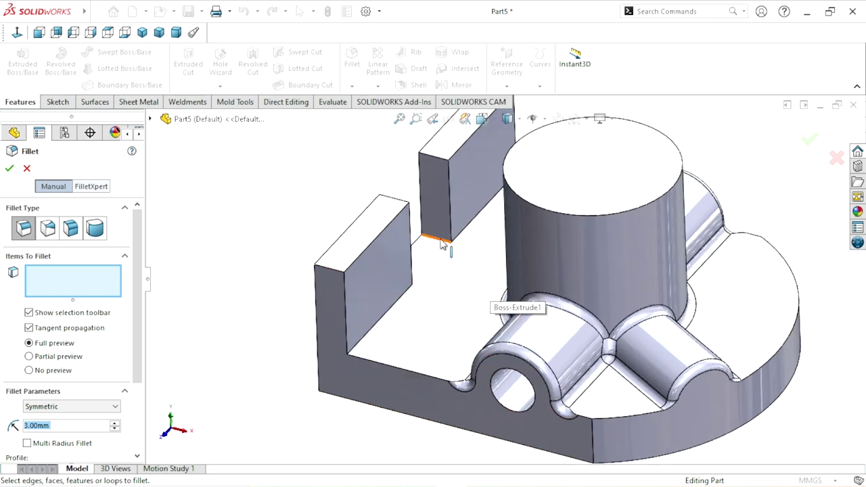
left_click(441, 245)
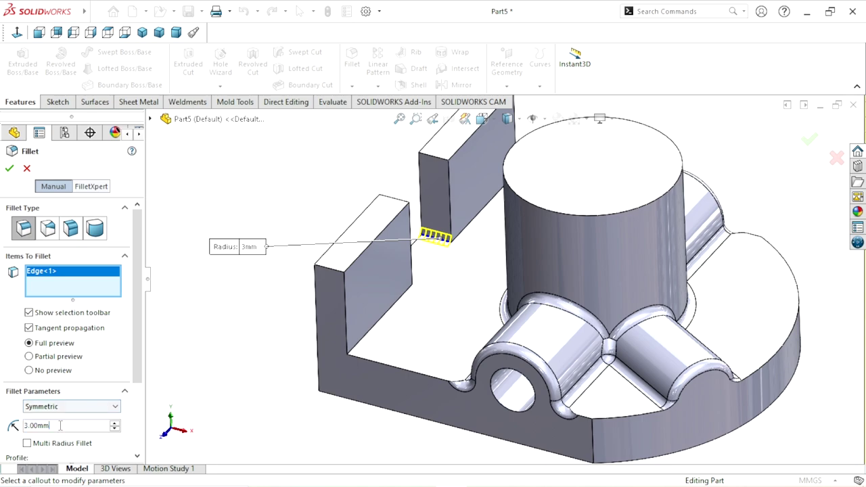
type("6")
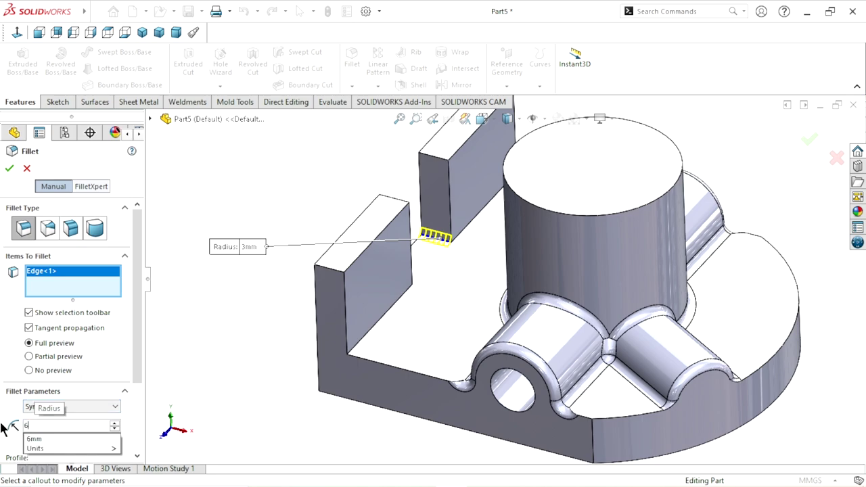
key("Return")
Step: Add the other wall's base edge and apply the 6 mm fillet
middle_click_drag(350, 306, 502, 288)
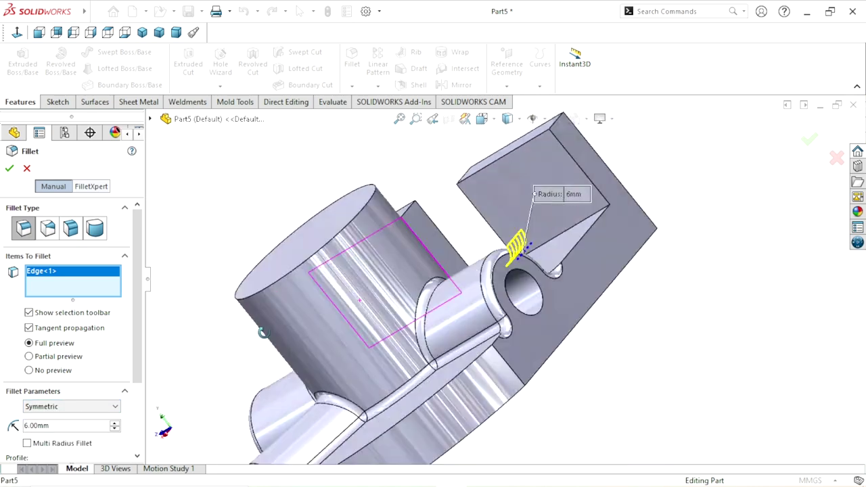
scroll(502, 289, "down", 3)
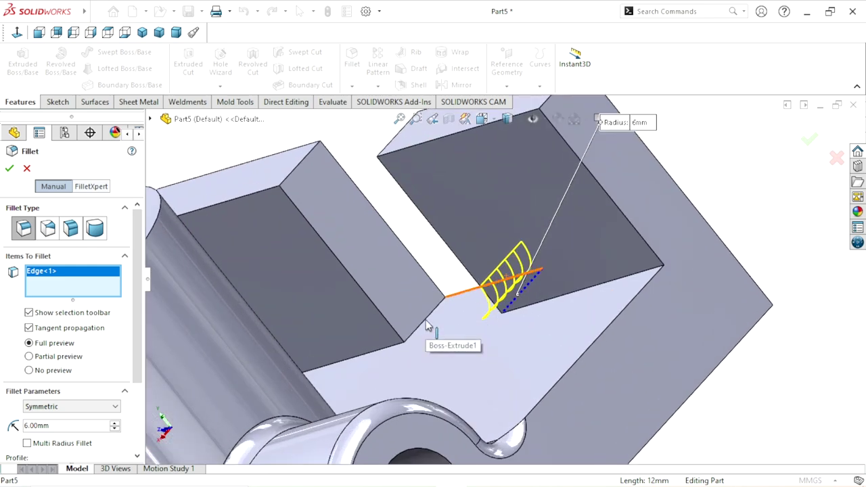
left_click(433, 318)
middle_click_drag(472, 351, 433, 406)
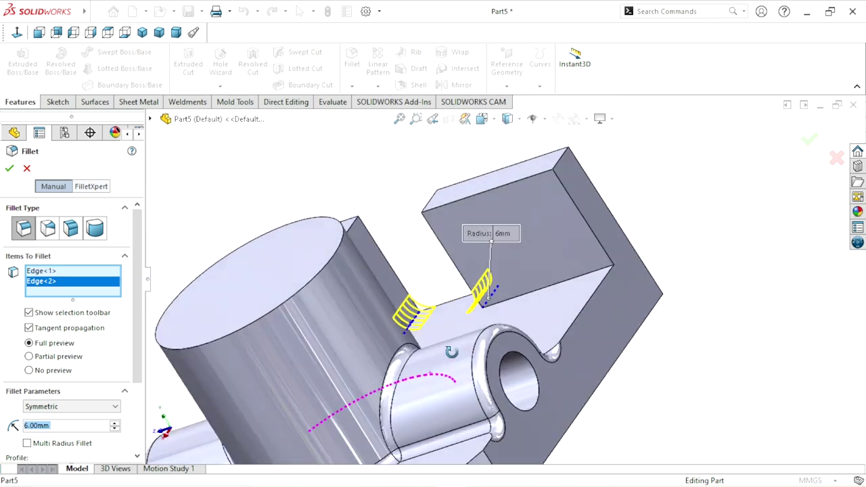
scroll(433, 406, "up", 2)
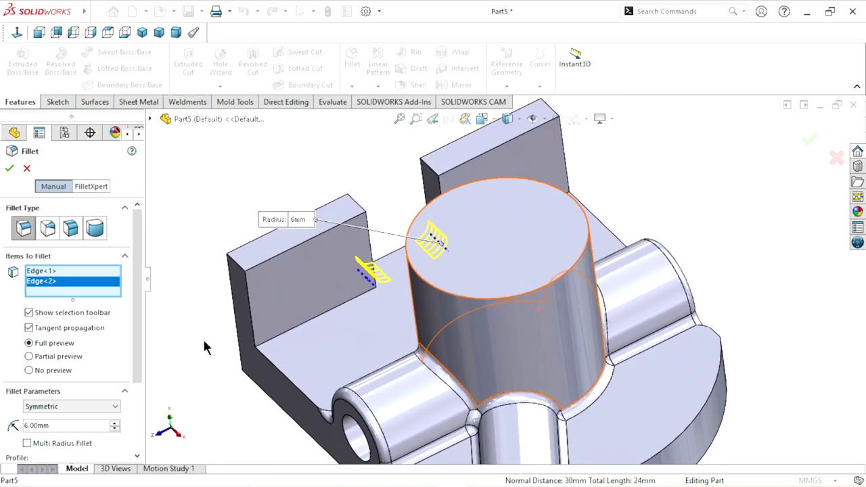
left_click(9, 168)
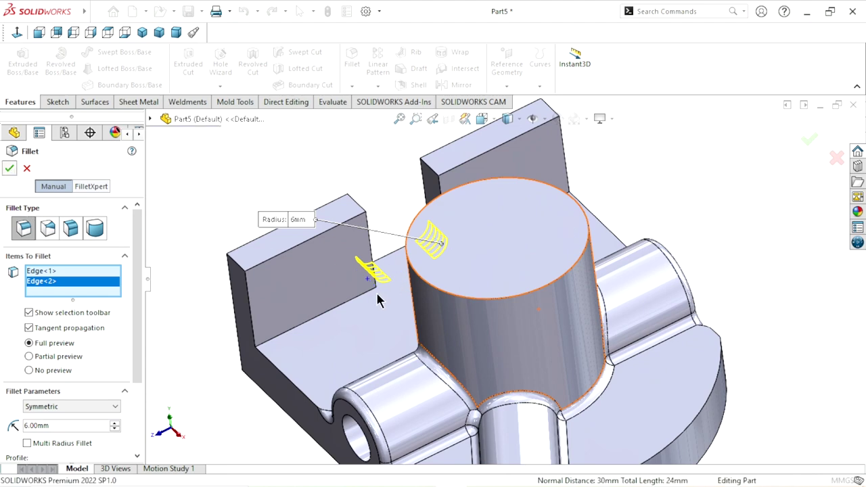
scroll(469, 296, "up", 2)
scroll(514, 279, "down", 3)
mouse_move(514, 278)
middle_mouse_down()
mouse_move(663, 221)
mouse_move(460, 285)
middle_mouse_up()
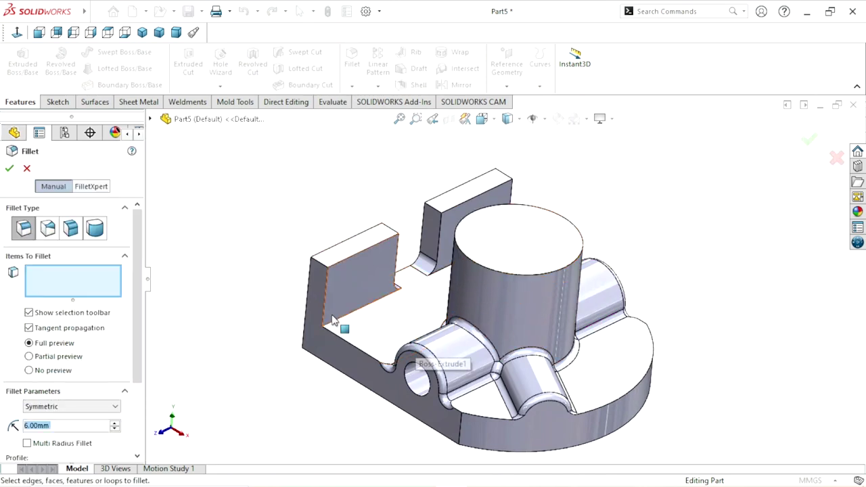
Step: Fillet the four inner and outer lug top edges with a 12 mm radius
left_click(65, 428)
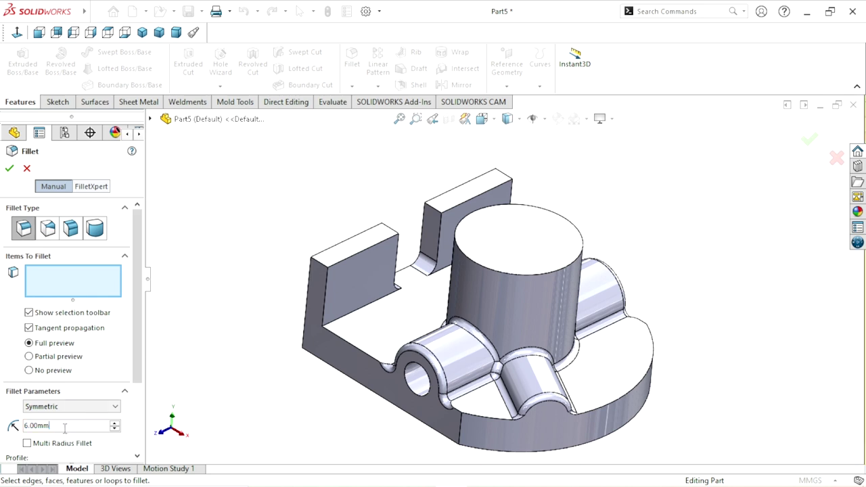
type("12")
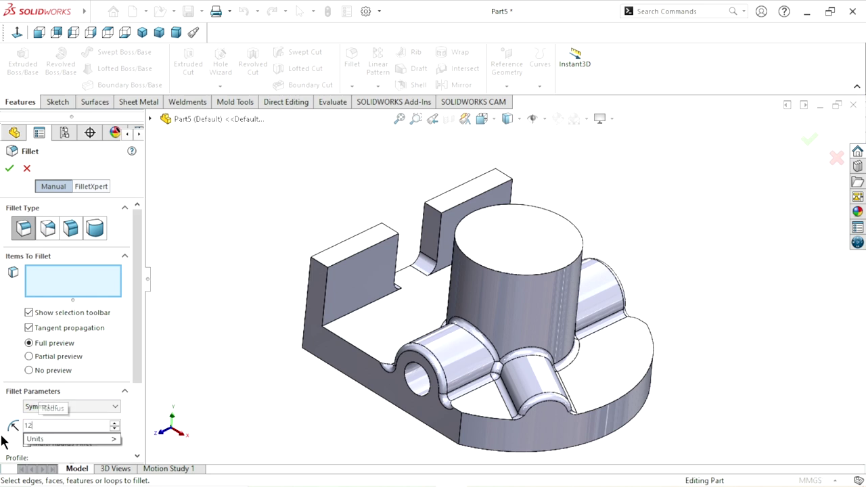
key("Return")
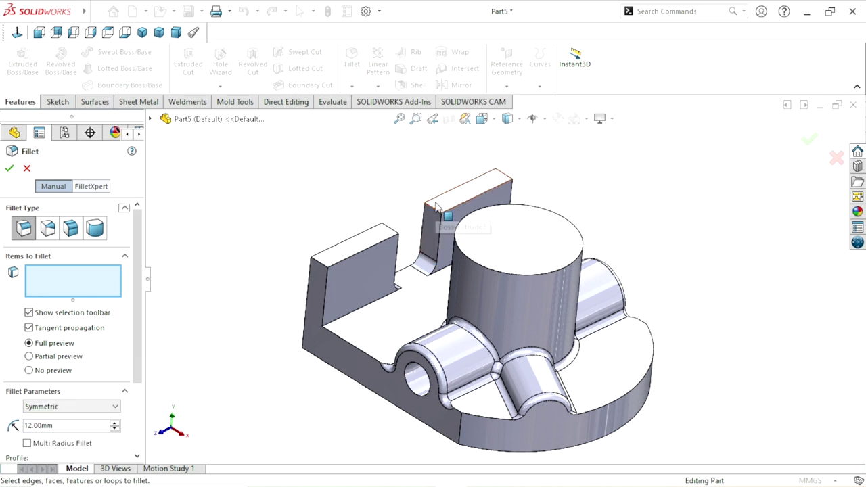
left_click(433, 211)
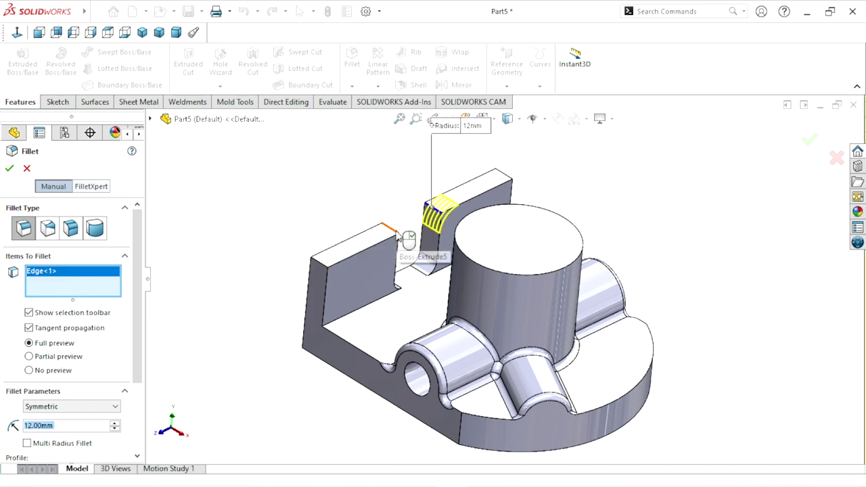
left_click(395, 234)
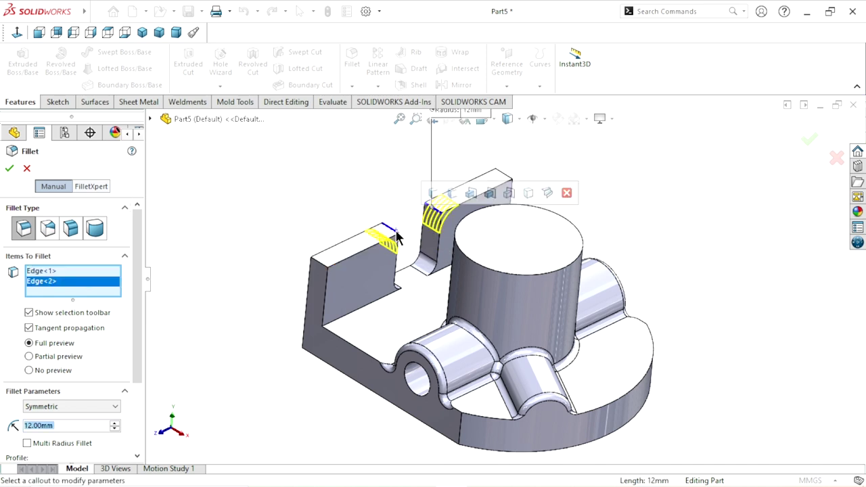
left_click(314, 272)
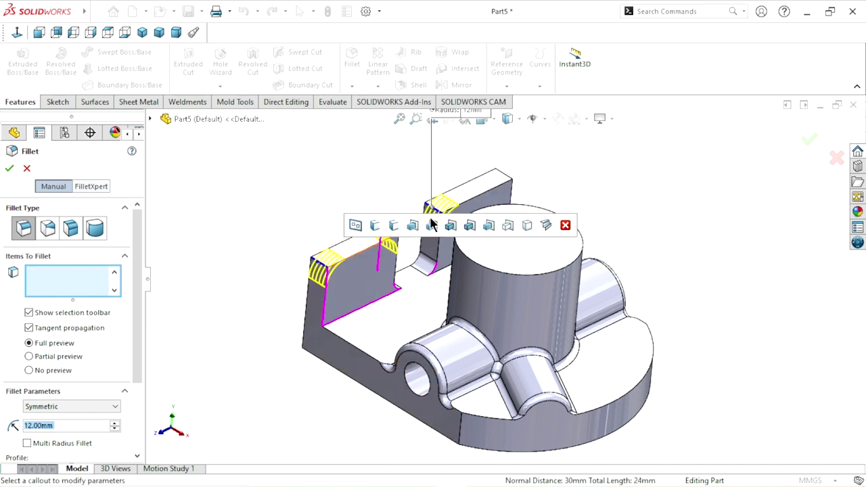
left_click(510, 181)
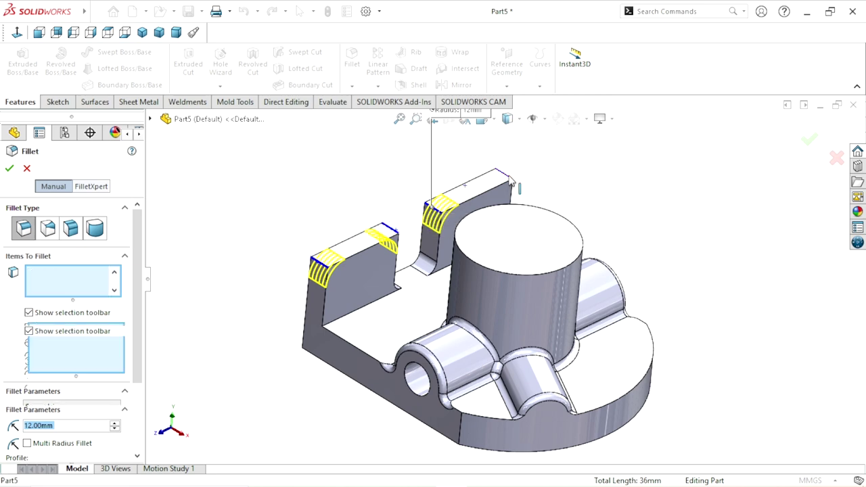
left_click(9, 168)
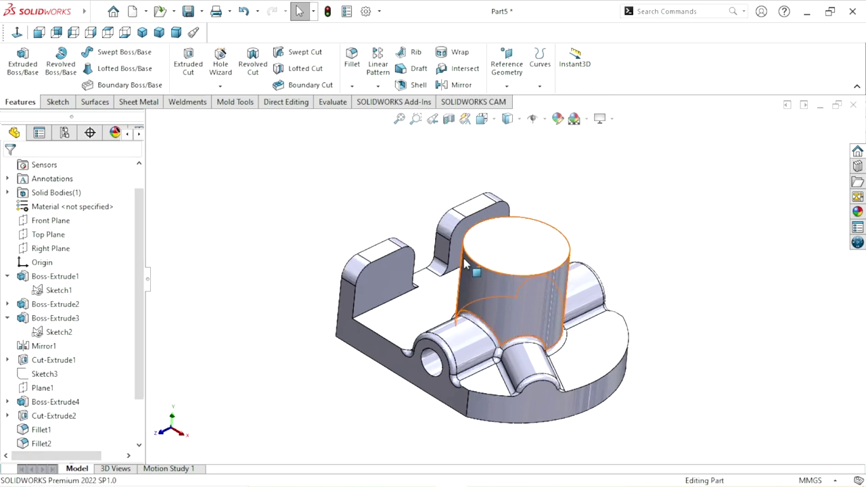
Step: Select the lugs' front face and turn the view Normal To it
mouse_move(473, 284)
middle_mouse_down()
mouse_move(539, 235)
mouse_move(566, 270)
middle_mouse_up()
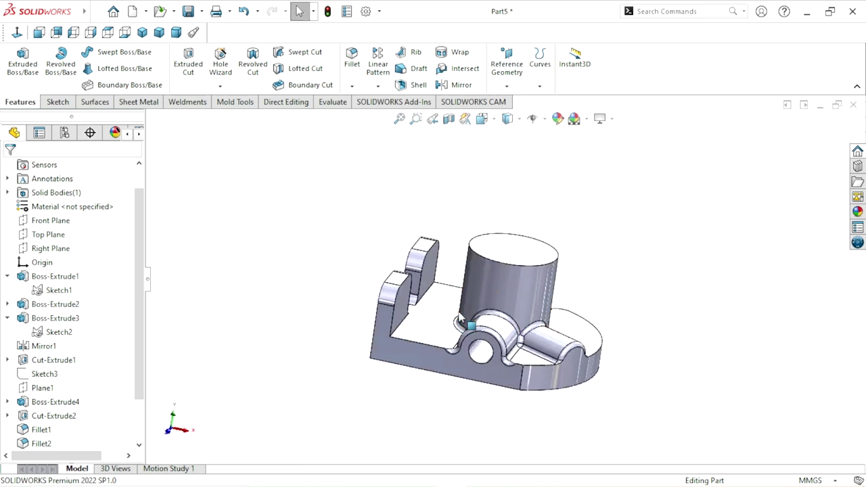
middle_click_drag(452, 312, 481, 342)
scroll(482, 341, "up", 3)
scroll(482, 341, "down", 3)
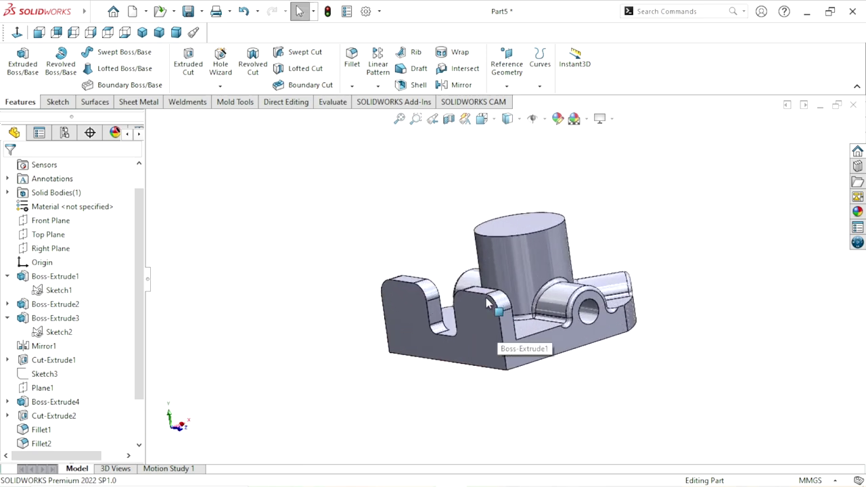
left_click(489, 344)
left_click(19, 35)
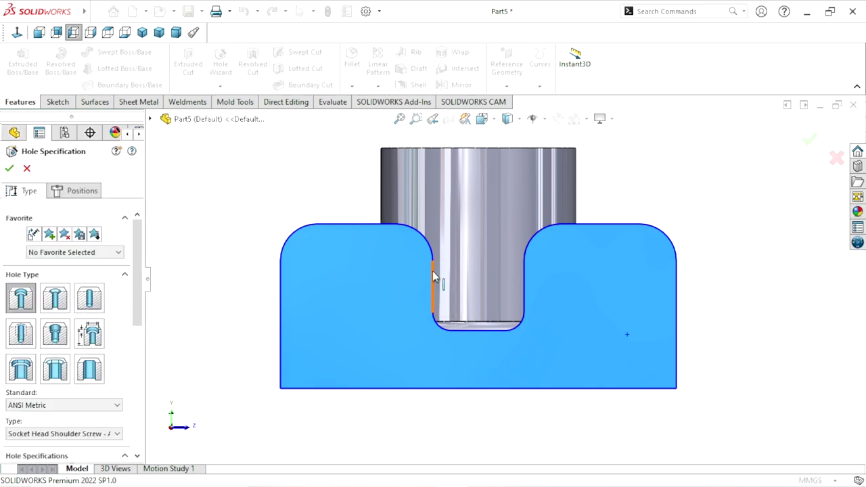
Step: Start a Hole Wizard feature as a plain straight Hole, keeping custom sizing
key("f")
scroll(504, 311, "up", 1)
scroll(509, 310, "down", 2)
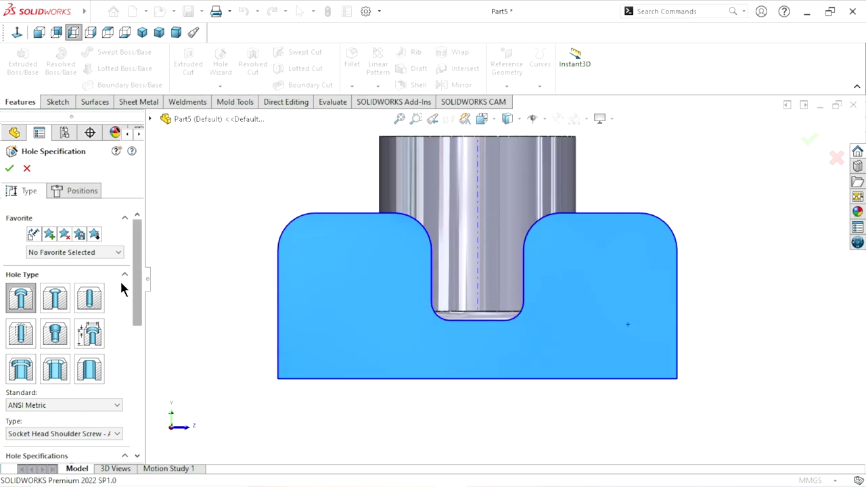
left_click(93, 299)
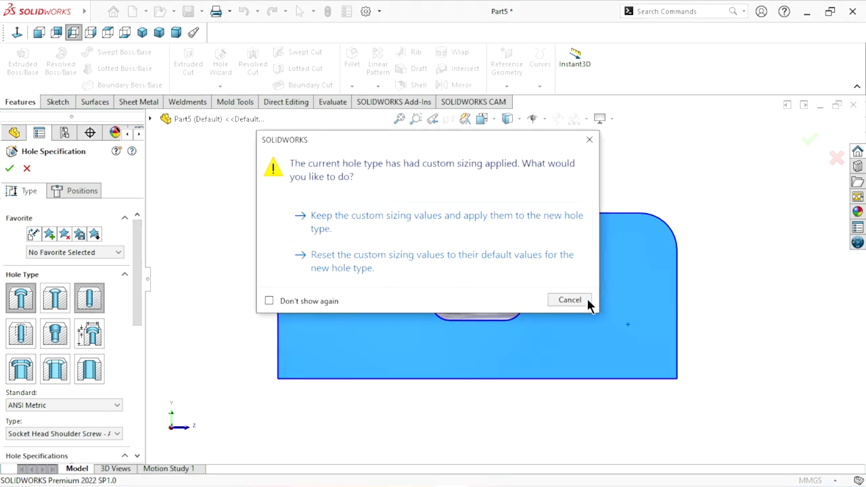
left_click(588, 300)
left_click_drag(139, 280, 135, 305)
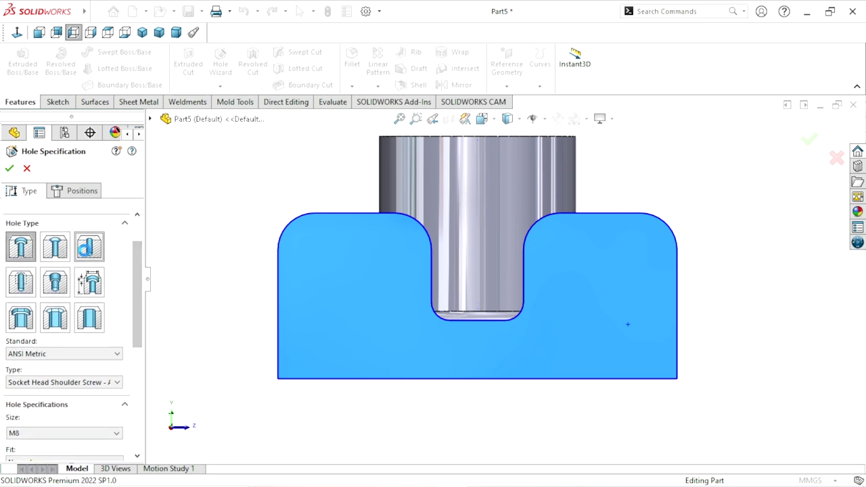
left_click(86, 258)
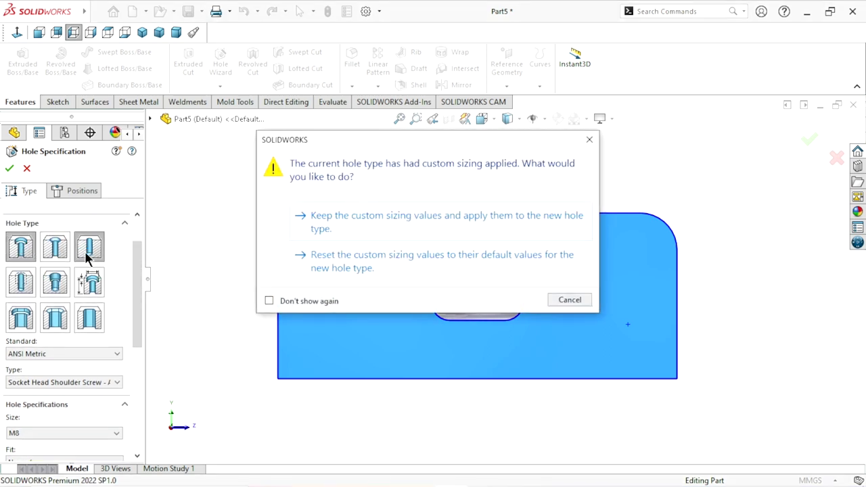
left_click(348, 215)
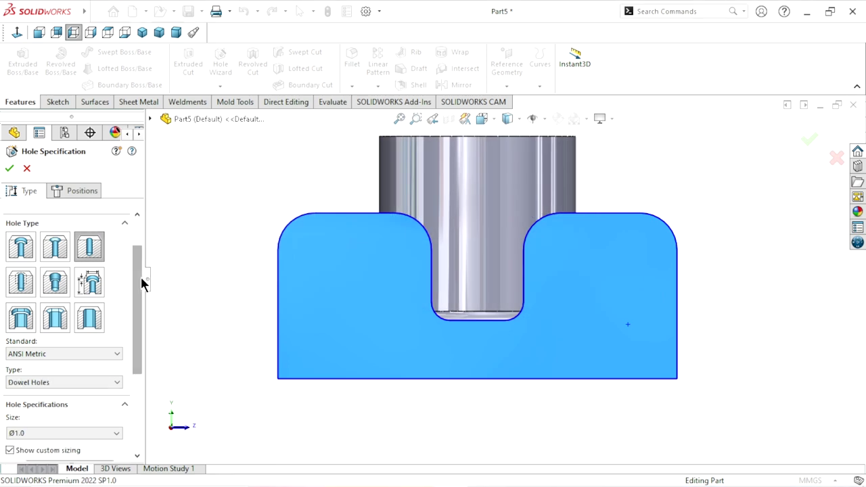
left_click_drag(141, 284, 127, 328)
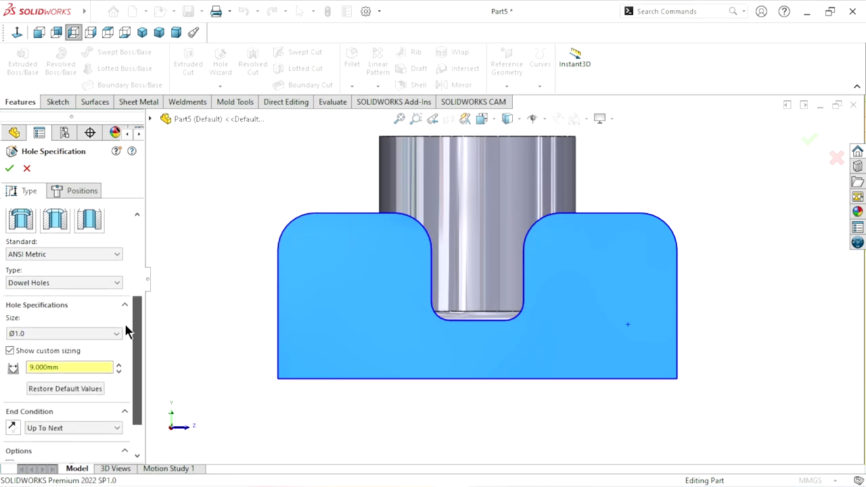
Step: Set the hole standard to ANSI Metric and the type to Drill sizes
left_click(114, 255)
left_click(82, 268)
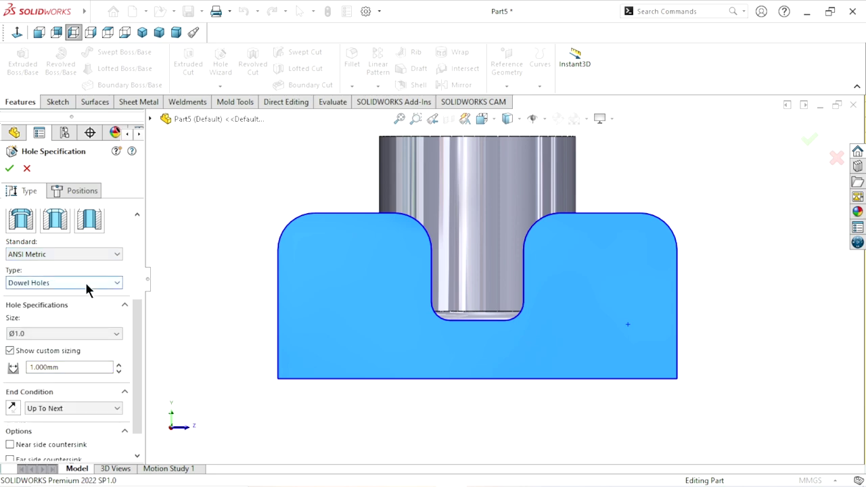
left_click(84, 282)
left_click(70, 306)
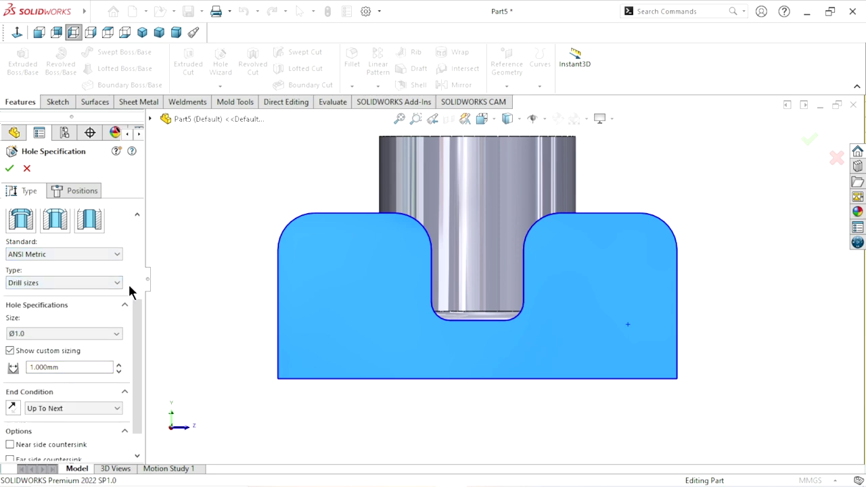
left_click_drag(140, 313, 139, 329)
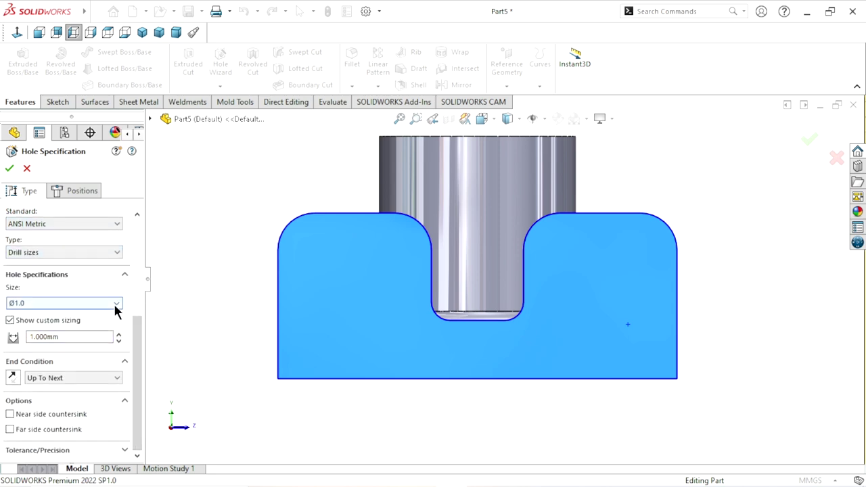
Step: Choose Ø14.0 from the hole size list
left_click(115, 304)
scroll(115, 315, "down", 6)
scroll(52, 382, "down", 5)
scroll(59, 372, "down", 5)
scroll(60, 368, "down", 5)
scroll(59, 366, "down", 3)
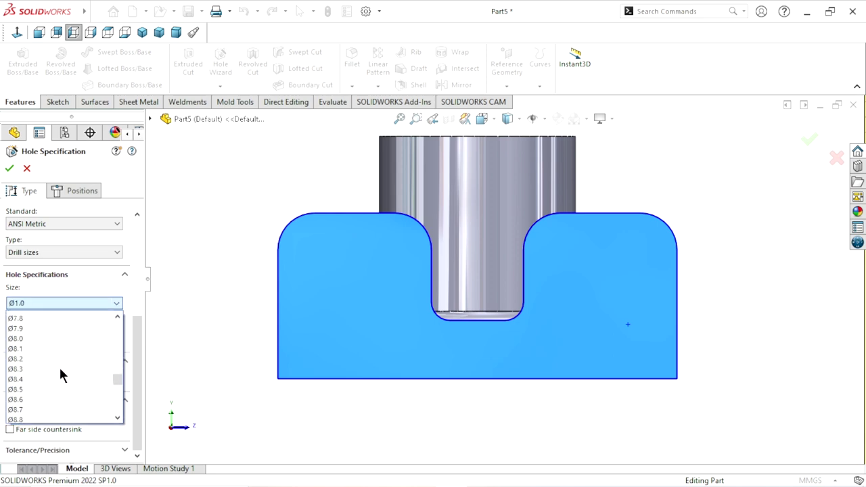
scroll(60, 370, "down", 5)
scroll(60, 369, "down", 5)
scroll(60, 370, "down", 5)
scroll(59, 370, "up", 3)
scroll(59, 370, "up", 4)
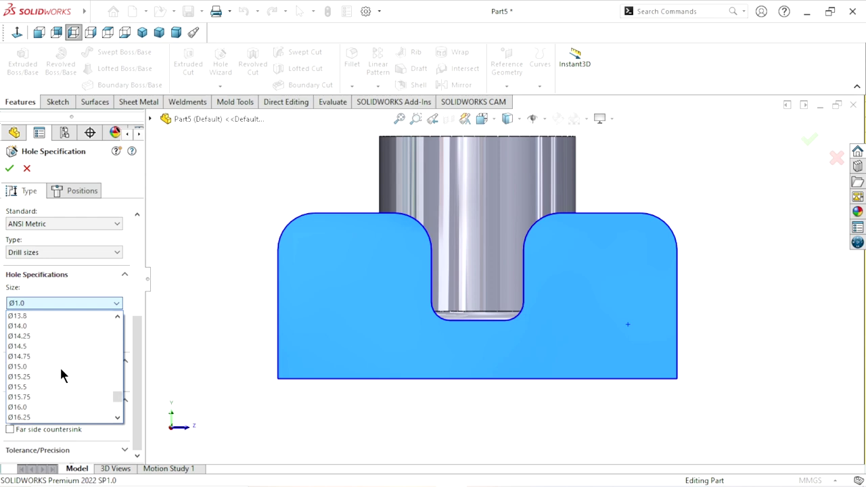
left_click(43, 327)
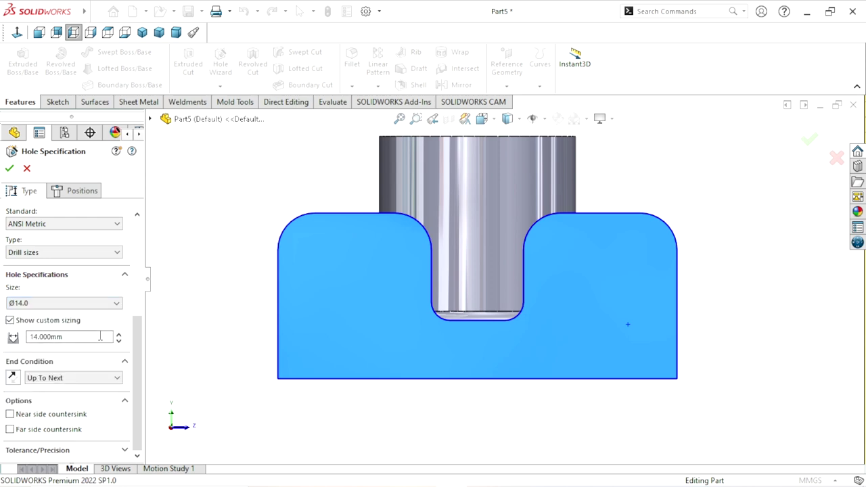
Step: Set the hole end condition to Up To Next
left_click(117, 380)
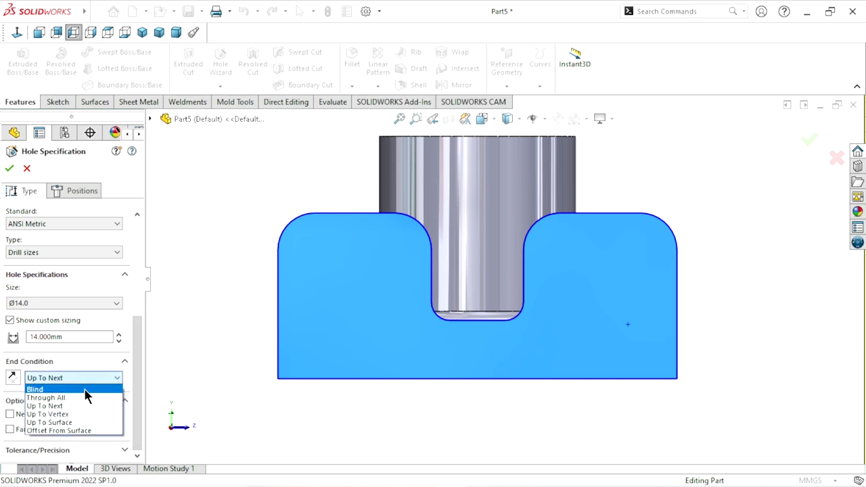
left_click(68, 407)
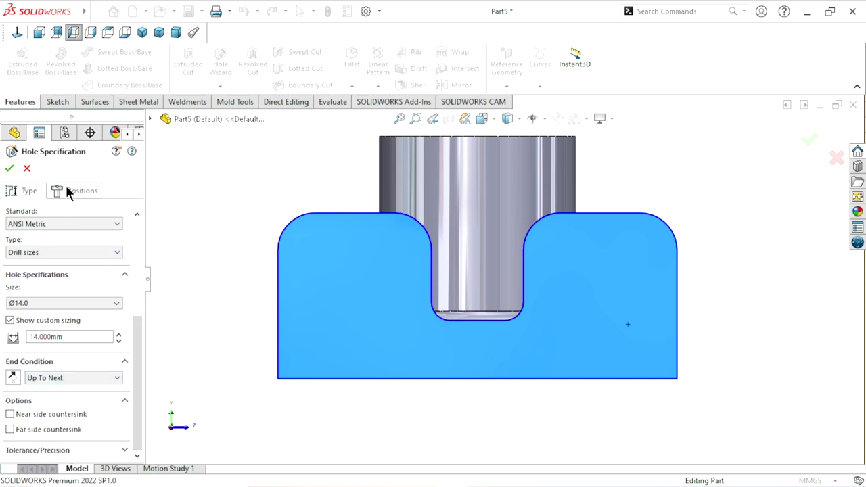
left_click(66, 190)
Step: Place two level hole centres, one on the left lug and one on the right lug
left_click(359, 261)
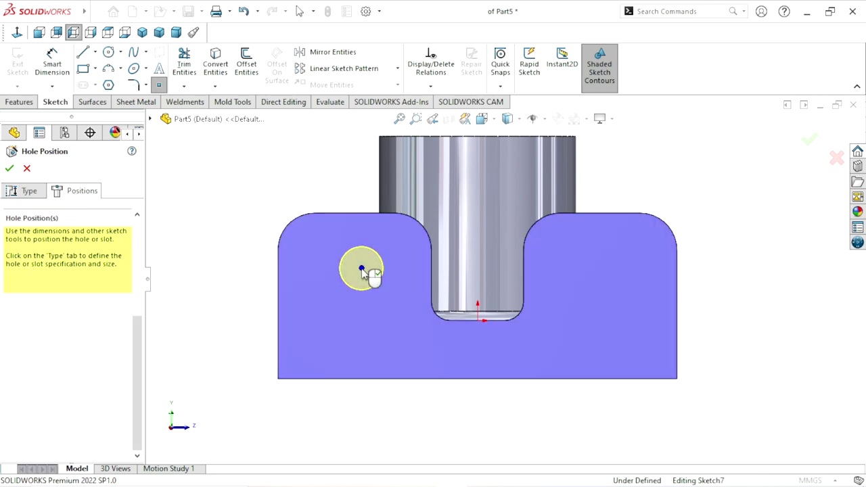
left_click(583, 270)
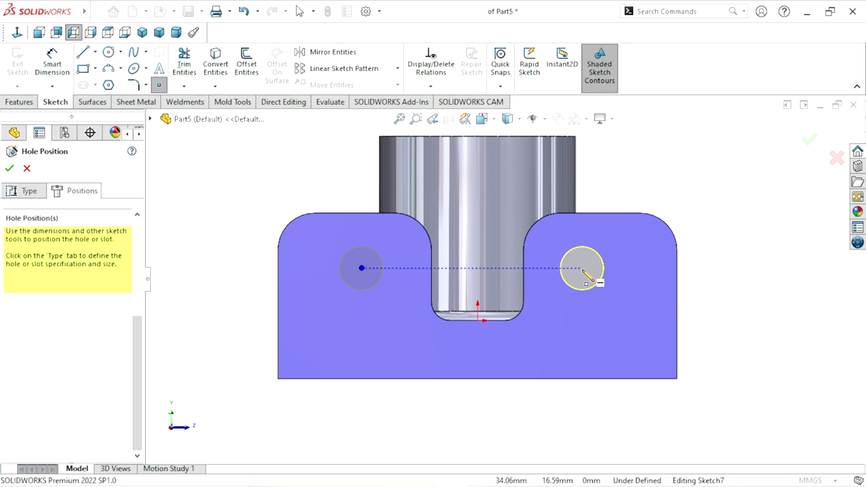
right_click(655, 188)
left_click(656, 189)
scroll(481, 291, "up", 3)
scroll(473, 281, "down", 3)
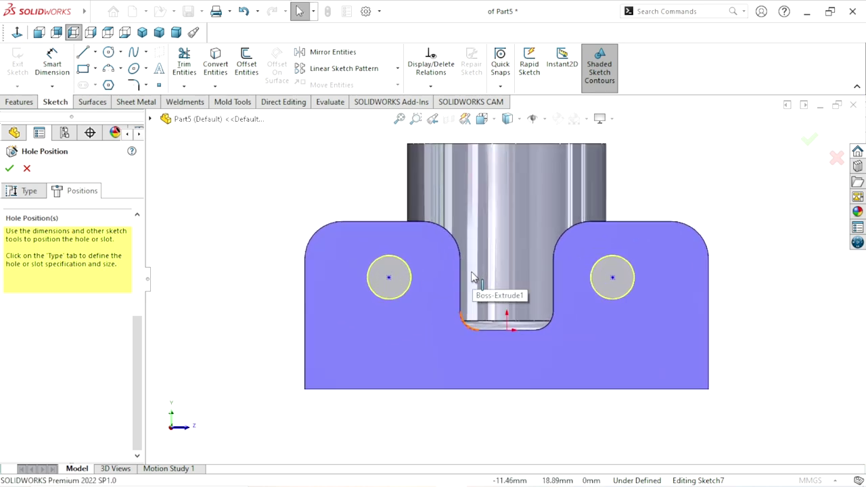
Step: Dimension the spacing between the two hole centres as 76 mm
left_click(45, 69)
left_click(389, 279)
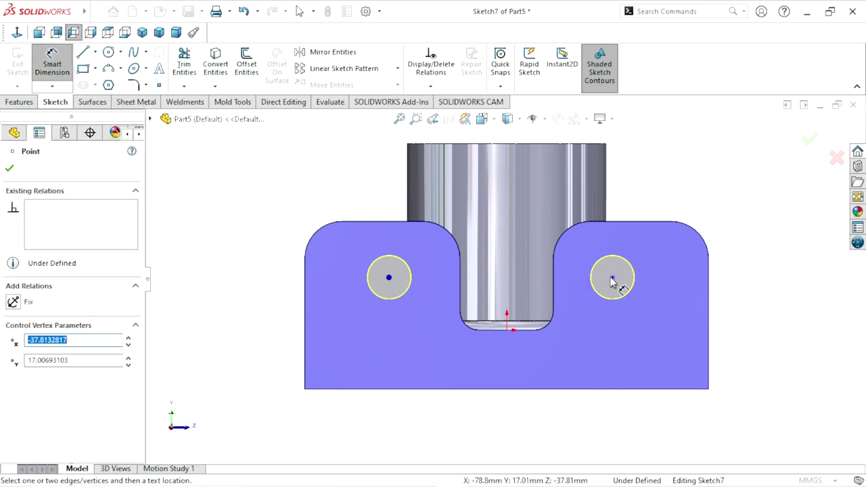
left_click(612, 278)
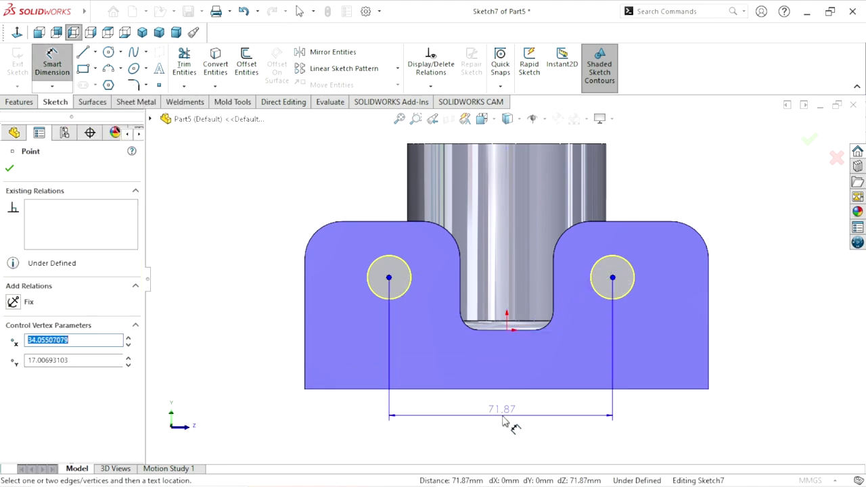
left_click(504, 420)
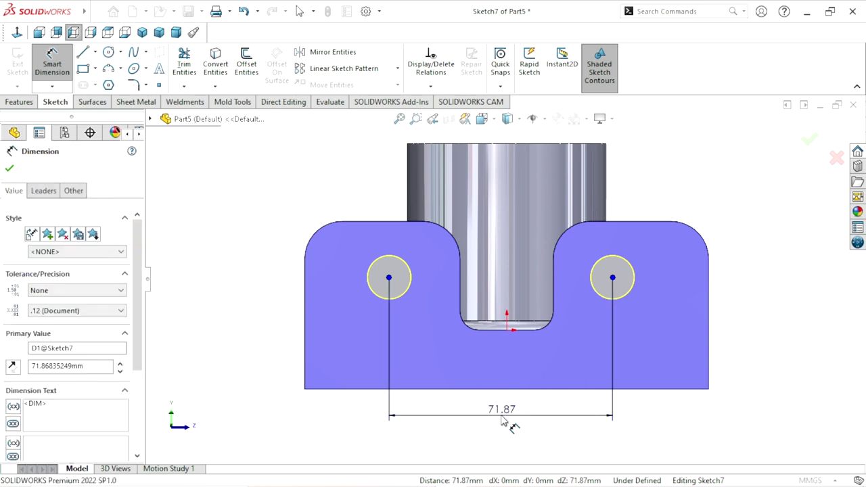
type("76")
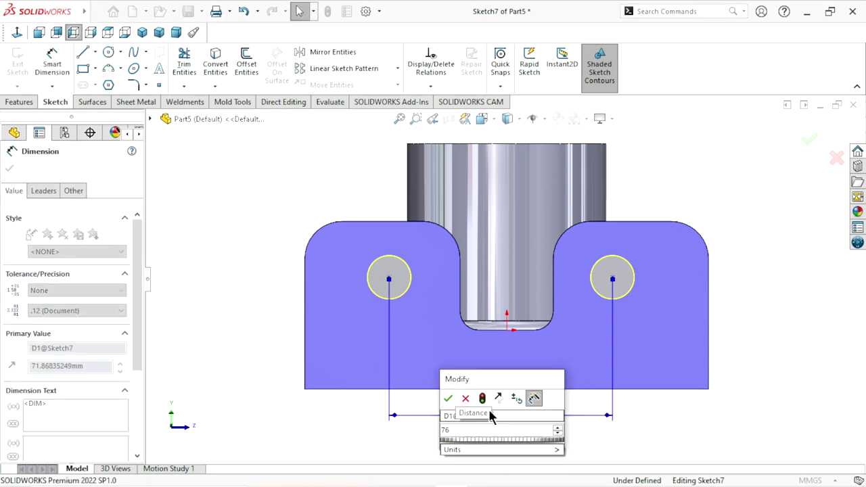
key("Return")
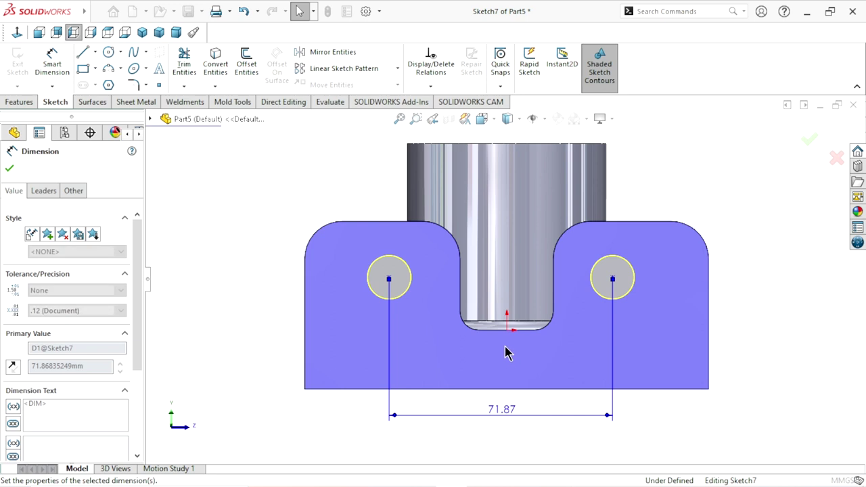
scroll(552, 329, "down", 1)
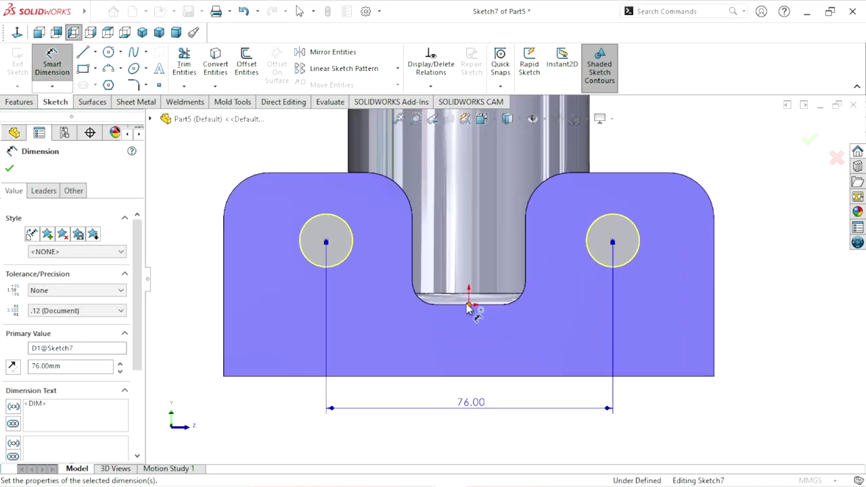
key("Escape")
Step: Dimension the left hole centre 38 mm horizontally from the origin
left_click(325, 242)
left_click(468, 304)
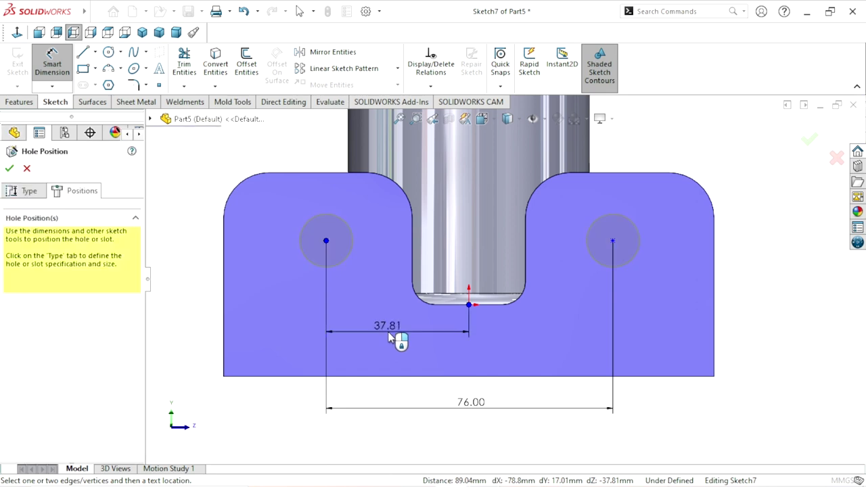
left_click(393, 339)
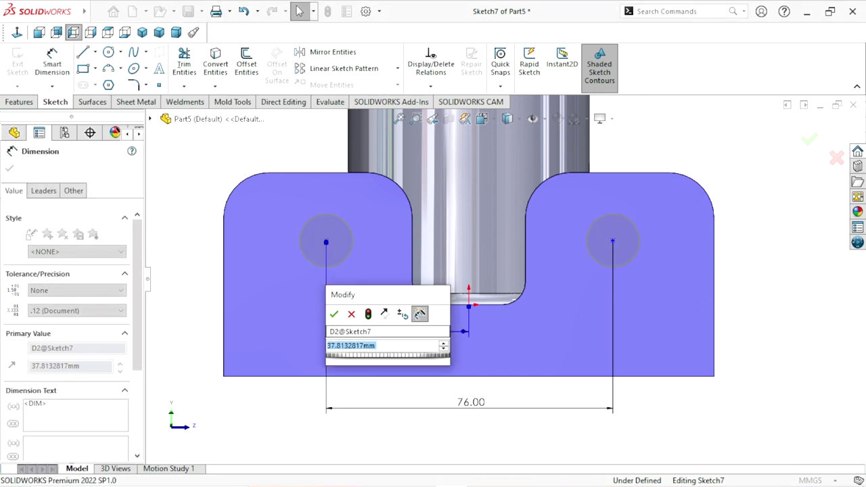
type("38")
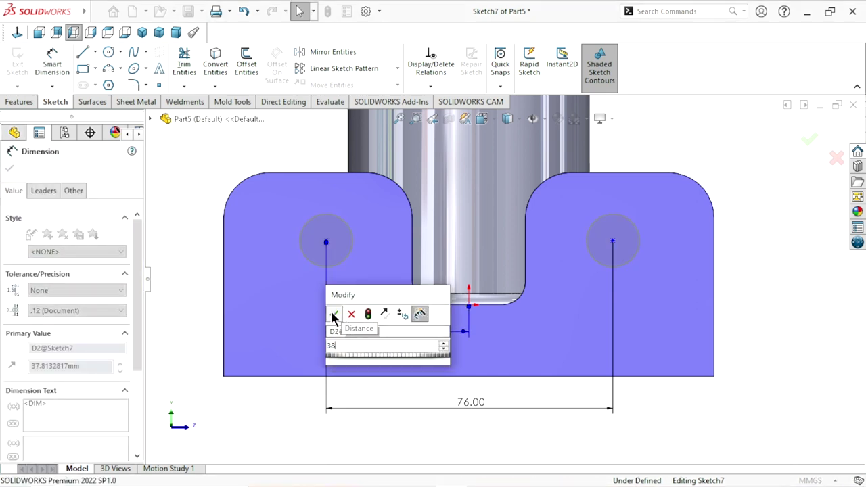
left_click(334, 315)
scroll(528, 277, "up", 2)
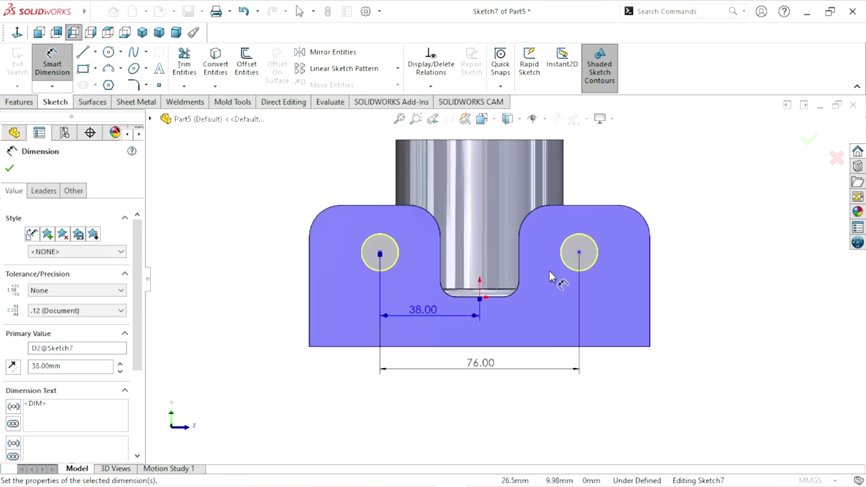
scroll(549, 276, "down", 2)
scroll(433, 362, "up", 1)
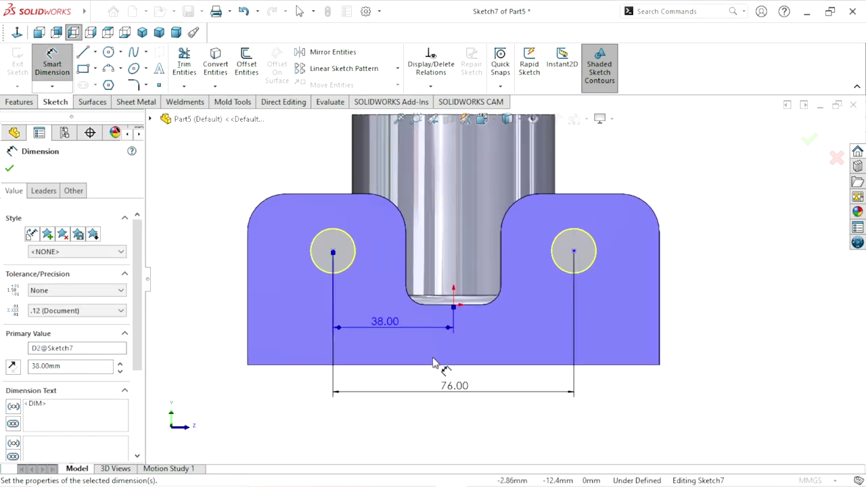
scroll(467, 327, "down", 1)
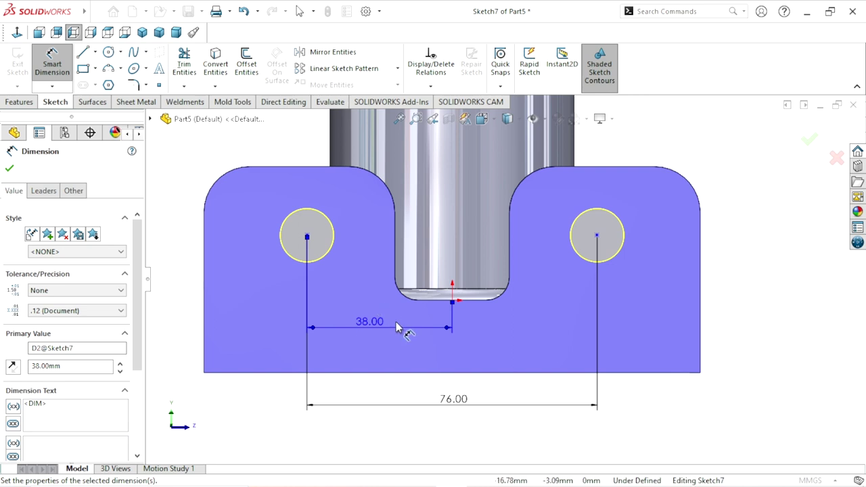
scroll(406, 339, "down", 1)
scroll(477, 321, "up", 1)
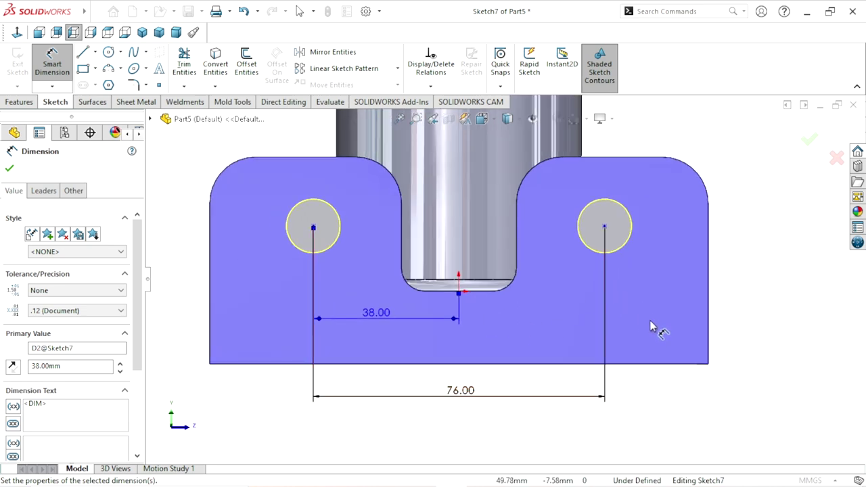
Step: Set the hole centres 36.6 mm above the part's bottom edge and finish dimensioning
left_click(666, 365)
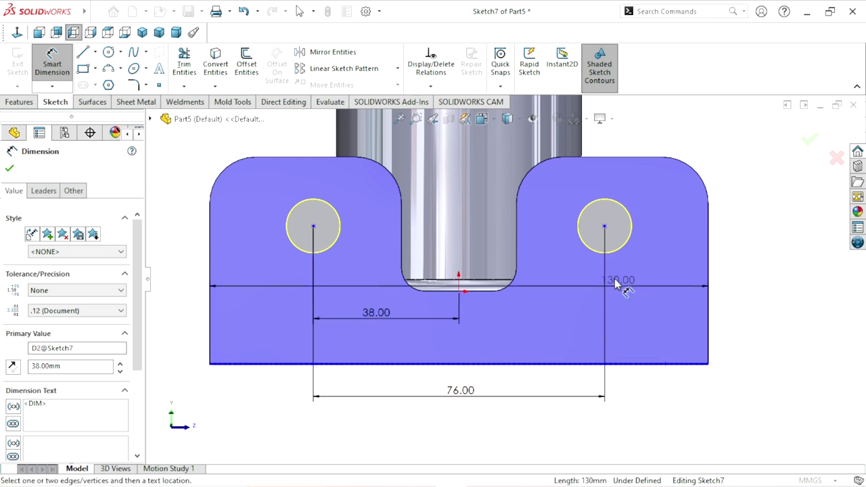
left_click(604, 227)
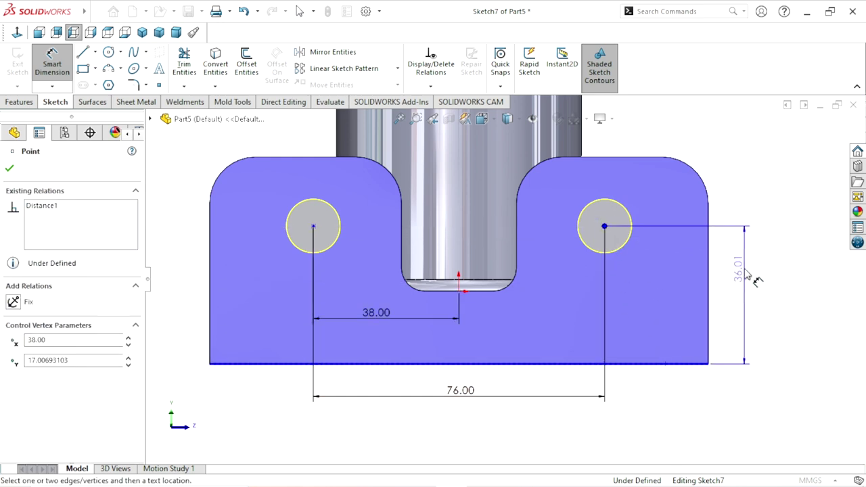
left_click(743, 276)
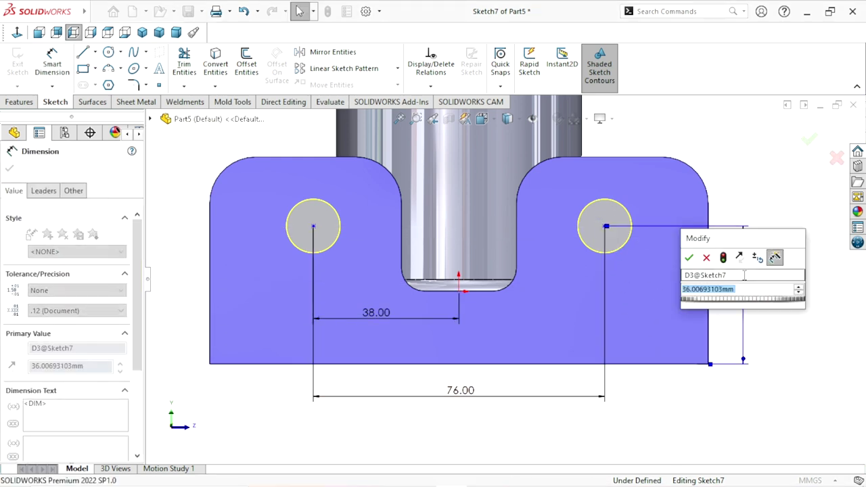
type("36.6")
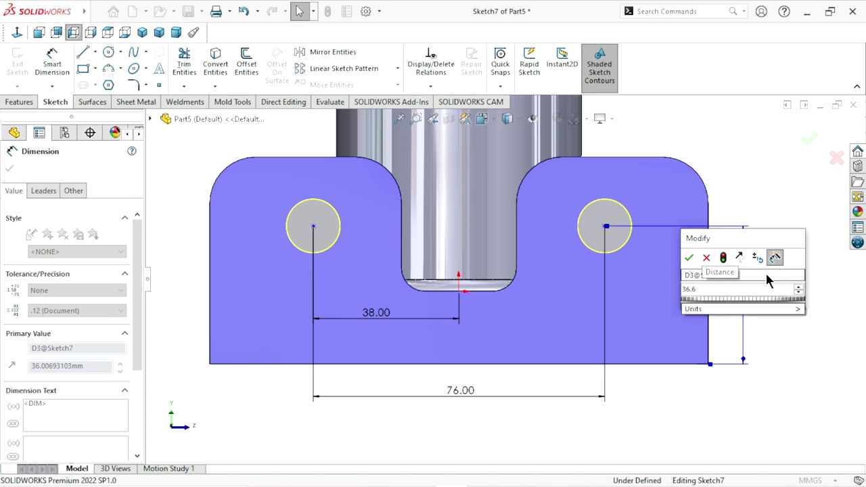
left_click(689, 259)
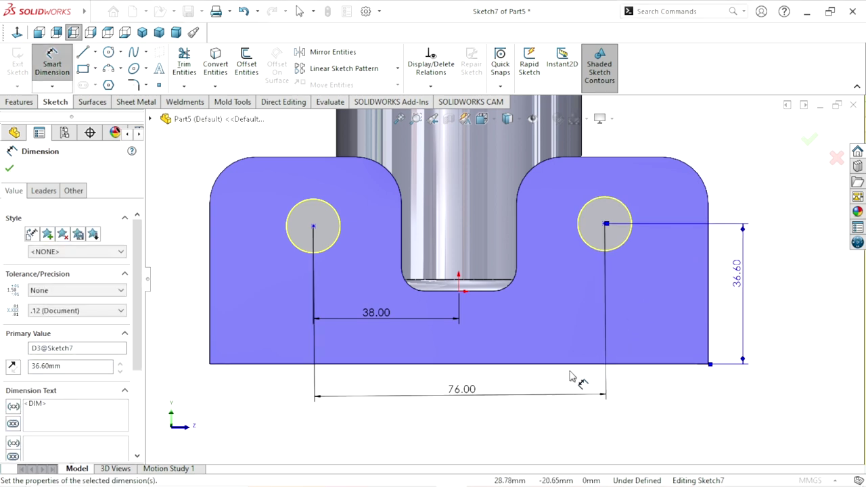
scroll(492, 294, "up", 2)
scroll(491, 299, "down", 2)
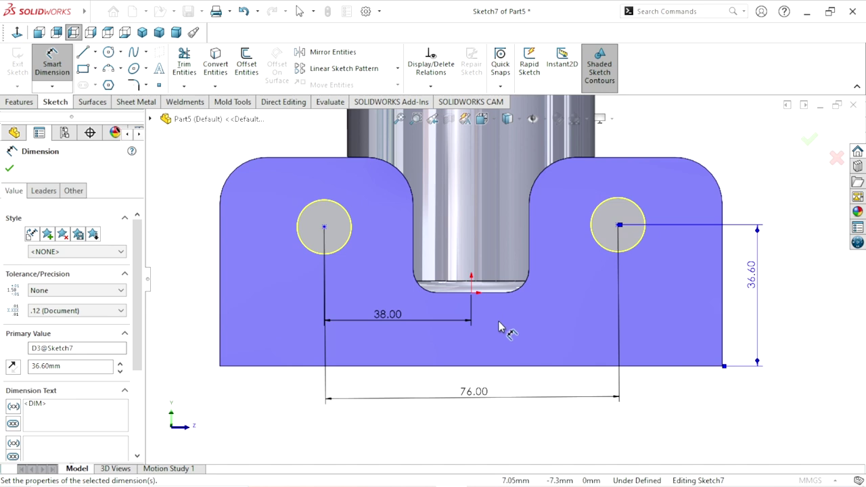
scroll(568, 304, "up", 1)
scroll(477, 287, "down", 1)
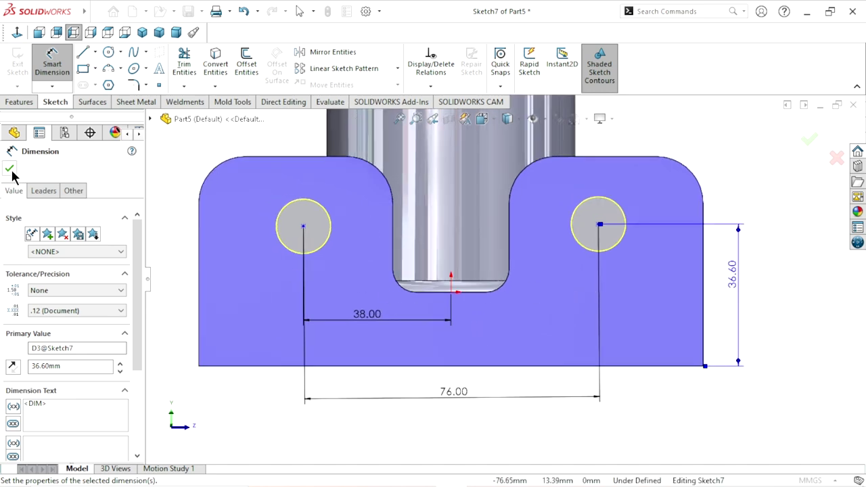
left_click(10, 169)
left_click(96, 52)
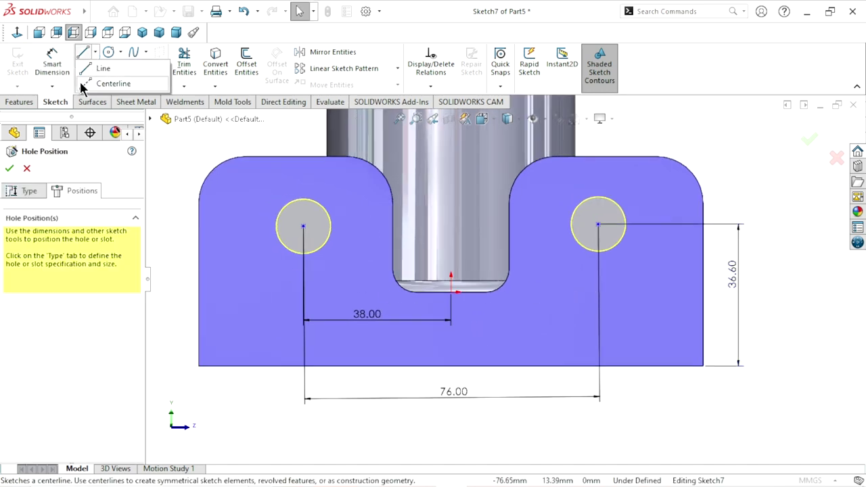
Step: Draw a centerline from the left hole centre to the right hole centre
left_click(98, 84)
left_click(303, 227)
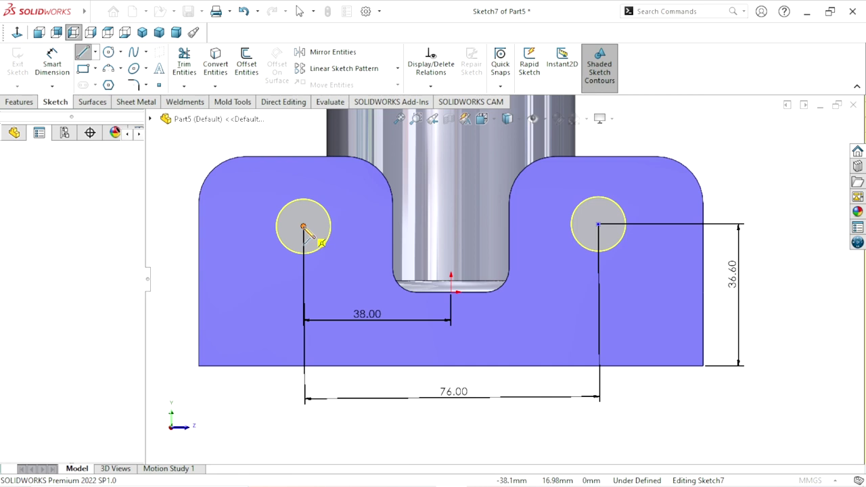
left_click(598, 224)
right_click(736, 174)
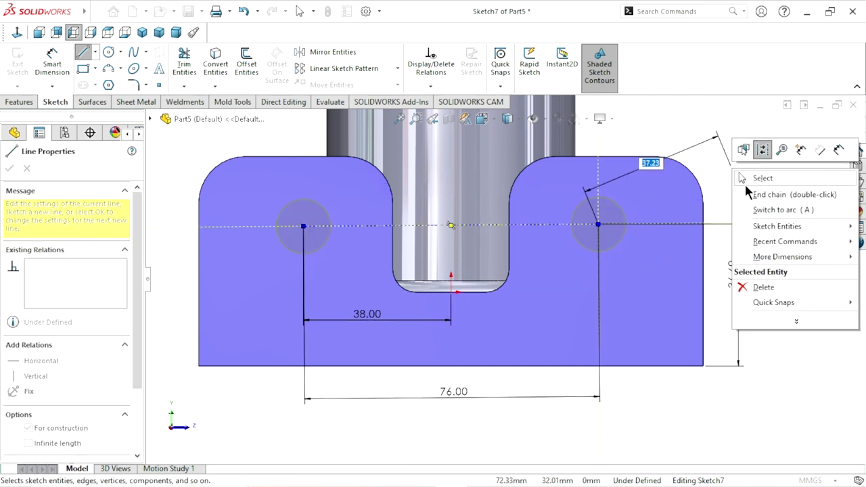
left_click(764, 192)
key("Escape")
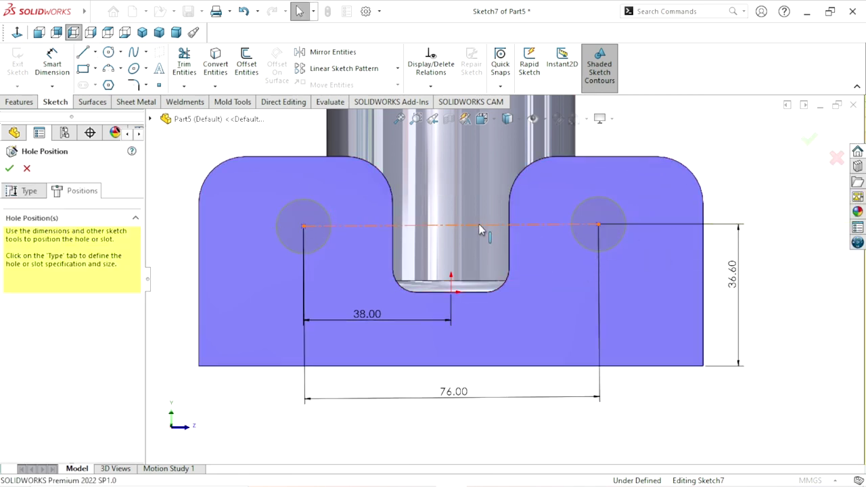
Step: Make the centerline horizontal, then confirm the positions to cut both holes
left_click(478, 223)
left_click(516, 168)
scroll(502, 293, "up", 2)
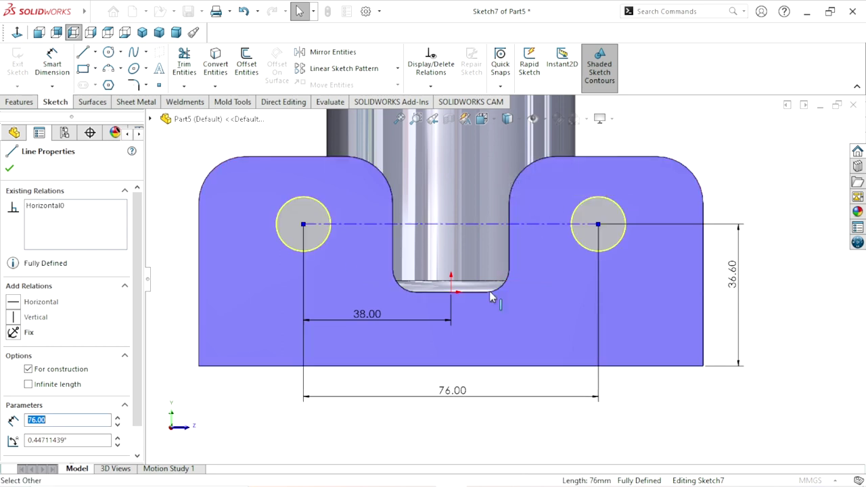
scroll(483, 300, "down", 3)
scroll(406, 301, "up", 3)
left_click(10, 169)
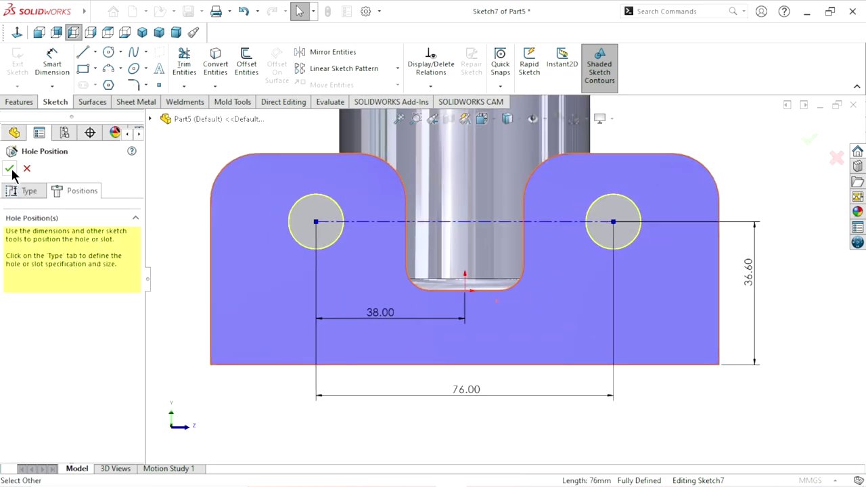
left_click(11, 169)
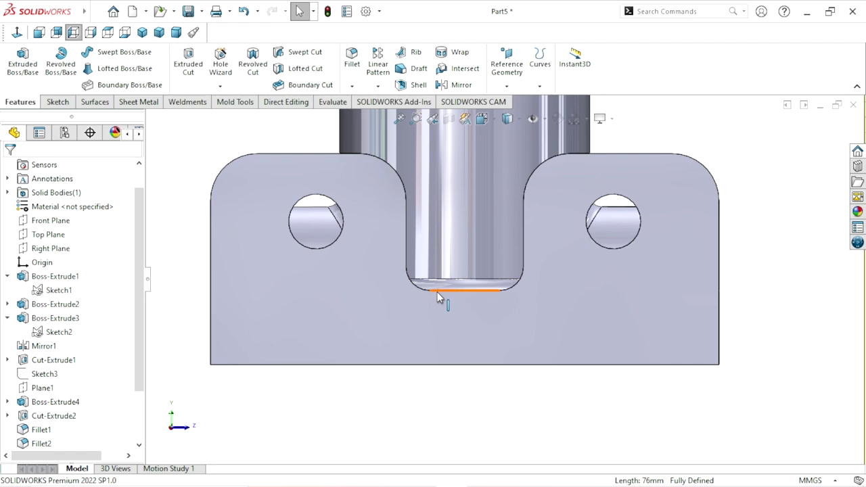
middle_click_drag(485, 292, 389, 335)
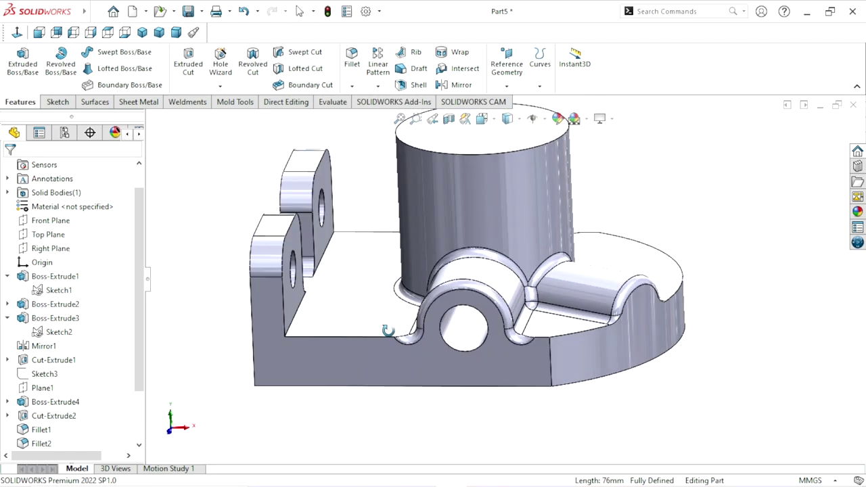
mouse_move(389, 335)
middle_mouse_down()
mouse_move(392, 303)
mouse_move(259, 320)
mouse_move(683, 363)
mouse_move(694, 227)
middle_mouse_up()
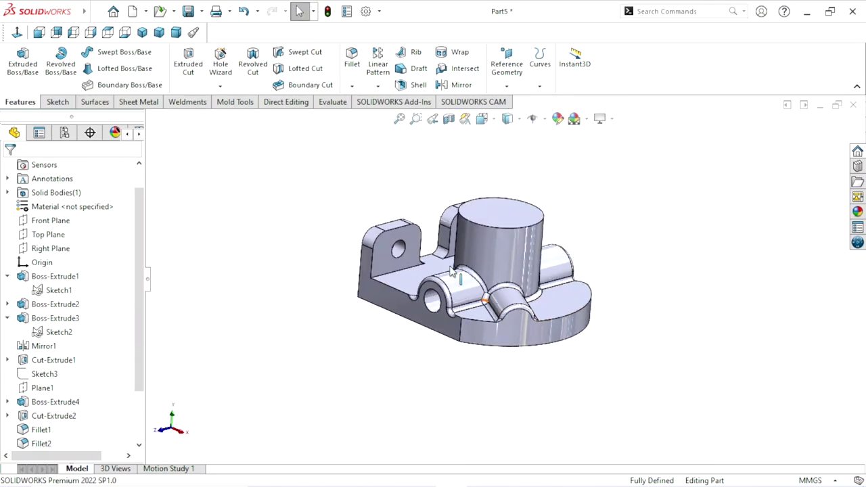
middle_click_drag(693, 227, 588, 283)
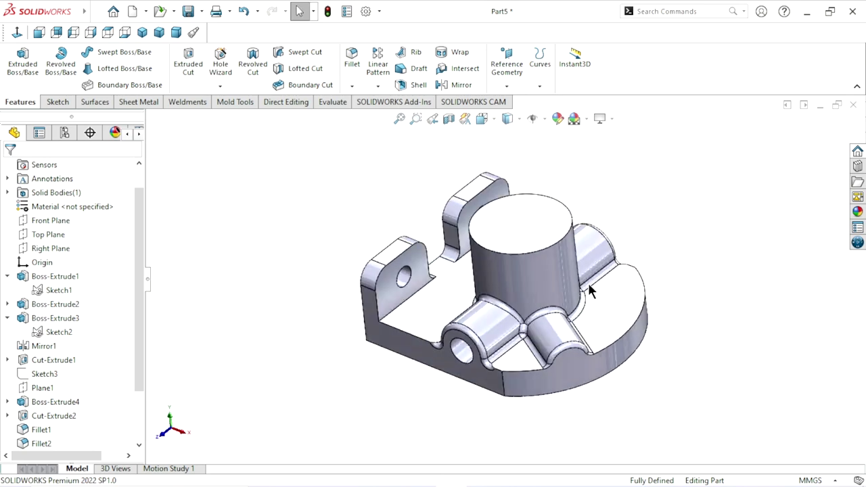
scroll(562, 242, "down", 2)
scroll(540, 292, "up", 3)
scroll(532, 293, "down", 3)
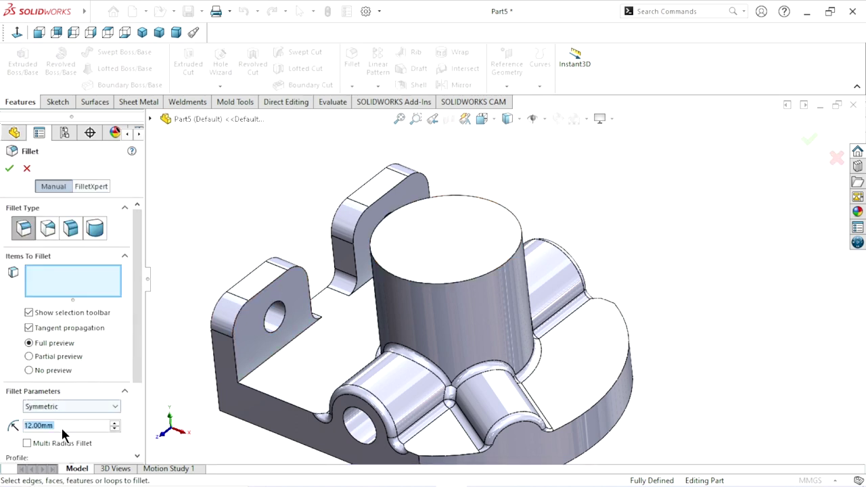
Step: Set the fillet radius to 3 mm and select the rear and front tab edge chains
type("3")
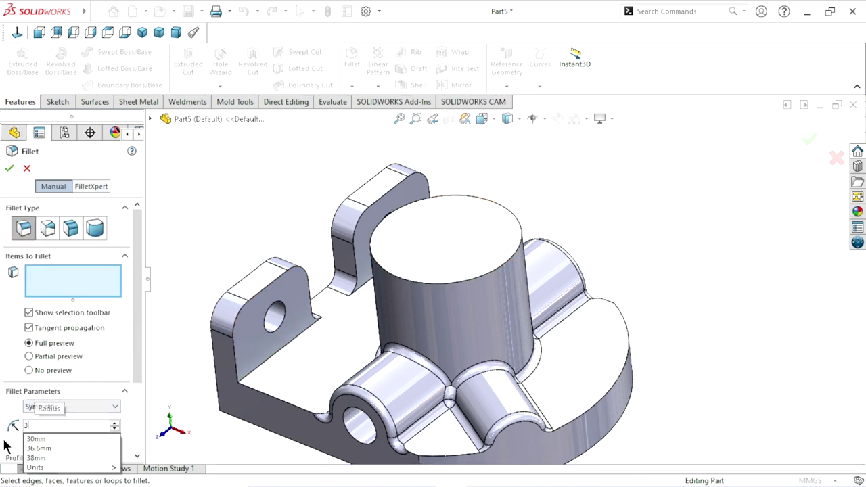
key("Return")
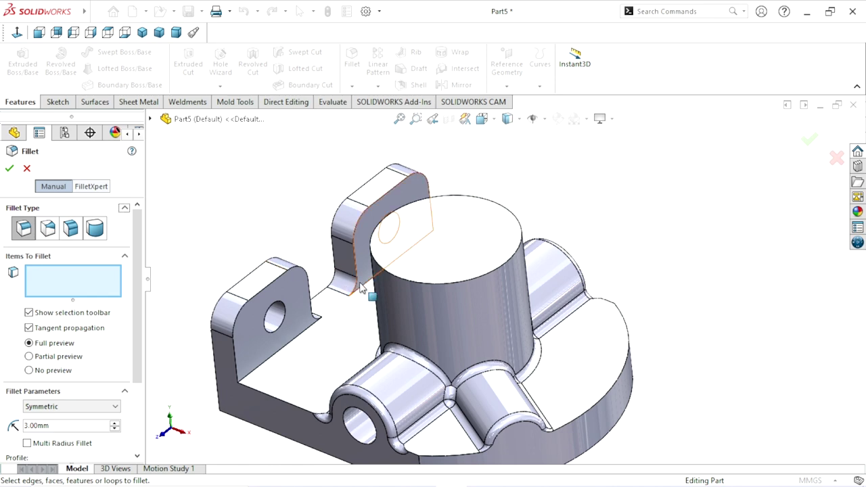
left_click(371, 225)
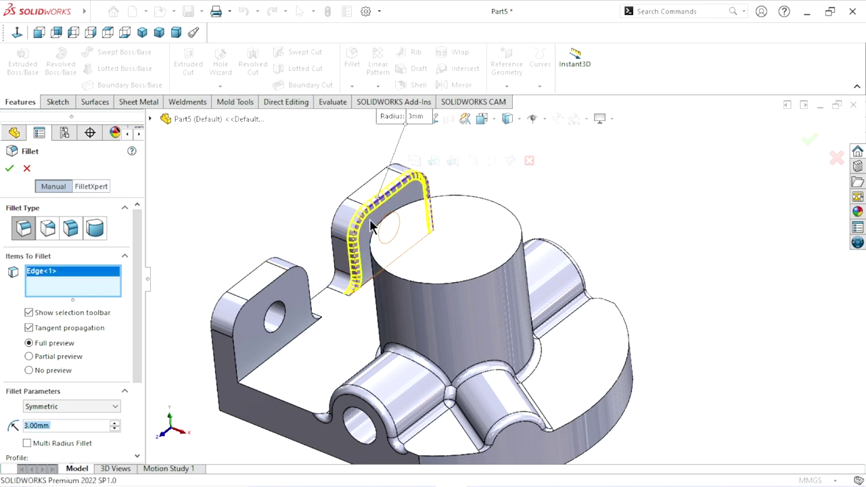
scroll(338, 286, "down", 1)
scroll(333, 276, "down", 1)
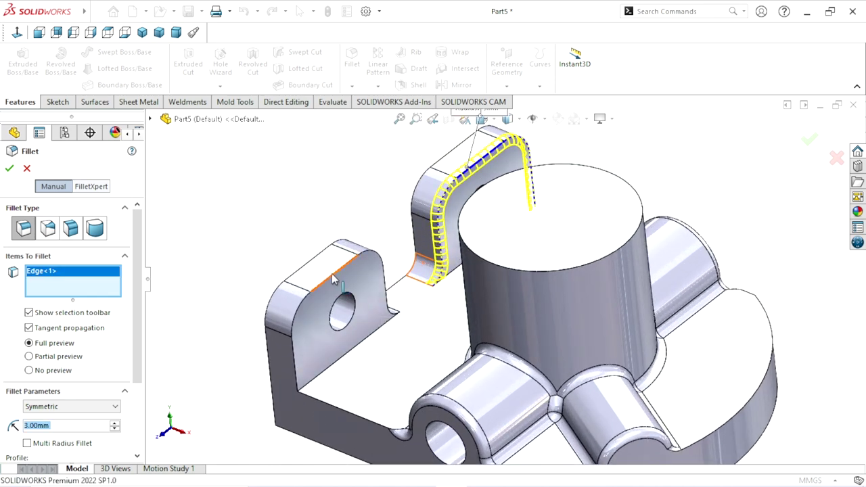
left_click(391, 303)
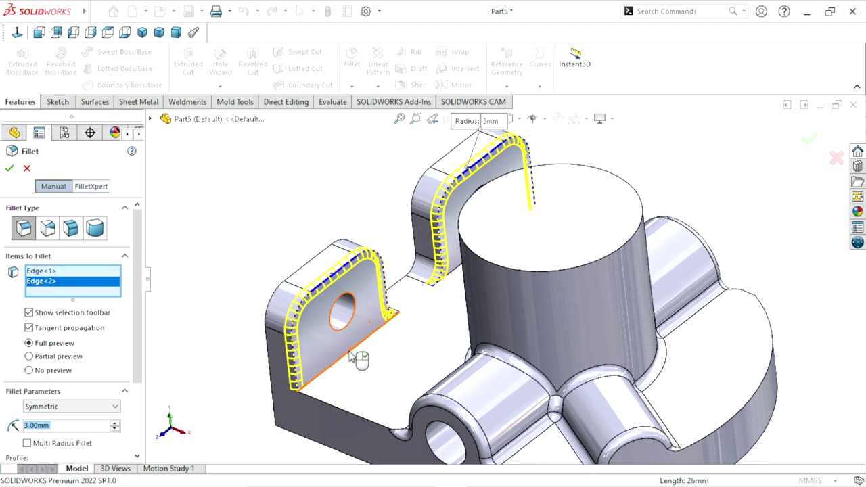
Step: Add the front tab's bottom edge and a fourth edge to the 3 mm fillet
left_click(351, 355)
scroll(379, 369, "up", 1)
scroll(413, 369, "up", 1)
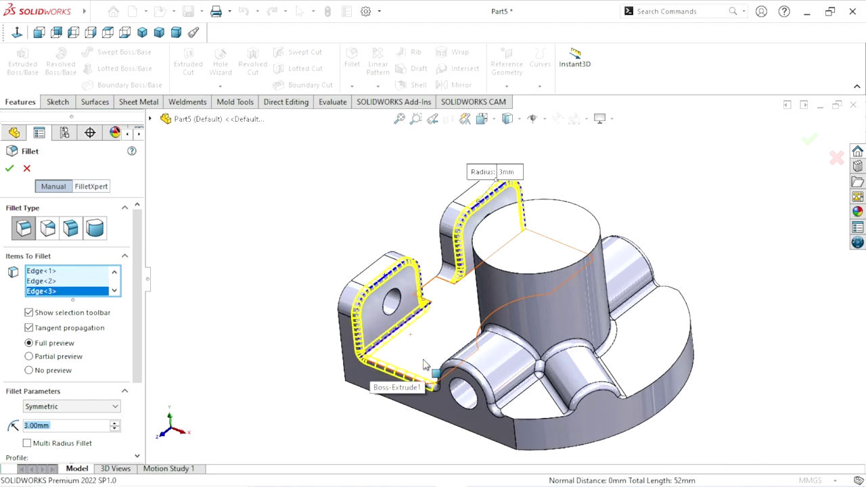
scroll(426, 365, "down", 1)
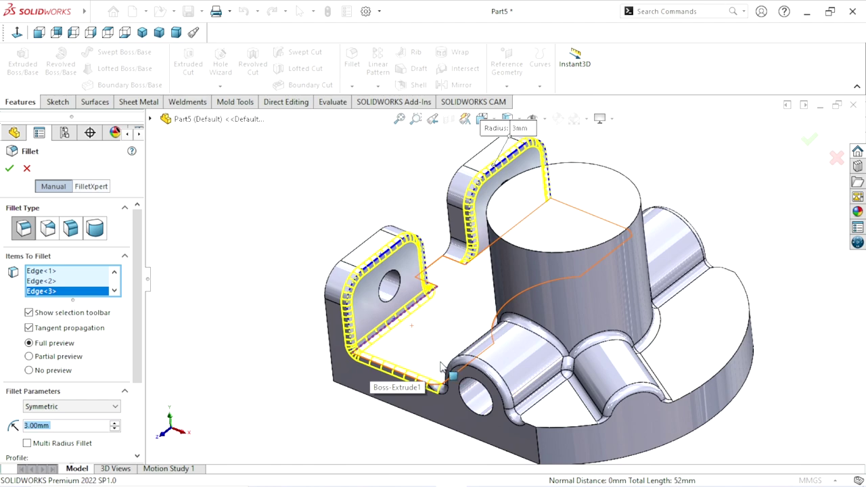
scroll(469, 340, "down", 1)
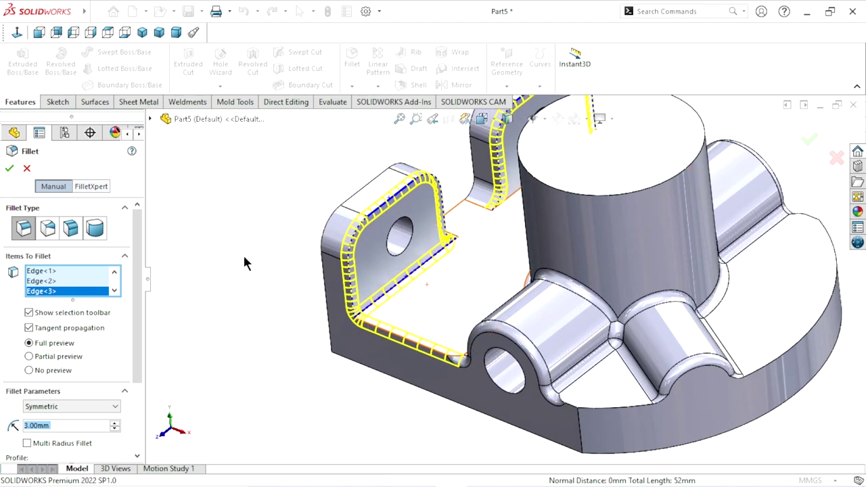
left_click(515, 200)
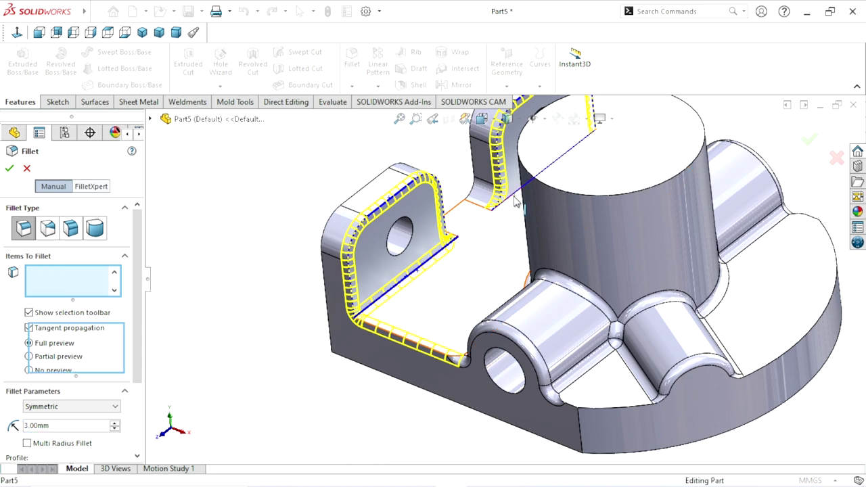
mouse_move(232, 242)
middle_mouse_down()
mouse_move(544, 260)
mouse_move(554, 343)
middle_mouse_up()
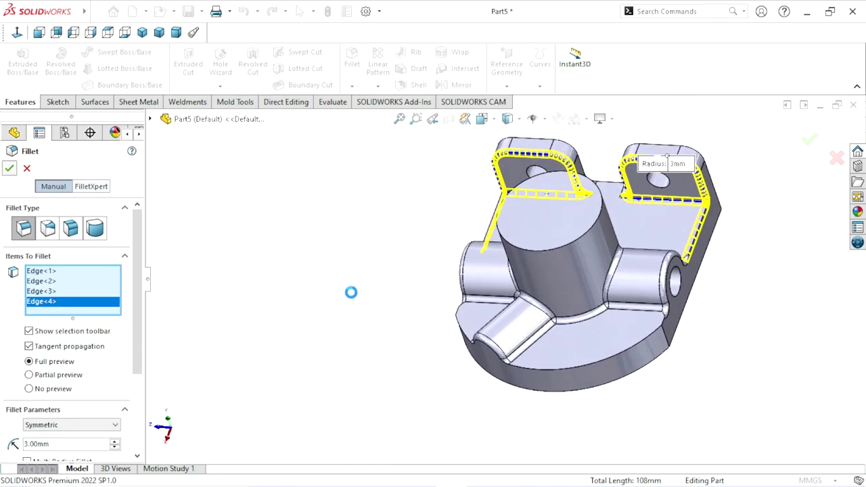
Step: Finish the fillet, inspect the rounded lugs, and start a new 3 mm fillet in isometric view
key("f")
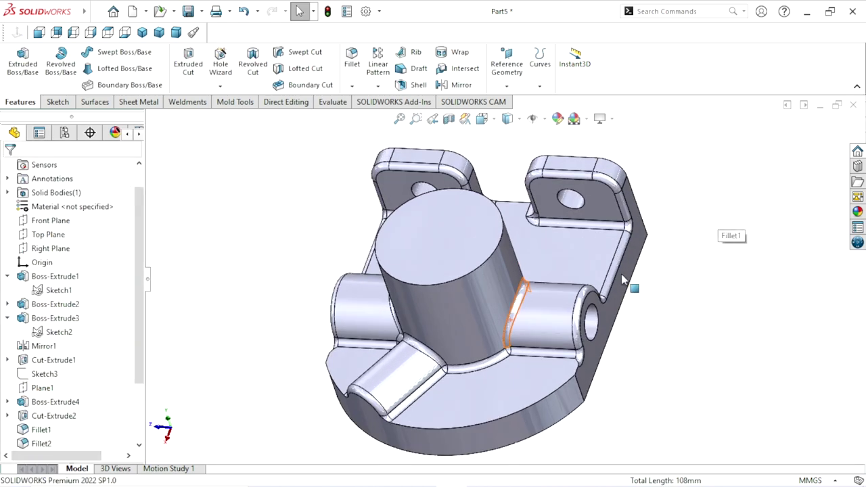
mouse_move(628, 299)
middle_mouse_down()
mouse_move(668, 261)
mouse_move(447, 323)
mouse_move(595, 271)
mouse_move(579, 289)
mouse_move(560, 216)
mouse_move(589, 269)
mouse_move(579, 248)
mouse_move(501, 311)
mouse_move(466, 354)
middle_mouse_up()
scroll(420, 279, "down", 3)
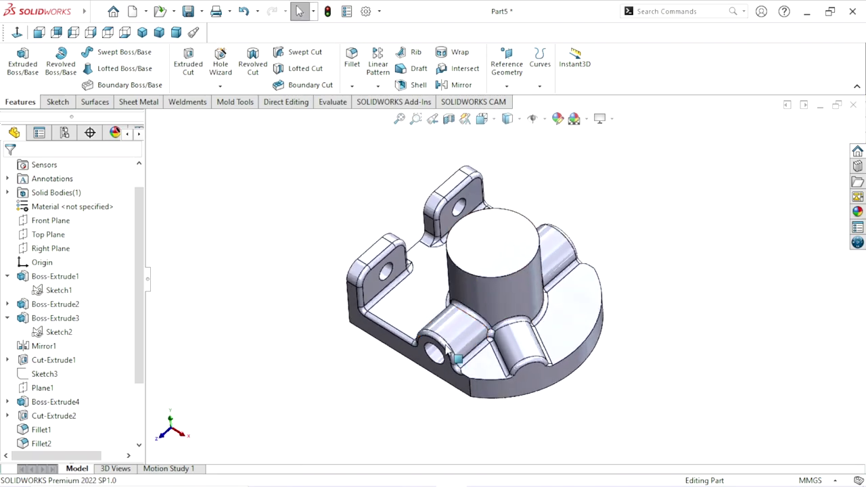
scroll(455, 355, "down", 2)
key("Return")
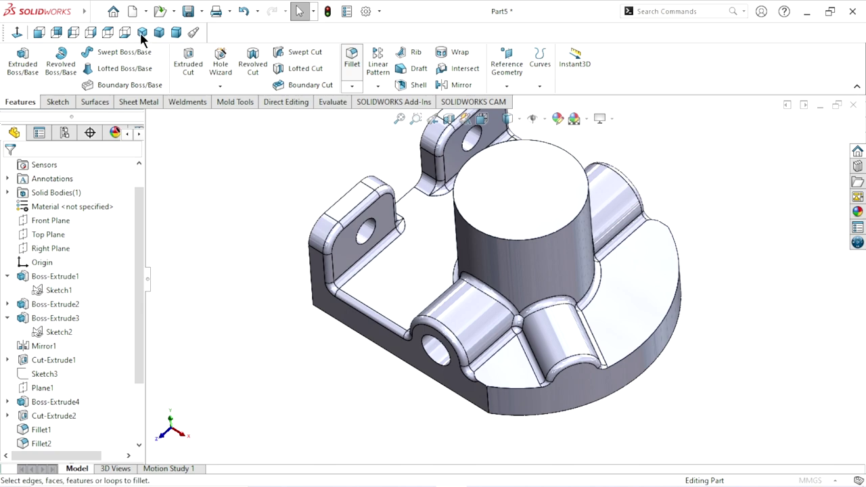
left_click(142, 32)
scroll(462, 308, "down", 2)
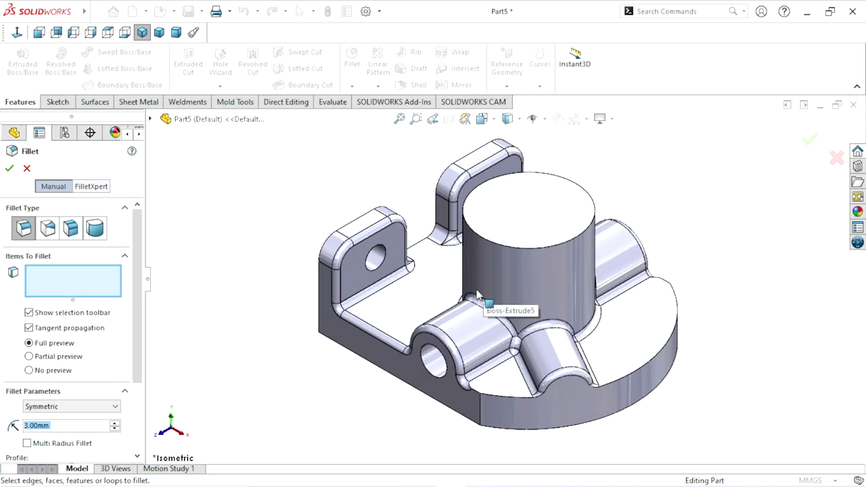
Step: In FilletXpert's Change mode, select the two fillets along the tabs' base edges
left_click(88, 186)
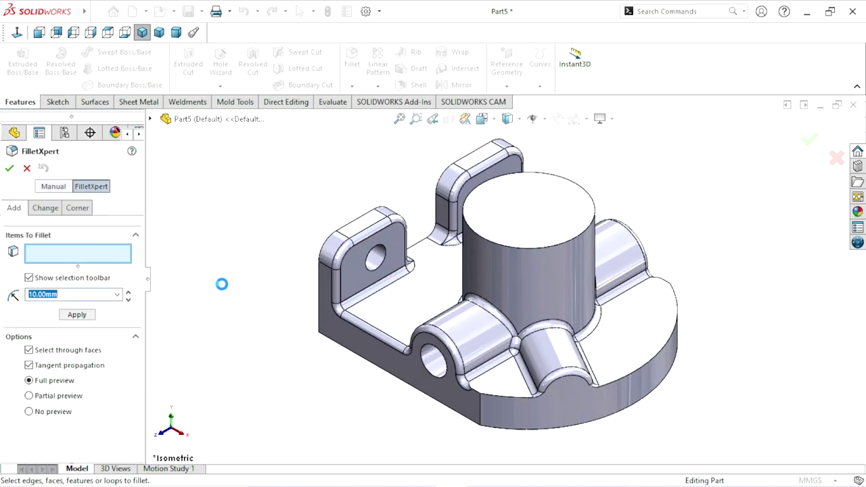
left_click(50, 210)
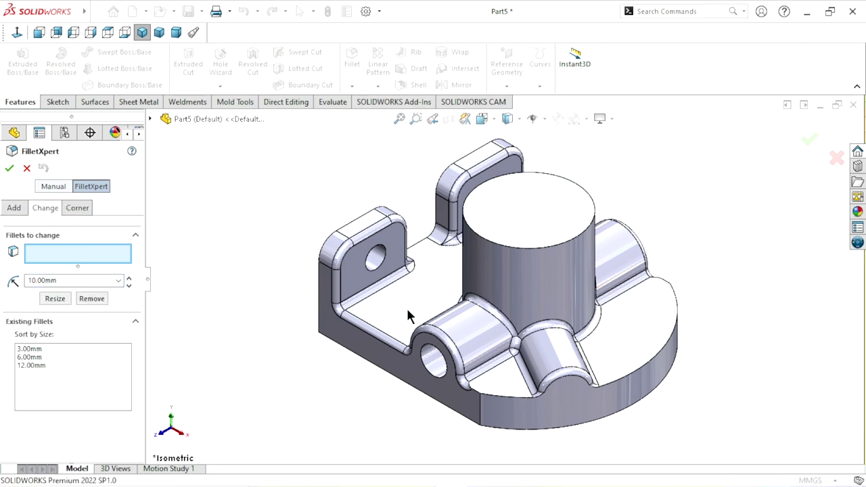
scroll(379, 332, "down", 3)
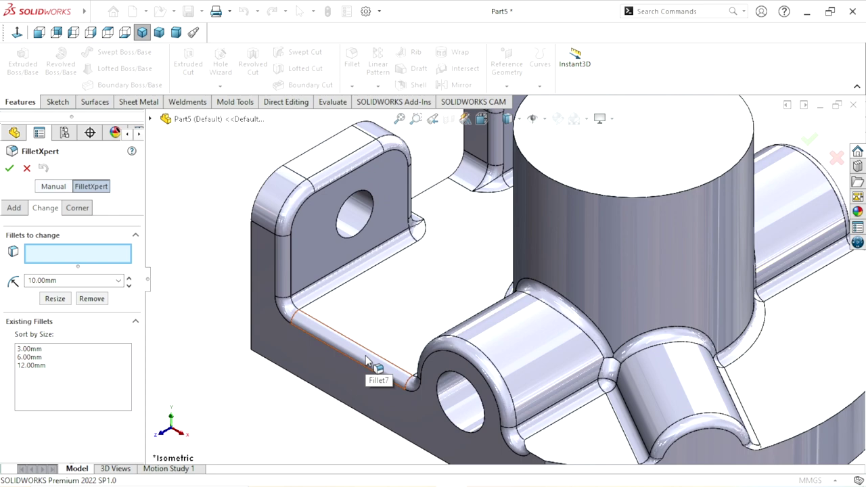
left_click(370, 359)
scroll(359, 352, "up", 1)
scroll(649, 253, "up", 3)
middle_click_drag(650, 253, 651, 360)
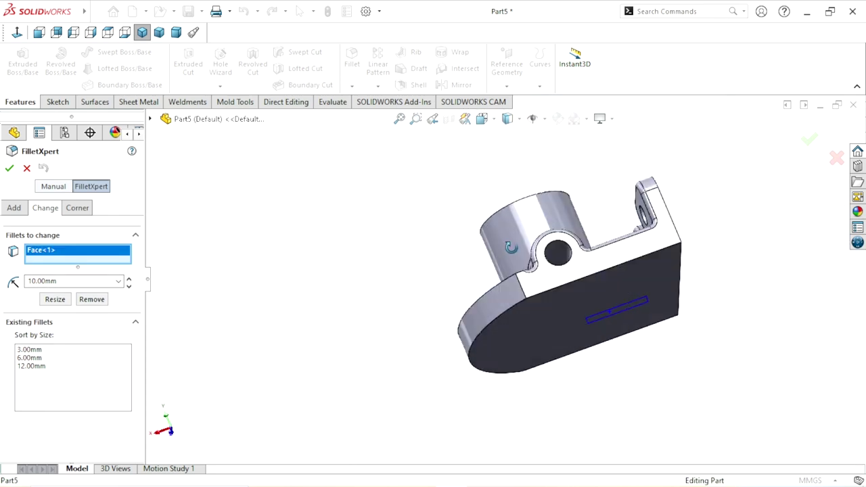
scroll(636, 341, "down", 4)
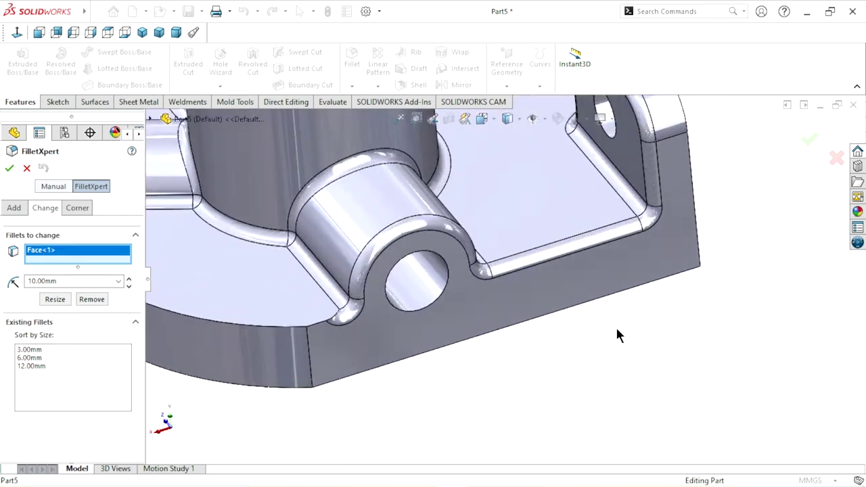
left_click(567, 250)
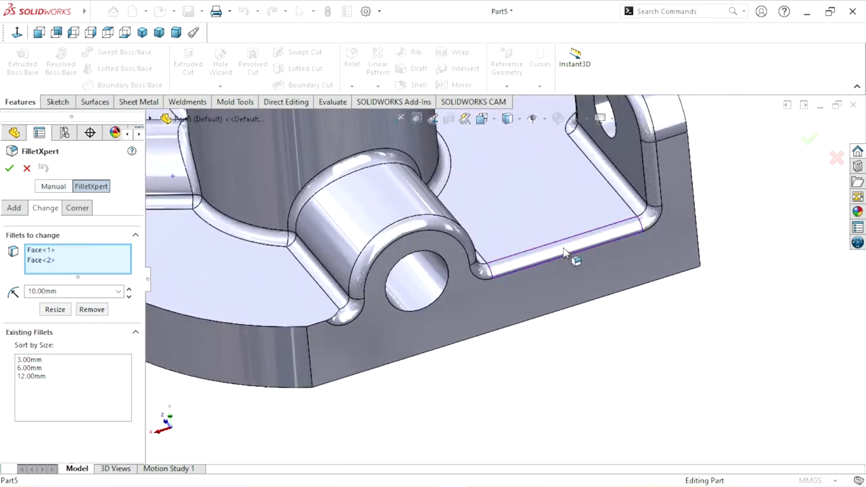
Step: Remove the two selected base-edge fillets, accept the change, and inspect the result
left_click(80, 308)
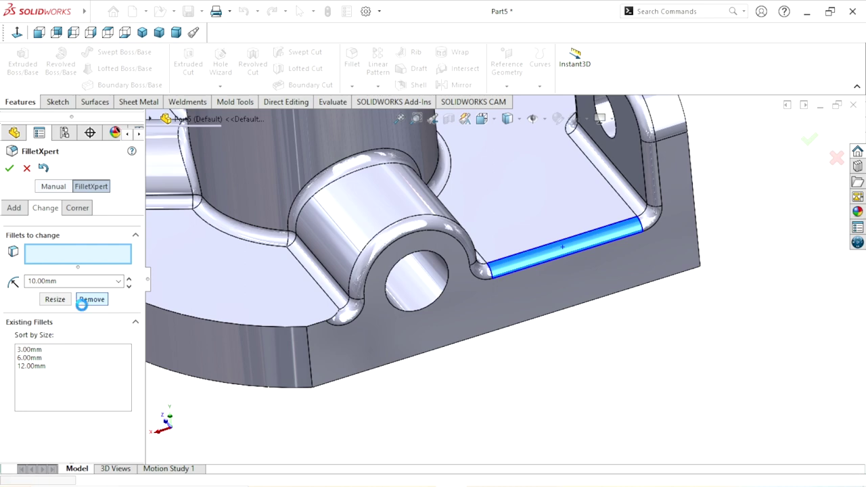
left_click(8, 168)
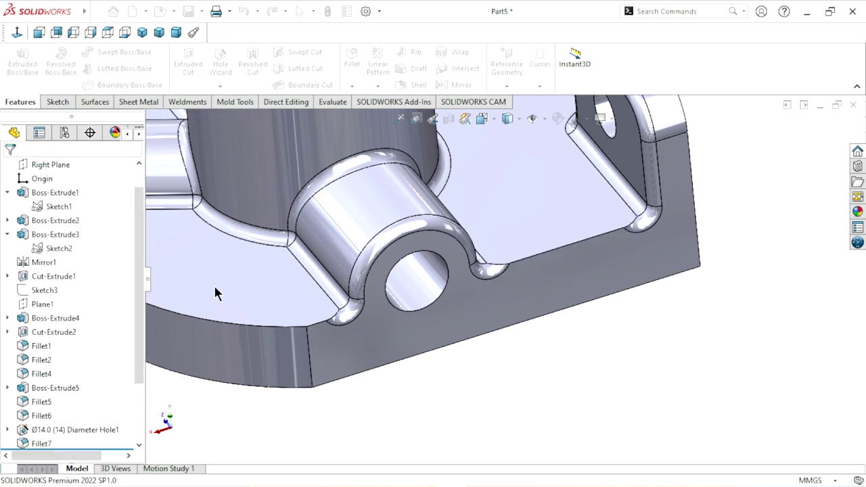
middle_click_drag(495, 251, 456, 338)
scroll(456, 338, "up", 3)
scroll(514, 309, "down", 5)
mouse_move(514, 309)
middle_mouse_down()
mouse_move(519, 234)
mouse_move(499, 264)
middle_mouse_up()
Step: Return to isometric view and start a sketch on the base's curved side face
scroll(499, 263, "up", 3)
scroll(498, 264, "down", 4)
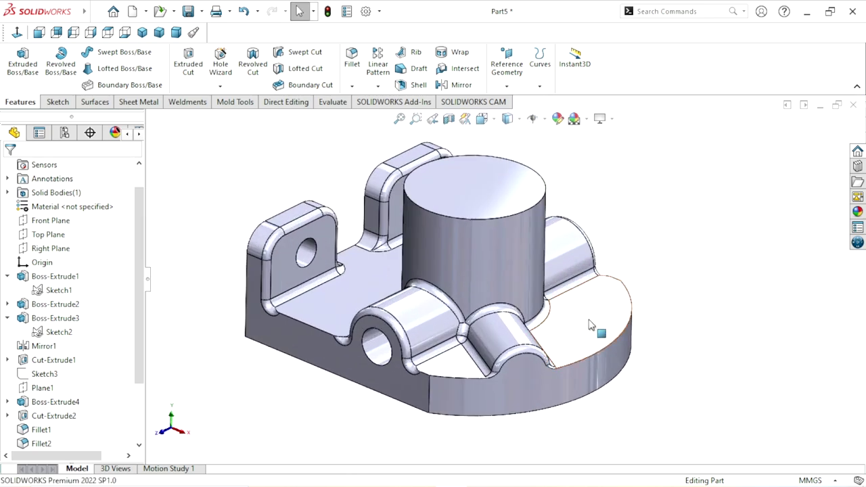
scroll(547, 332, "up", 2)
scroll(534, 326, "down", 3)
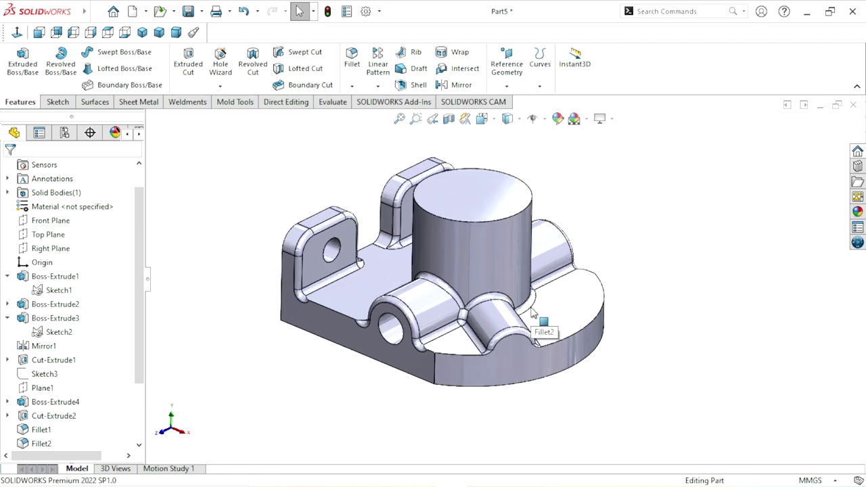
scroll(534, 335, "up", 2)
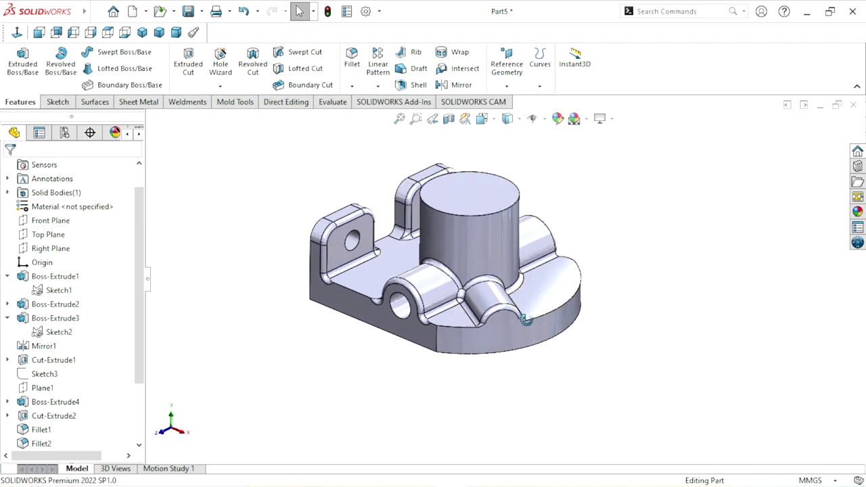
middle_click_drag(534, 331, 542, 339)
scroll(554, 247, "down", 2)
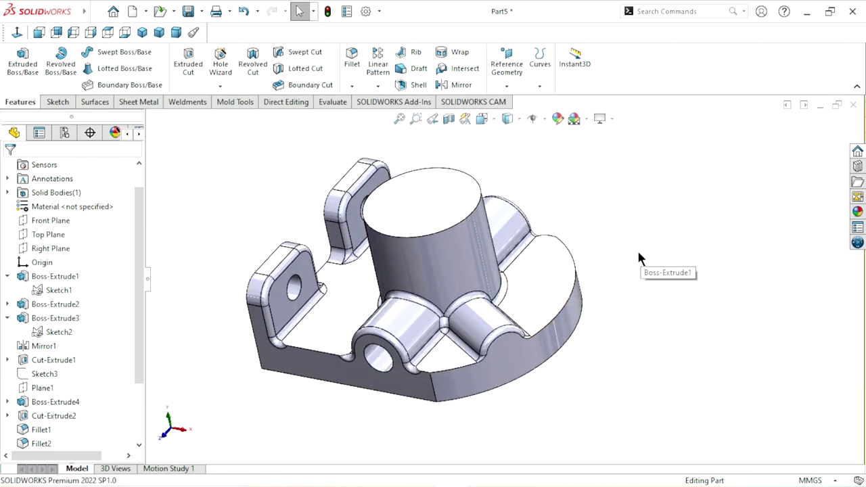
key("ctrl+7")
left_click(515, 285)
left_click(572, 250)
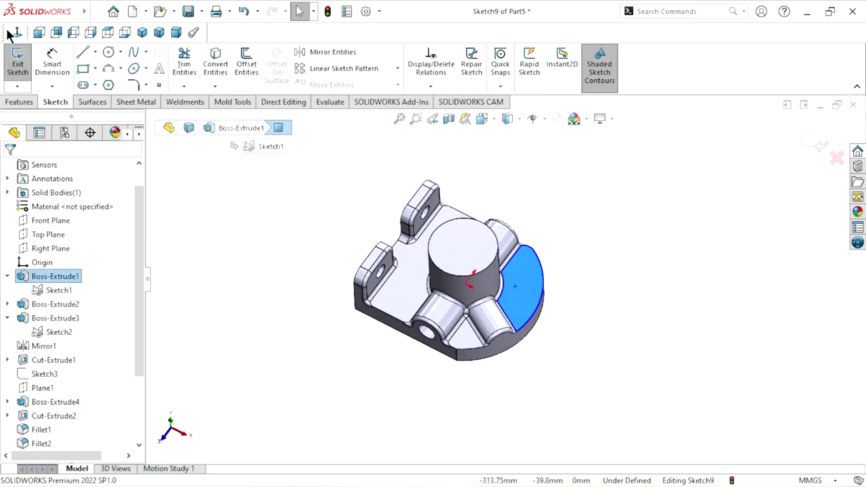
Step: Reselect the flat top face around the tabs and go back to the Features tools
scroll(508, 278, "up", 3)
scroll(660, 284, "down", 4)
left_click(656, 339)
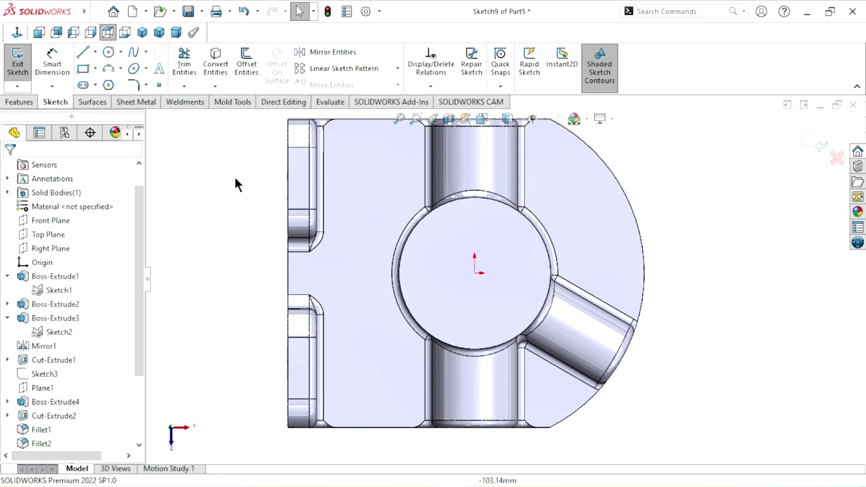
left_click(365, 275)
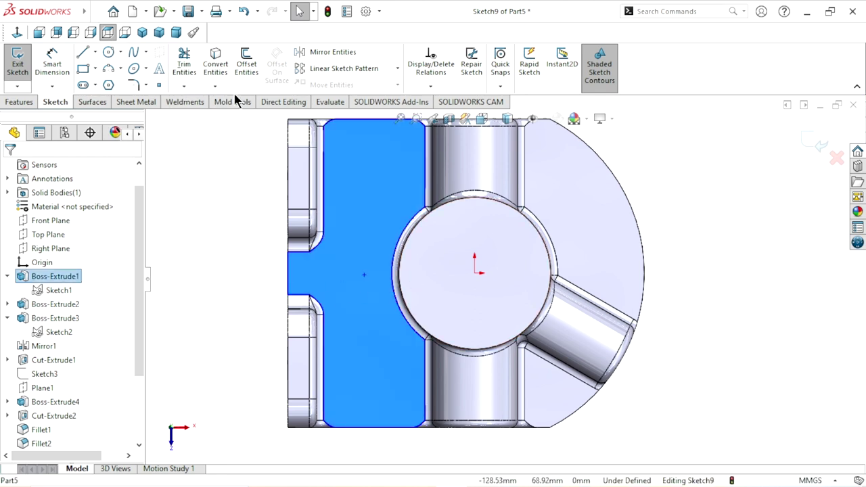
left_click(26, 103)
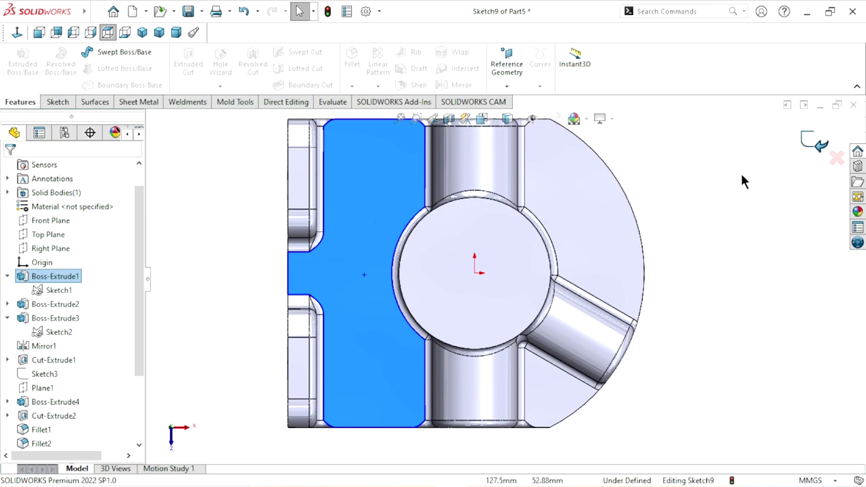
Step: Discard the unfinished Sketch9 and select the bracket's flat top face
left_click(673, 260)
mouse_move(673, 261)
middle_mouse_down()
mouse_move(667, 167)
mouse_move(670, 271)
mouse_move(738, 221)
middle_mouse_up()
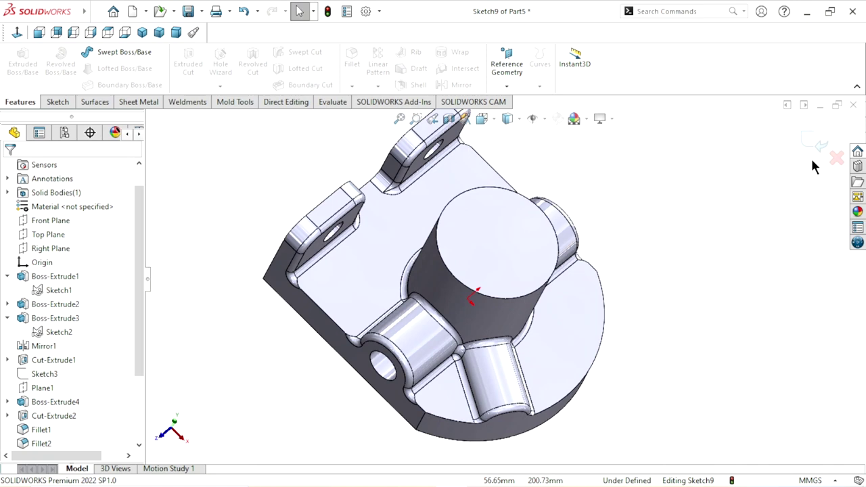
left_click(492, 256)
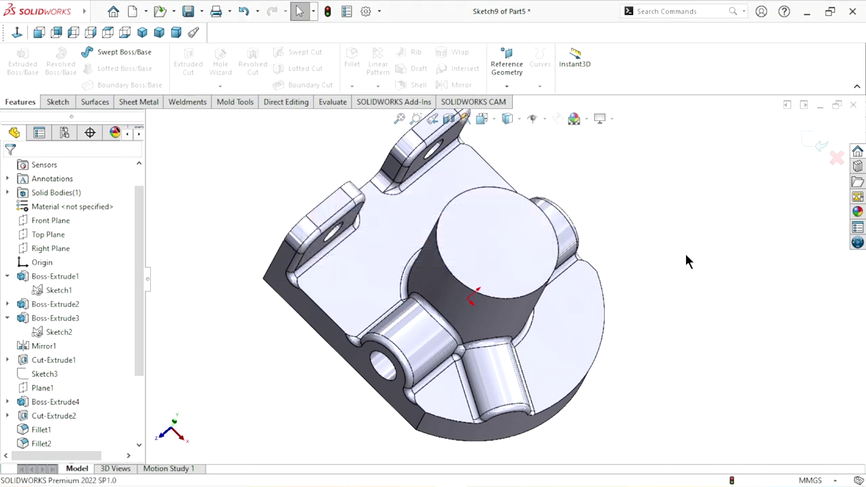
middle_click_drag(618, 234, 600, 307)
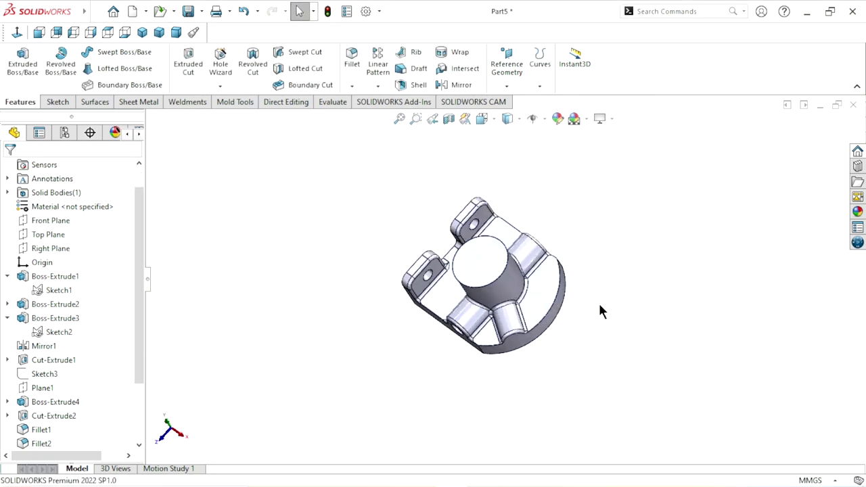
left_click(447, 297)
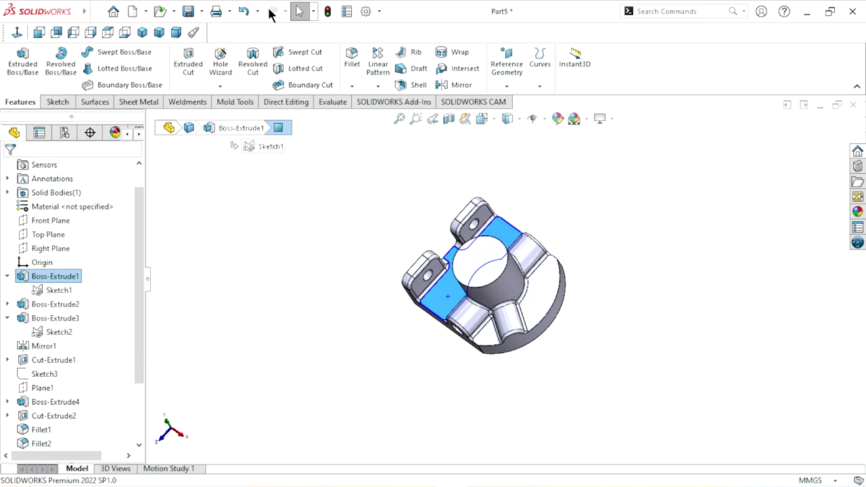
Step: View the top face normal-to and set the counterbore to Hex Bolt, size M8
key("ctrl+8")
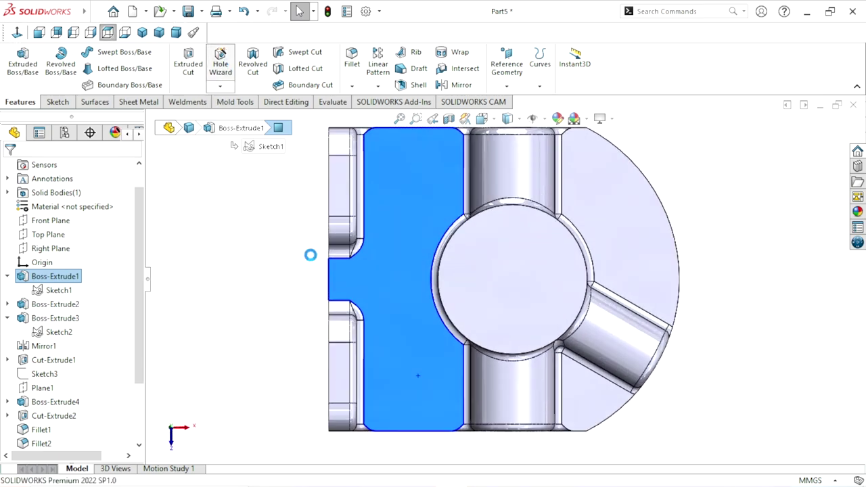
scroll(309, 252, "up", 2)
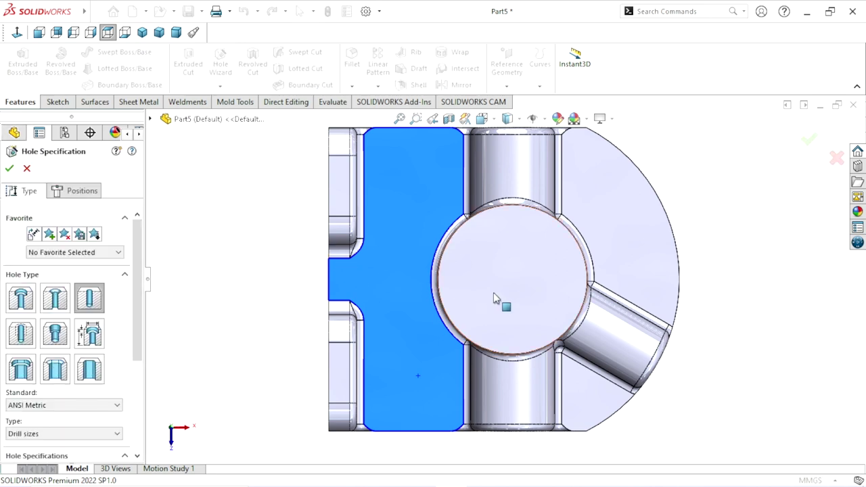
scroll(580, 310, "down", 2)
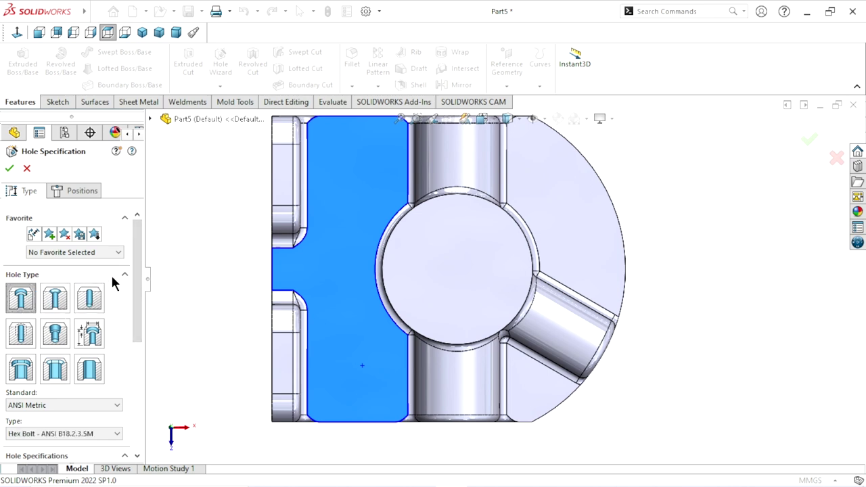
left_click_drag(139, 265, 132, 339)
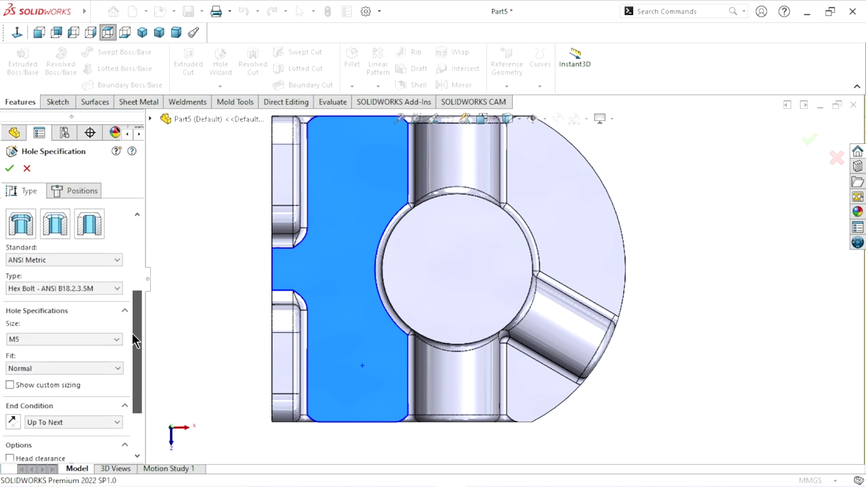
left_click(119, 285)
left_click(103, 295)
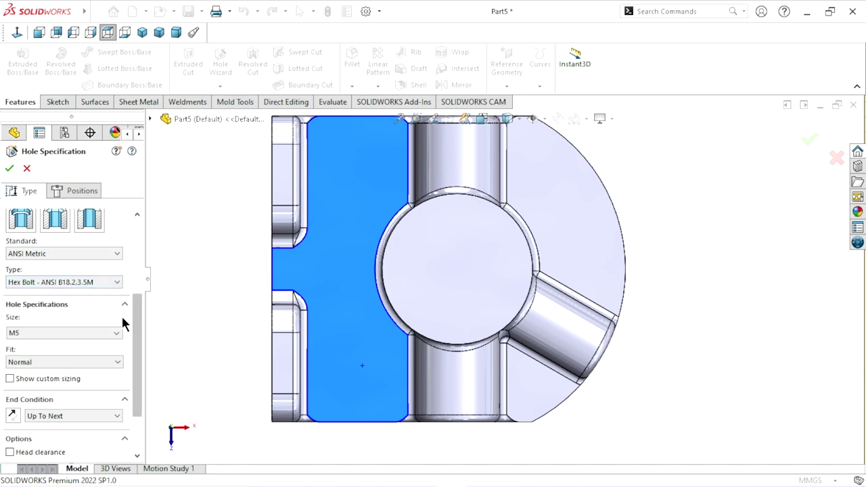
left_click(108, 334)
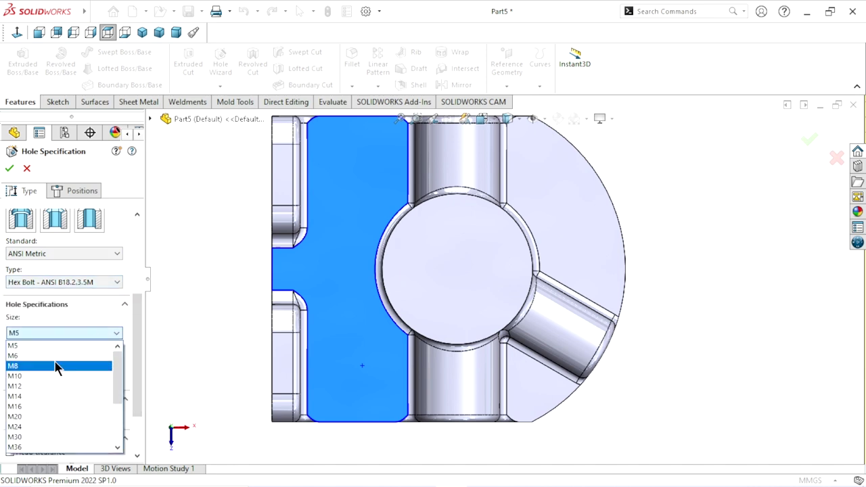
left_click(84, 363)
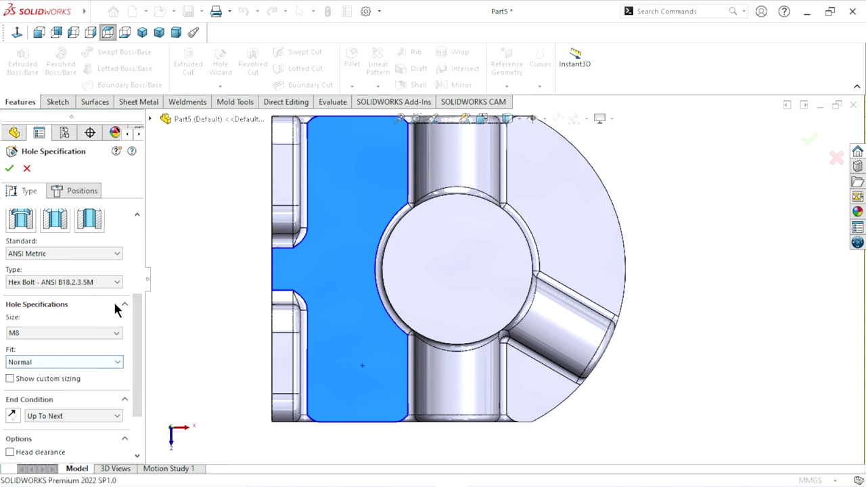
Step: Place the M8 hole centre on the top face and create the hole
left_click(77, 196)
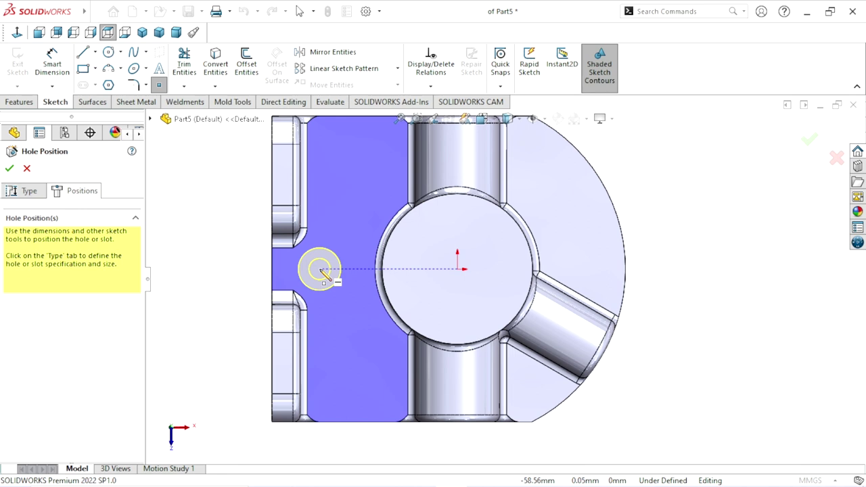
left_click(320, 270)
scroll(488, 287, "up", 3)
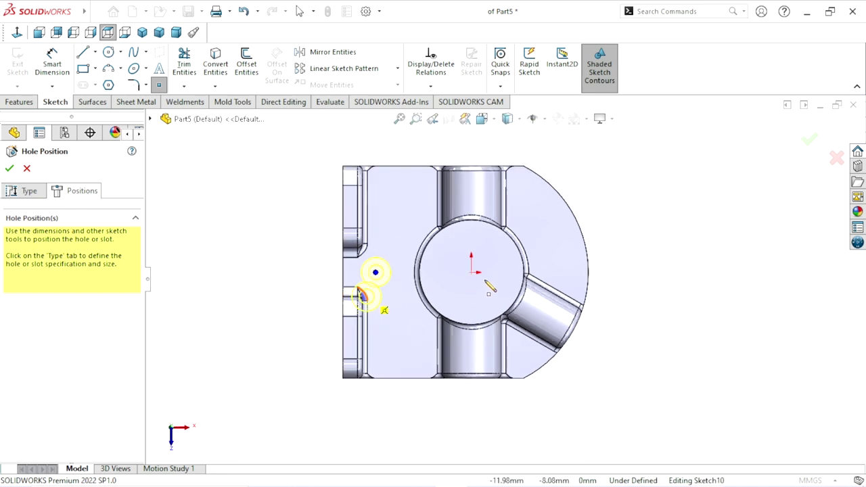
scroll(488, 287, "down", 1)
scroll(488, 287, "down", 1)
scroll(489, 287, "down", 1)
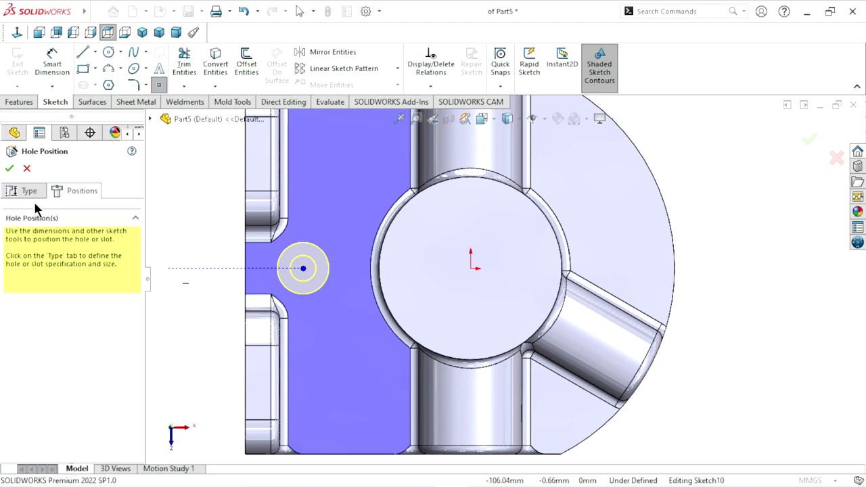
left_click(10, 169)
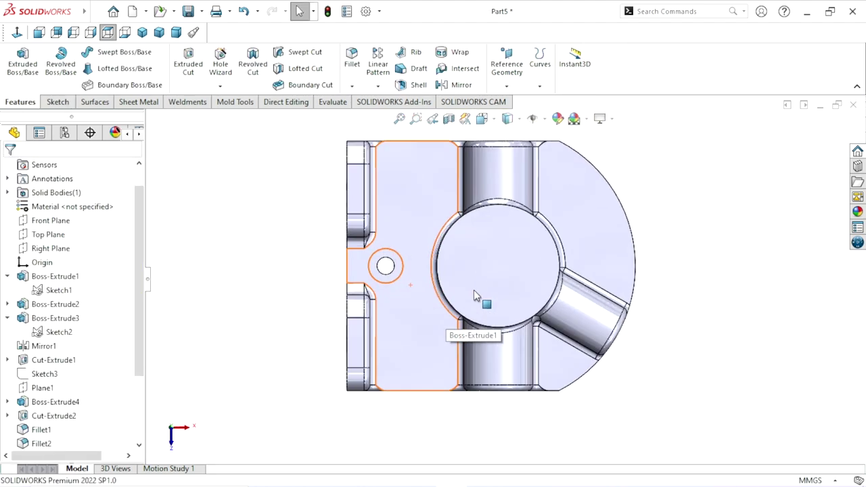
Step: Review the Hex Bolt M8 hole settings and move on to positioning
scroll(467, 285, "down", 1)
scroll(429, 290, "down", 1)
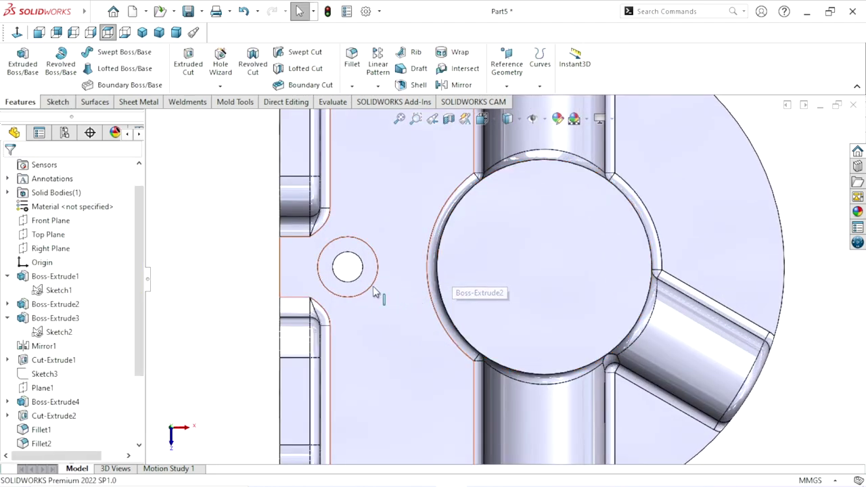
scroll(434, 287, "up", 2)
scroll(374, 215, "up", 1)
scroll(506, 268, "down", 1)
scroll(511, 268, "down", 1)
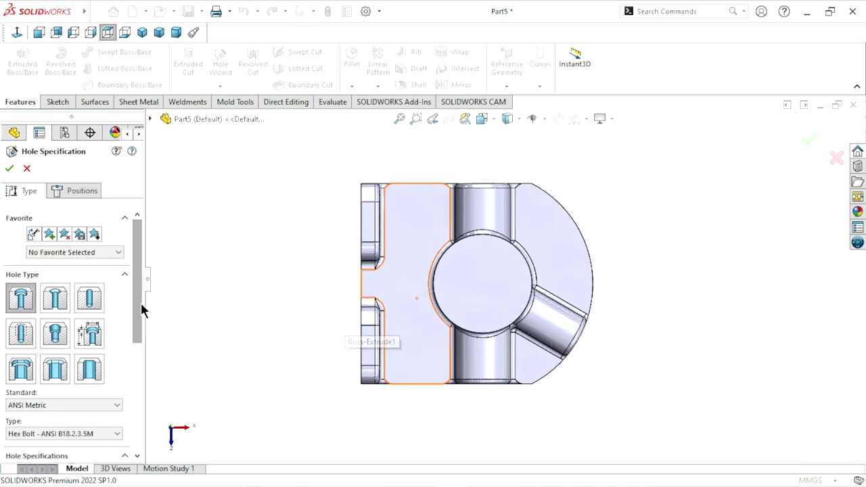
left_click_drag(136, 246, 139, 348)
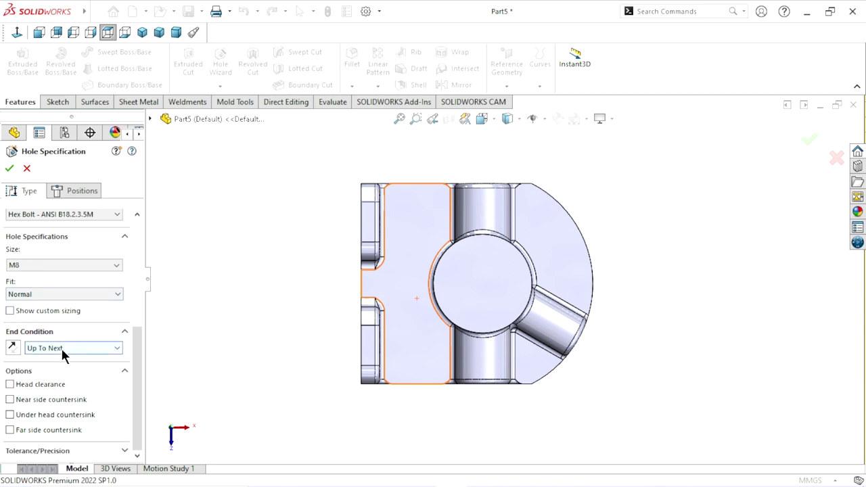
left_click(64, 196)
Step: Place a single M8 hole centre on the top face, left of the central bore
scroll(411, 290, "down", 3)
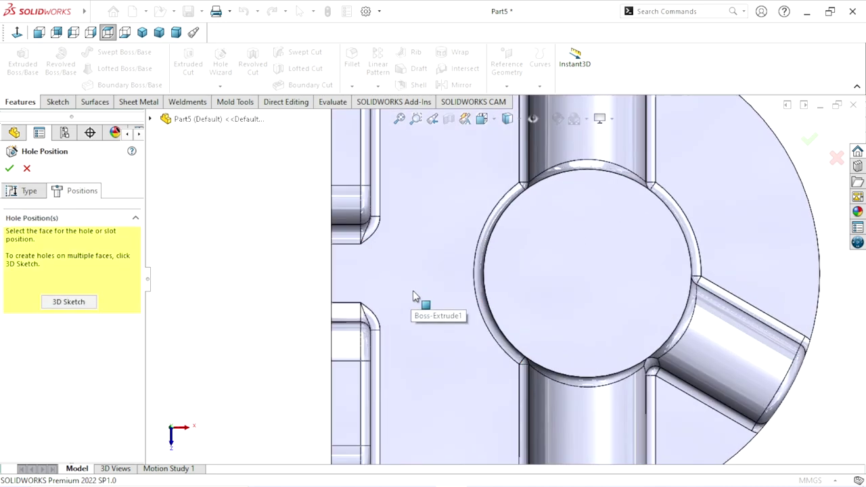
left_click(402, 274)
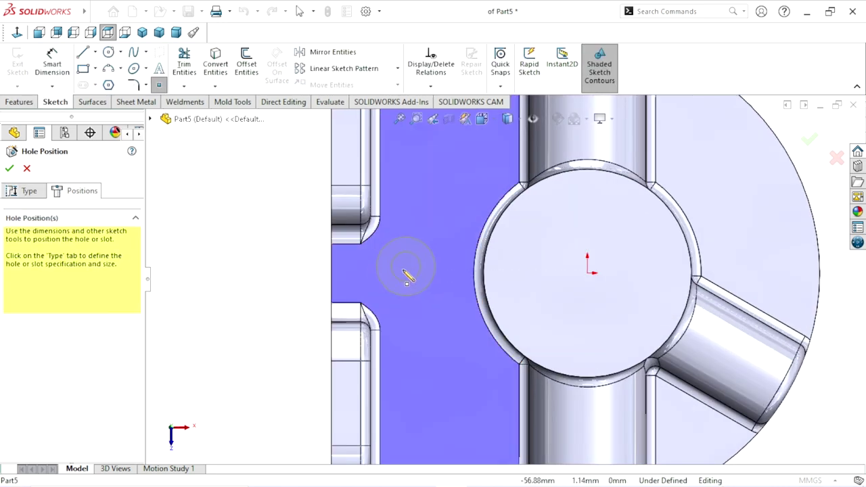
left_click(403, 274)
key("Escape")
key("f")
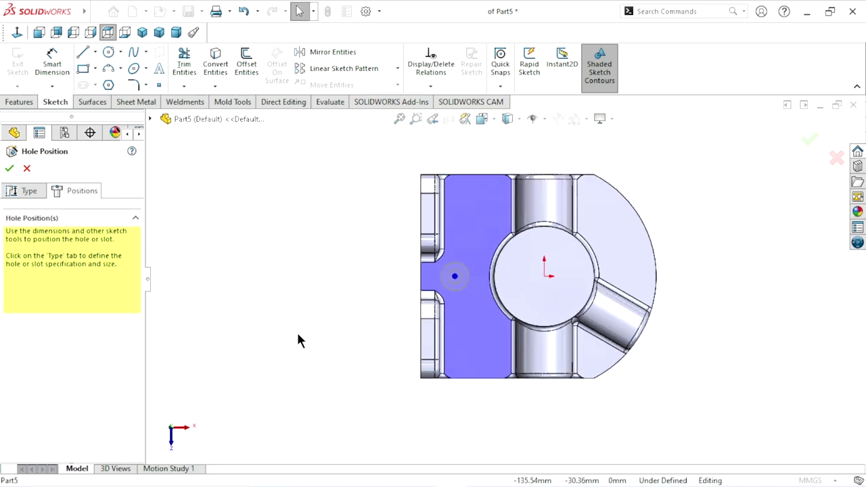
scroll(357, 323, "down", 2)
scroll(555, 309, "down", 1)
scroll(570, 295, "down", 2)
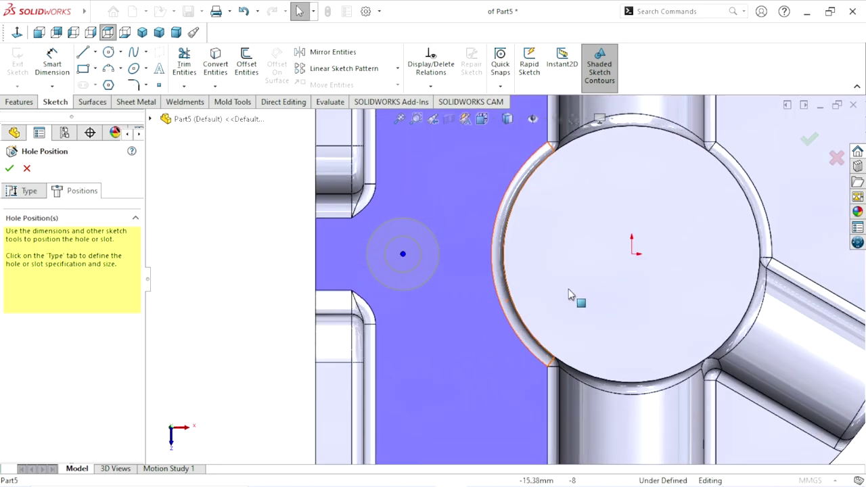
Step: Start Smart Dimension for the hole position and shift the view left
left_click(53, 62)
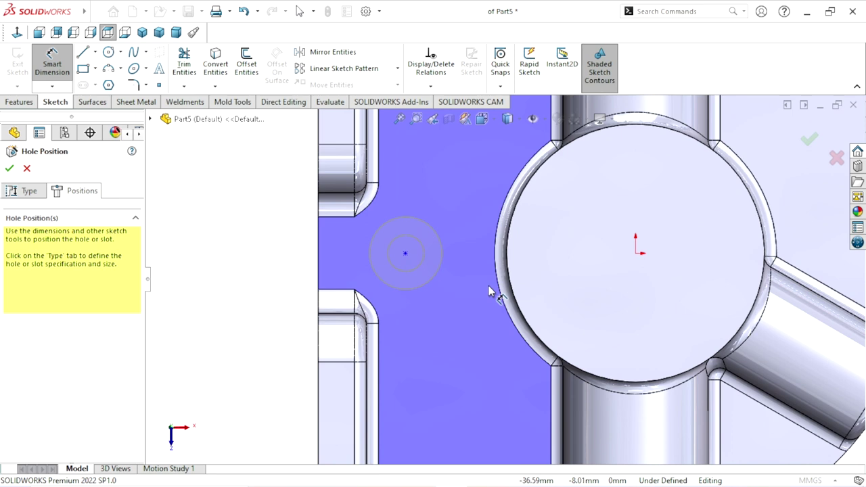
scroll(485, 298, "up", 1)
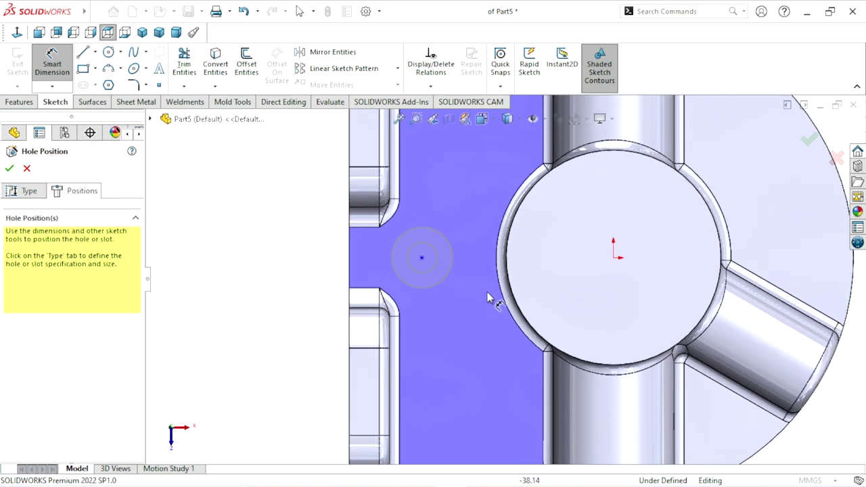
scroll(521, 304, "up", 3)
key("ctrl+Left")
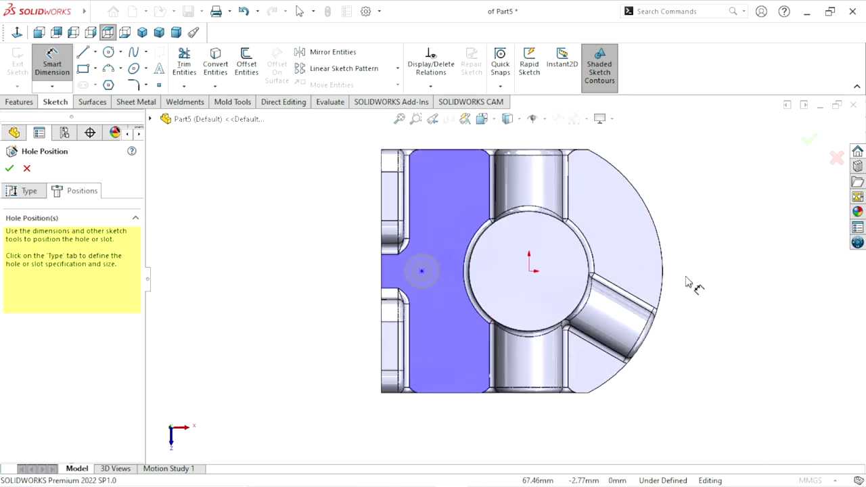
key("ctrl+Left")
key("ctrl+Left")
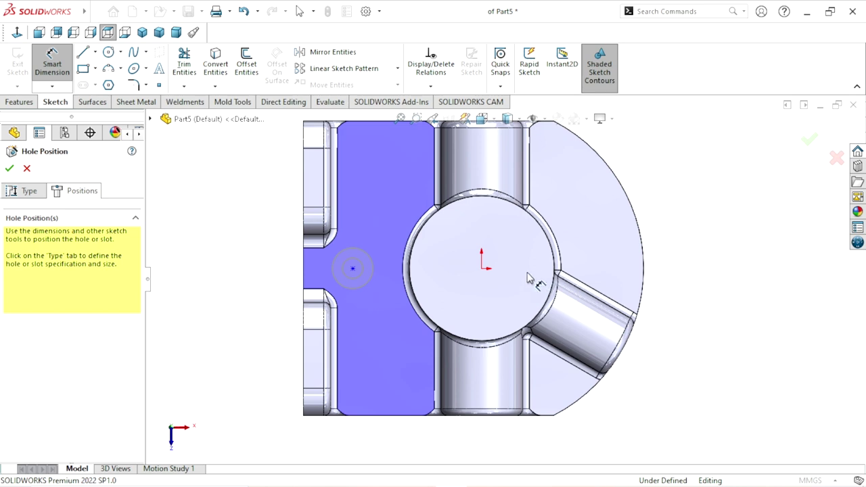
Step: Dimension the hole centre 61.50 mm horizontally from the part origin
left_click(482, 268)
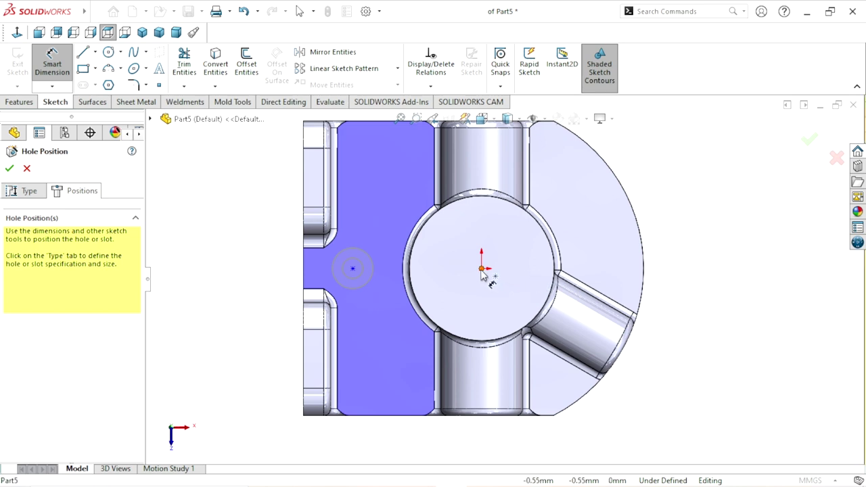
left_click(352, 270)
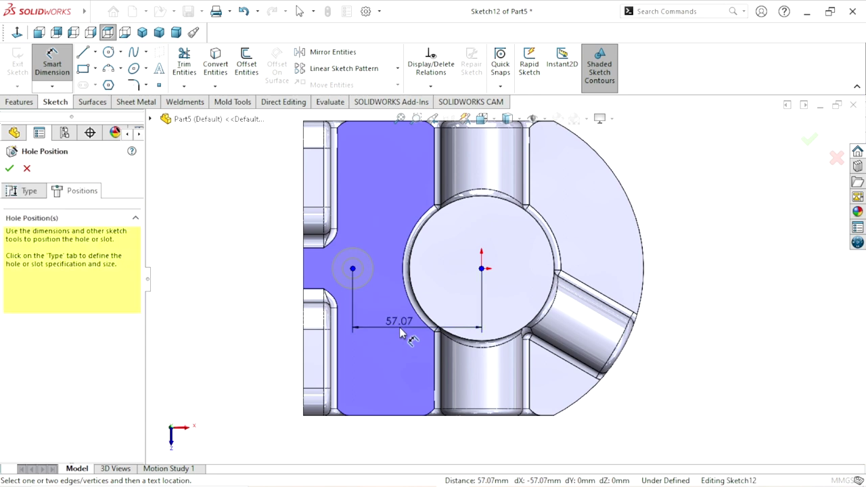
left_click(399, 332)
type("6150")
key("BackSpace")
key("BackSpace")
type(".5")
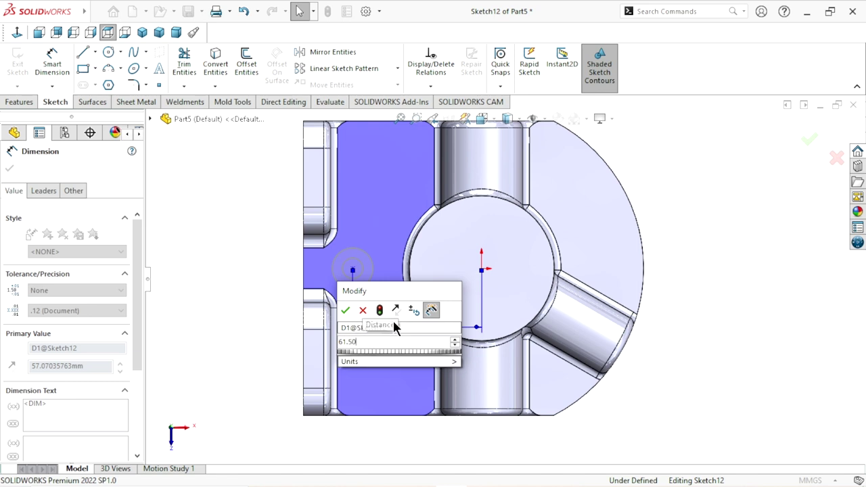
left_click(346, 310)
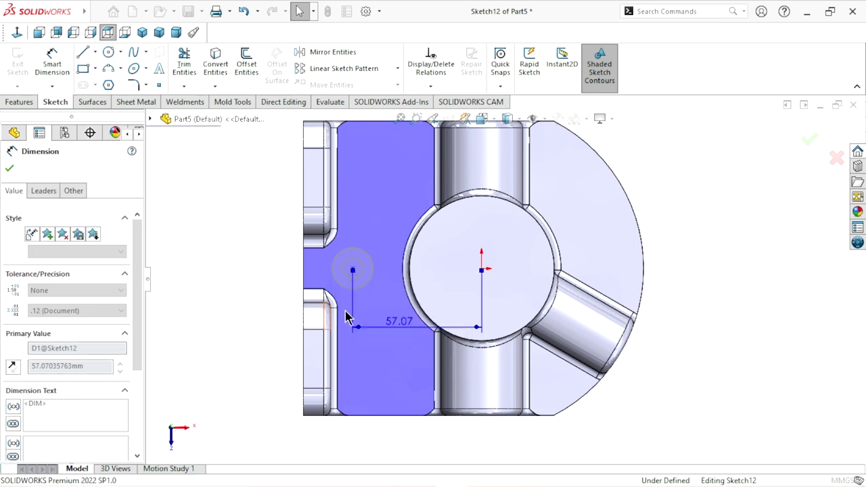
Step: Accept the hole position so the M8 counterbore is cut into the top face
scroll(489, 320, "up", 1)
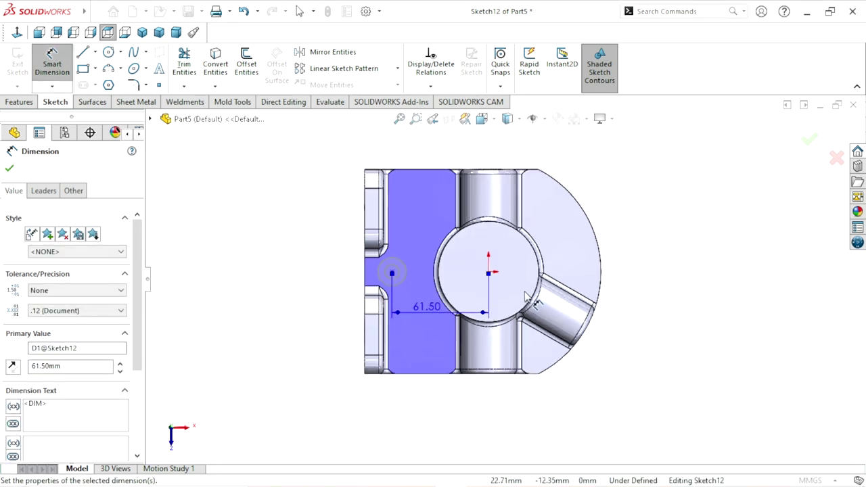
left_click(9, 168)
scroll(511, 332, "up", 1)
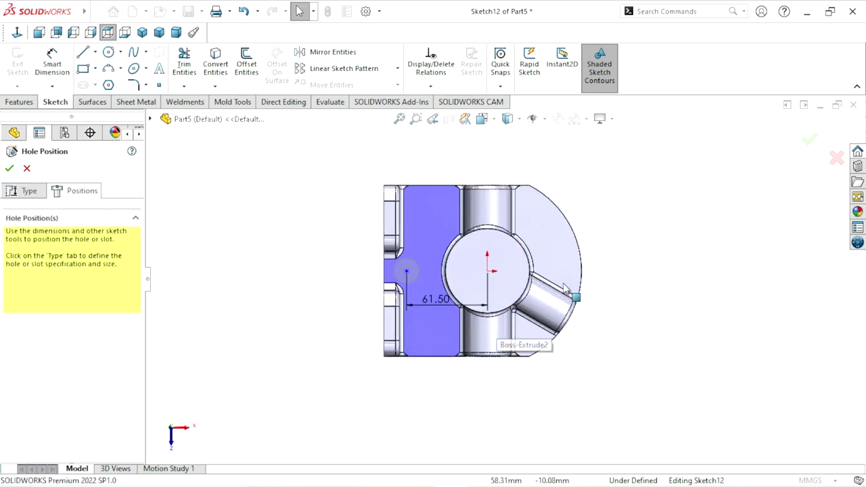
scroll(527, 293, "down", 1)
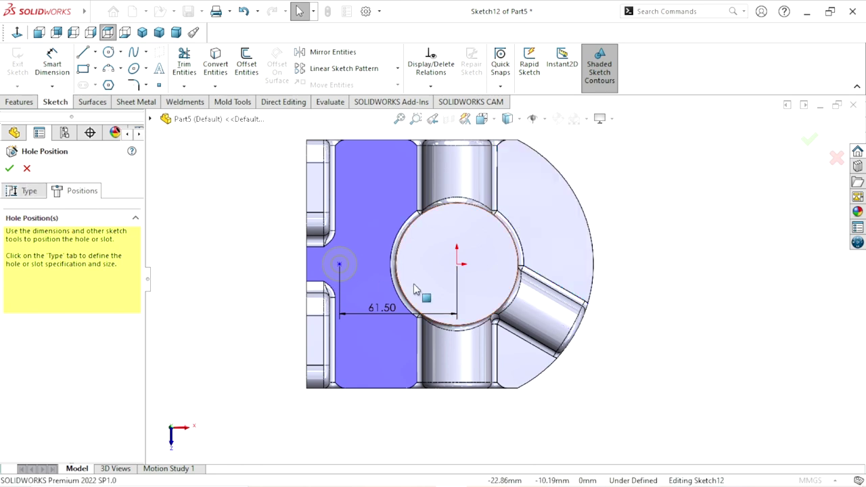
scroll(471, 251, "up", 2)
left_click(52, 63)
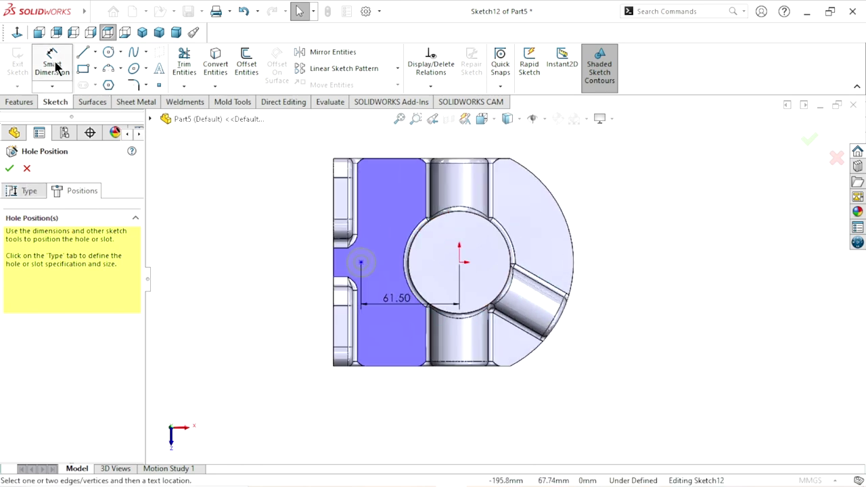
scroll(449, 276, "down", 2)
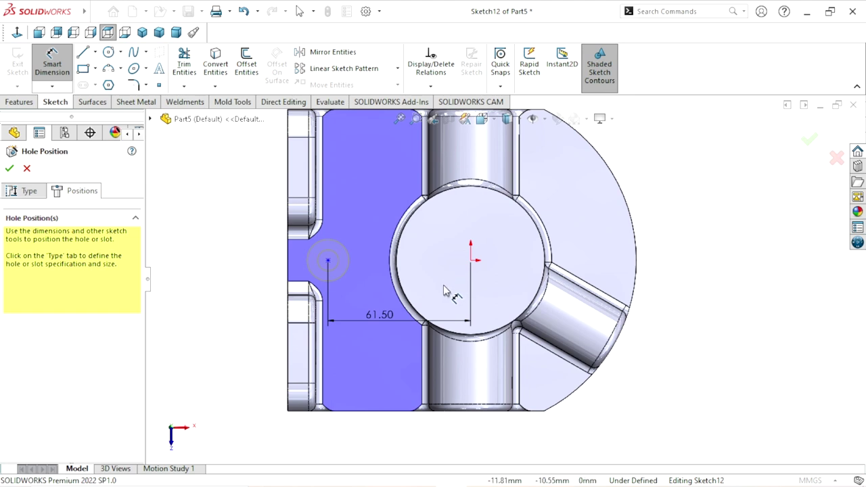
scroll(444, 291, "up", 1)
scroll(383, 275, "down", 2)
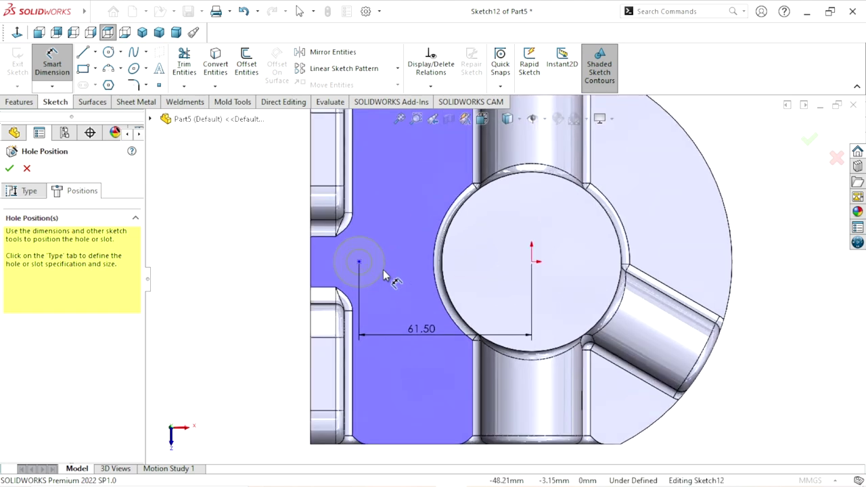
scroll(426, 351, "up", 1)
scroll(537, 318, "up", 1)
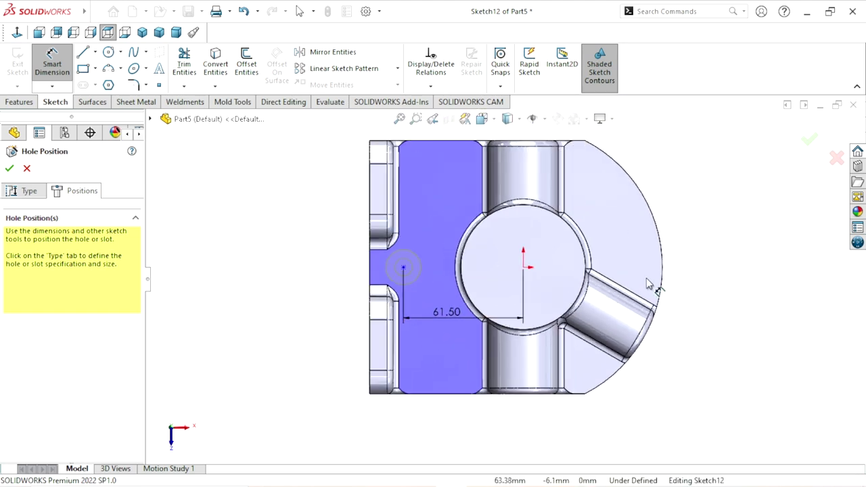
scroll(626, 269, "down", 1)
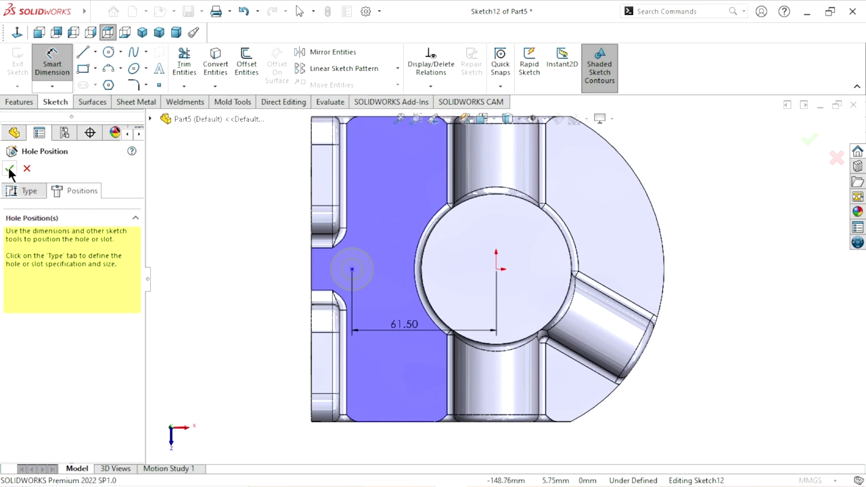
key("Return")
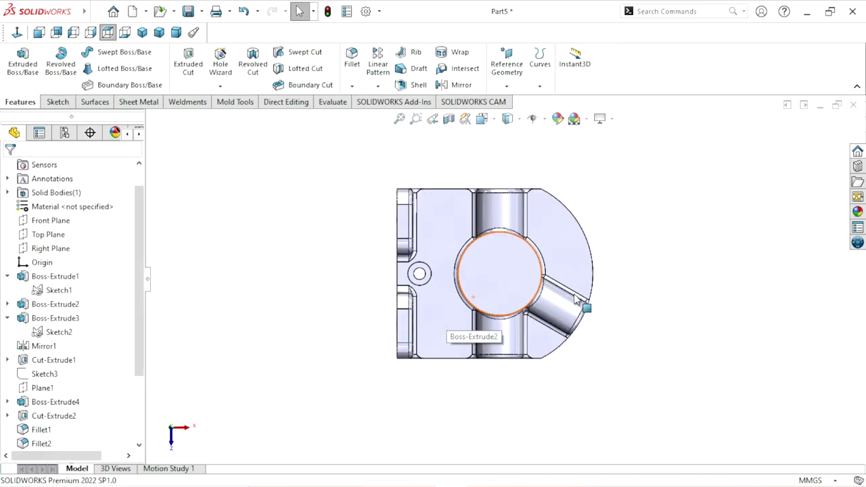
scroll(608, 270, "down", 1)
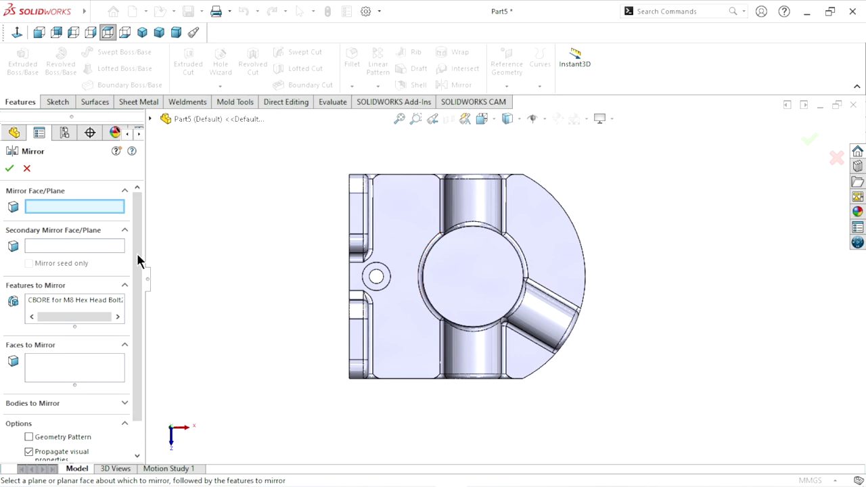
left_click(27, 169)
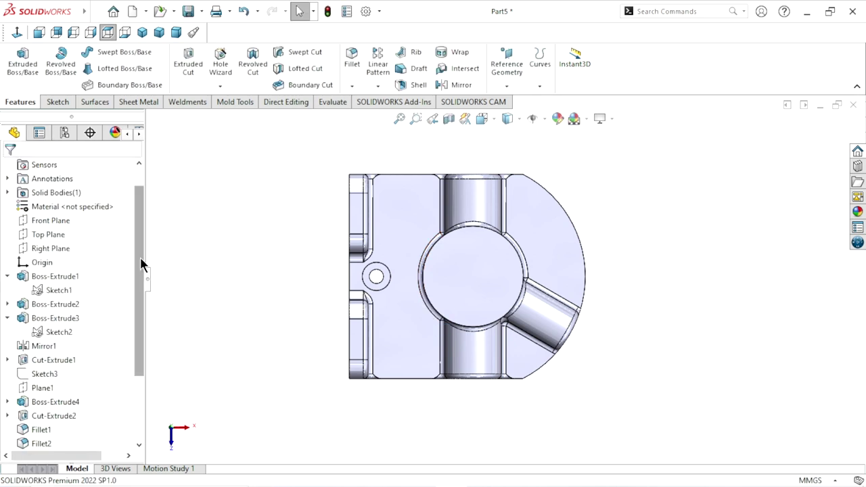
key("ctrl+Left")
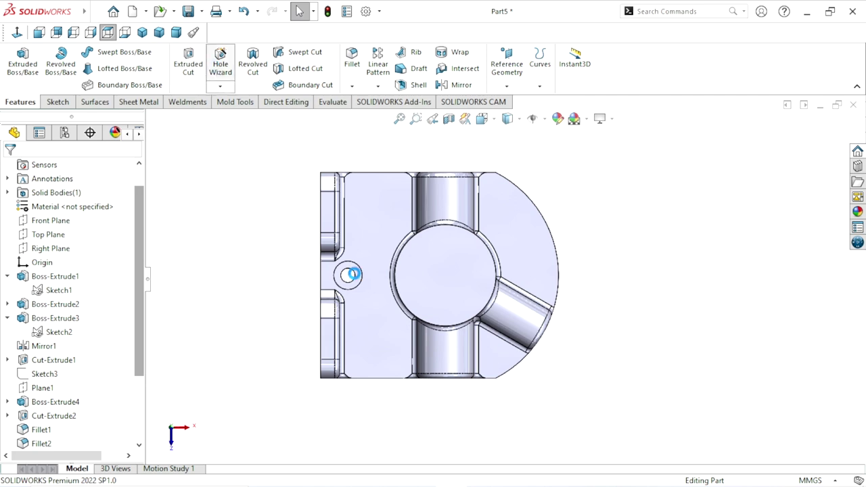
left_click(220, 63)
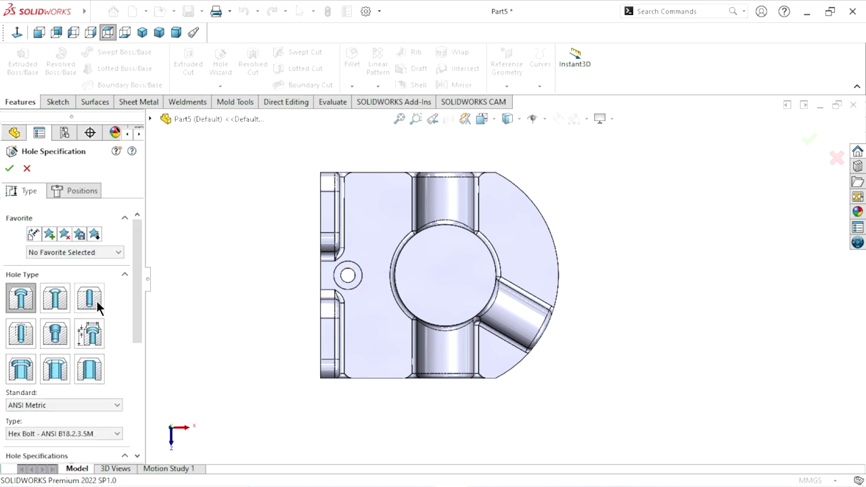
Step: Keep the Counterbore M8 hex bolt hole and place its first centre on the top face
scroll(132, 260, "down", 2)
scroll(130, 272, "down", 3)
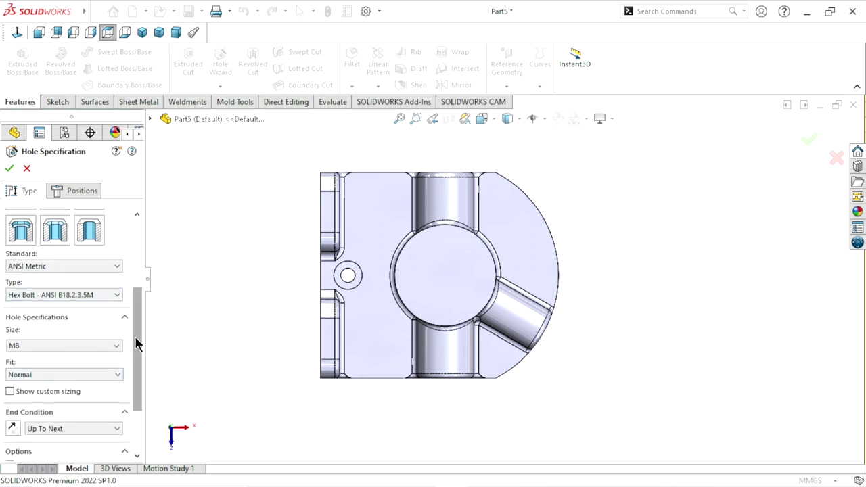
scroll(134, 335, "down", 3)
left_click(72, 192)
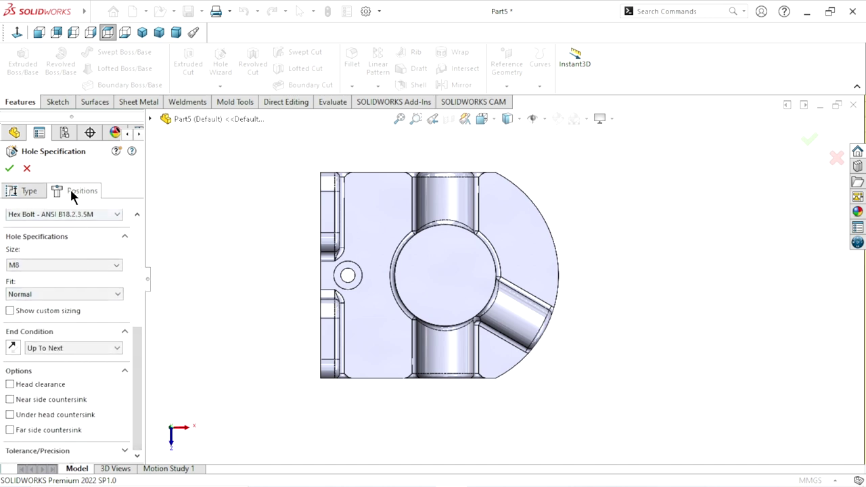
scroll(494, 220, "down", 3)
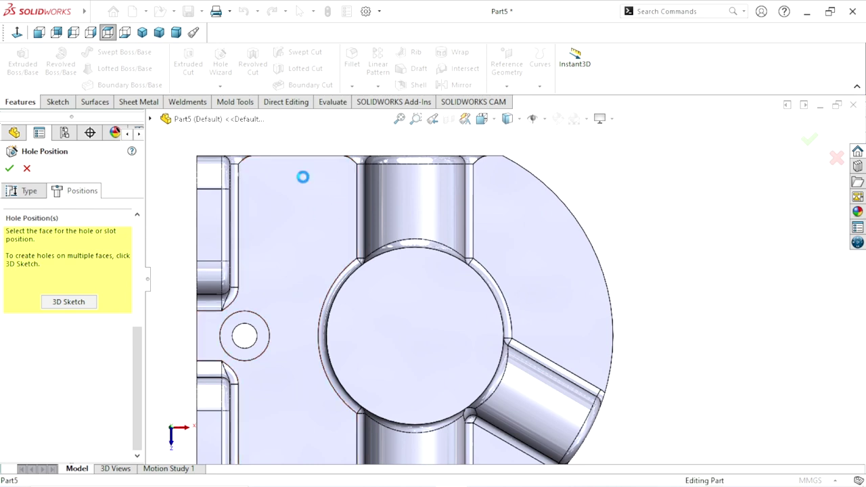
left_click(304, 182)
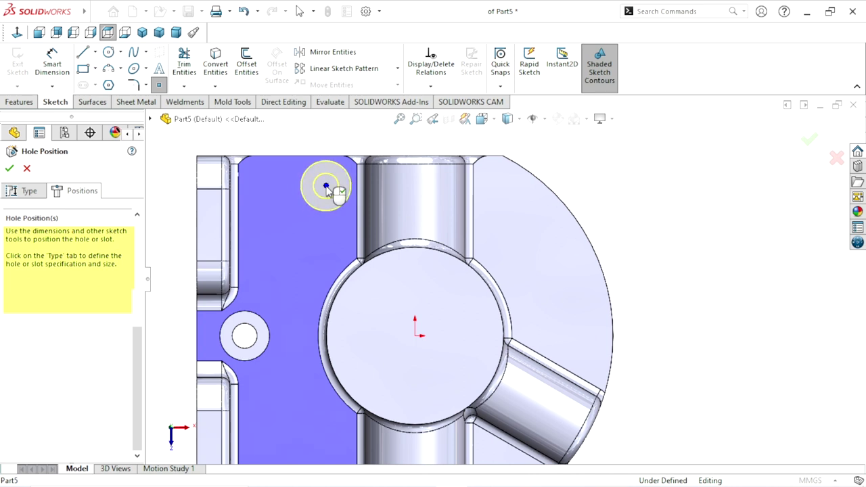
Step: Place a second hole centre on the other side of the upper channel
scroll(427, 247, "up", 3)
scroll(459, 238, "down", 3)
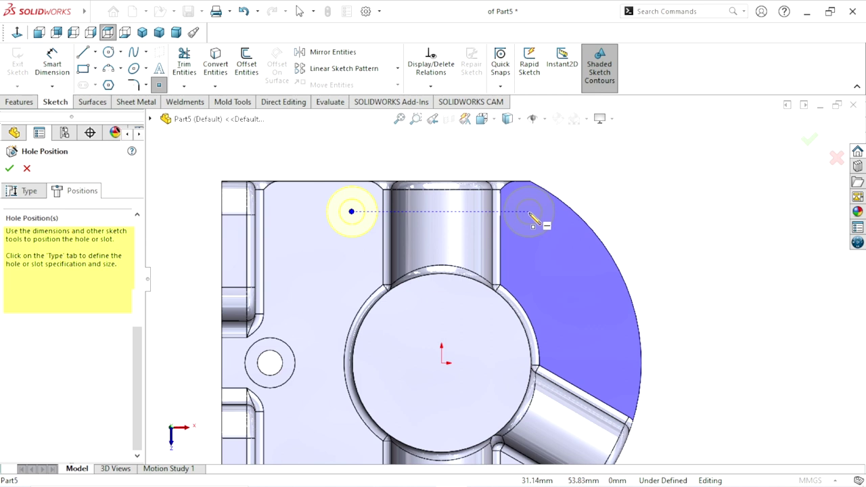
left_click(529, 212)
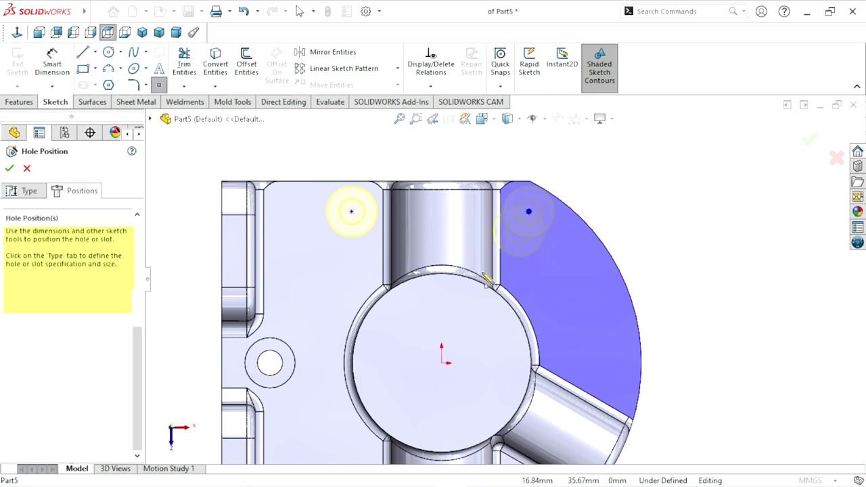
scroll(491, 280, "up", 3)
scroll(504, 345, "down", 2)
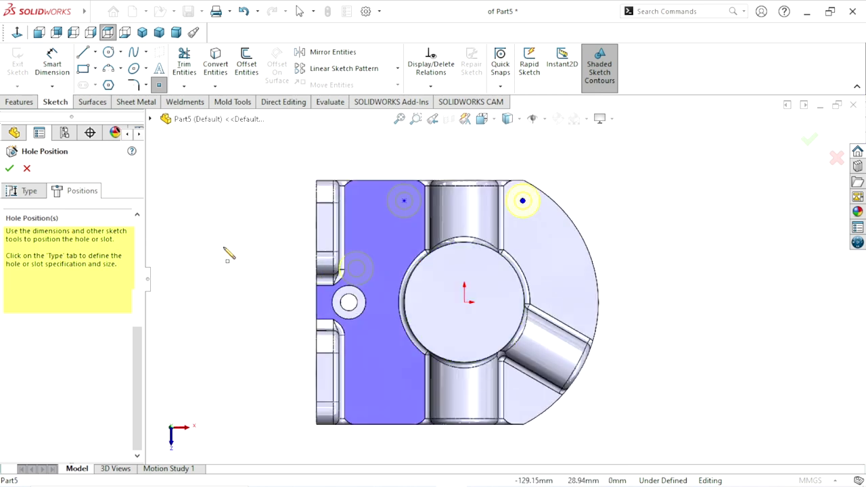
key("Escape")
scroll(411, 290, "up", 3)
scroll(473, 281, "down", 3)
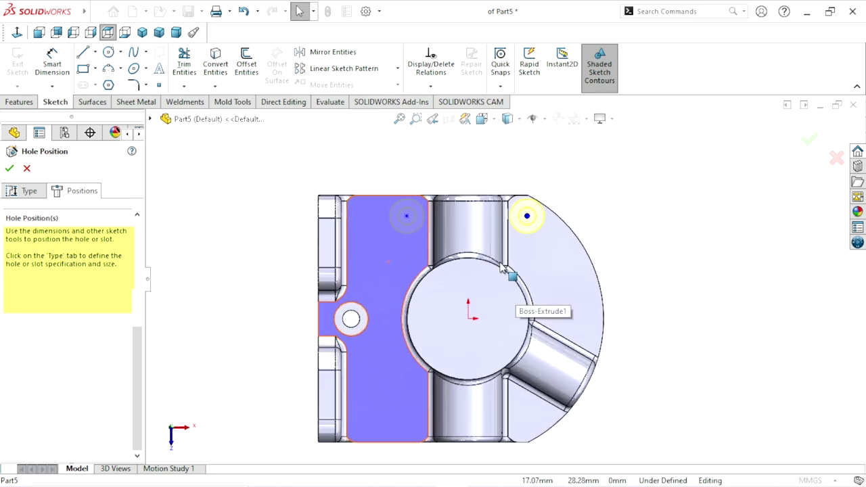
left_click(61, 76)
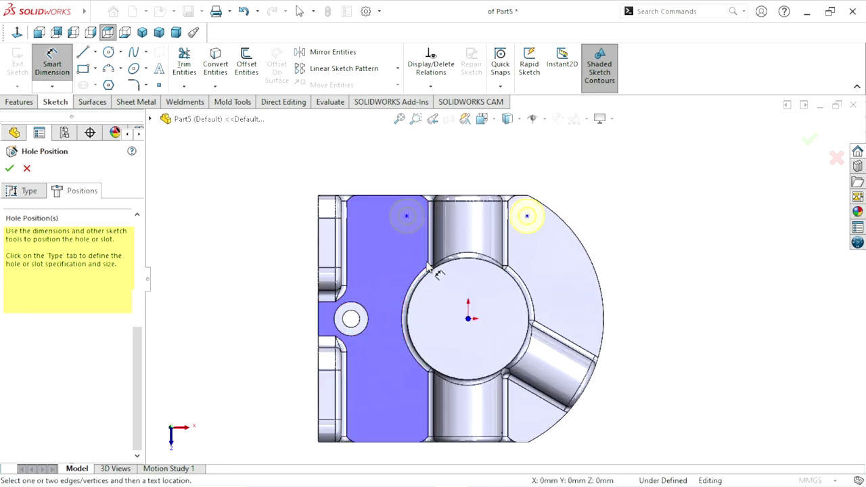
Step: Dimension the left hole centre 31.75 mm horizontally from the origin
left_click(407, 216)
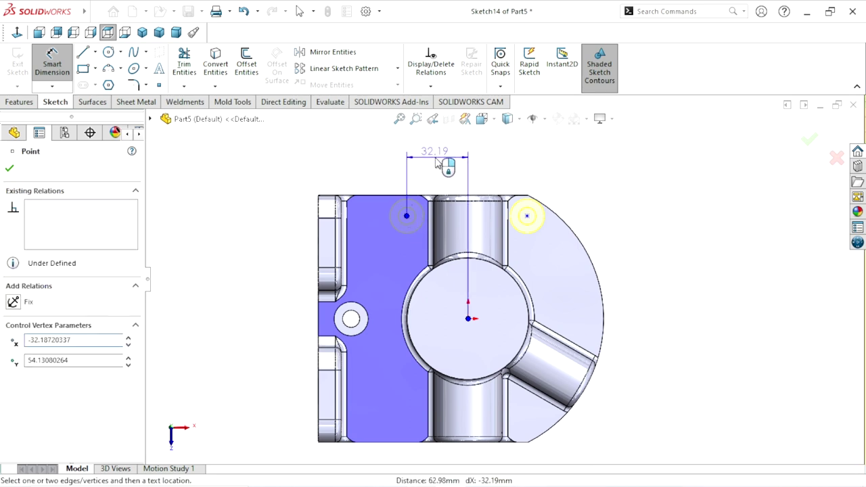
left_click(437, 166)
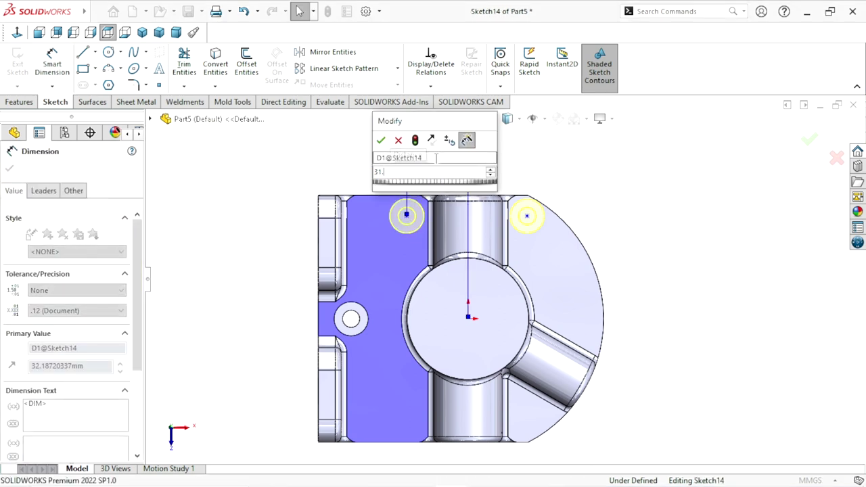
type("31.75")
left_click(381, 140)
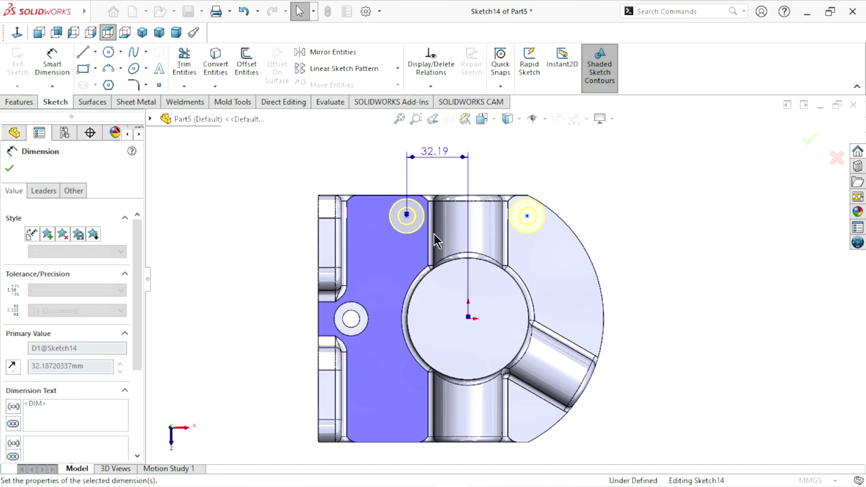
scroll(535, 243, "down", 1)
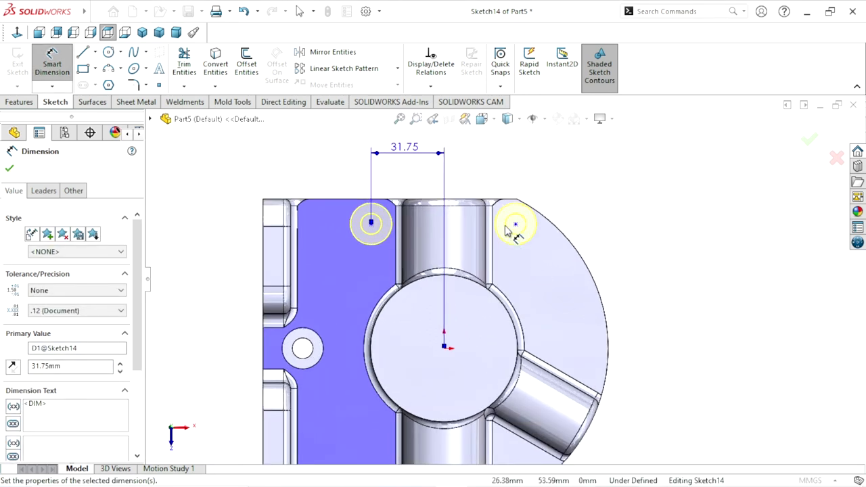
scroll(507, 226, "down", 1)
Step: Set the spacing between the two hole centres to 31.75*2 (63.50 mm)
left_click(344, 226)
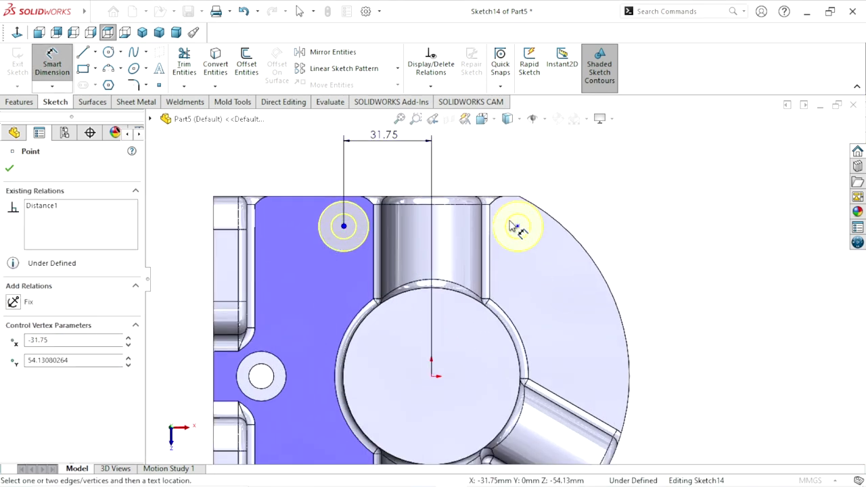
left_click(517, 226)
left_click(453, 179)
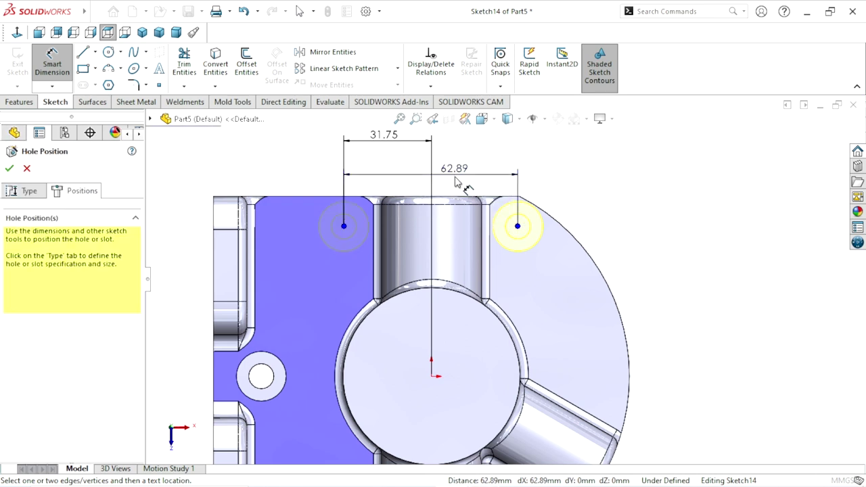
left_click(455, 182)
type("31.75*2")
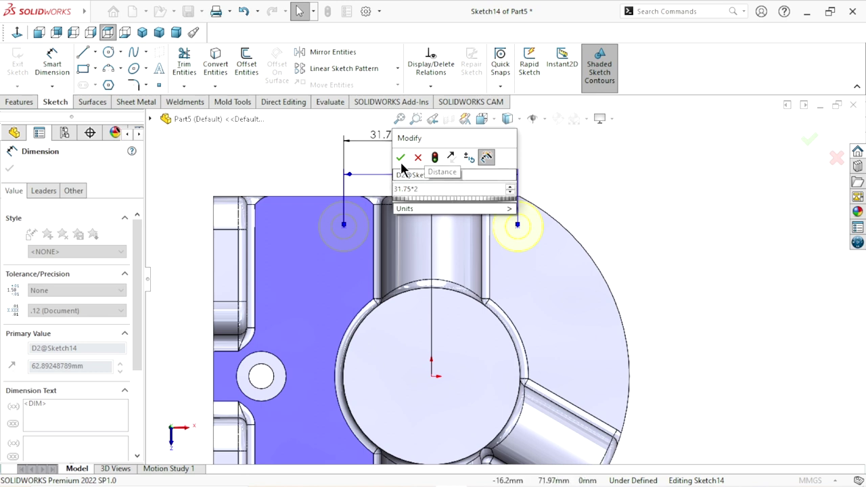
left_click(400, 160)
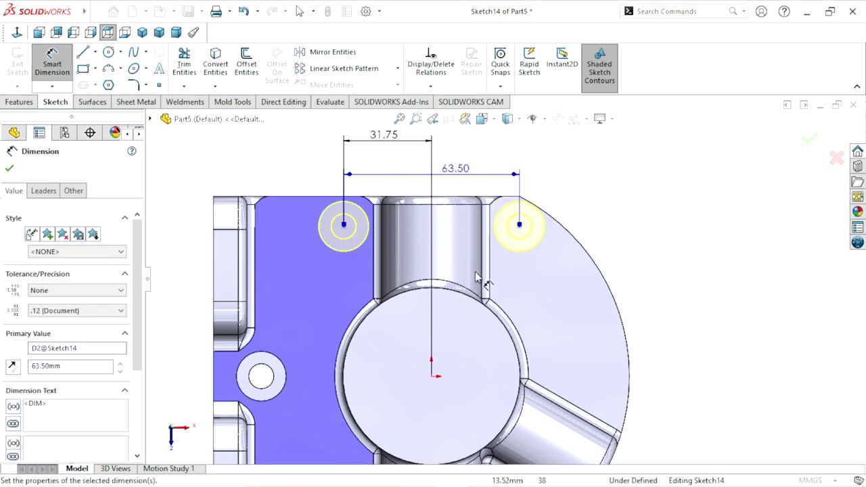
scroll(467, 270, "up", 1)
scroll(474, 266, "down", 1)
scroll(518, 257, "down", 2)
scroll(504, 281, "up", 1)
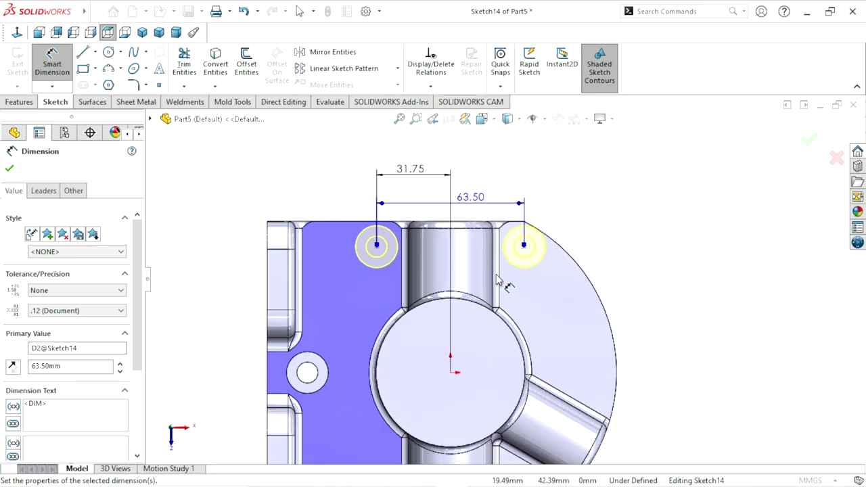
scroll(534, 284, "down", 1)
scroll(490, 343, "up", 1)
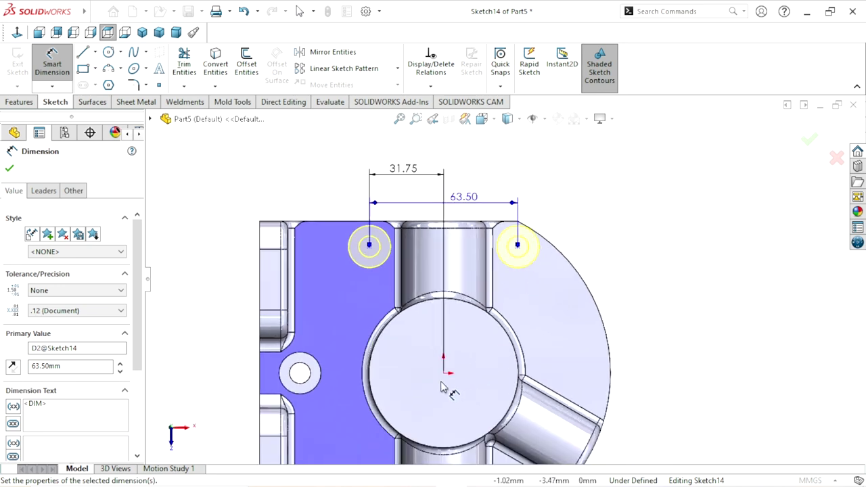
key("Escape")
Step: Dimension the right hole centre 55 mm vertically from the origin
left_click(518, 247)
left_click(443, 373)
left_click(661, 312)
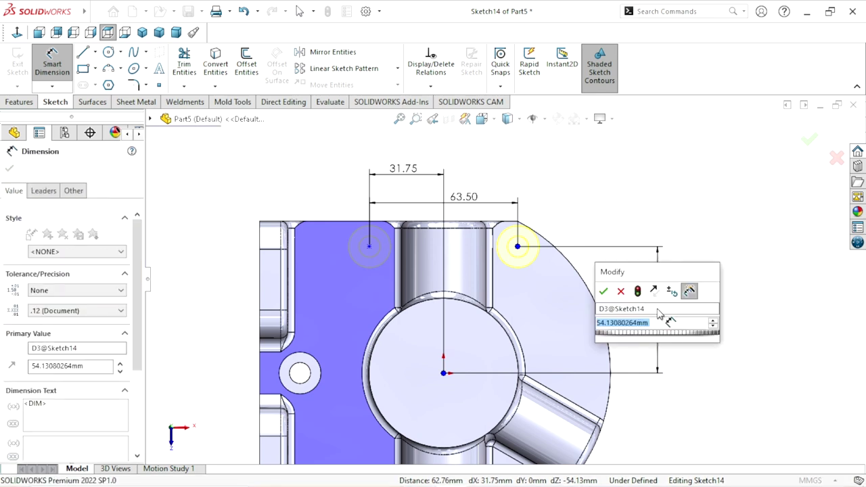
type("55")
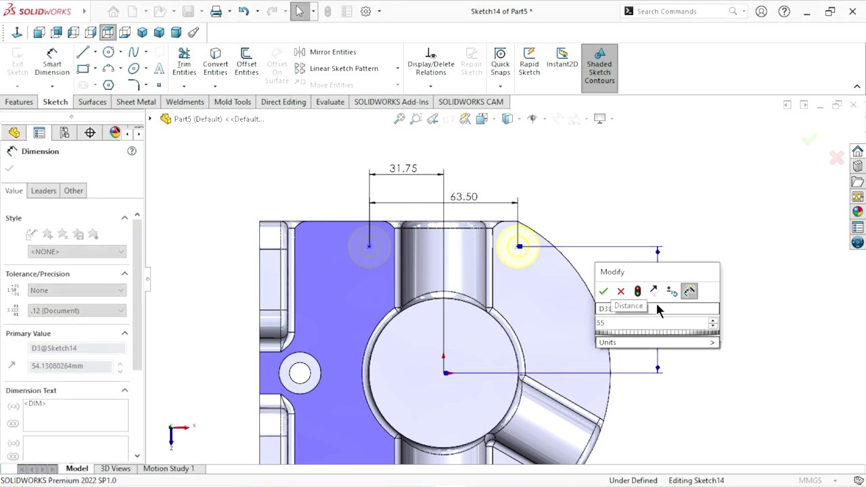
left_click(603, 291)
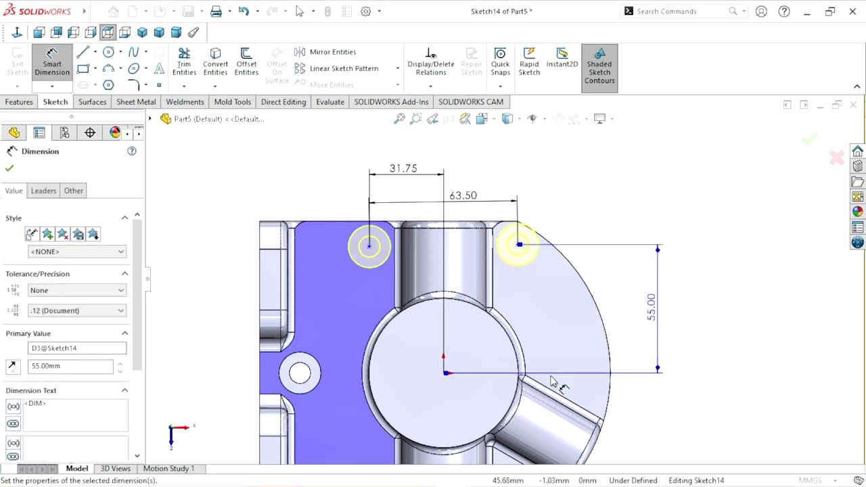
scroll(542, 389, "up", 1)
scroll(479, 298, "down", 1)
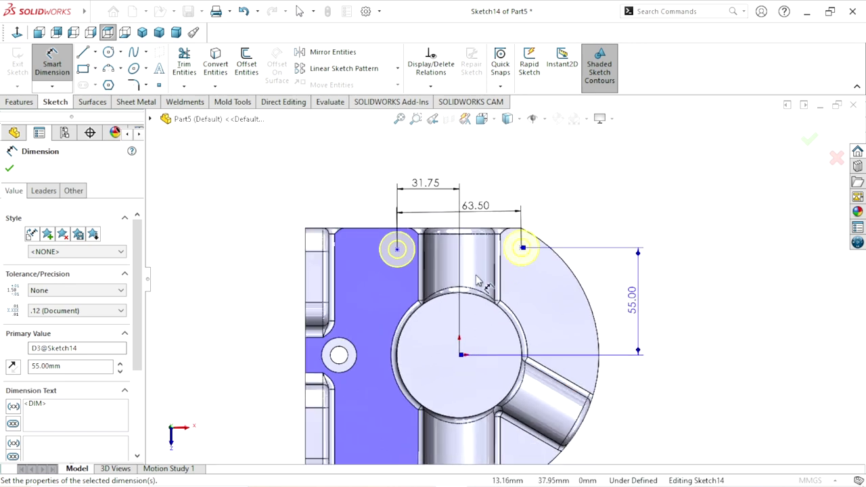
scroll(464, 277, "down", 2)
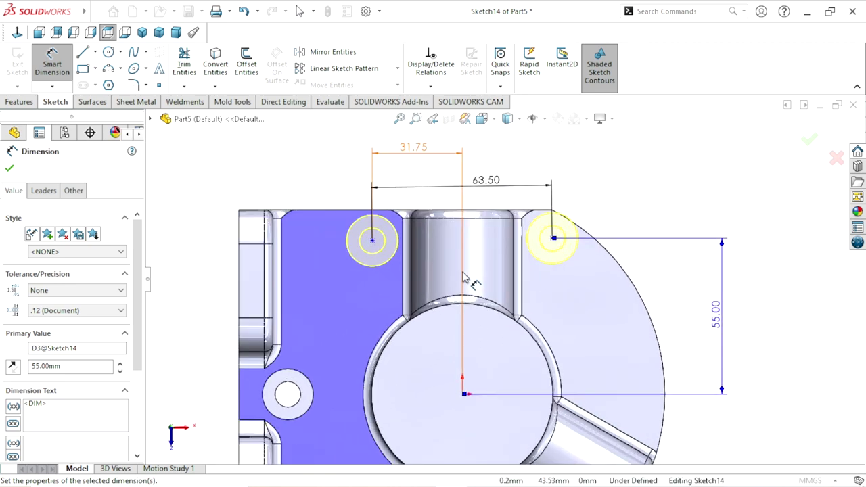
left_click(11, 170)
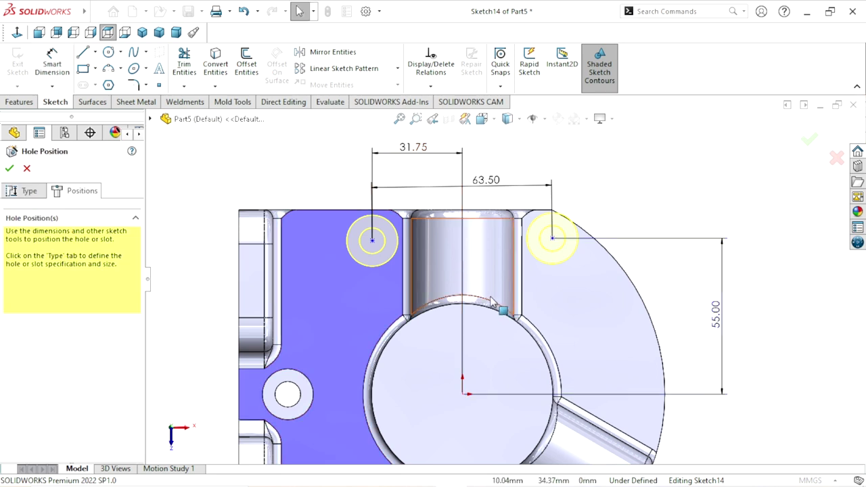
left_click(95, 52)
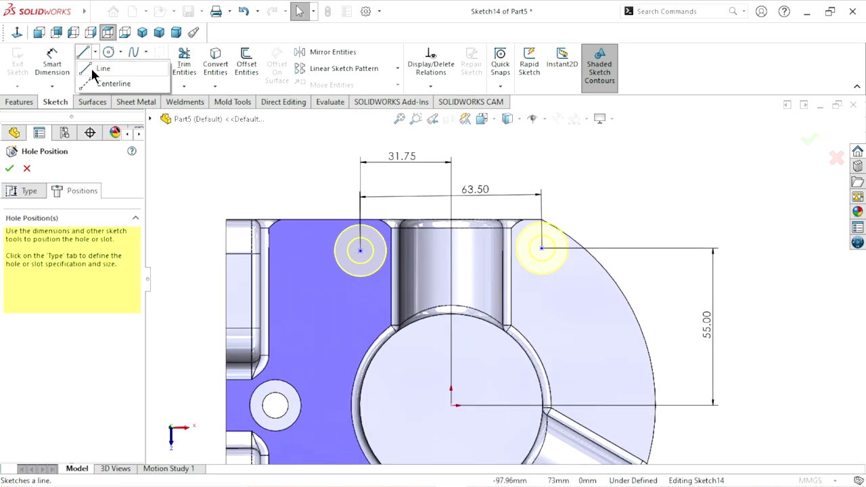
Step: Draw a horizontal centerline joining the two hole centres
left_click(101, 81)
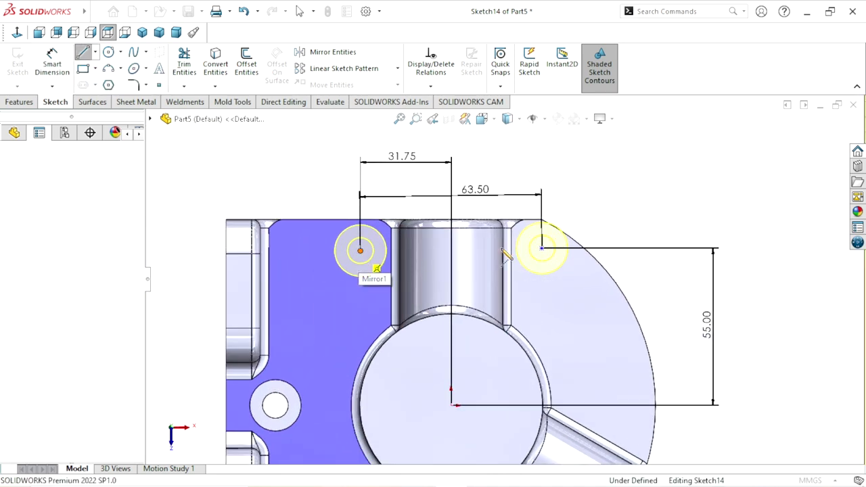
left_click(360, 252)
left_click(541, 249)
right_click(607, 196)
left_click(615, 199)
left_click(471, 252)
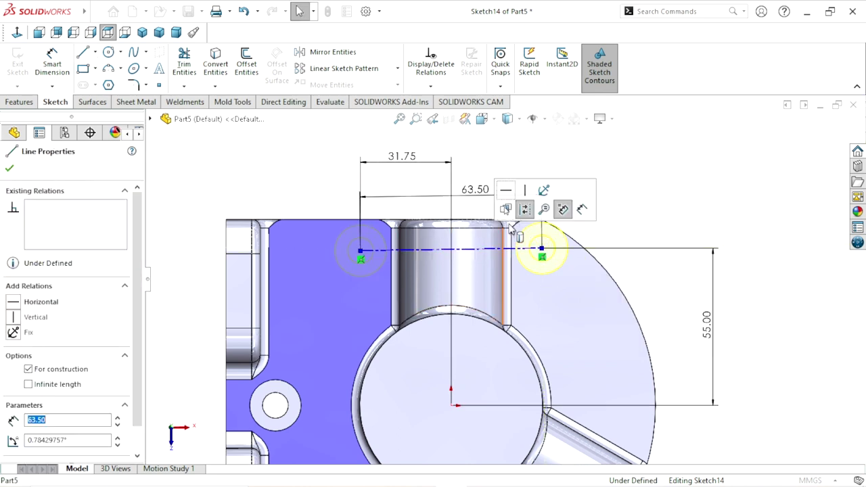
left_click(508, 192)
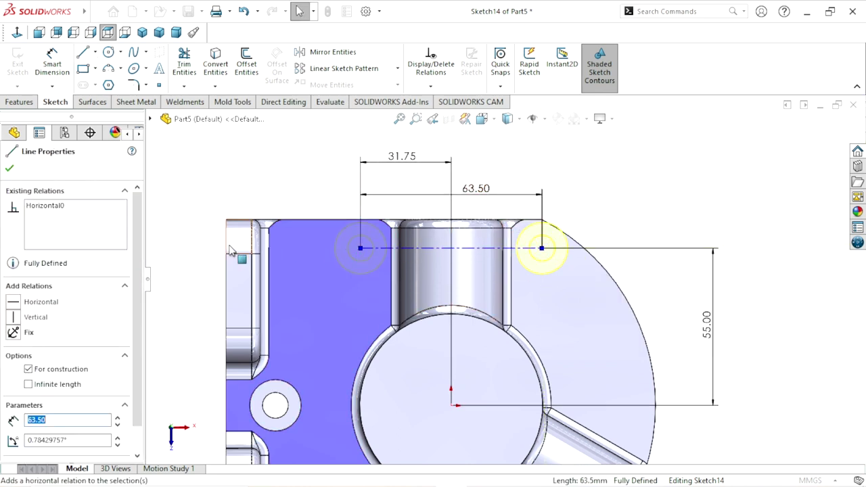
scroll(459, 318, "up", 2)
scroll(510, 351, "down", 2)
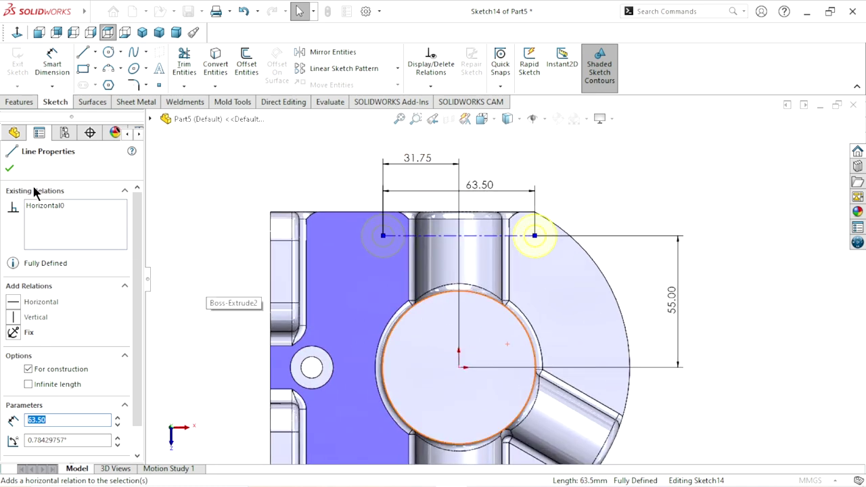
left_click(10, 169)
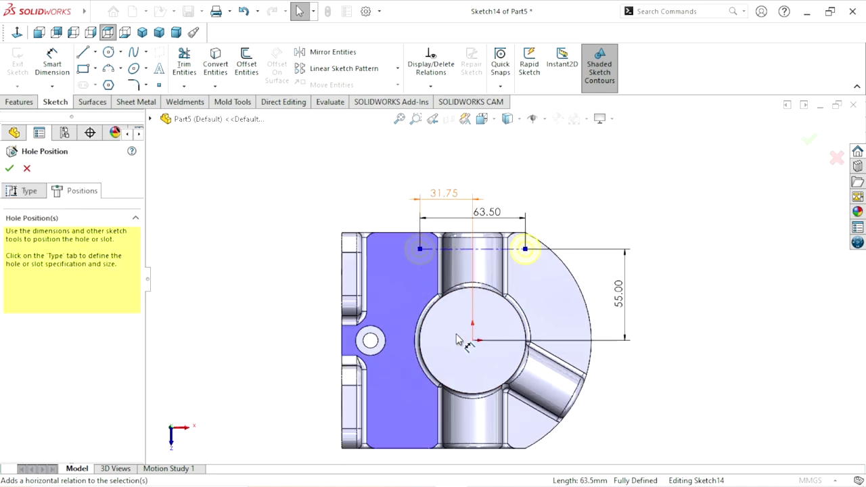
Step: Finish the counterbore holes and edit Sketch13 under CBORE for M8 Hex Head Bolt2
scroll(460, 339, "up", 2)
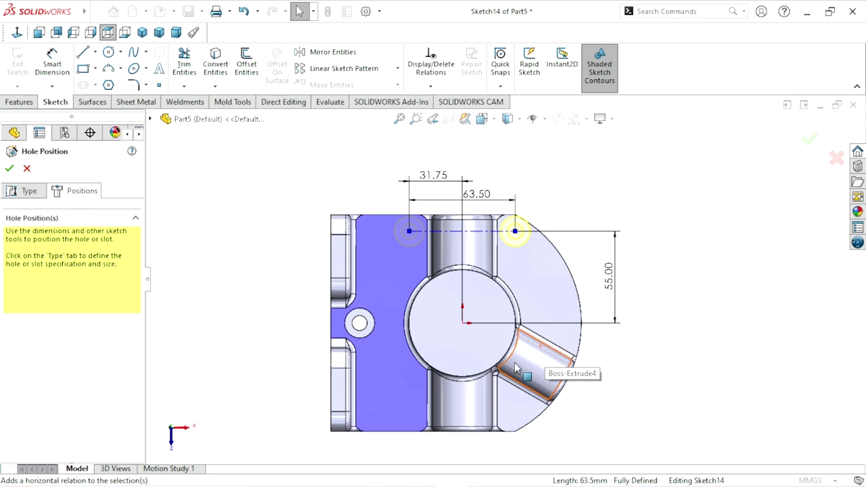
left_click(9, 167)
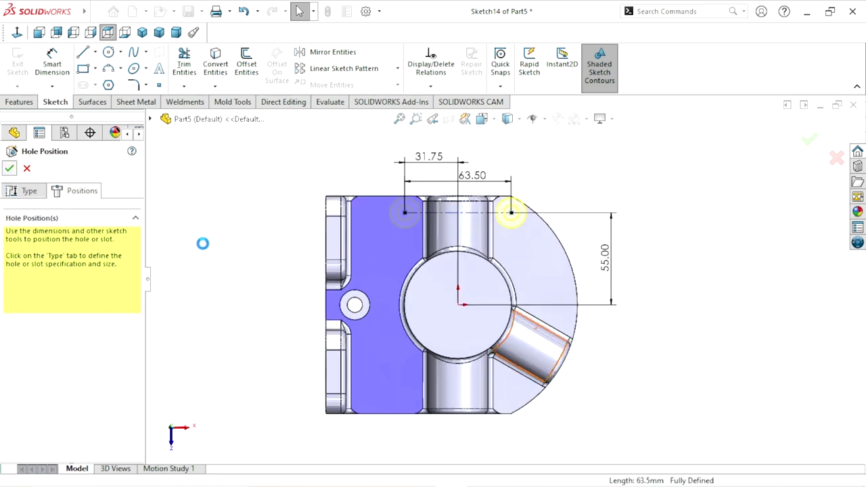
scroll(133, 333, "down", 2)
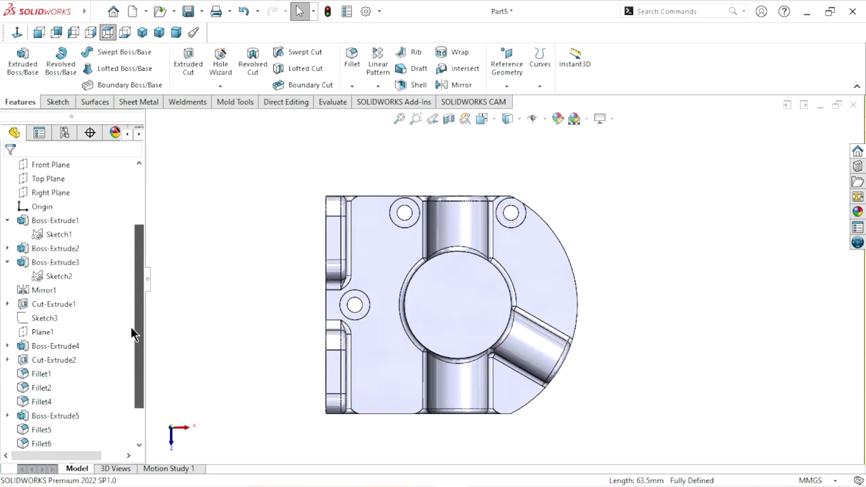
scroll(133, 334, "down", 2)
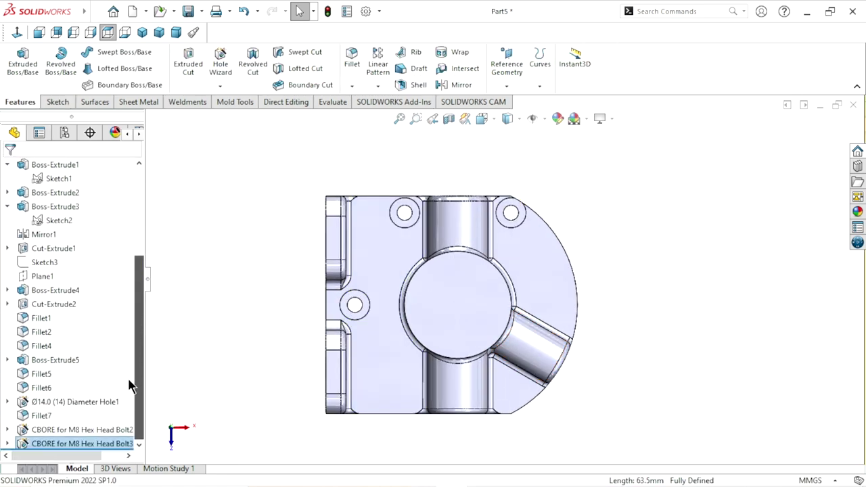
left_click(8, 430)
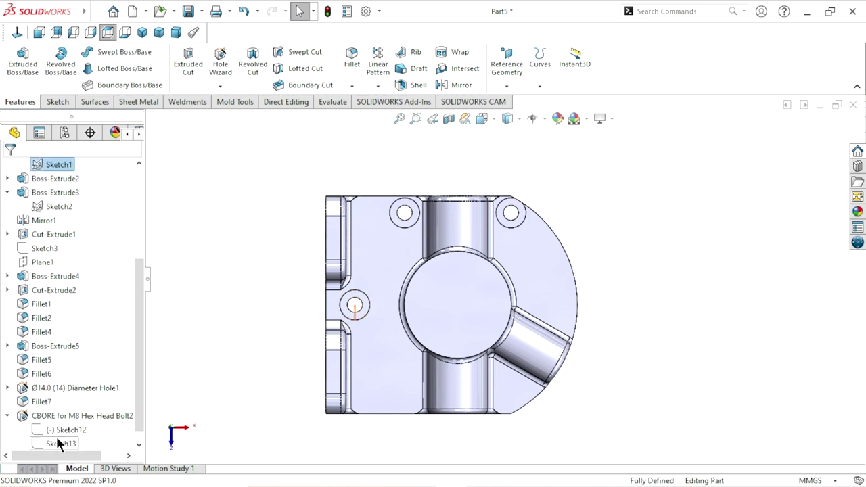
left_click(58, 443)
left_click(68, 403)
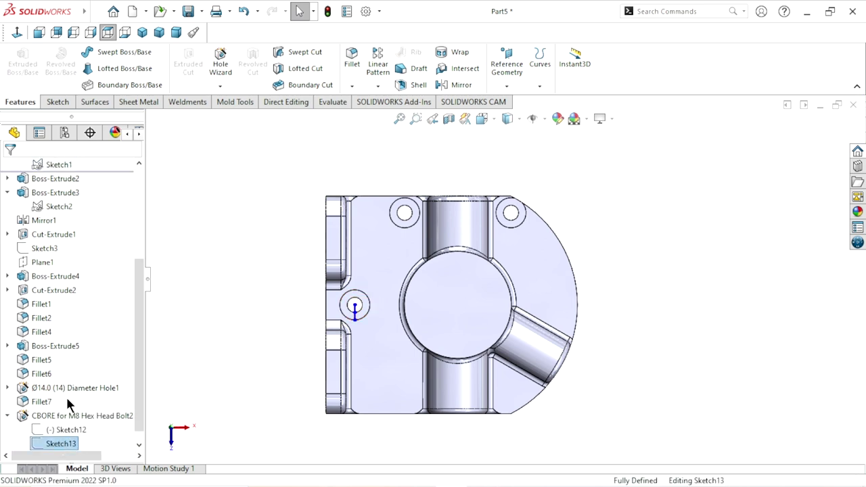
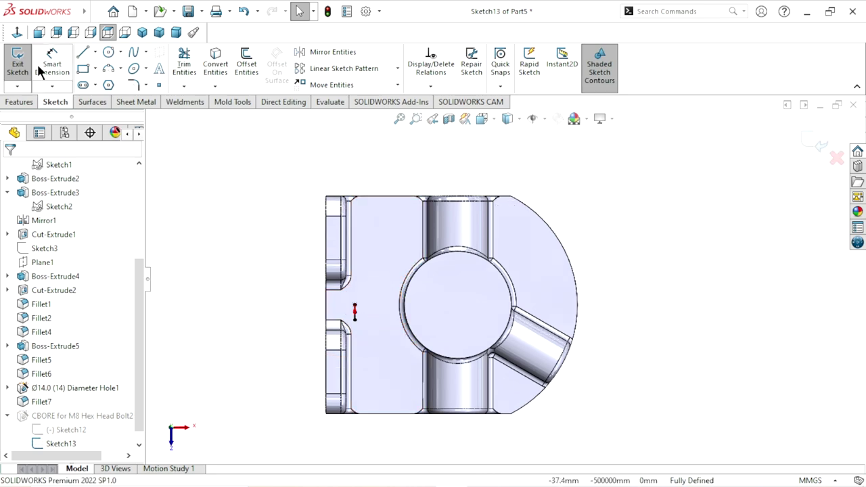
Step: In Sketch13, change the first M8 counterbore's depth from 5.68 to 2 mm
left_click(17, 32)
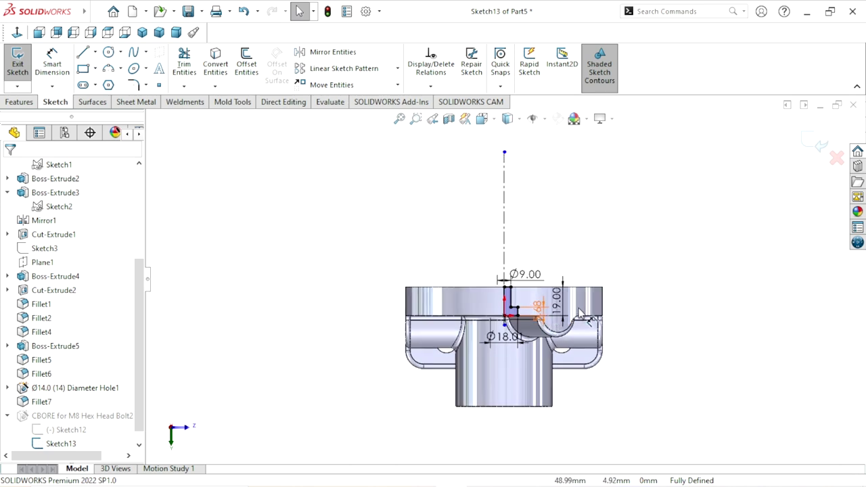
scroll(580, 313, "down", 2)
scroll(580, 312, "down", 2)
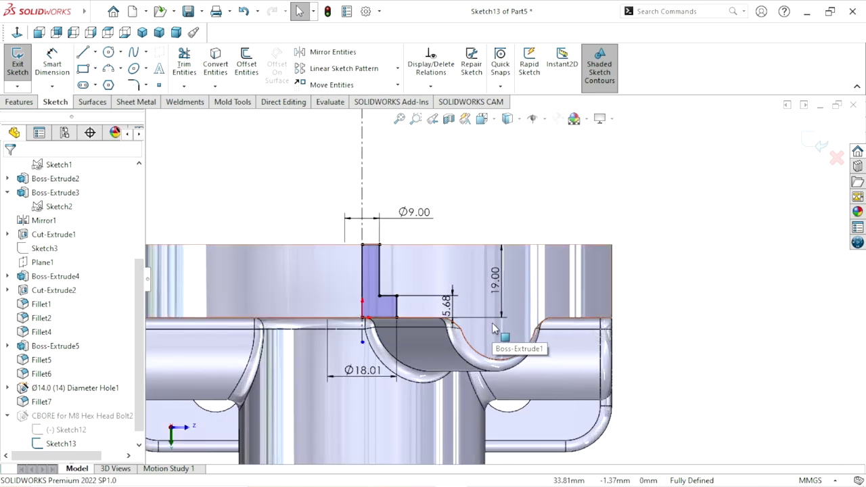
left_click(446, 303)
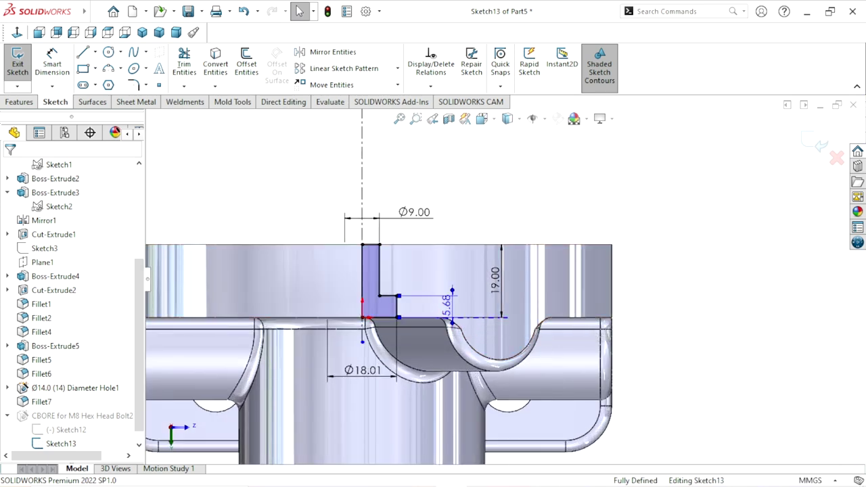
double_click(447, 303)
type("2")
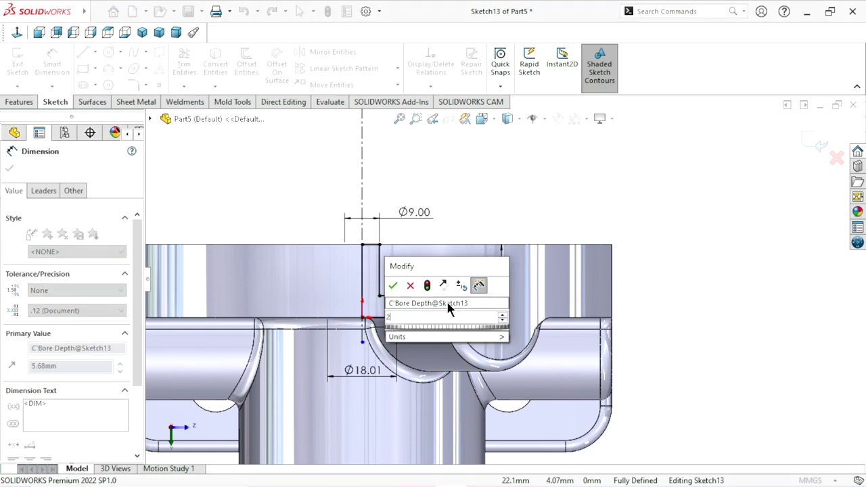
left_click(396, 285)
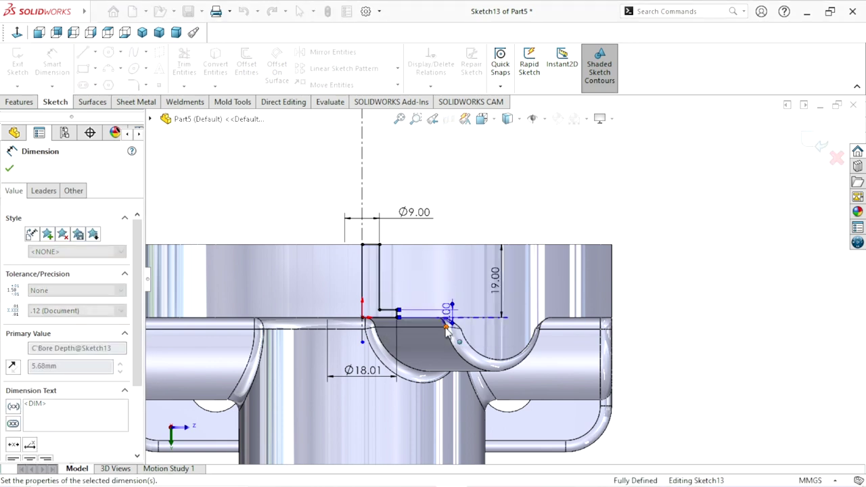
Step: Change the counterbore diameter from 18.01 to 16.5 mm and leave the sketch, rebuilding
scroll(454, 337, "up", 1)
scroll(454, 337, "down", 1)
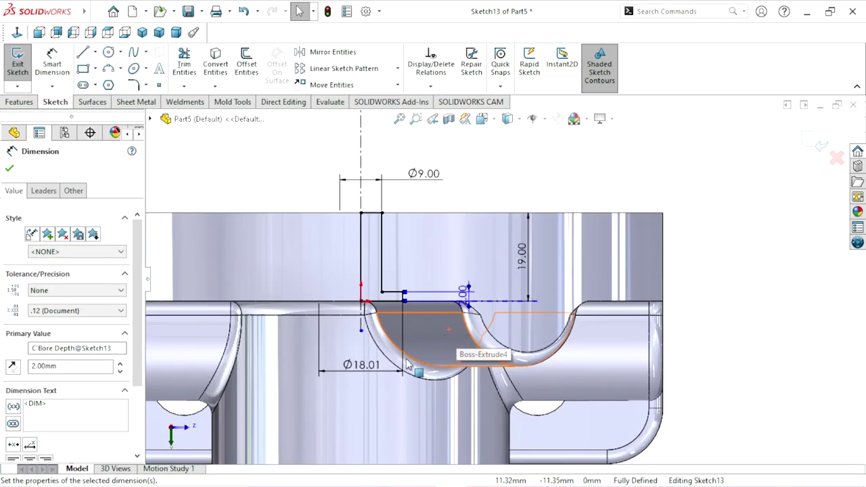
double_click(359, 362)
type("16.5")
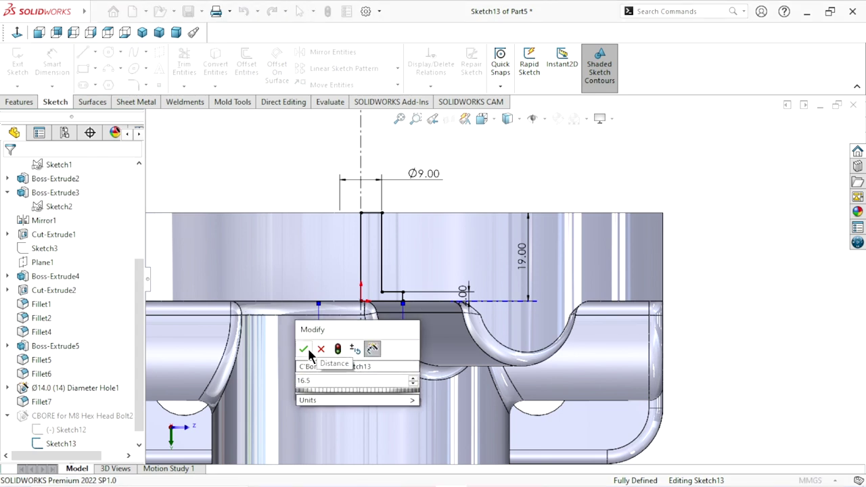
left_click(303, 349)
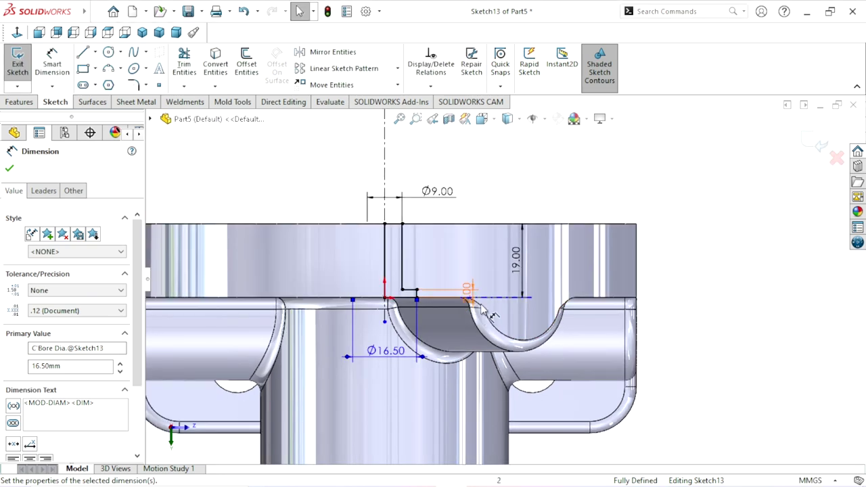
scroll(492, 309, "down", 3)
scroll(463, 340, "up", 1)
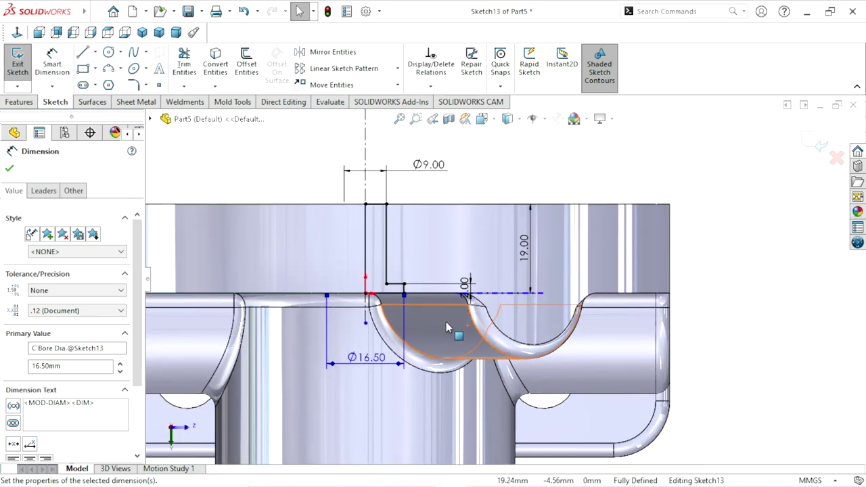
key("ctrl+b")
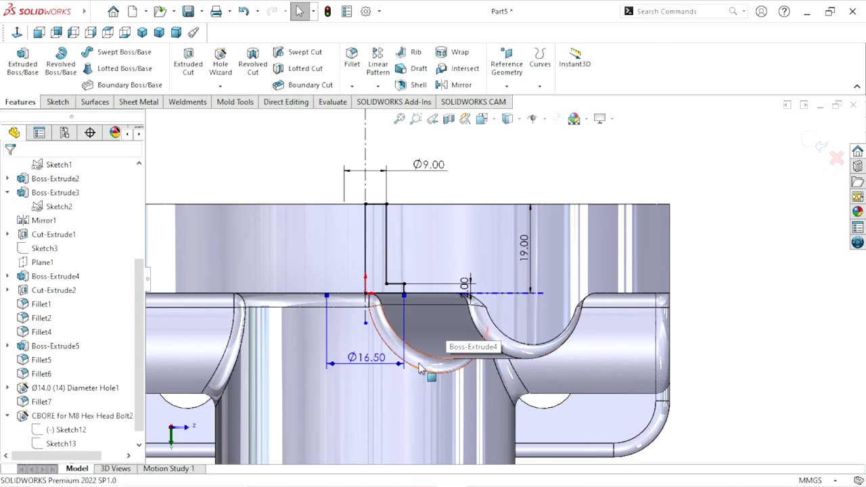
Step: Edit Sketch15 under CBORE for M8 Hex Head Bolt3, collapsing the Bolt2 hole's entry
mouse_move(420, 362)
middle_mouse_down()
mouse_move(475, 132)
mouse_move(525, 254)
mouse_move(494, 296)
middle_mouse_up()
scroll(486, 252, "down", 2)
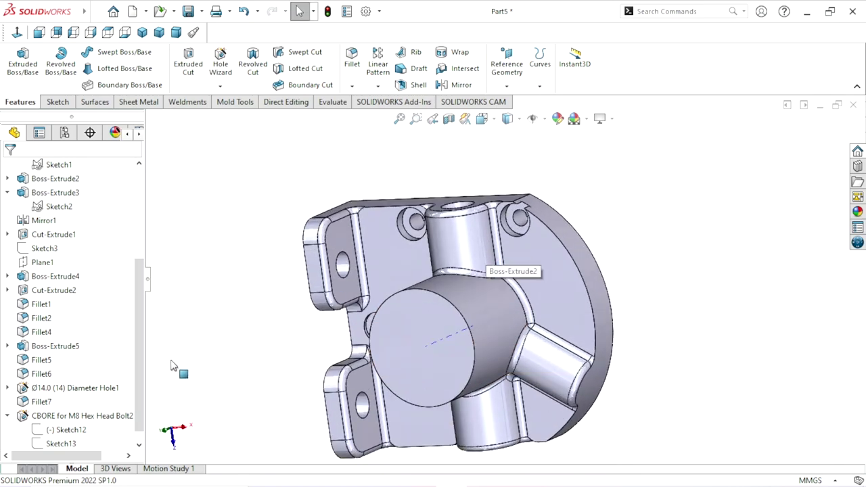
scroll(136, 399, "down", 1)
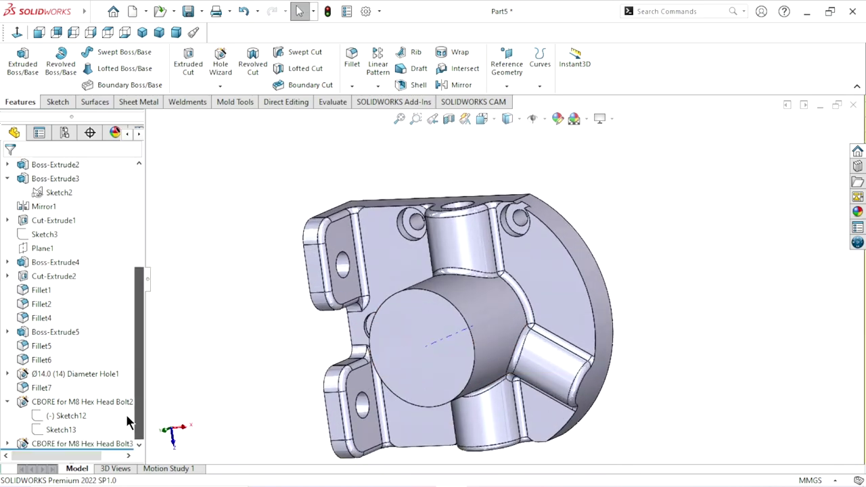
left_click(8, 401)
left_click(9, 444)
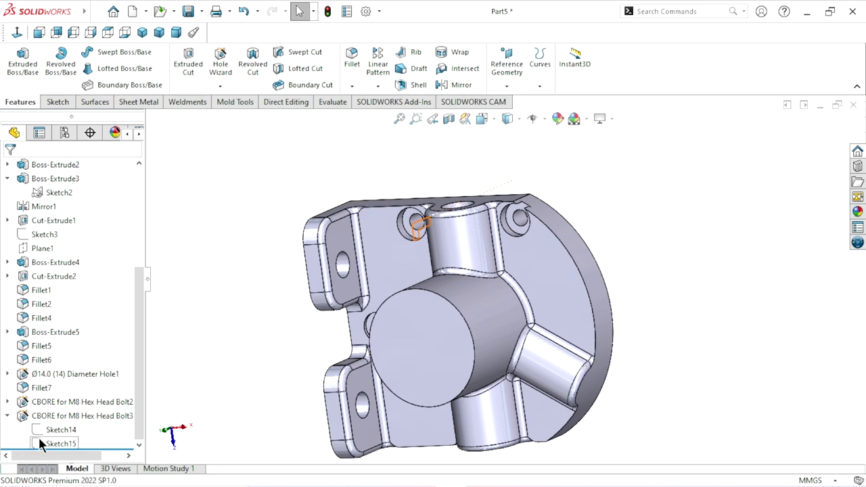
left_click(58, 446)
left_click(67, 423)
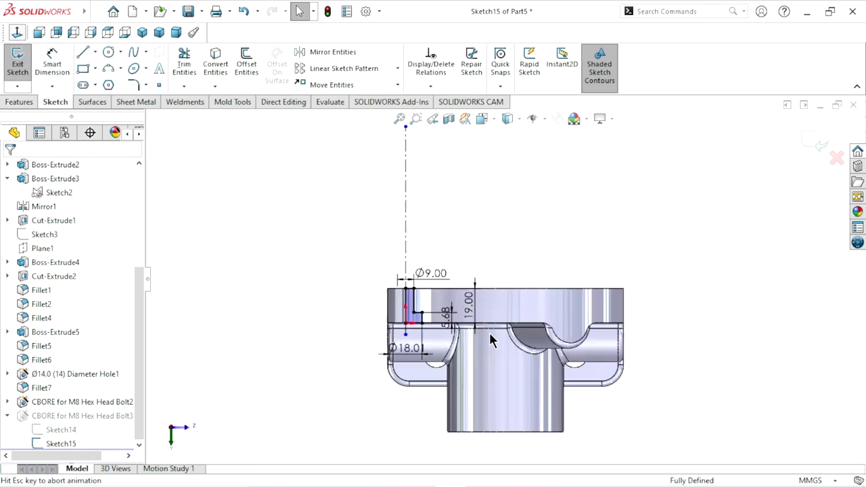
Step: Set Sketch15's counterbore depth 5.68 to 2 mm and diameter 18.01 to 16.5 mm, then exit
scroll(455, 327, "down", 3)
scroll(455, 327, "down", 3)
double_click(436, 290)
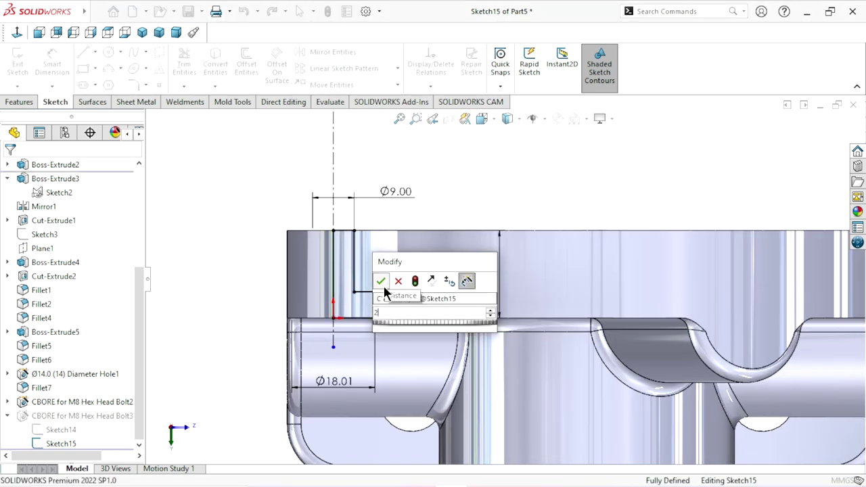
left_click(381, 281)
double_click(342, 388)
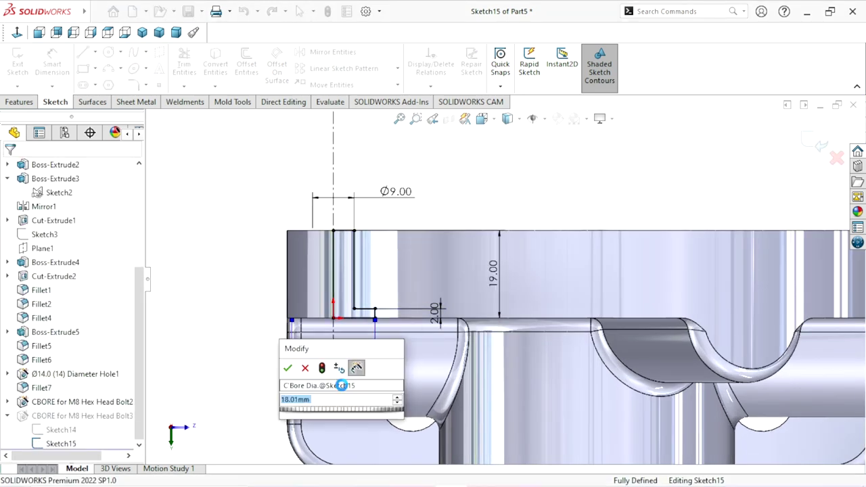
type("16.5")
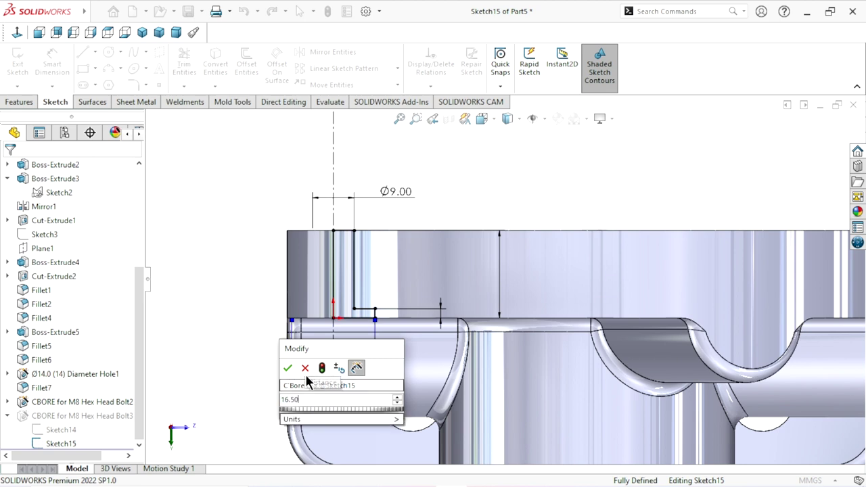
left_click(287, 367)
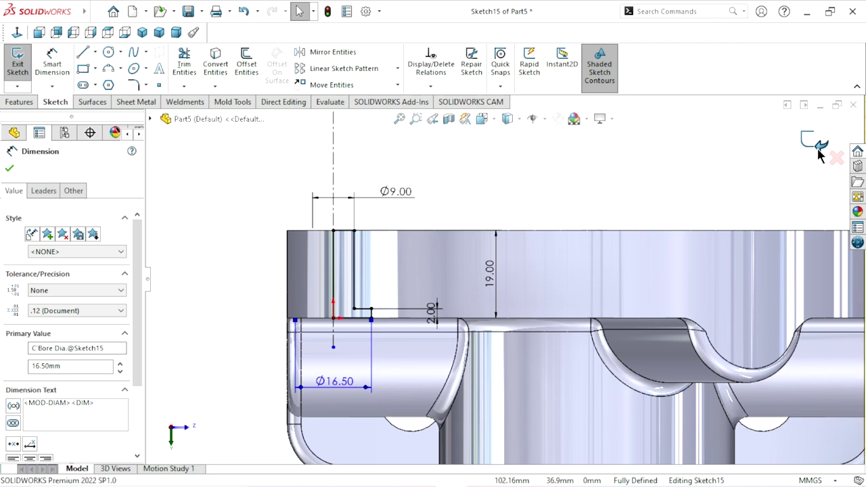
left_click(812, 140)
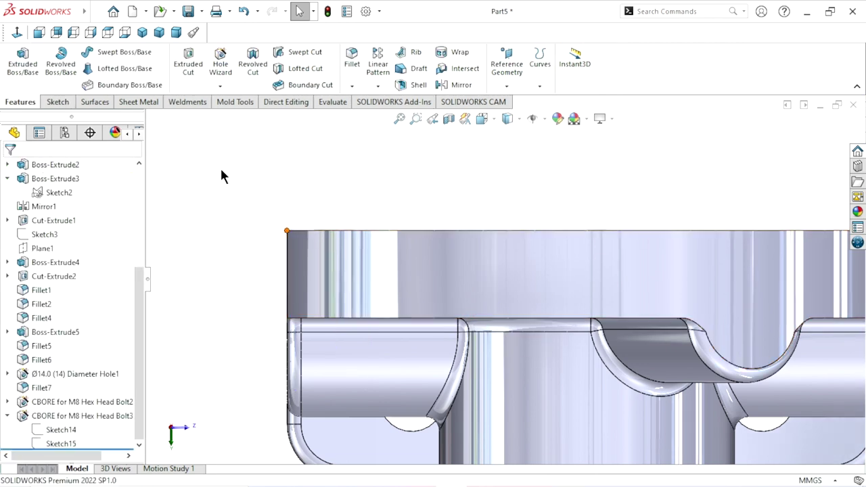
Step: Switch to isometric view, then orbit and zoom to inspect the resized counterbores
left_click(143, 34)
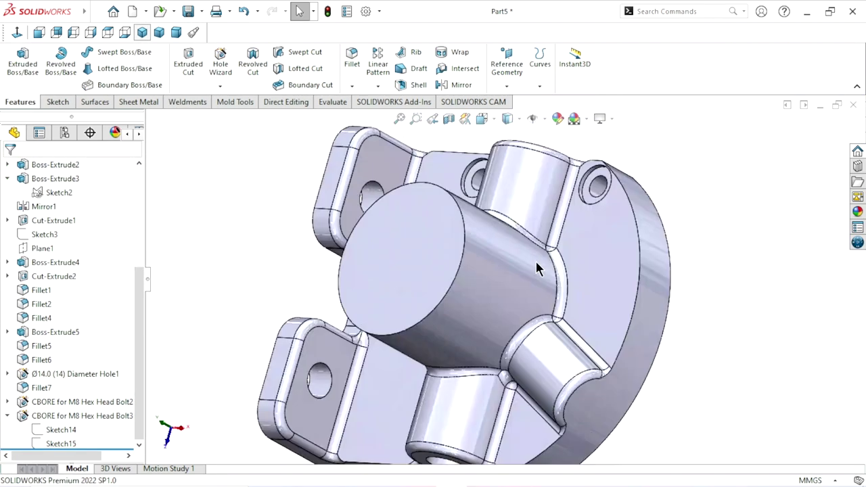
middle_click_drag(522, 272, 503, 379)
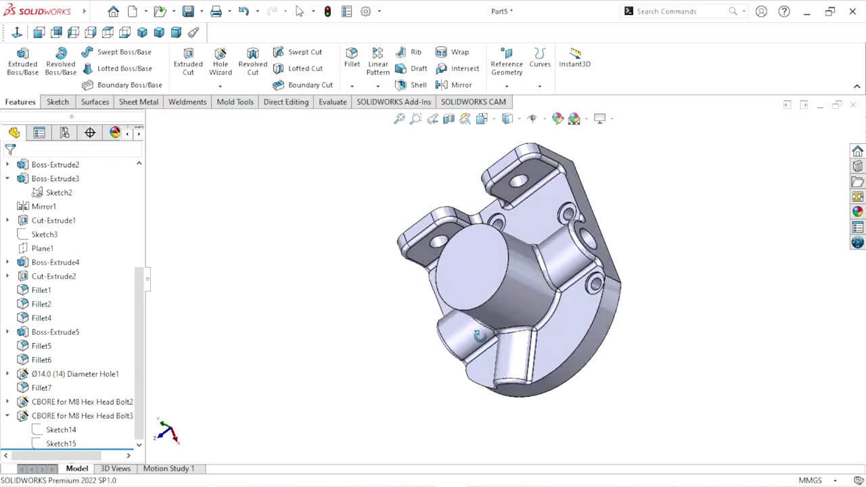
middle_click_drag(503, 379, 532, 400)
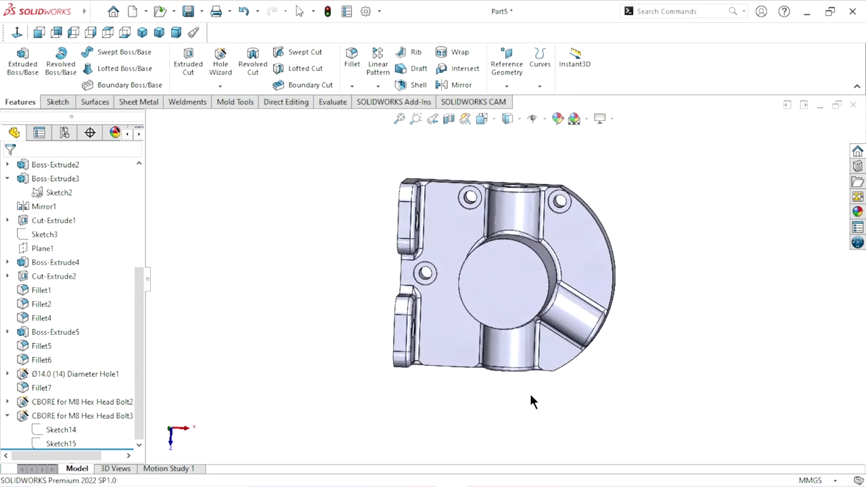
scroll(555, 219, "down", 3)
scroll(494, 251, "down", 3)
scroll(494, 251, "up", 2)
scroll(564, 275, "up", 2)
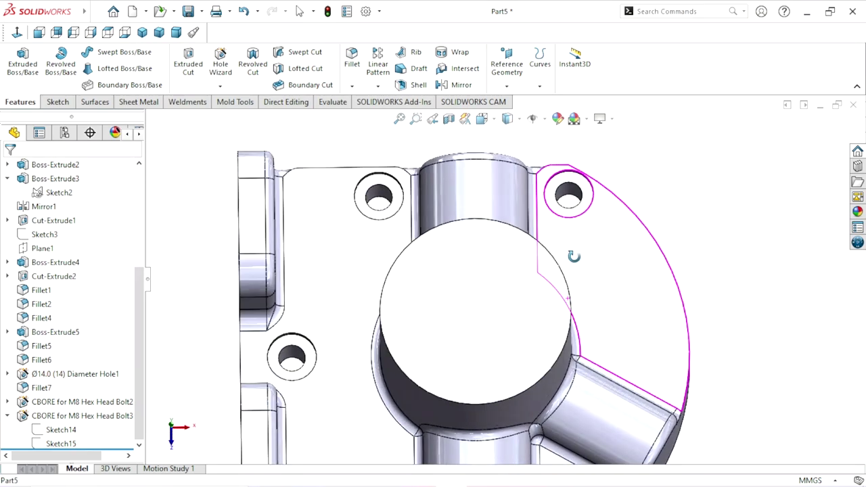
scroll(605, 302, "up", 3)
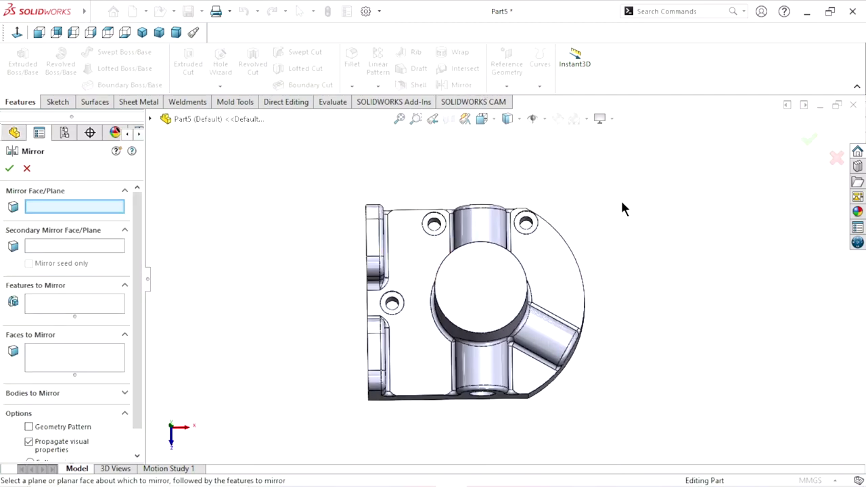
Step: Mirror the CBORE for M8 Hex Head Bolt2 hole across the Right Plane
left_click(150, 119)
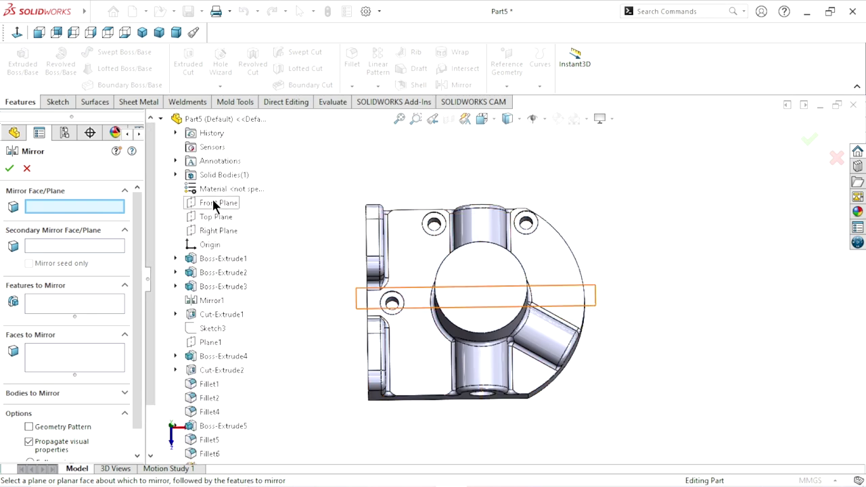
left_click(218, 231)
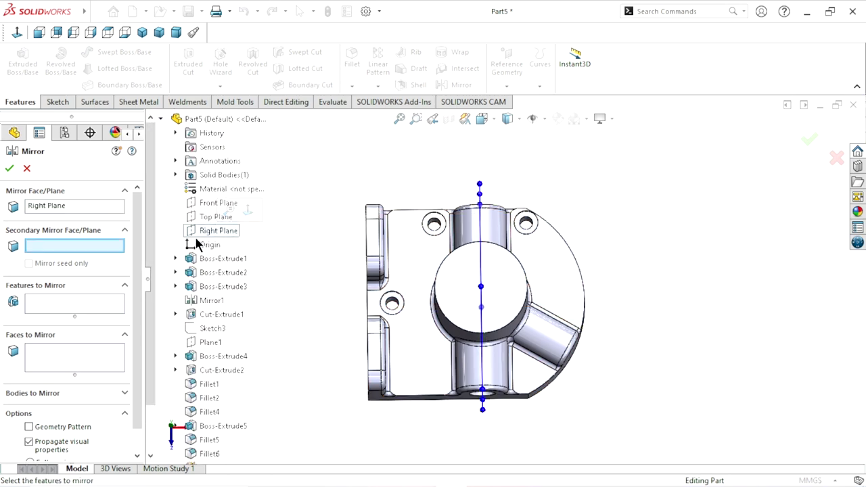
left_click(73, 305)
scroll(216, 385, "down", 2)
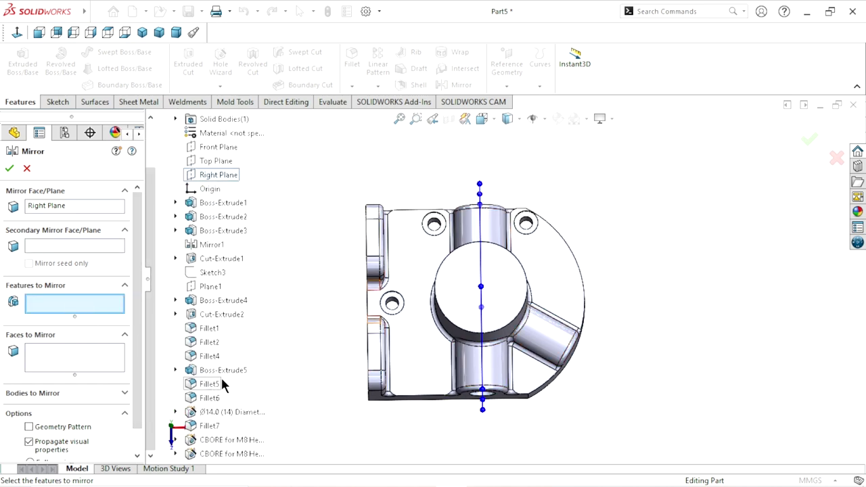
left_click(230, 441)
left_click(10, 169)
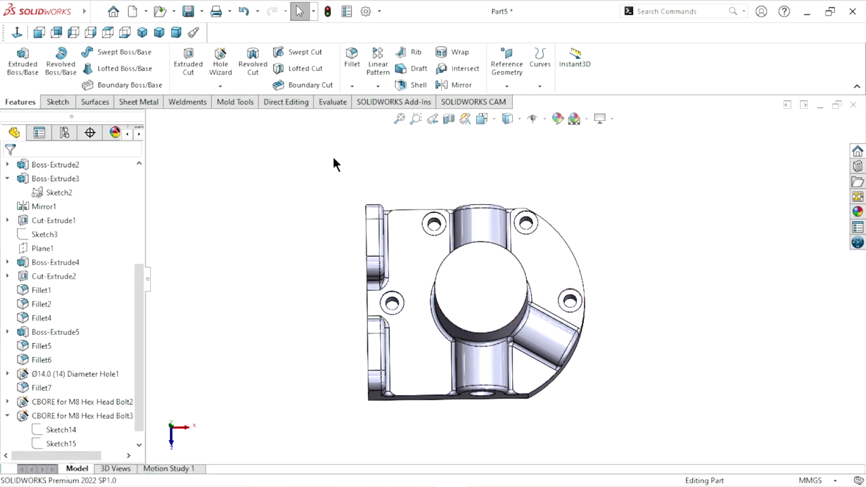
key("Return")
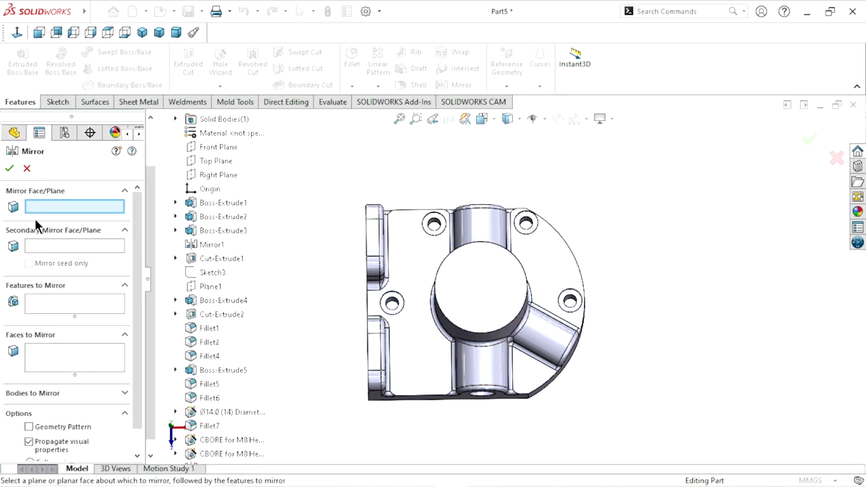
Step: Mirror the CBORE for M8 Hex Head Bolt3 holes across the Front Plane, then angle the view
left_click(222, 150)
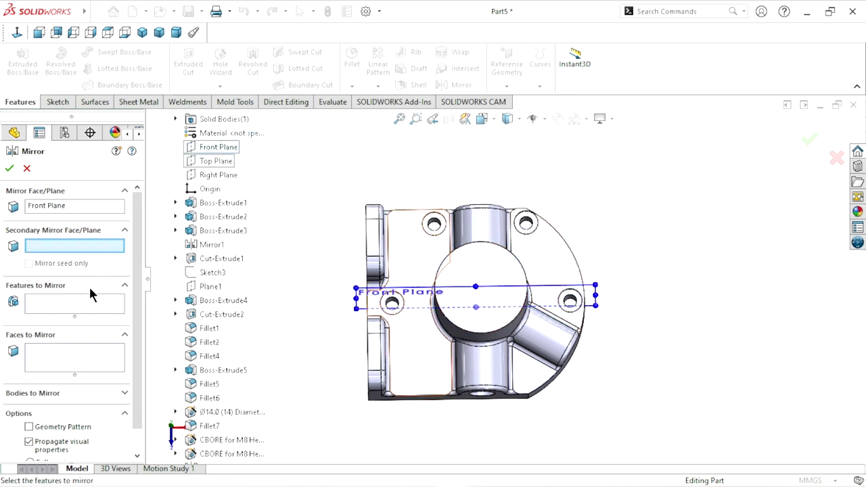
left_click(44, 305)
scroll(226, 371, "down", 1)
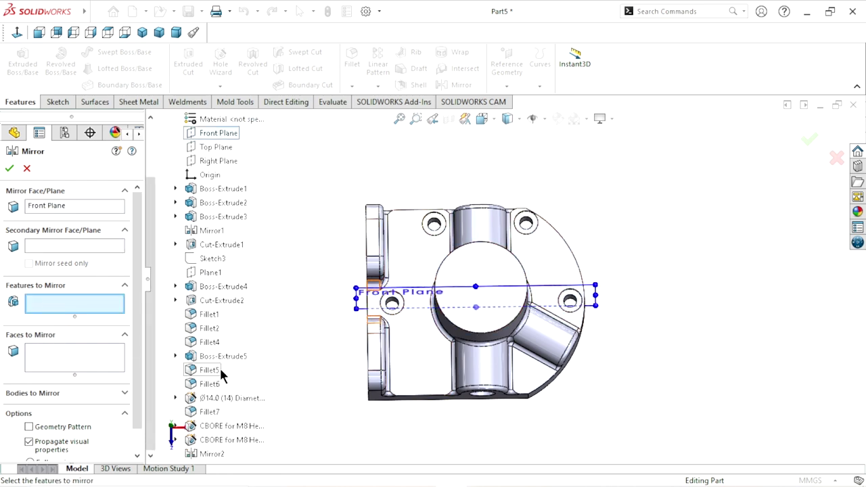
left_click(234, 438)
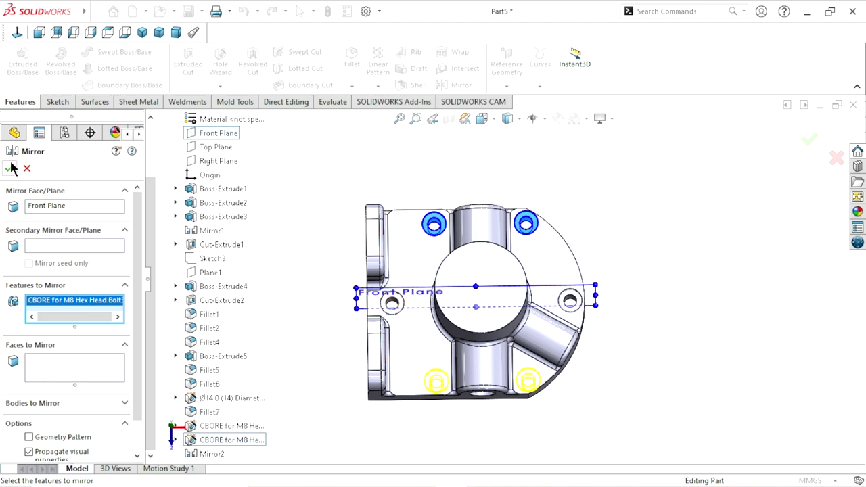
mouse_move(641, 275)
middle_mouse_down()
mouse_move(618, 333)
mouse_move(632, 284)
mouse_move(619, 212)
mouse_move(588, 327)
mouse_move(603, 246)
mouse_move(623, 263)
mouse_move(618, 284)
middle_mouse_up()
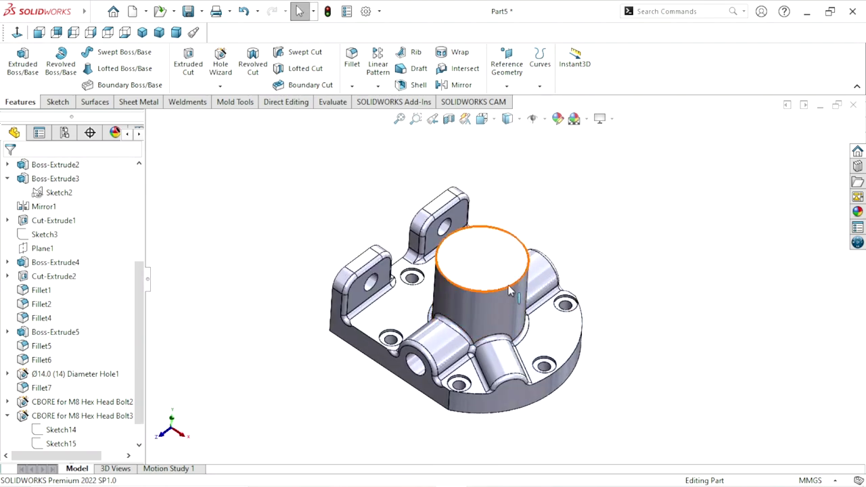
Step: Turn the part to its flat bottom face and start a new sketch on that face
middle_click_drag(496, 298, 599, 178)
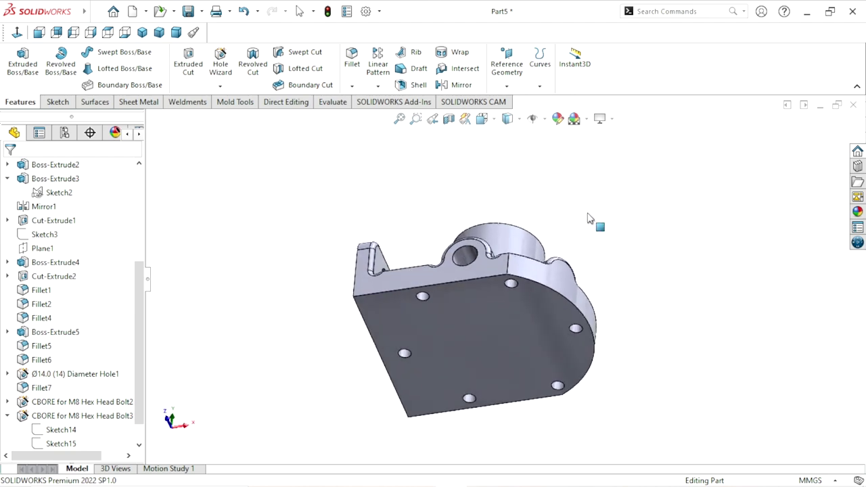
left_click(503, 345)
left_click(559, 308)
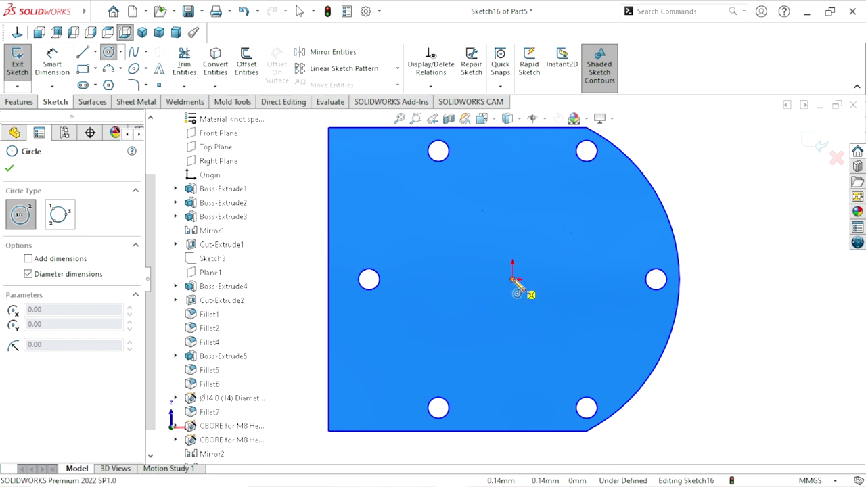
Step: Draw a circle centred on the origin and dimension its diameter to 98.50 mm
left_click(512, 279)
left_click(604, 234)
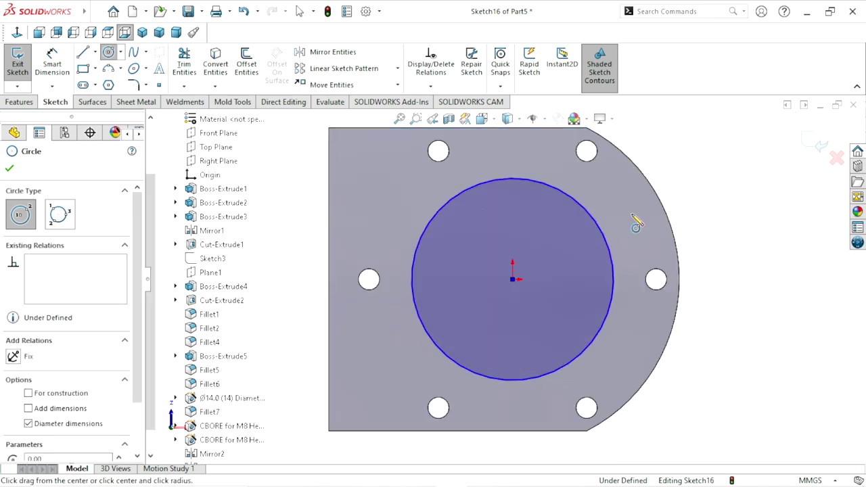
right_click(651, 192)
left_click(660, 195)
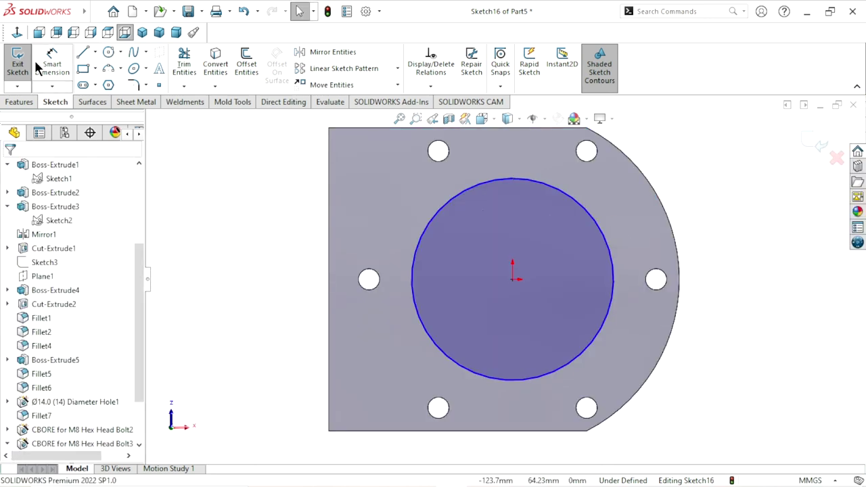
left_click(614, 260)
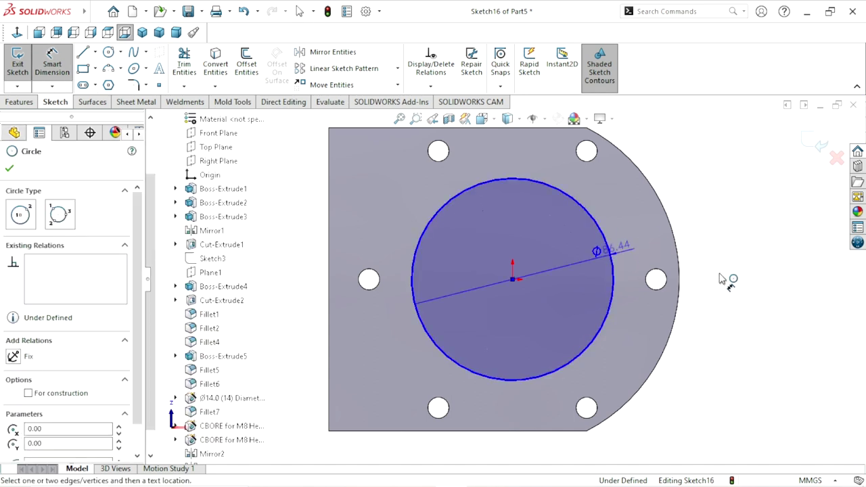
left_click(736, 283)
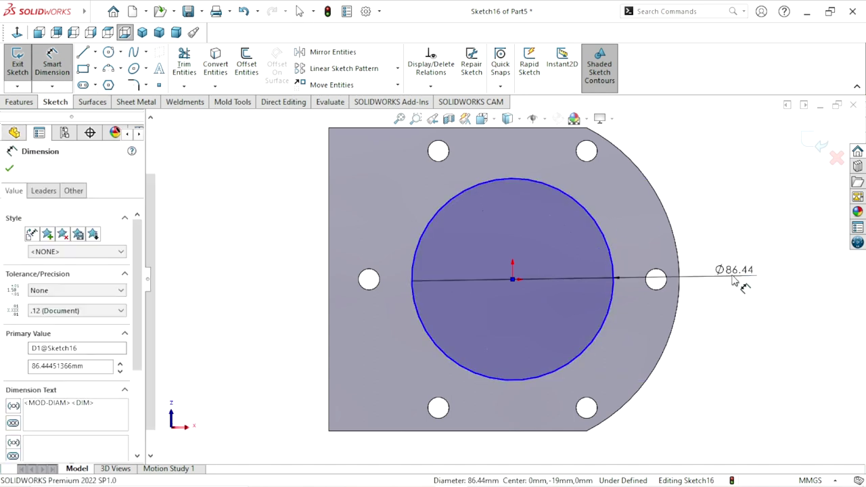
type("98.50")
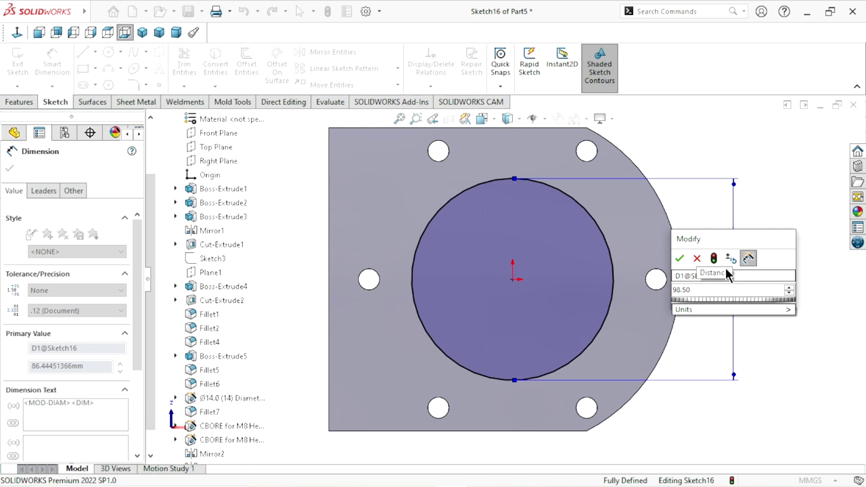
left_click(680, 259)
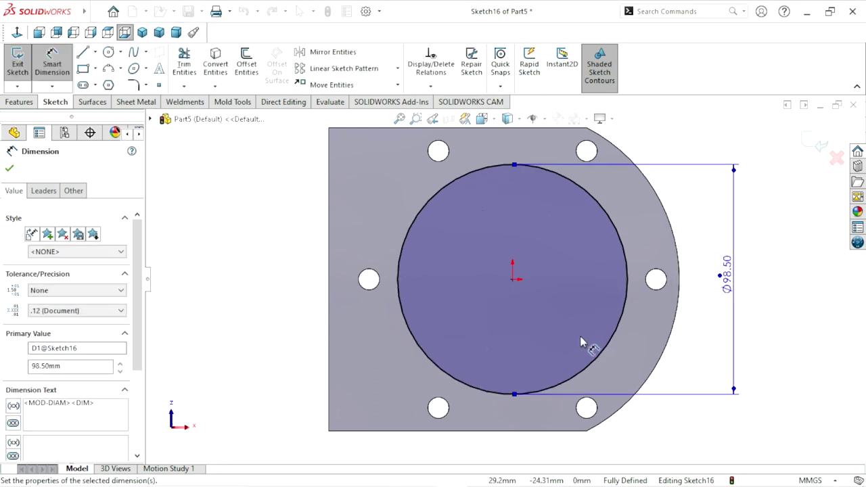
scroll(609, 305, "up", 2)
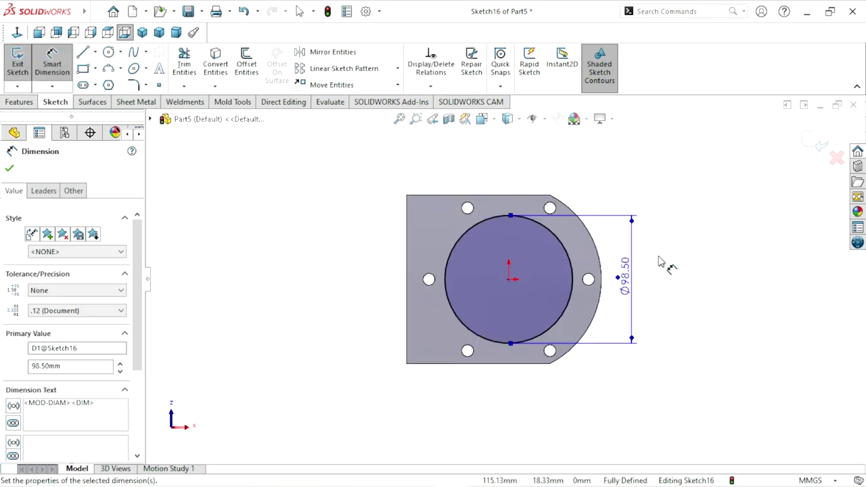
left_click(9, 171)
left_click(18, 106)
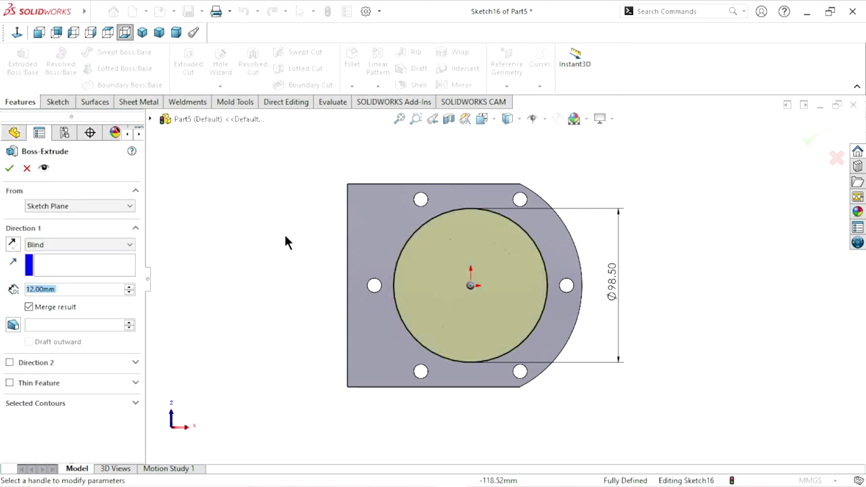
Step: Extrude the Ø98.50 circle 3 mm blind as a boss, then sketch on its new face
left_click(65, 289)
type("3")
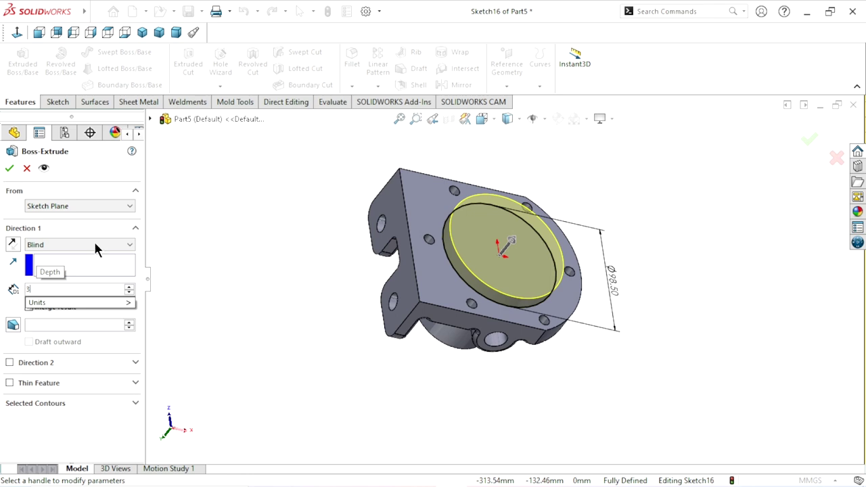
key("Return")
left_click(8, 169)
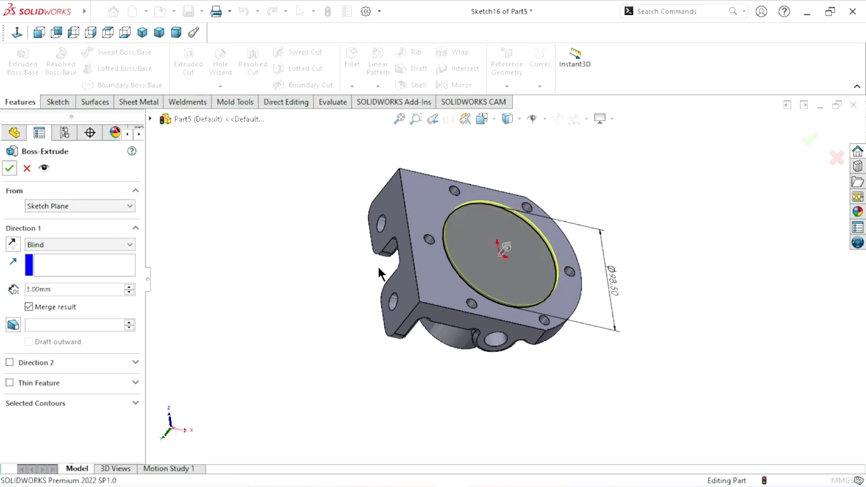
left_click(494, 247)
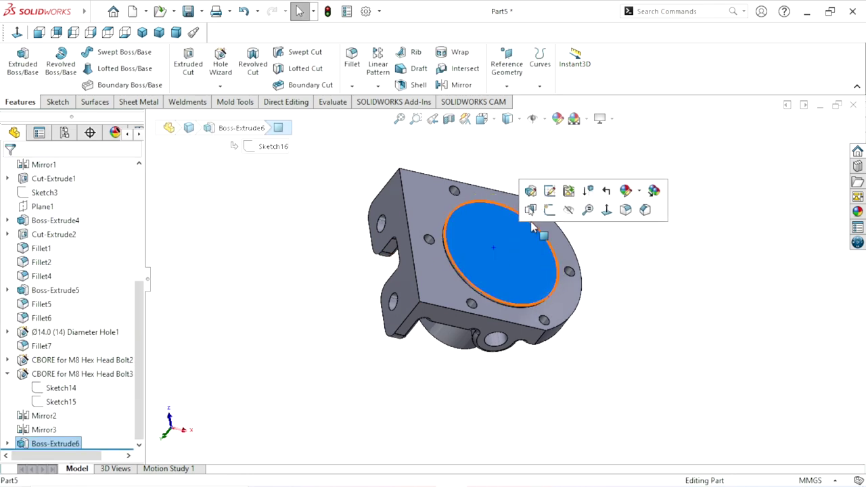
left_click(550, 210)
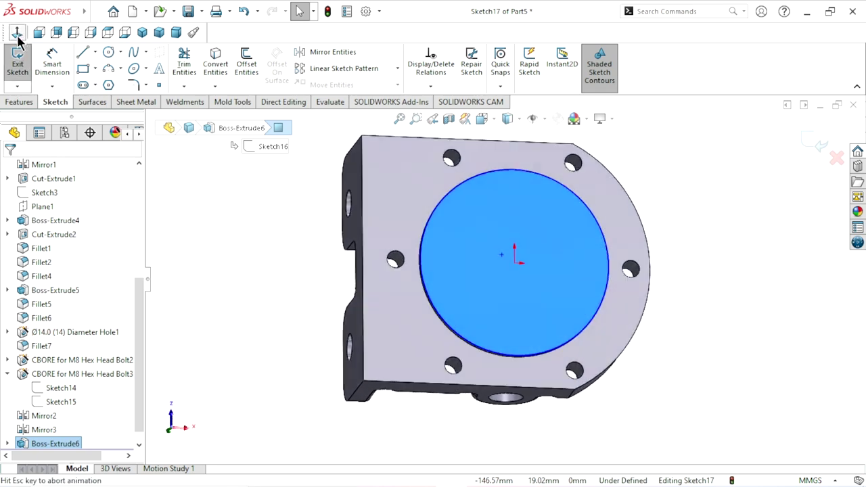
Step: Draw a circle on the sketch origin and dimension its diameter to 40 mm
left_click(108, 52)
left_click(514, 279)
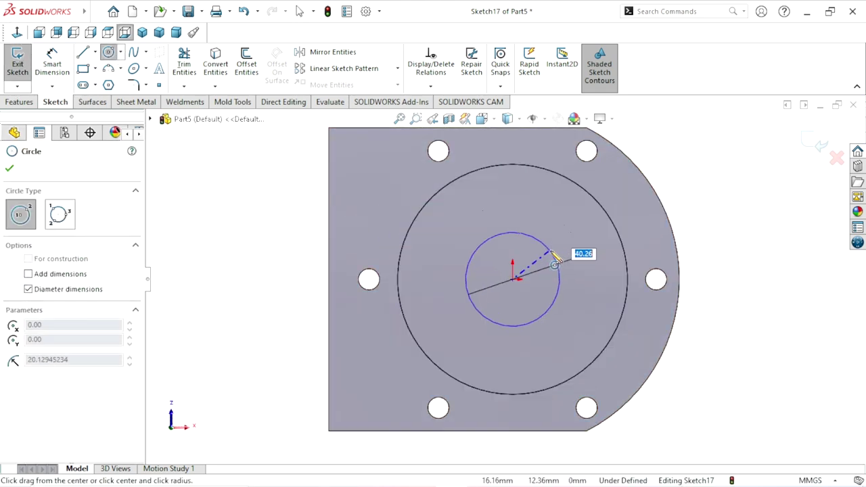
left_click(551, 251)
left_click(52, 70)
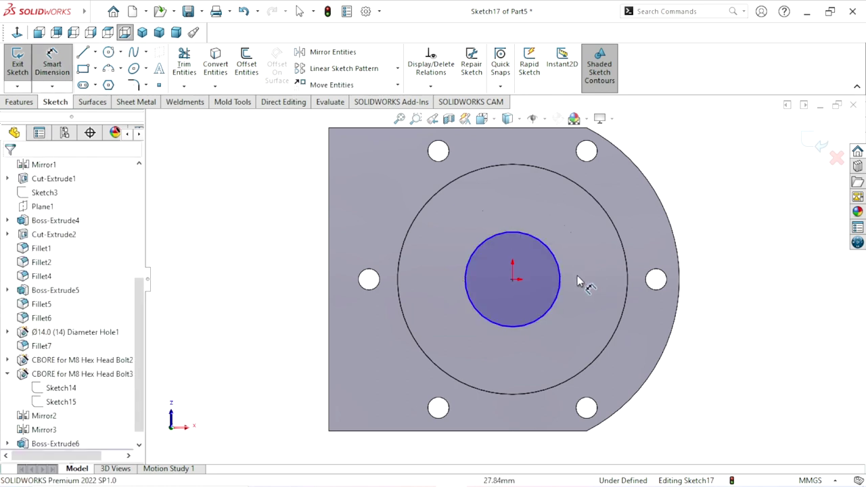
left_click(560, 272)
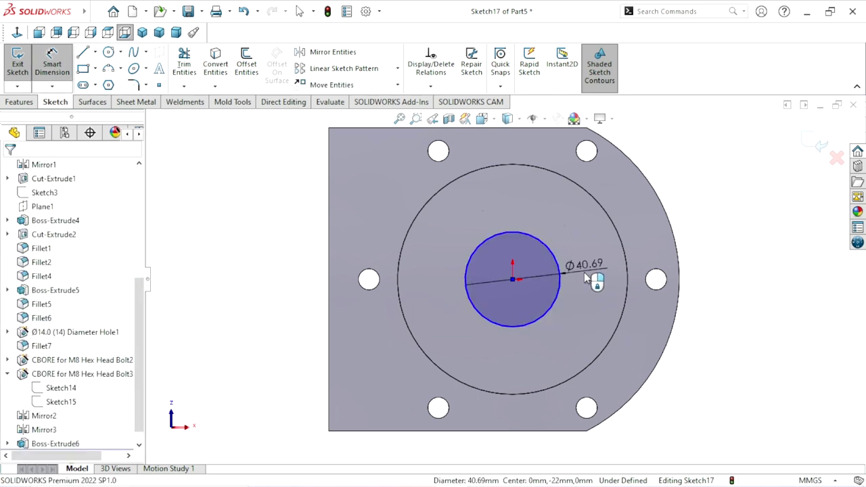
left_click(583, 272)
type("040")
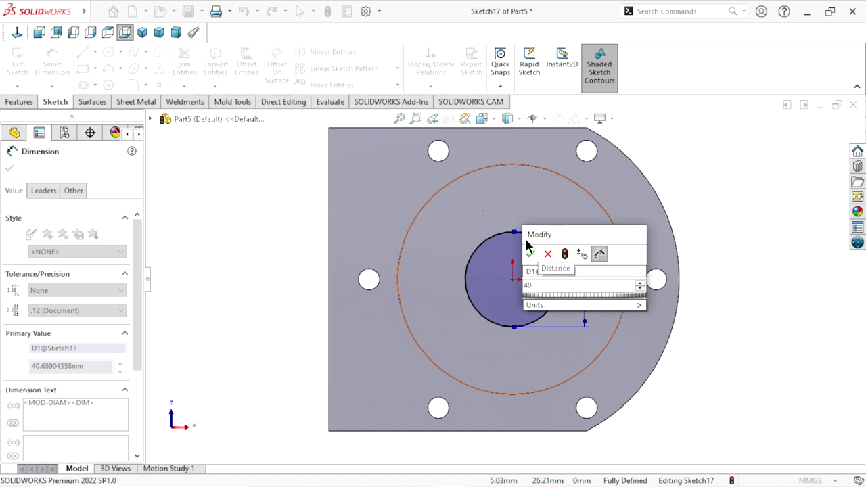
left_click(530, 254)
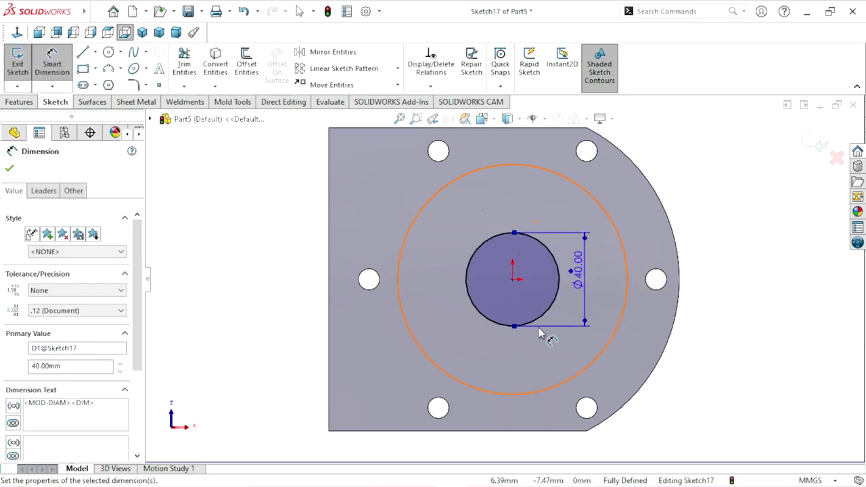
scroll(548, 325, "up", 2)
scroll(582, 322, "down", 2)
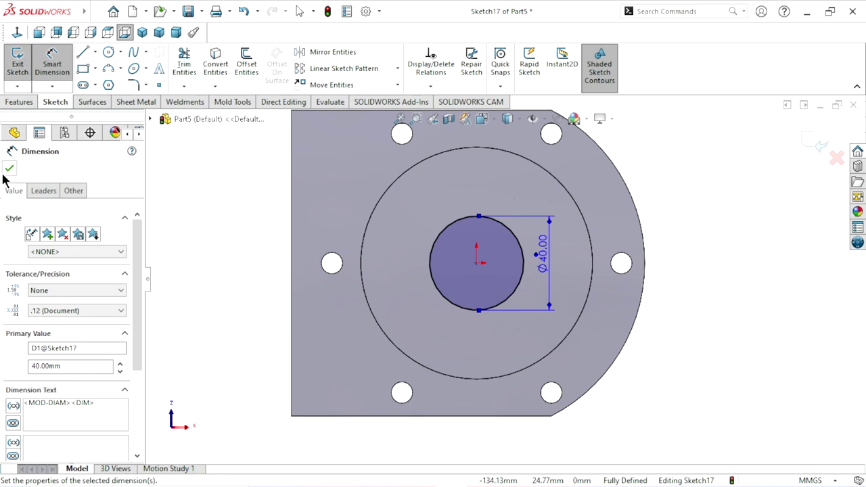
left_click(9, 169)
left_click(36, 100)
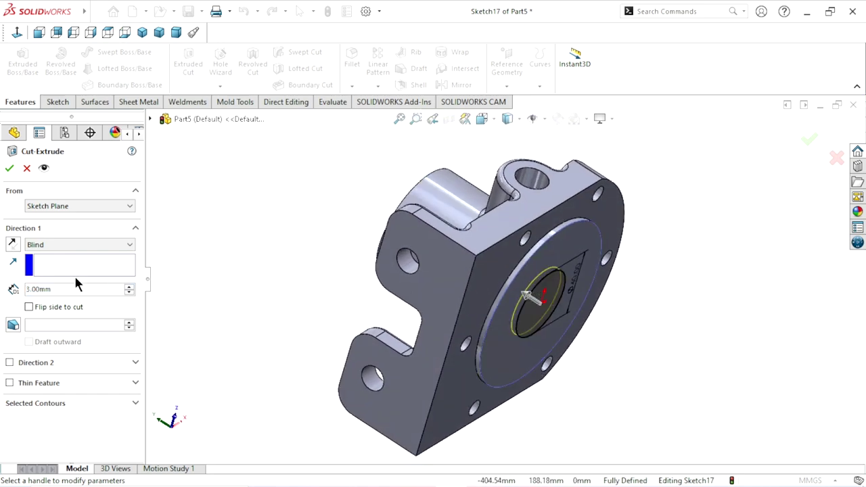
Step: Cut the Ø40 circle 60 mm deep into the part and orbit to inspect the bore
left_click(74, 290)
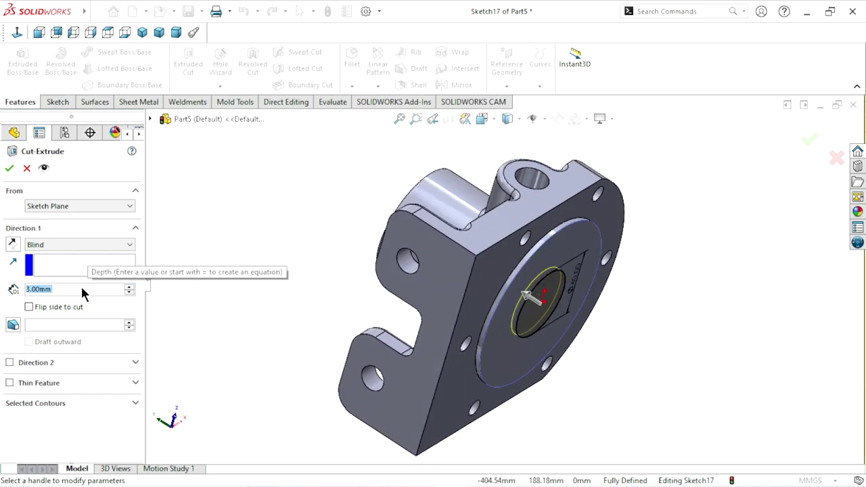
type("60")
key("Return")
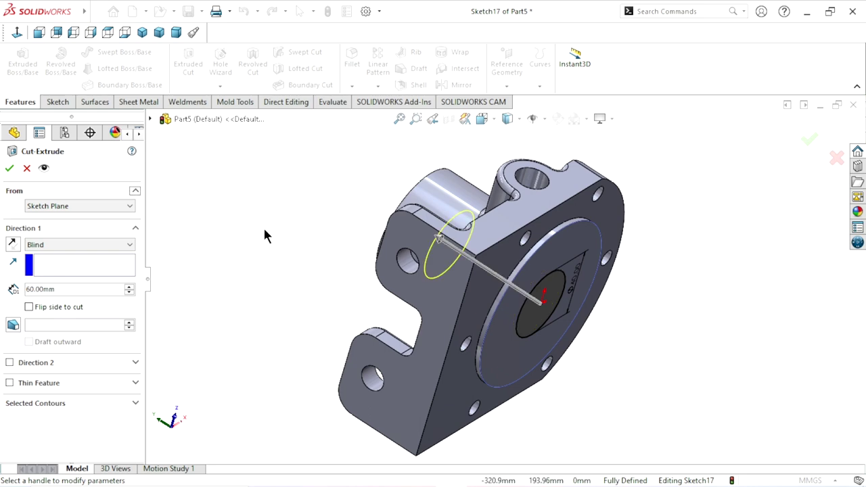
left_click(11, 169)
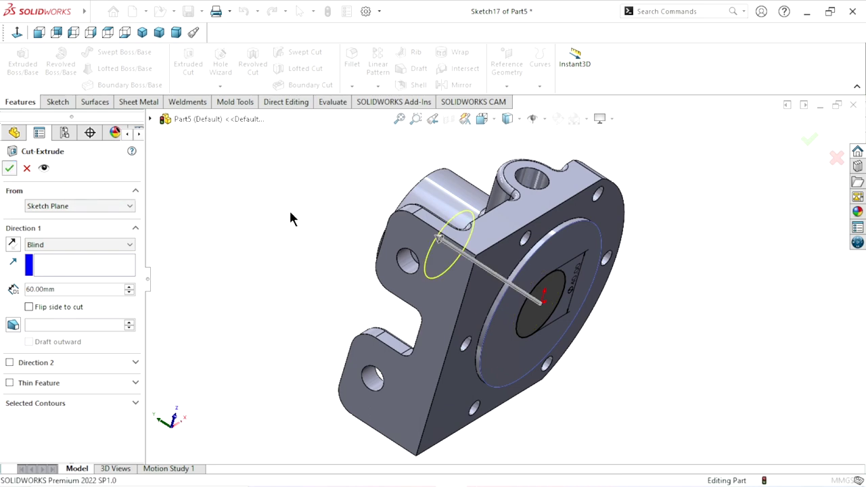
mouse_move(591, 324)
middle_mouse_down()
mouse_move(524, 198)
mouse_move(551, 323)
mouse_move(531, 345)
middle_mouse_up()
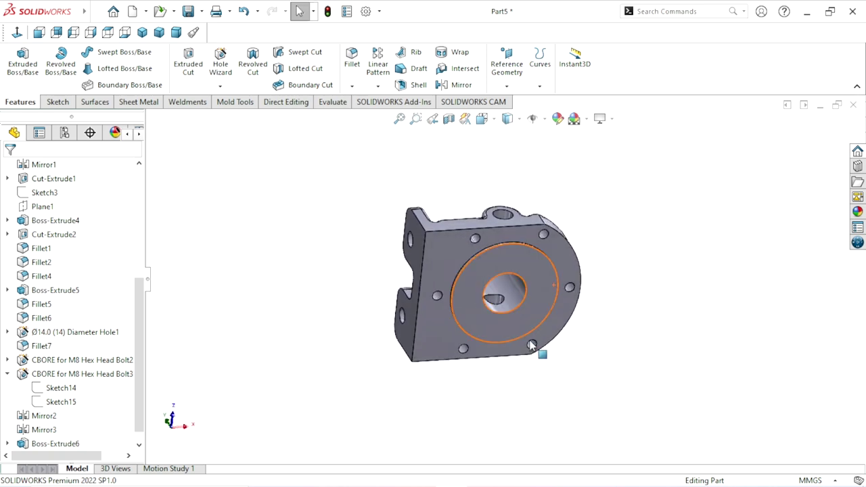
scroll(507, 329, "up", 2)
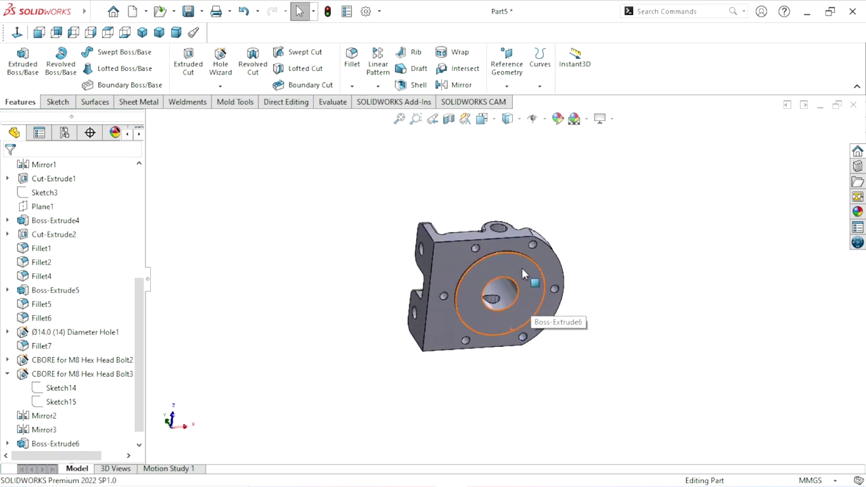
mouse_move(521, 268)
middle_mouse_down()
mouse_move(533, 355)
mouse_move(500, 372)
middle_mouse_up()
scroll(600, 259, "down", 5)
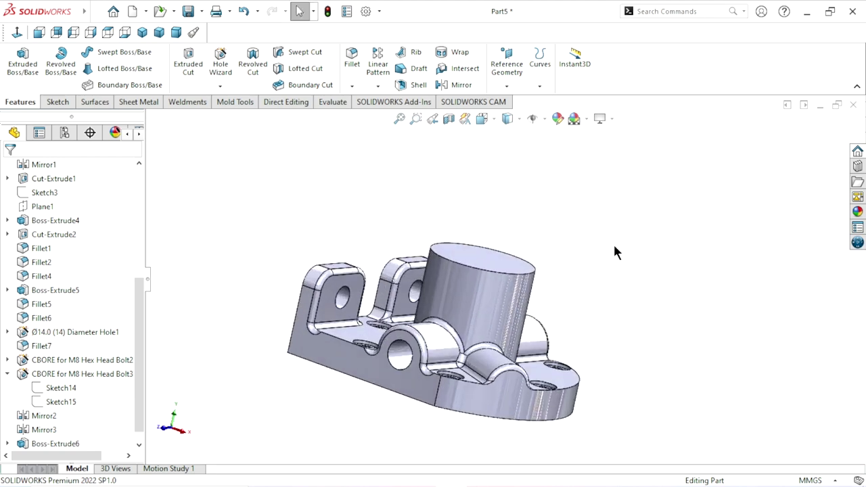
Step: Add a 3 mm × 45° chamfer to the top circular edge of the boss
left_click(352, 86)
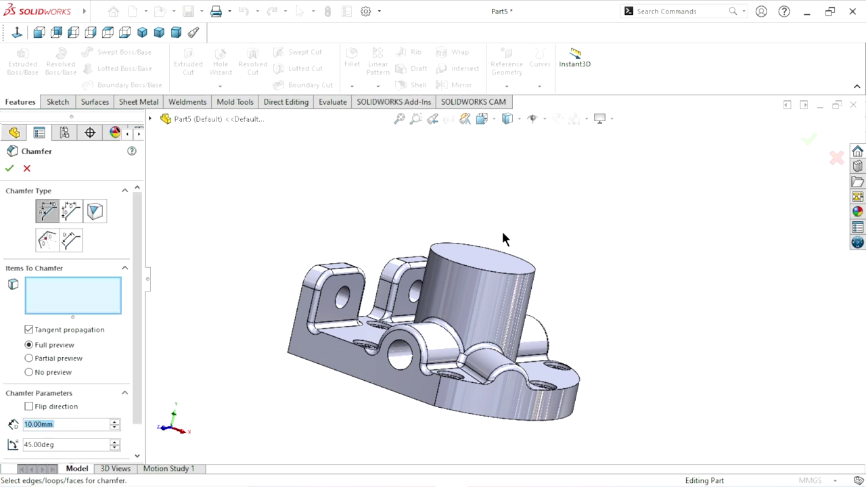
type("3")
key("Return")
left_click(447, 262)
mouse_move(447, 263)
middle_mouse_down()
mouse_move(565, 215)
mouse_move(511, 318)
middle_mouse_up()
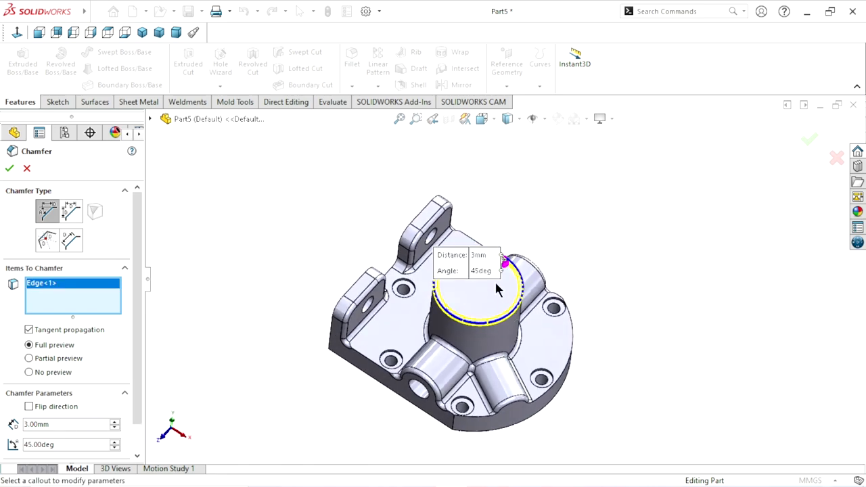
scroll(511, 318, "down", 3)
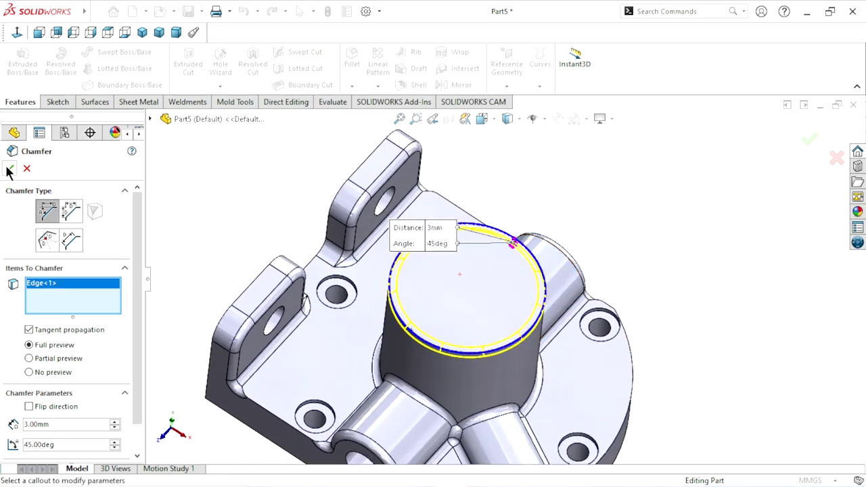
key("Return")
scroll(514, 339, "up", 5)
mouse_move(499, 329)
middle_mouse_down()
mouse_move(503, 224)
mouse_move(542, 314)
middle_mouse_up()
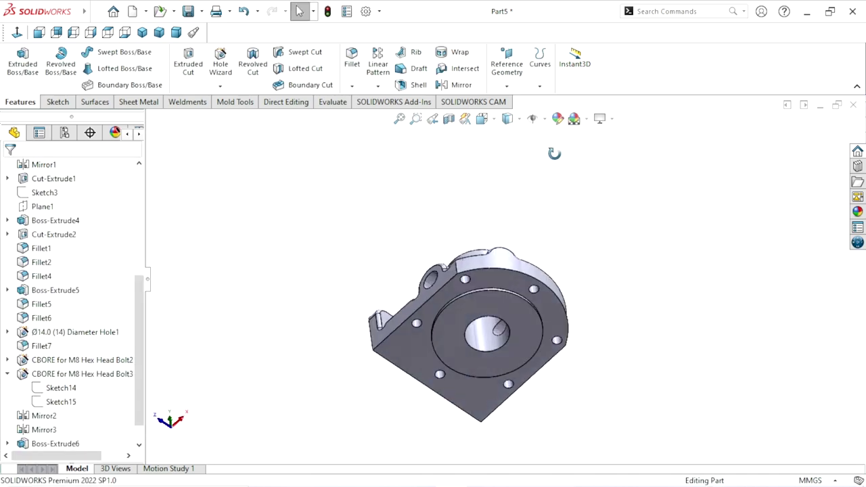
middle_click_drag(542, 314, 522, 313)
scroll(519, 312, "down", 3)
left_click(352, 86)
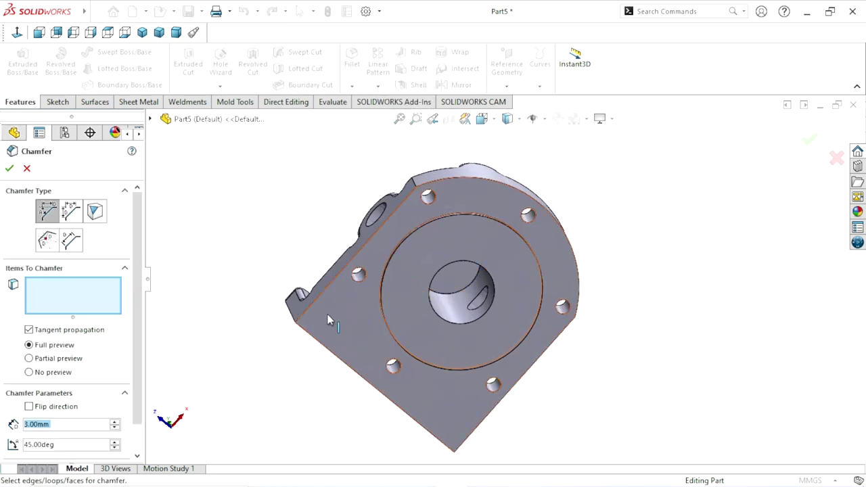
Step: Chamfer two circular edges of the Ø40 hole at 3 mm
left_click(452, 298)
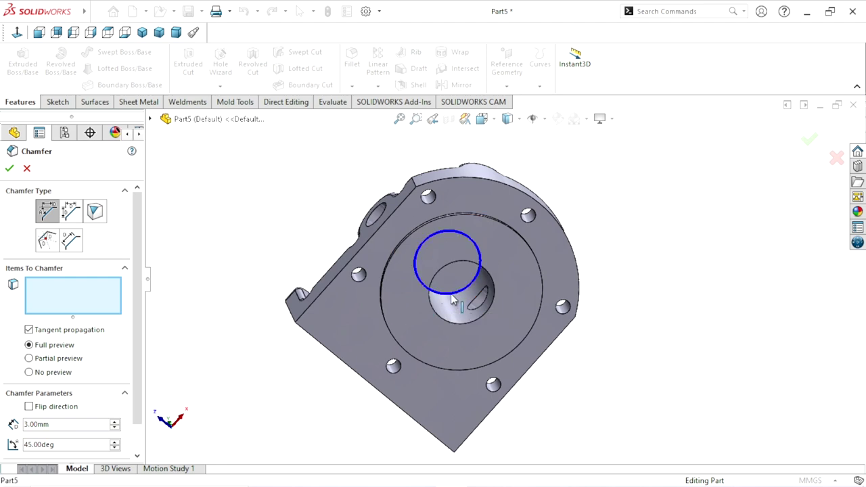
left_click(489, 278)
left_click(9, 170)
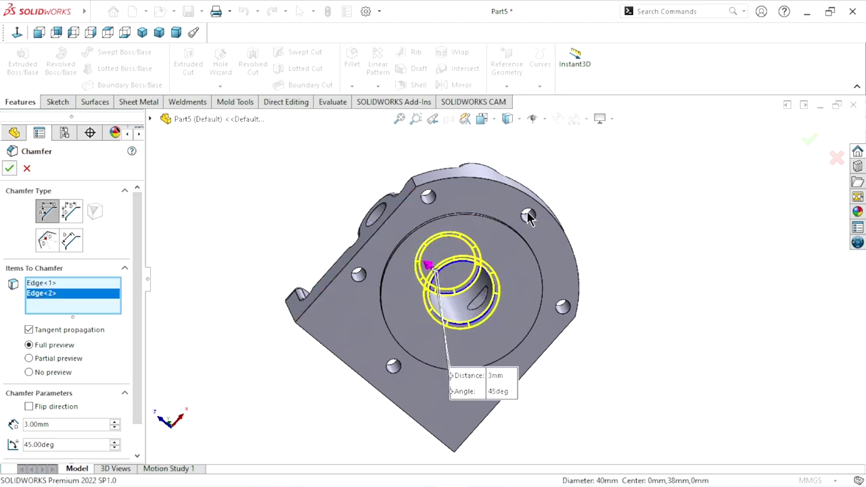
scroll(613, 287, "down", 2)
middle_click_drag(612, 287, 627, 318)
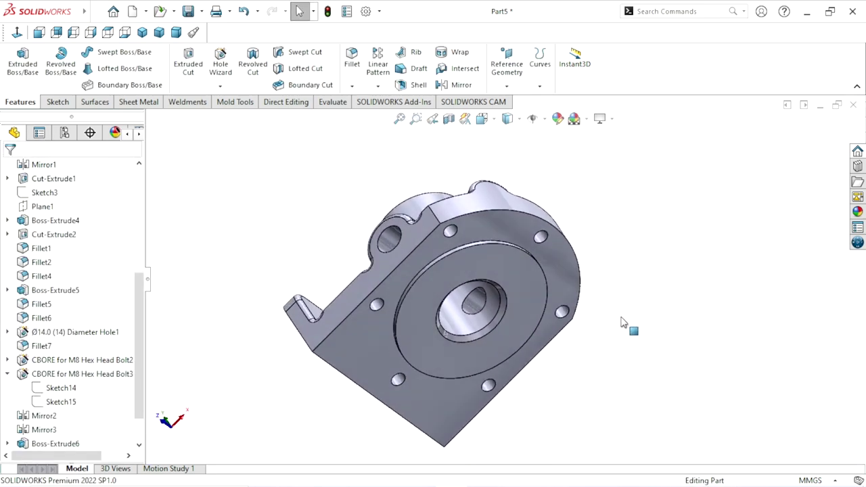
scroll(504, 308, "up", 2)
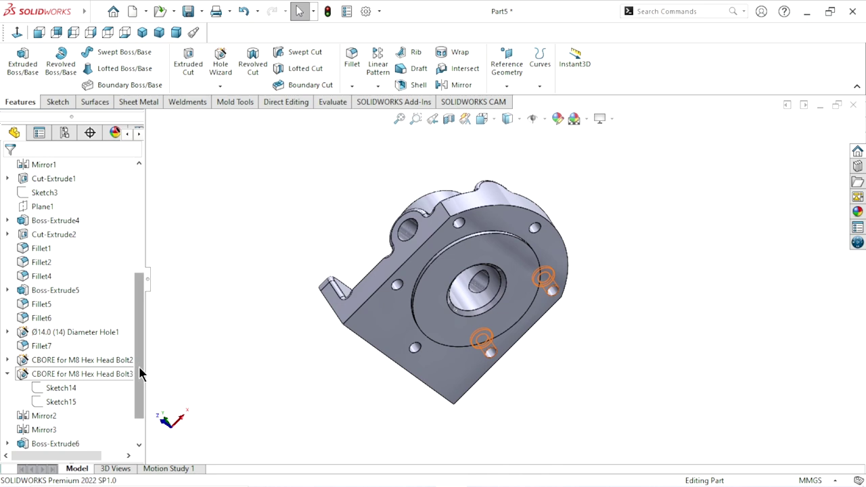
left_click_drag(140, 366, 150, 432)
Step: Edit Chamfer2 to remove the inner hole edge from it
left_click(75, 444)
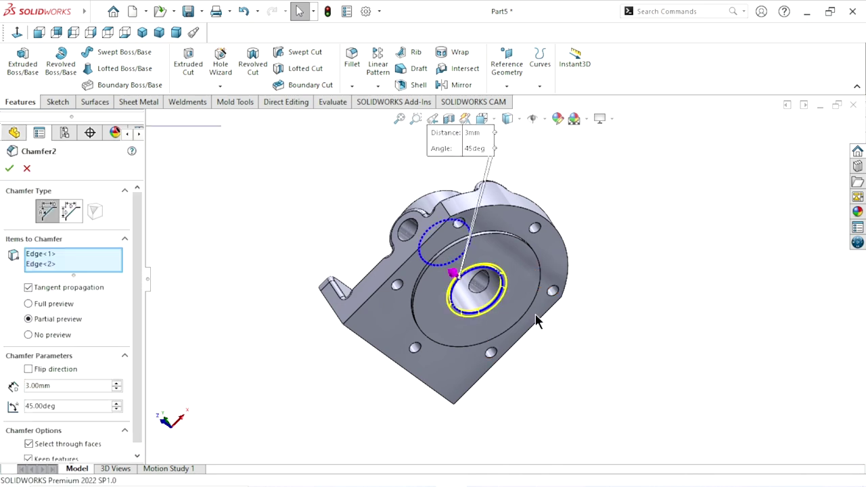
left_click(501, 308)
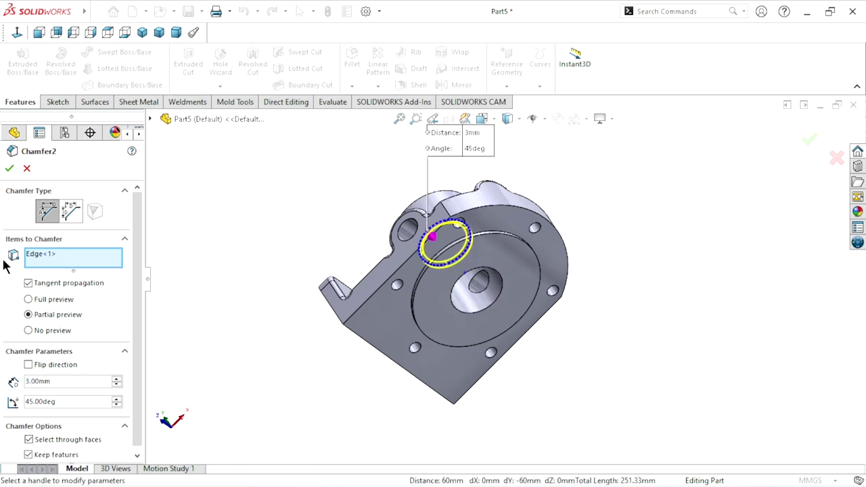
left_click(9, 169)
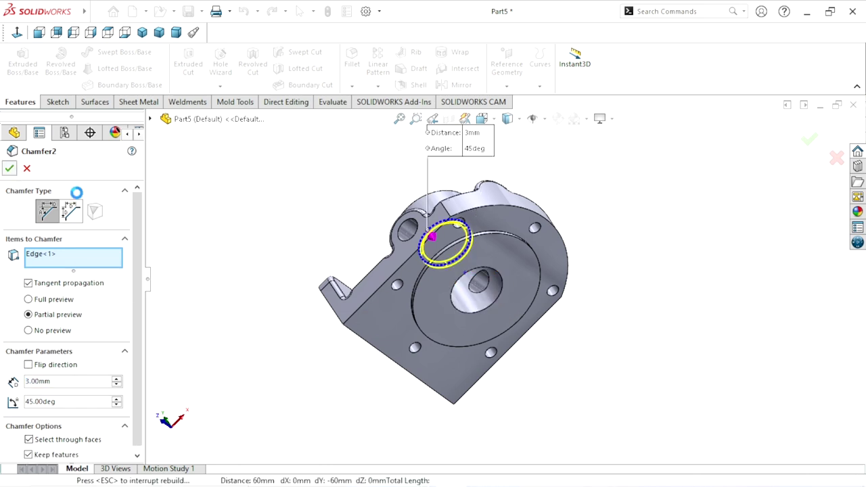
Step: Add a 1 mm chamfer to the hole rim at the flange face
left_click(352, 86)
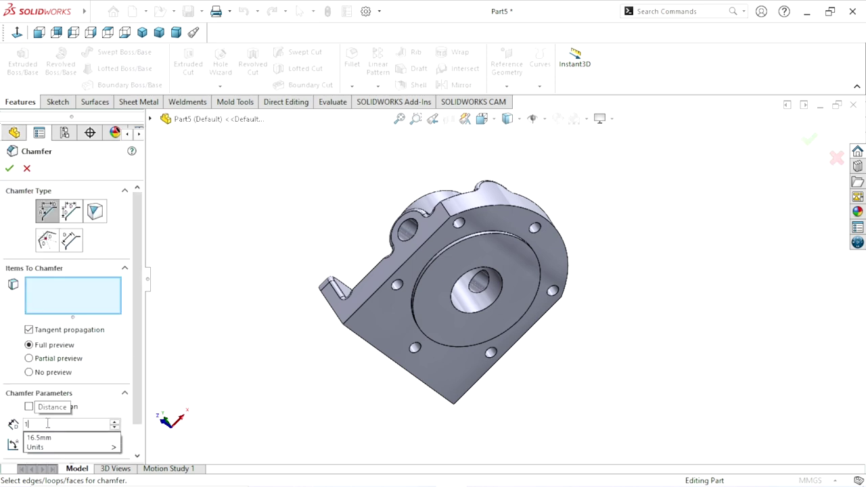
left_click(466, 319)
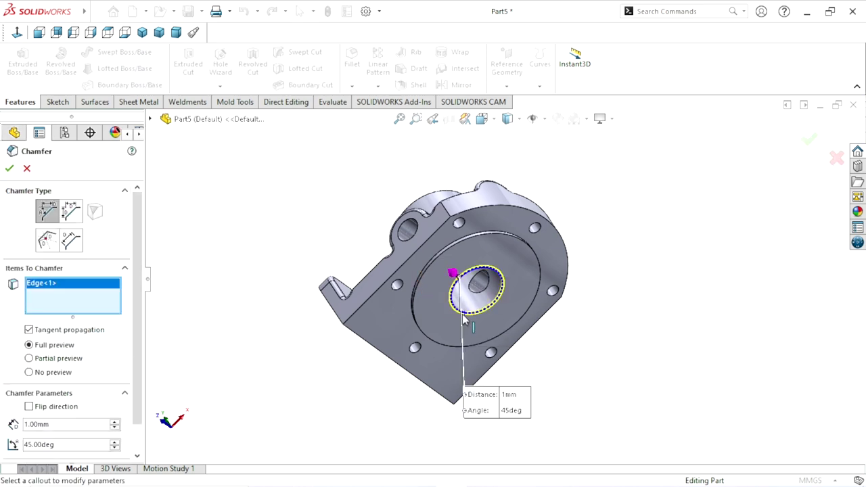
left_click(9, 170)
mouse_move(582, 234)
middle_mouse_down()
mouse_move(527, 253)
mouse_move(386, 217)
middle_mouse_up()
mouse_move(358, 313)
middle_mouse_down()
mouse_move(559, 344)
mouse_move(557, 370)
mouse_move(541, 280)
mouse_move(522, 331)
mouse_move(538, 253)
mouse_move(561, 282)
mouse_move(551, 354)
middle_mouse_up()
scroll(389, 324, "down", 3)
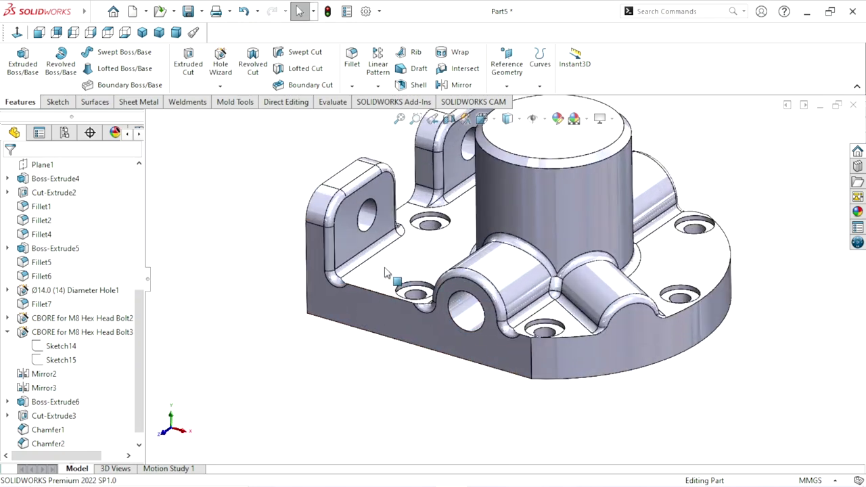
scroll(352, 332, "down", 3)
scroll(214, 365, "up", 3)
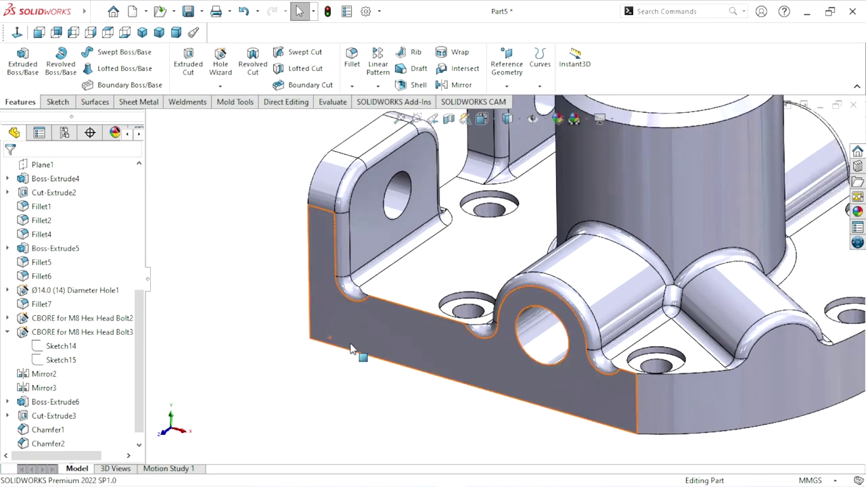
scroll(357, 353, "up", 2)
middle_click_drag(437, 304, 595, 291)
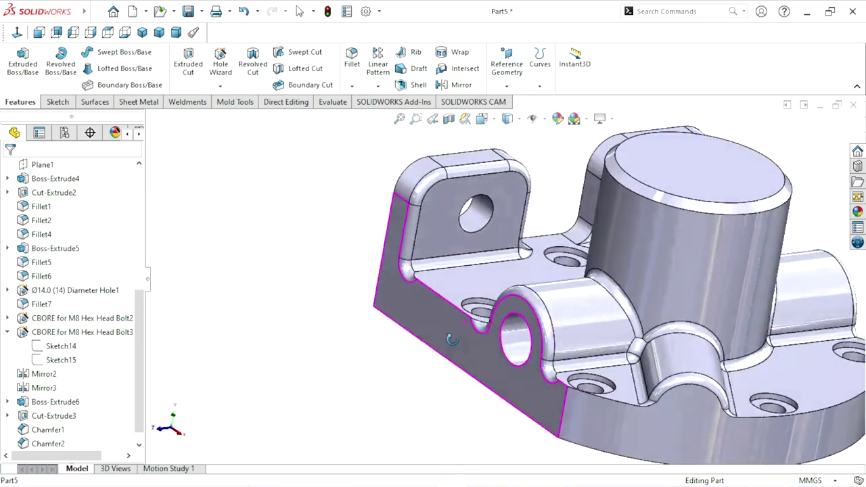
scroll(609, 288, "up", 2)
scroll(617, 287, "up", 2)
scroll(618, 287, "down", 2)
mouse_move(641, 292)
middle_mouse_down()
mouse_move(546, 306)
mouse_move(552, 319)
mouse_move(649, 242)
mouse_move(675, 236)
mouse_move(721, 253)
mouse_move(628, 271)
mouse_move(667, 305)
mouse_move(514, 311)
middle_mouse_up()
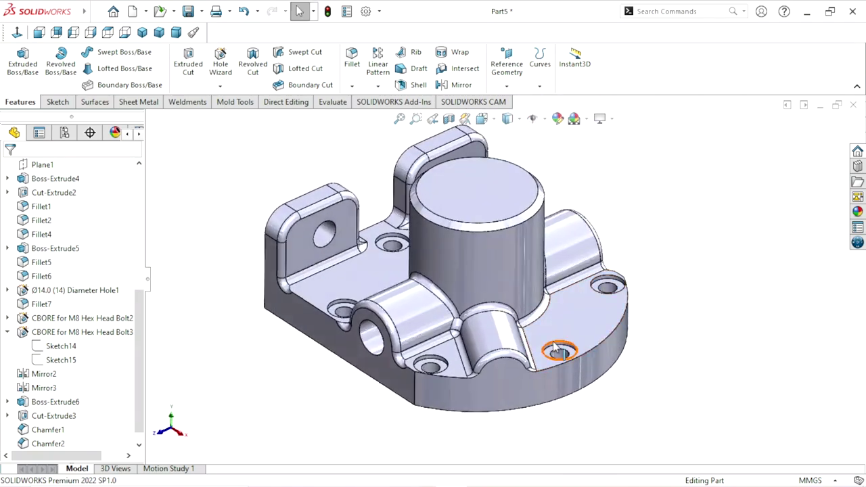
left_click(142, 33)
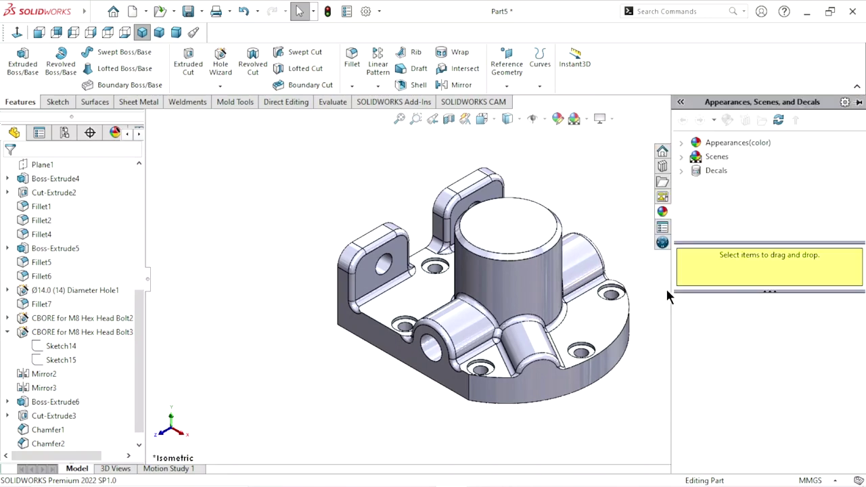
Step: Drag the matte steel appearance from the Metal > Steel library onto the part
left_click(725, 143)
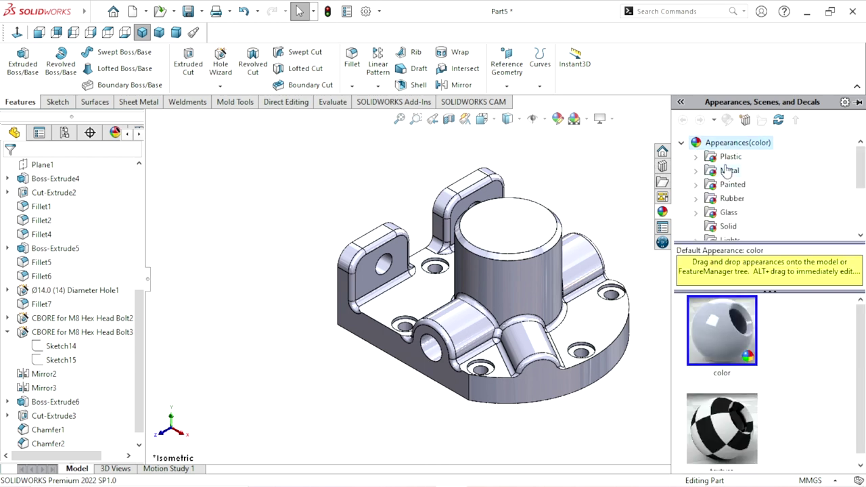
left_click(726, 171)
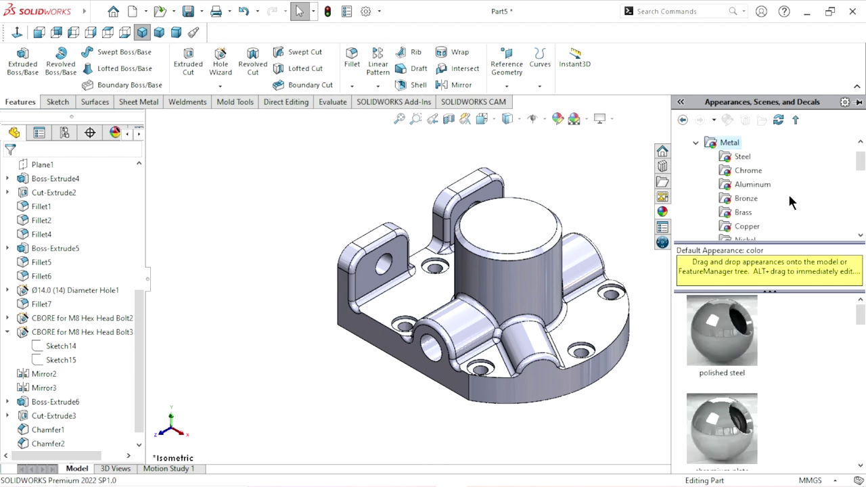
mouse_move(860, 322)
left_mouse_down()
mouse_move(858, 348)
mouse_move(860, 315)
left_mouse_up()
left_click(730, 161)
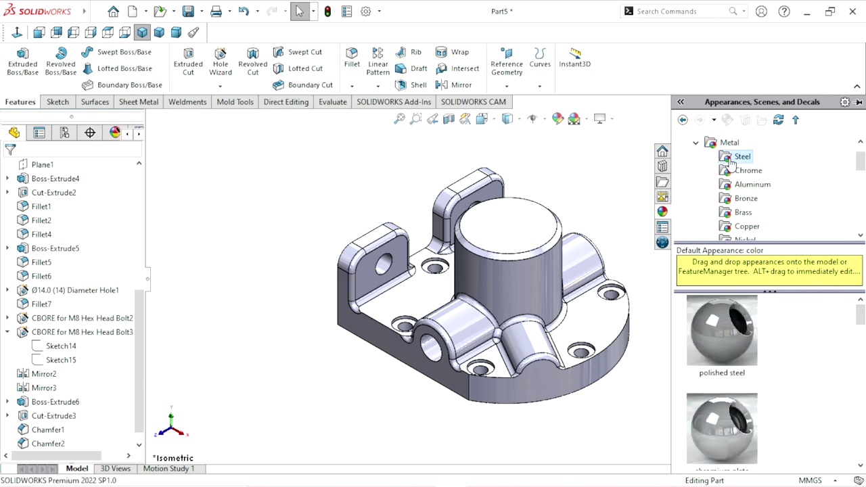
left_click_drag(860, 326, 864, 358)
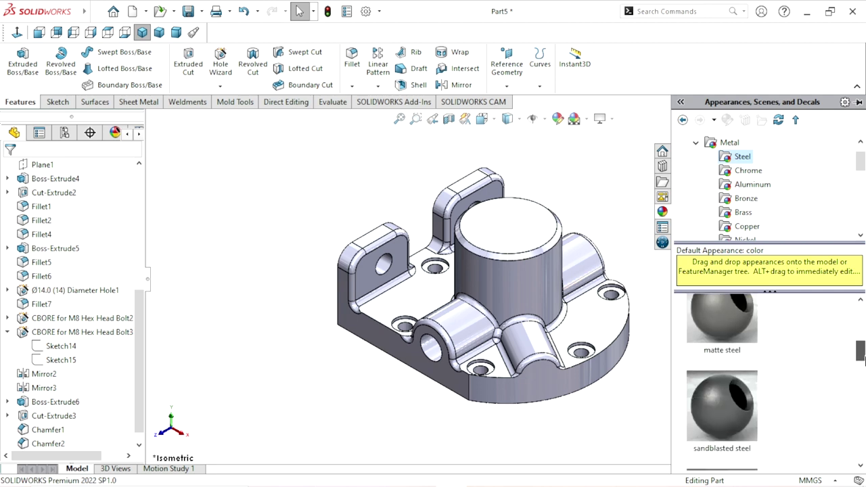
left_click(742, 348)
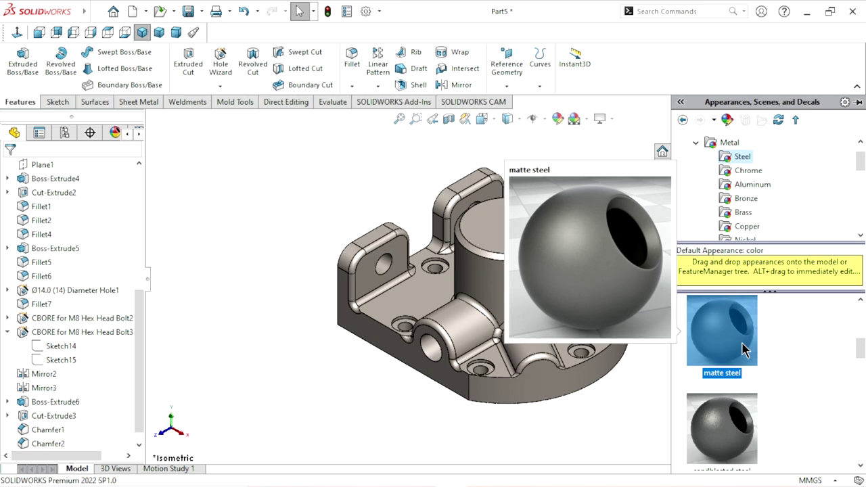
left_click_drag(709, 347, 607, 313)
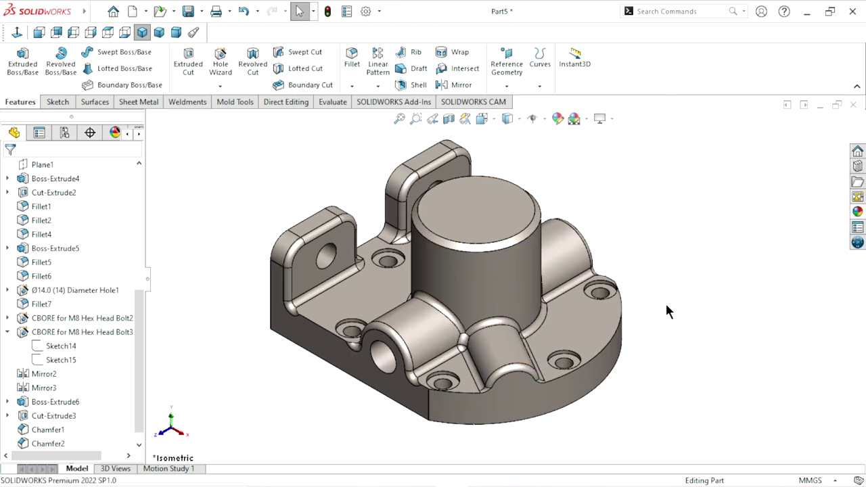
mouse_move(694, 309)
middle_mouse_down()
mouse_move(717, 243)
mouse_move(701, 188)
middle_mouse_up()
Step: Return to the isometric view and set the whole part's colour to yellow
key("ctrl+7")
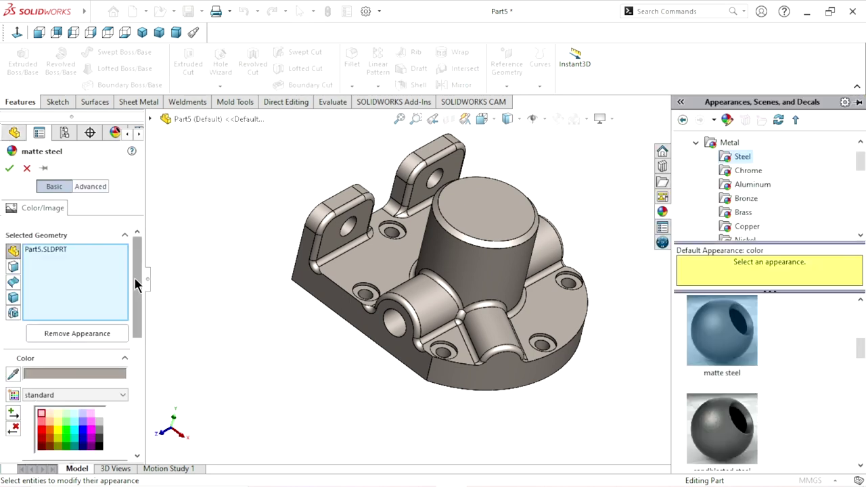
scroll(139, 297, "down", 3)
scroll(145, 318, "down", 1)
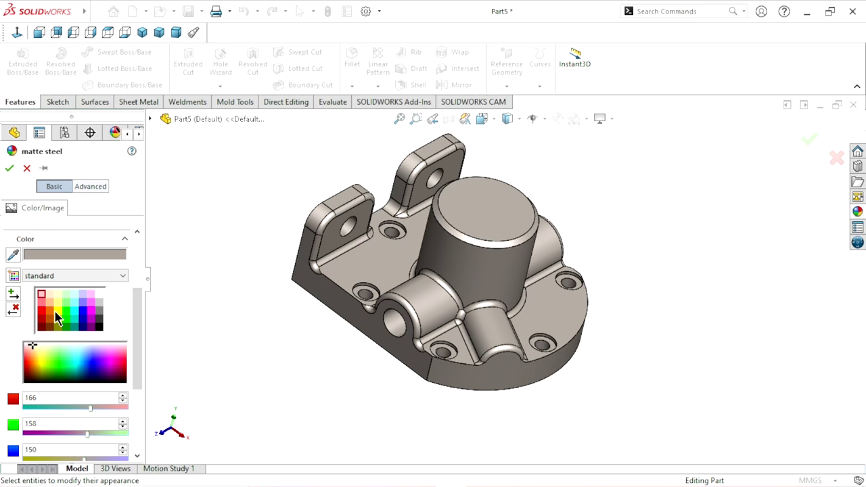
left_click(58, 312)
left_click(9, 170)
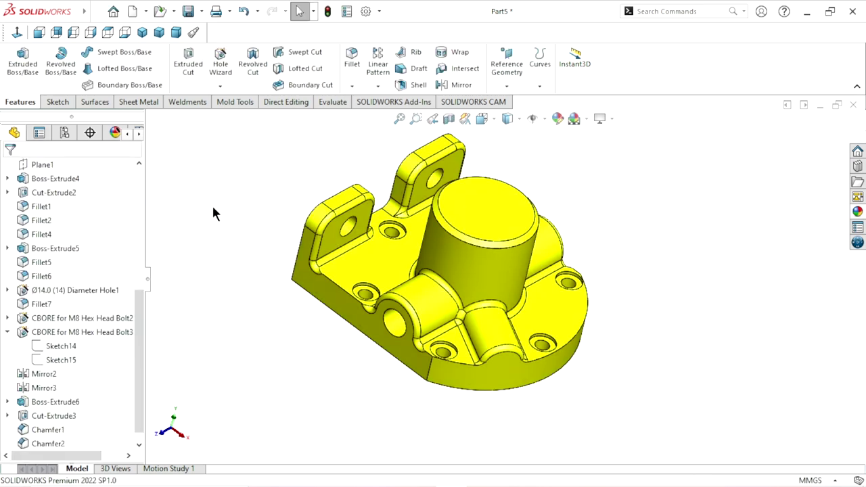
Step: Select Fillet1, Fillet2, Fillet4 and Fillet7 together in the FeatureManager tree
mouse_move(429, 297)
middle_mouse_down()
mouse_move(419, 290)
mouse_move(465, 261)
middle_mouse_up()
scroll(492, 237, "down", 2)
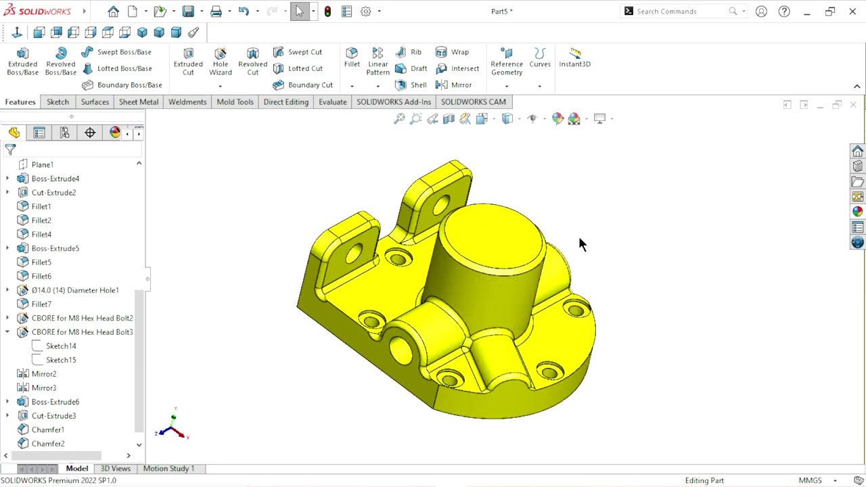
left_click(40, 263)
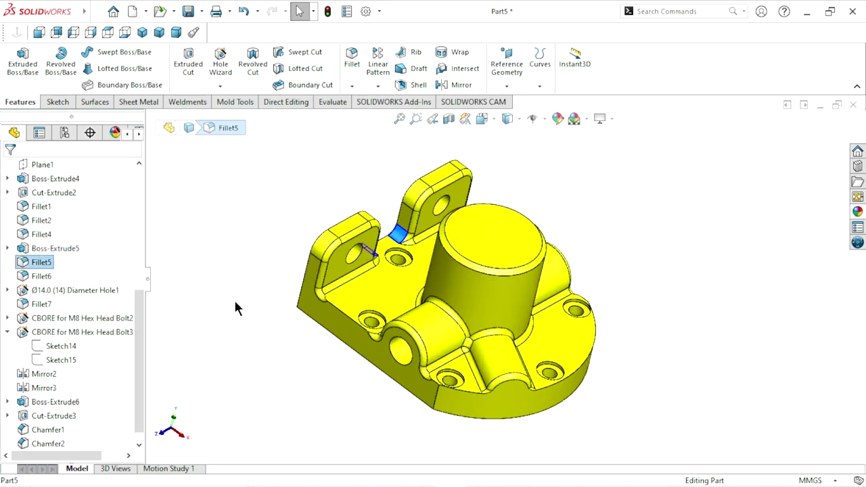
left_click(255, 305)
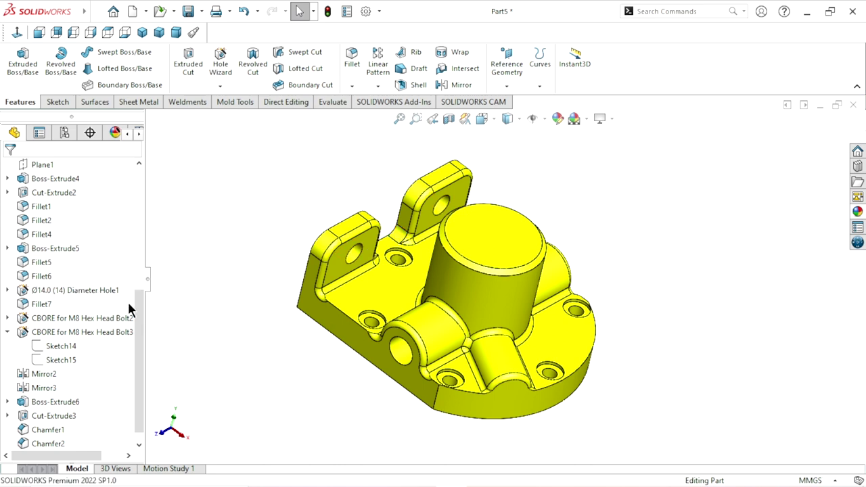
left_click(25, 226)
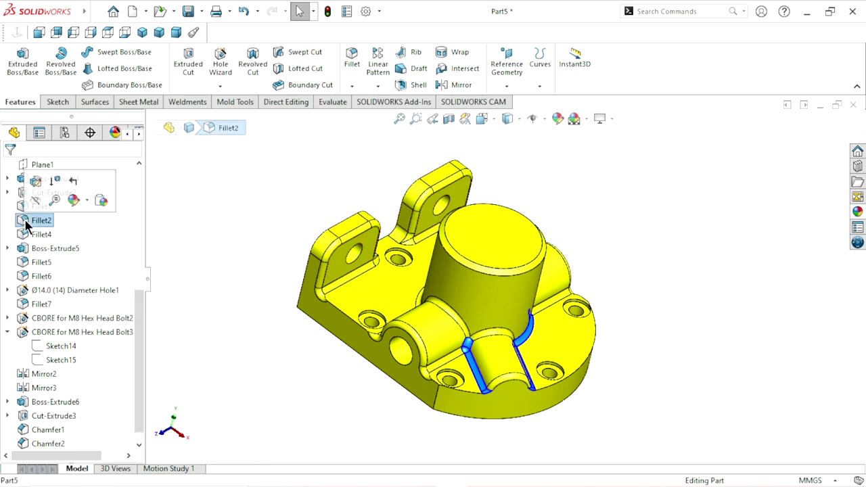
left_click(33, 207)
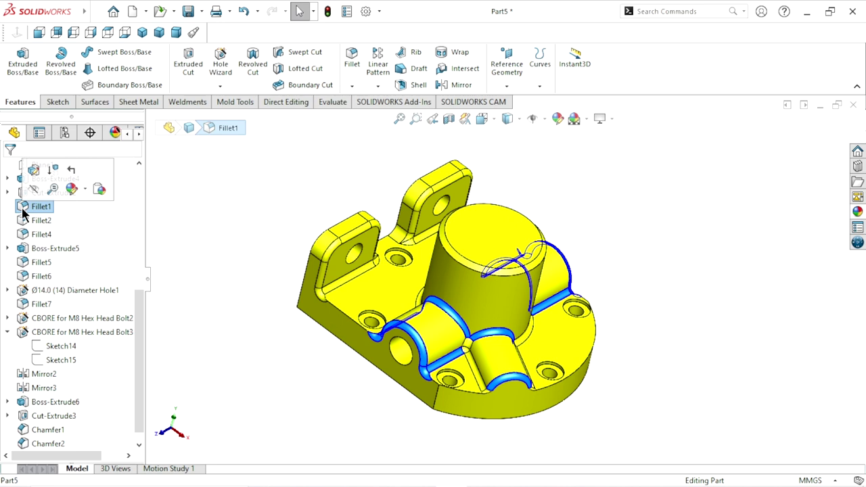
left_click(38, 226, "ctrl")
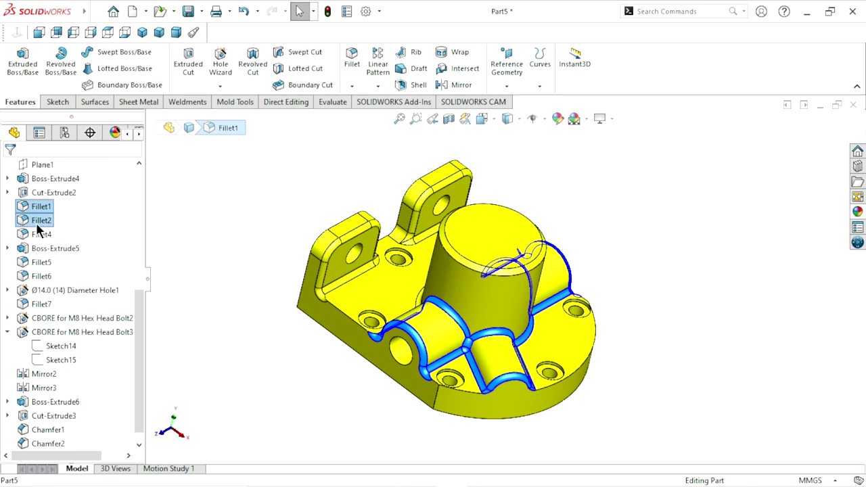
left_click(48, 235, "ctrl")
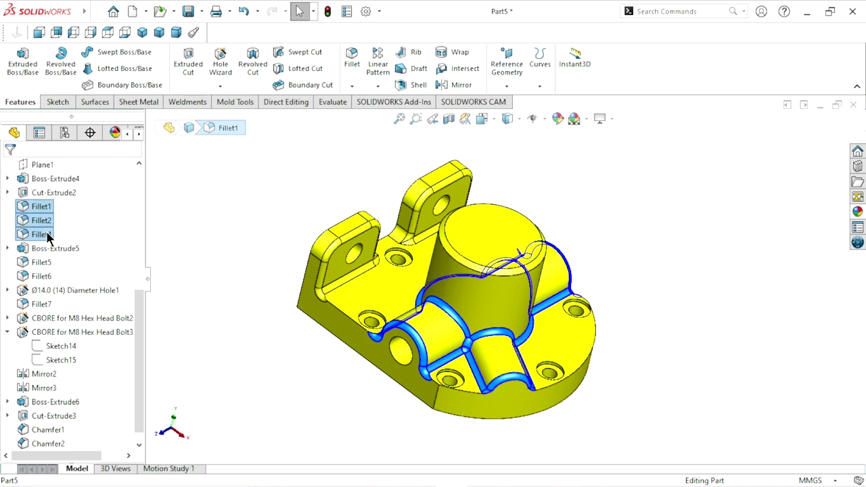
middle_click_drag(357, 274, 376, 250)
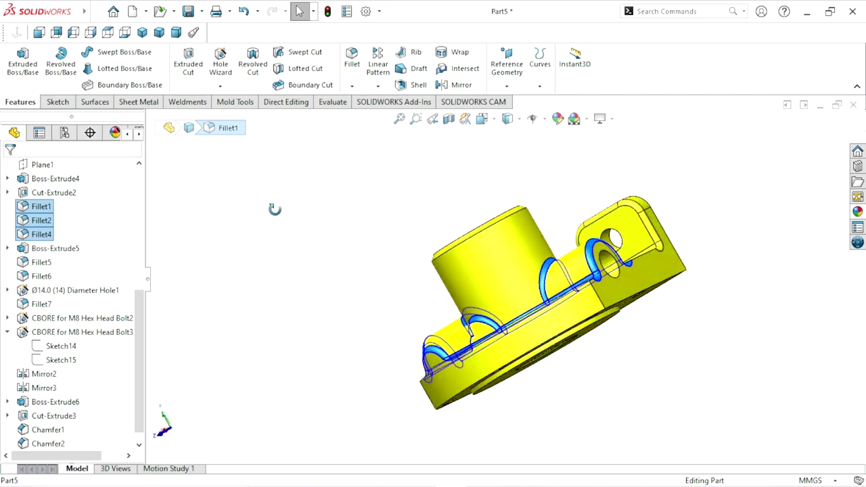
middle_click_drag(377, 250, 338, 249)
key("Escape")
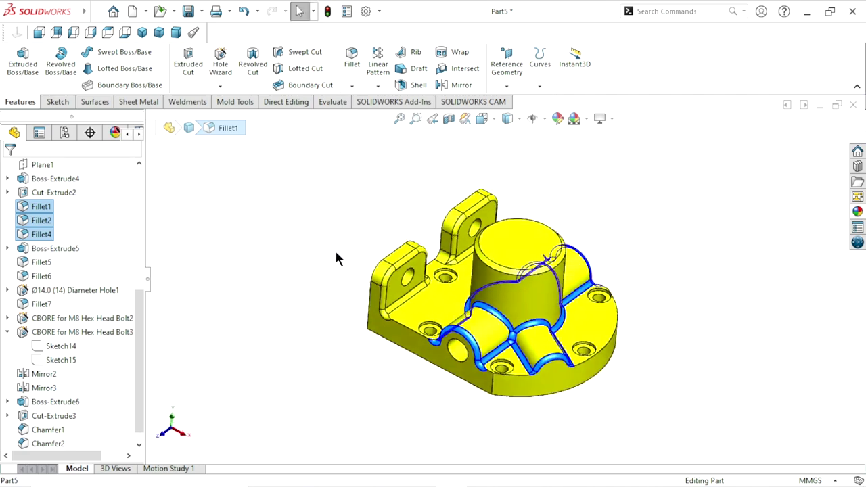
scroll(143, 323, "down", 1)
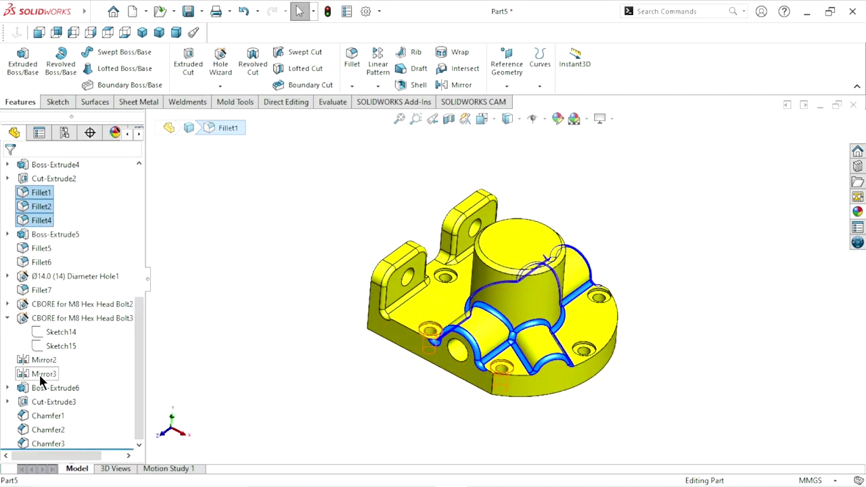
left_click(42, 290, "ctrl")
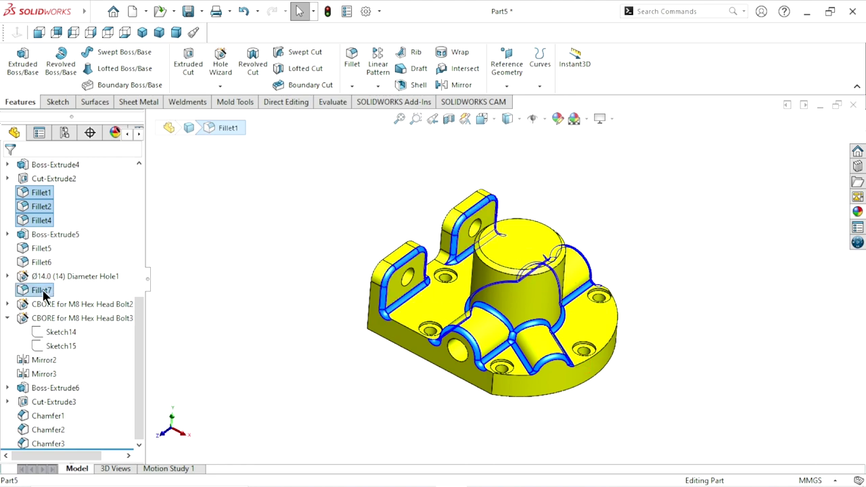
mouse_move(314, 250)
middle_mouse_down()
mouse_move(271, 220)
mouse_move(300, 245)
middle_mouse_up()
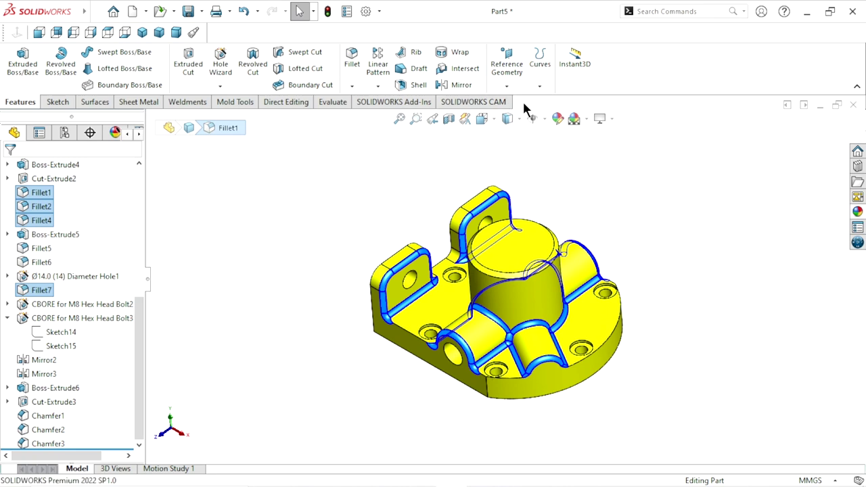
Step: Give the selected fillets a red appearance
left_click(556, 120)
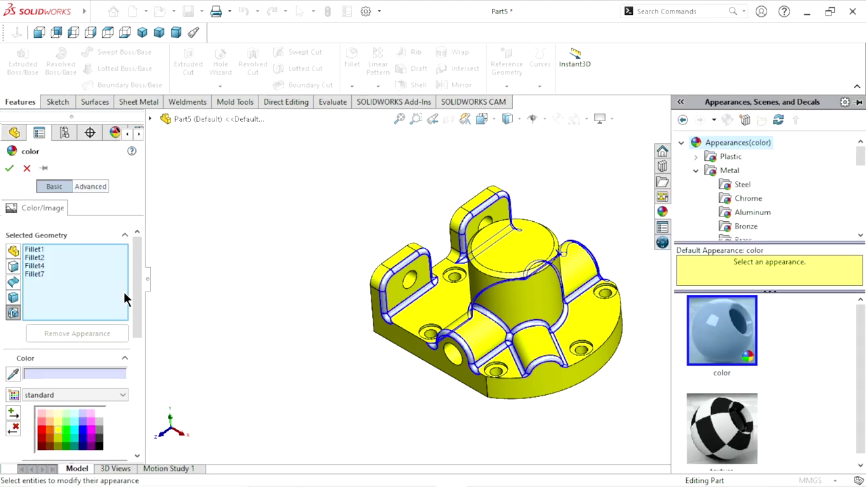
left_click(42, 433)
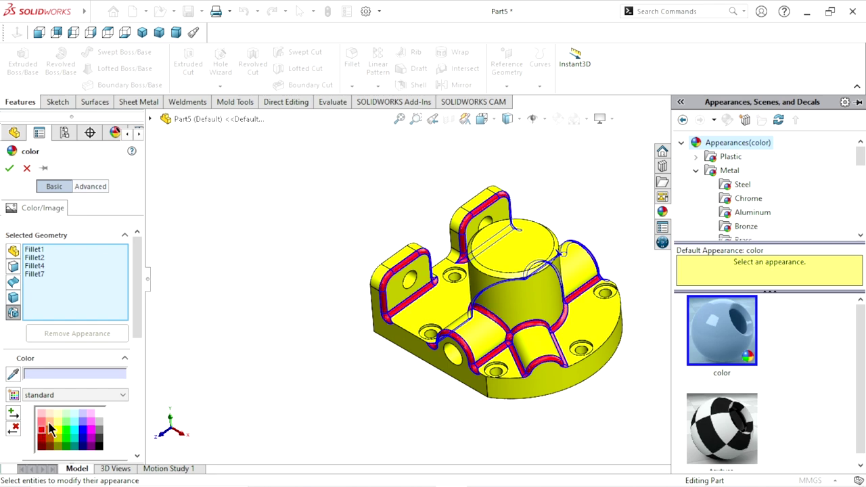
left_click(7, 168)
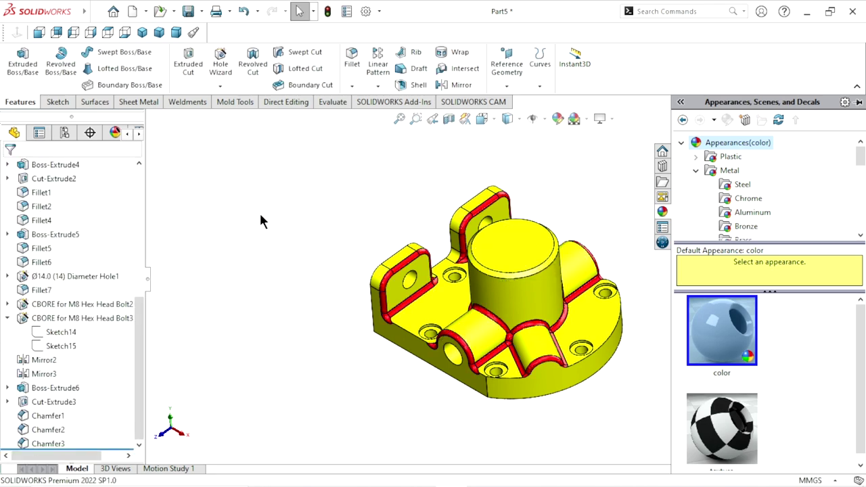
mouse_move(643, 285)
middle_mouse_down()
mouse_move(647, 260)
mouse_move(632, 304)
mouse_move(505, 271)
middle_mouse_up()
Step: Select Hole1, both M8 hex bolt CBORE features, Mirror2 and Mirror3 together
scroll(505, 271, "down", 3)
mouse_move(625, 291)
middle_mouse_down()
mouse_move(649, 249)
mouse_move(636, 284)
mouse_move(558, 308)
middle_mouse_up()
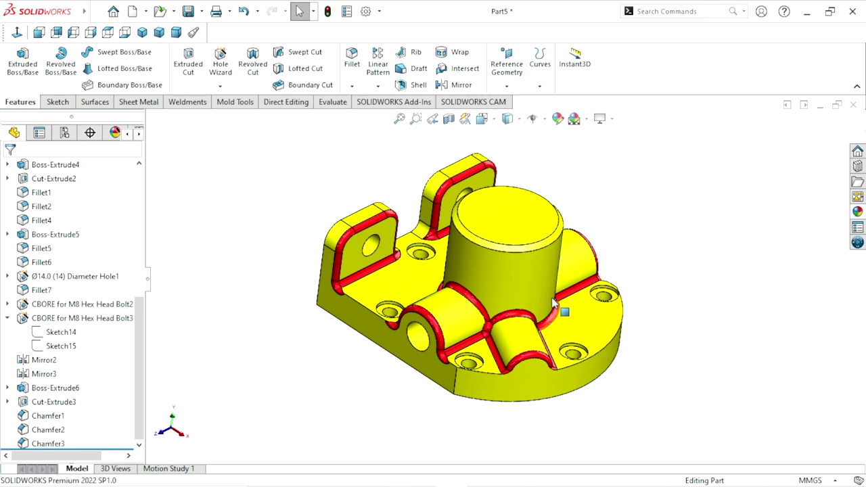
scroll(558, 307, "down", 2)
scroll(511, 282, "down", 2)
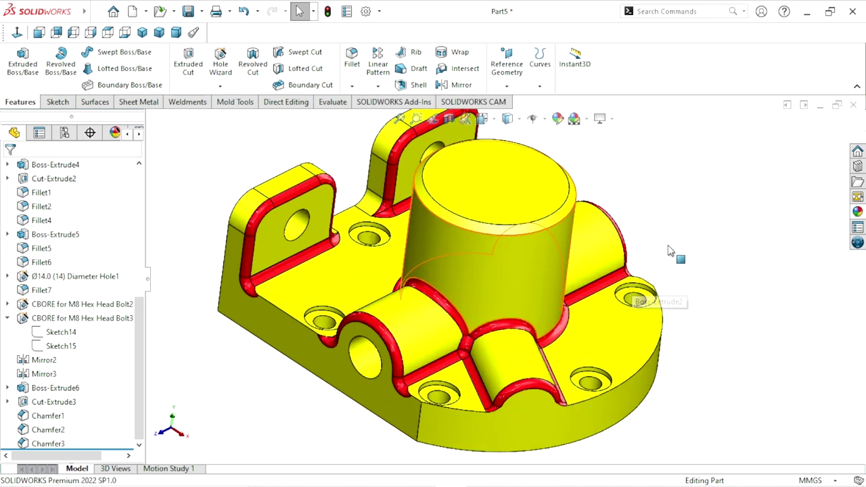
scroll(518, 298, "up", 2)
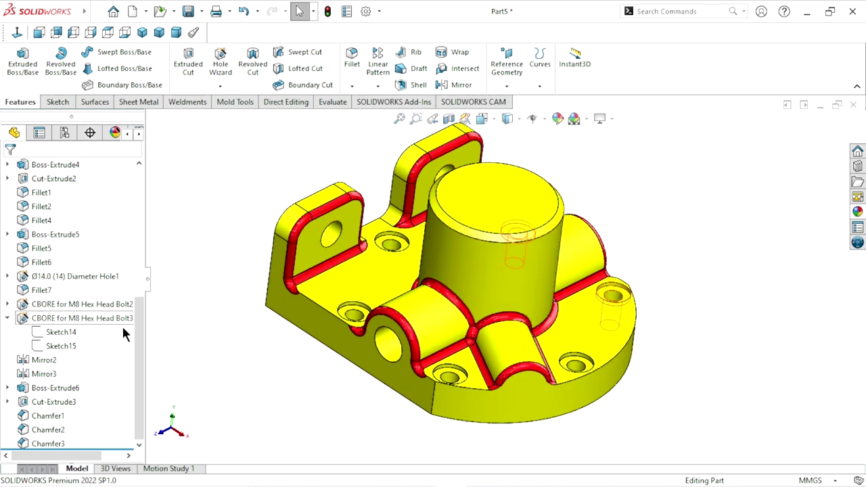
left_click(67, 276)
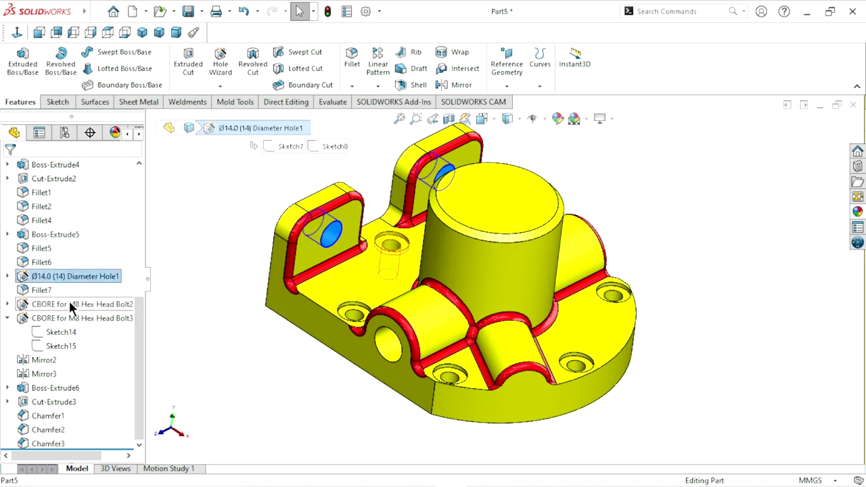
left_click(69, 303, "ctrl")
left_click(83, 318, "ctrl")
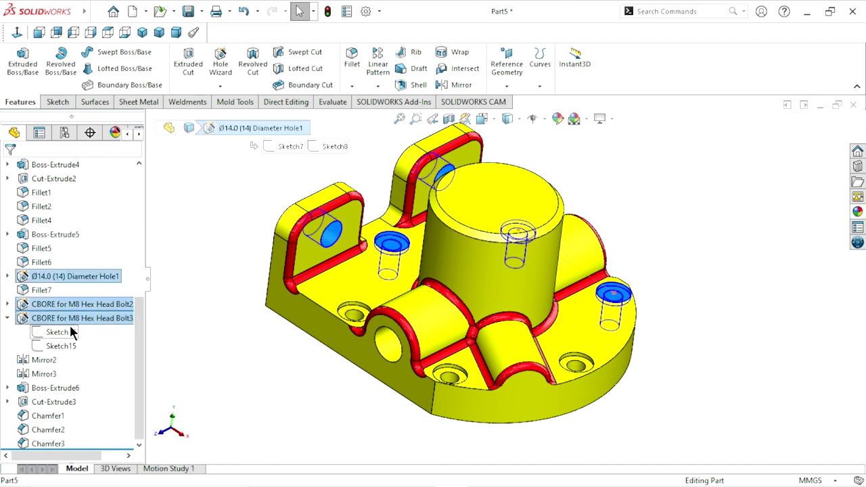
left_click(47, 362, "ctrl")
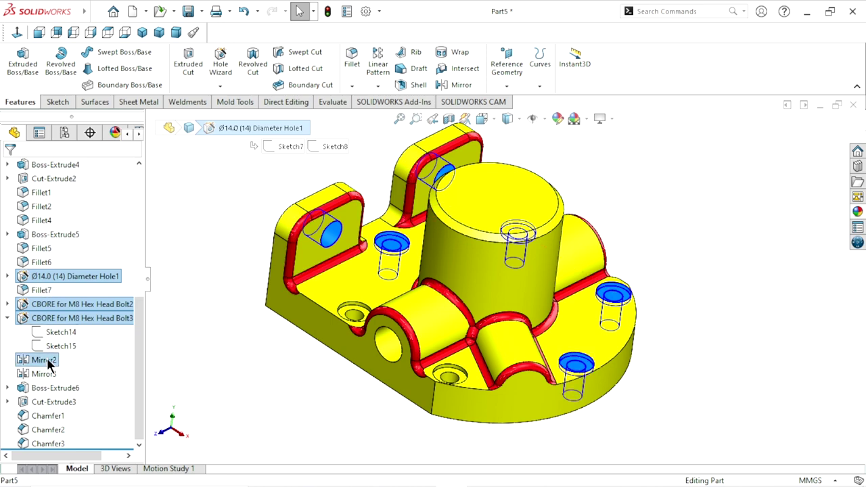
left_click(43, 374, "ctrl")
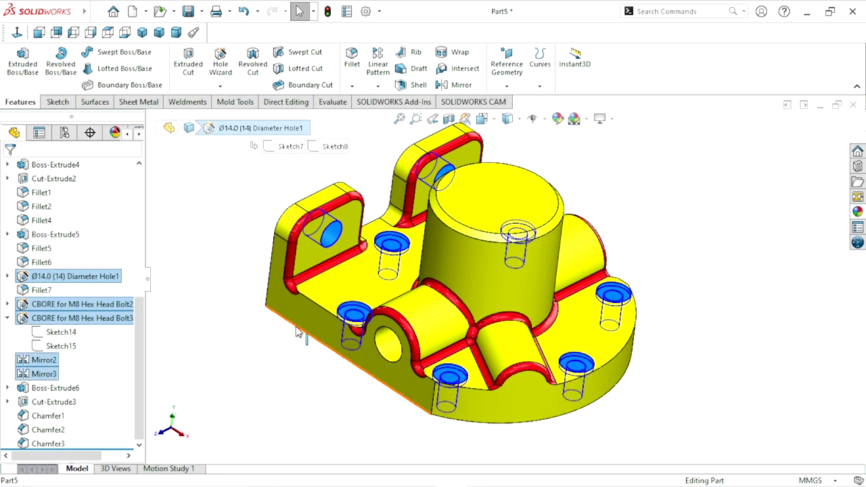
middle_click_drag(345, 379, 340, 262)
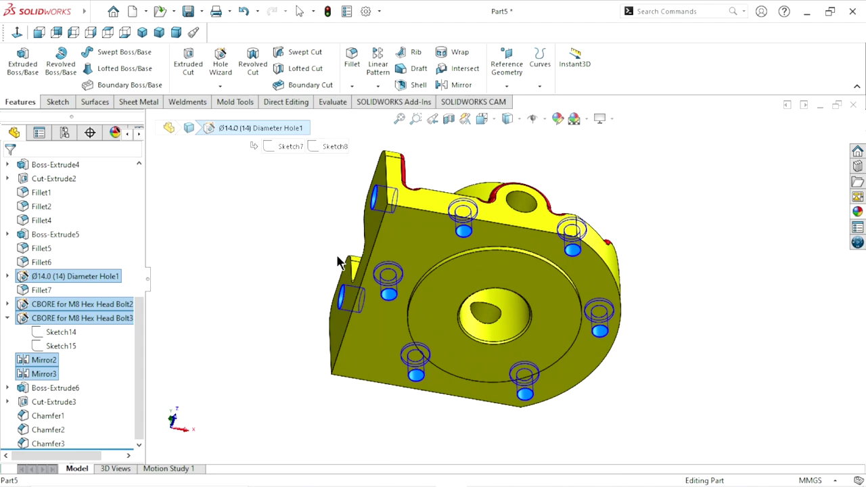
mouse_move(341, 237)
middle_mouse_down()
mouse_move(290, 309)
mouse_move(150, 338)
middle_mouse_up()
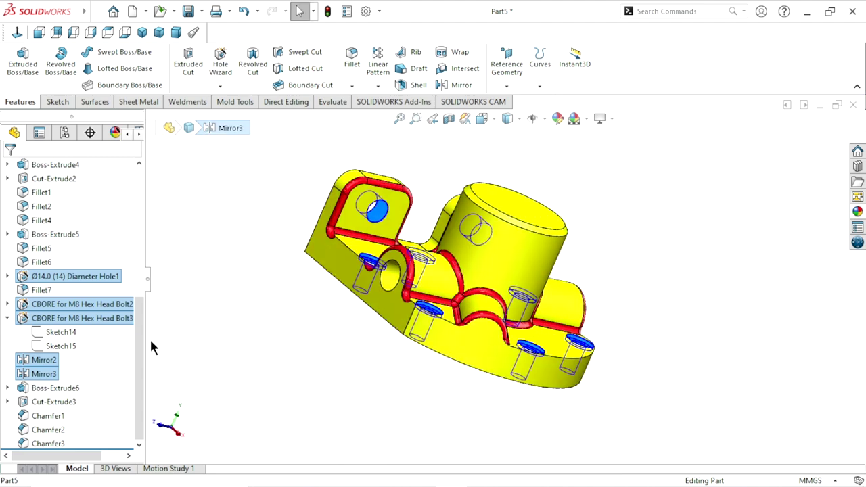
left_click_drag(138, 357, 138, 318)
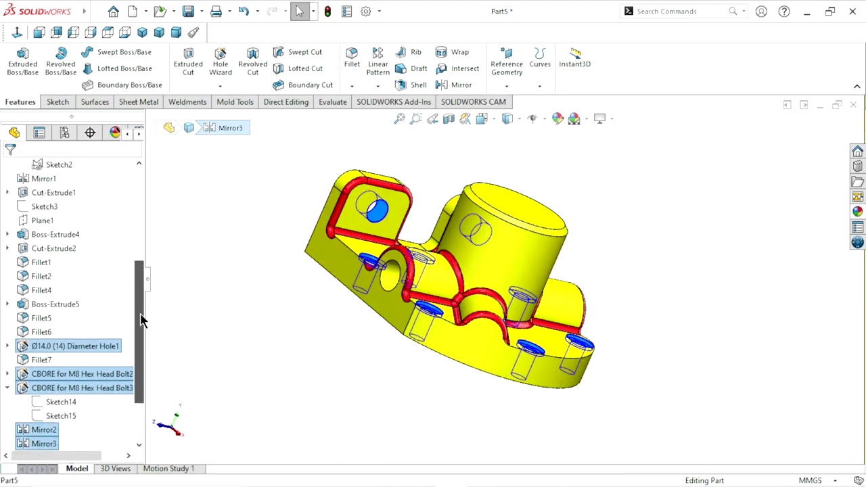
Step: Add Cut-Extrude2, Cut-Extrude1 and Cut-Extrude3 to the hole selection
left_click(51, 247, "ctrl")
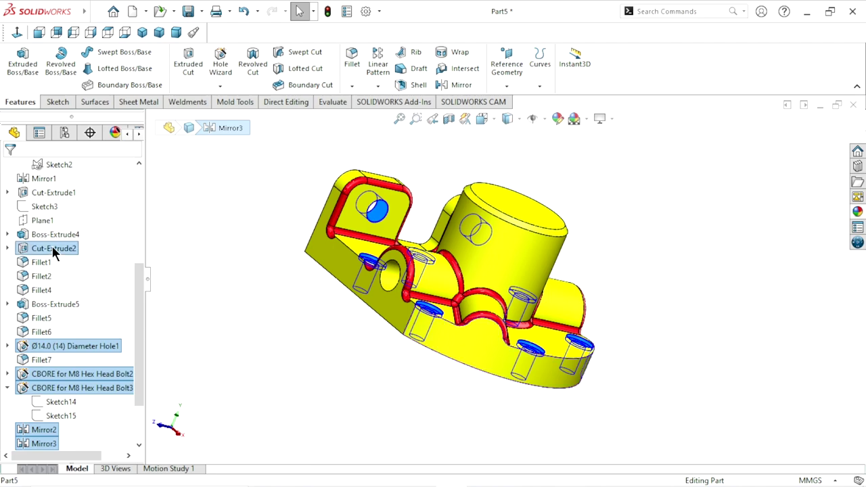
mouse_move(326, 309)
middle_mouse_down()
mouse_move(304, 248)
mouse_move(277, 257)
mouse_move(196, 253)
mouse_move(199, 244)
mouse_move(284, 223)
mouse_move(324, 293)
mouse_move(283, 301)
middle_mouse_up()
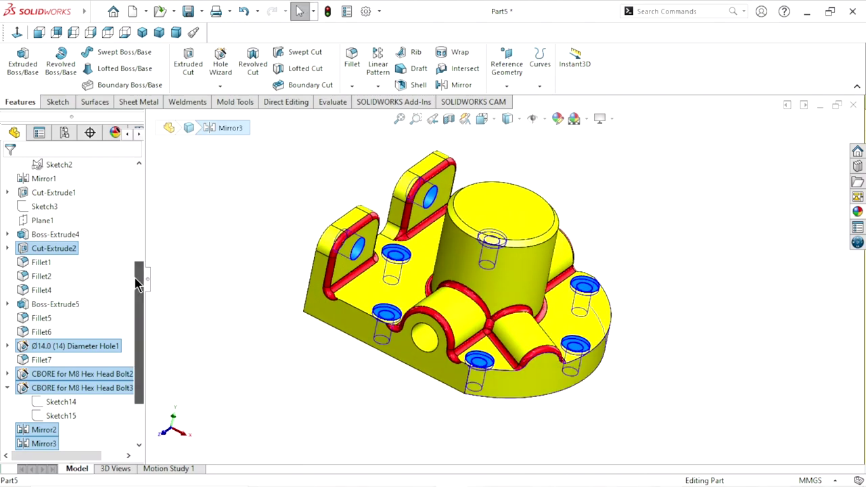
scroll(134, 276, "up", 3)
left_click(63, 249, "ctrl")
mouse_move(351, 251)
middle_mouse_down()
mouse_move(304, 242)
mouse_move(250, 183)
mouse_move(304, 271)
mouse_move(295, 296)
middle_mouse_up()
scroll(144, 347, "down", 3)
scroll(145, 347, "down", 1)
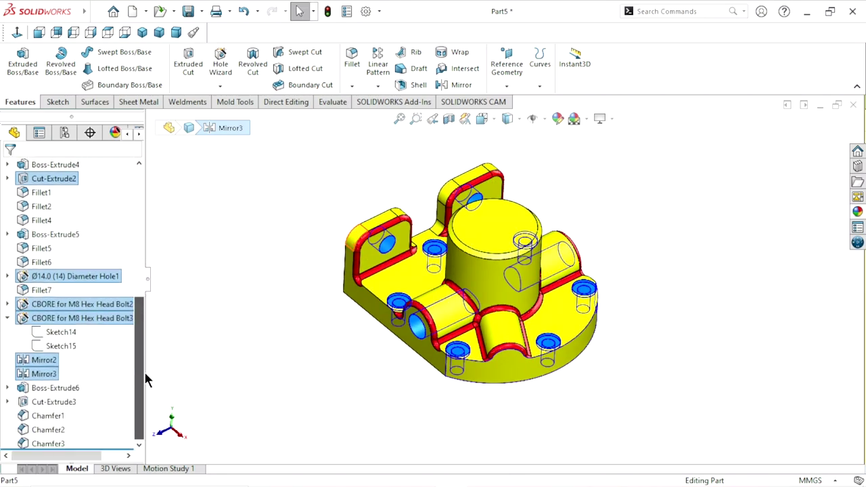
left_click(64, 399, "ctrl")
mouse_move(253, 370)
middle_mouse_down()
mouse_move(269, 178)
mouse_move(236, 149)
mouse_move(295, 170)
mouse_move(259, 245)
mouse_move(300, 14)
mouse_move(505, 169)
mouse_move(483, 190)
middle_mouse_up()
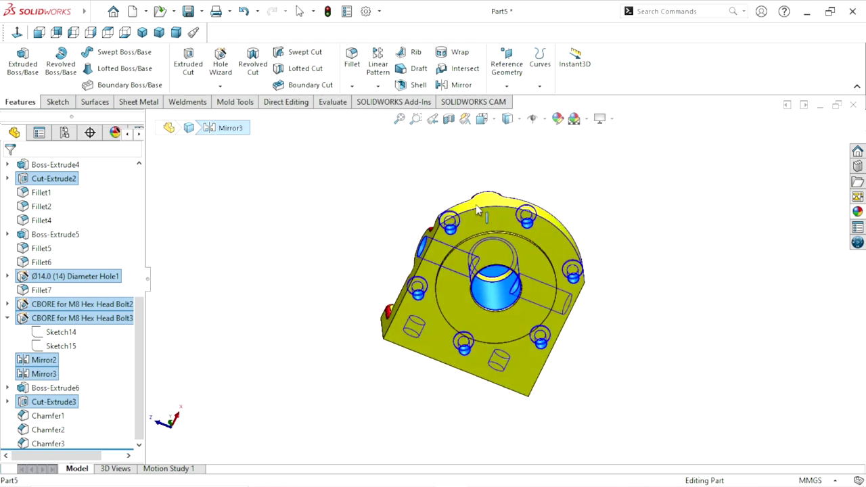
scroll(517, 304, "down", 2)
scroll(486, 255, "down", 5)
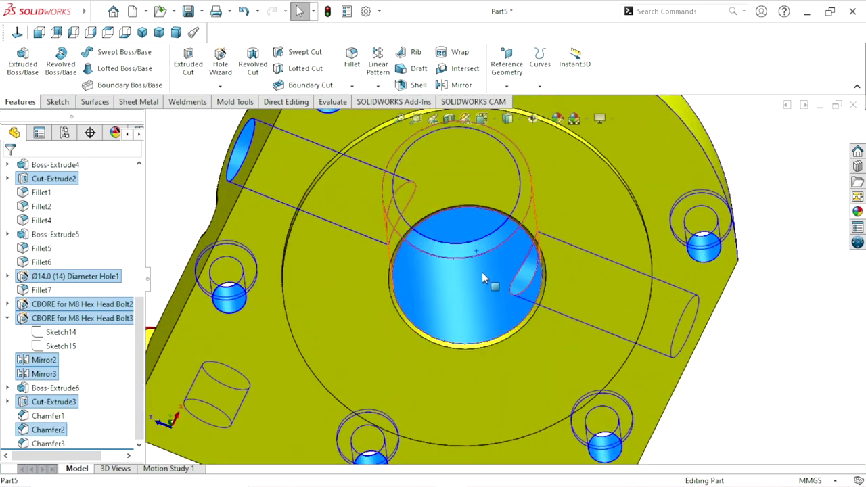
scroll(457, 351, "down", 3)
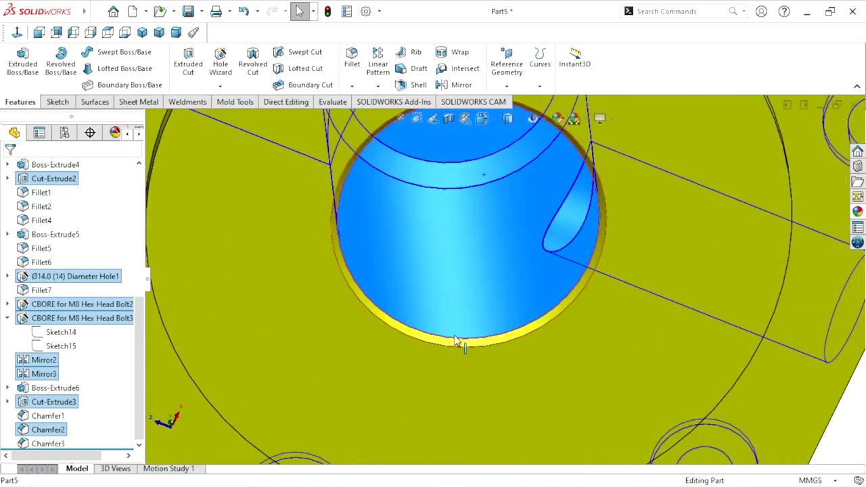
scroll(460, 342, "up", 5)
scroll(460, 335, "up", 3)
middle_click_drag(437, 250, 776, 190)
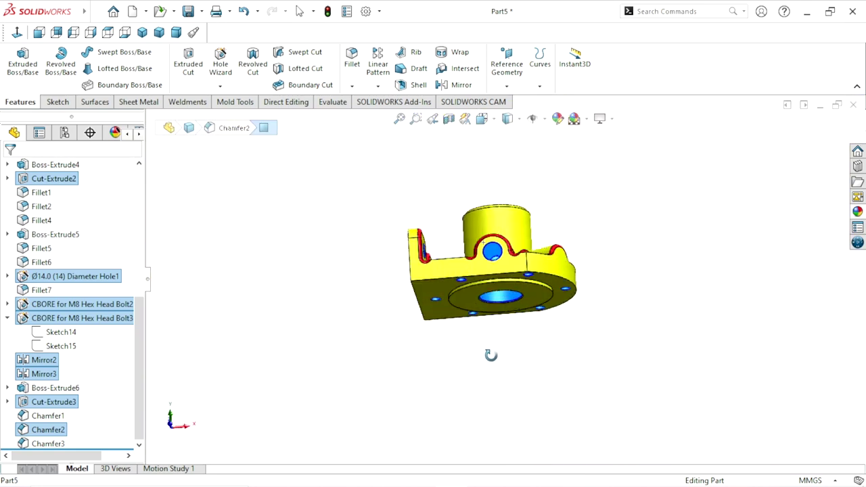
left_click(857, 213)
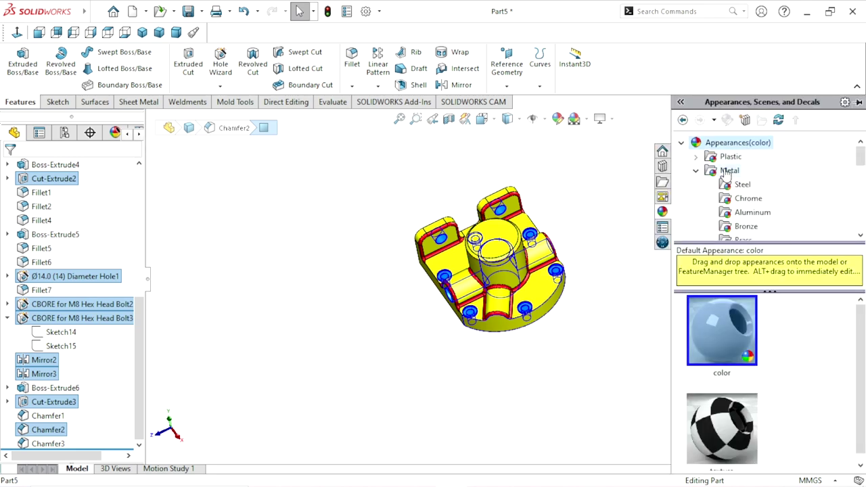
Step: Apply the Metal > Chrome chromium plate appearance to the selected hole features
left_click(740, 200)
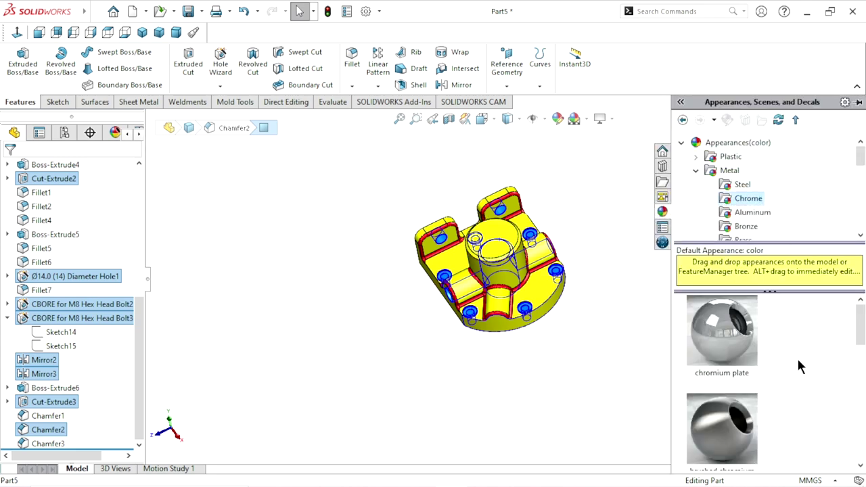
left_click(754, 352)
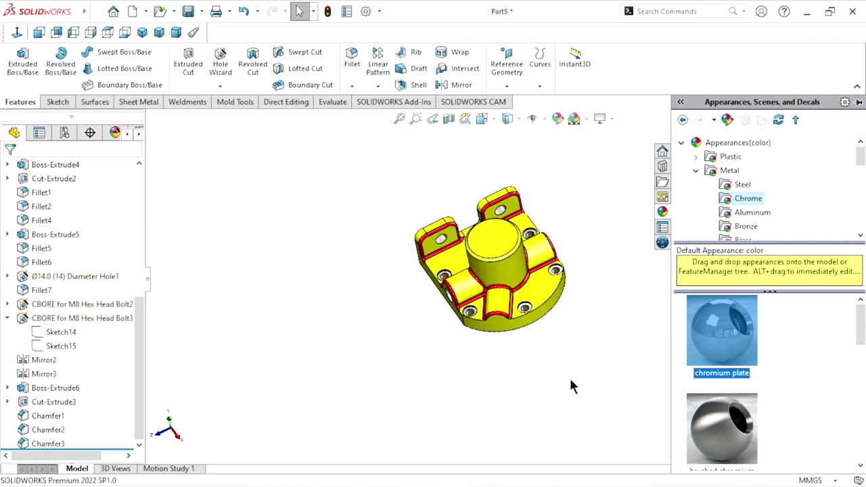
scroll(567, 276, "down", 3)
scroll(567, 276, "down", 2)
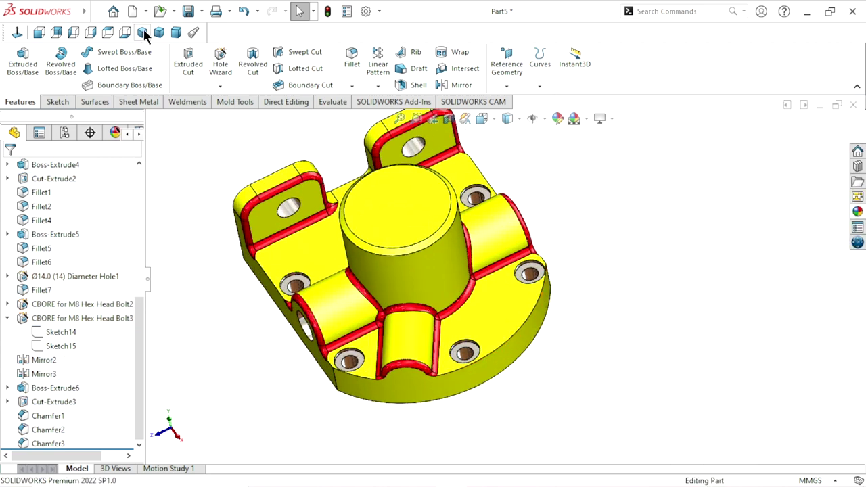
Step: Show the finished part in isometric, then trimetric view
left_click(143, 32)
scroll(611, 346, "down", 2)
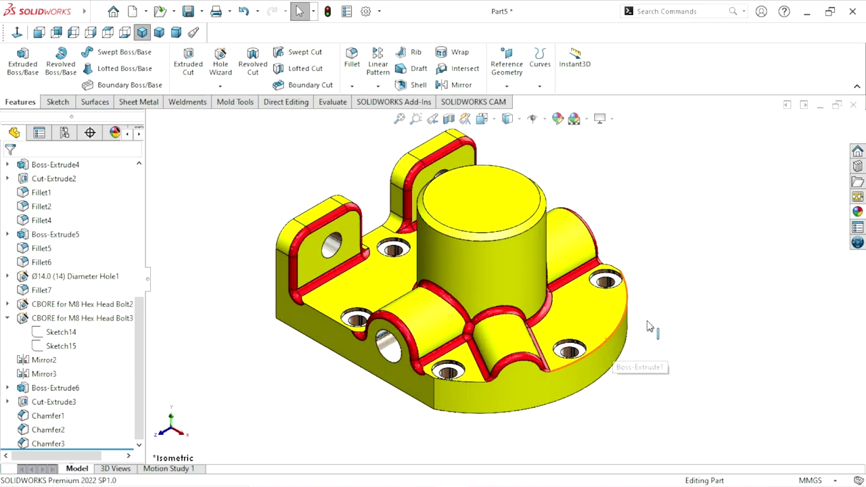
scroll(715, 276, "up", 2)
scroll(559, 287, "down", 2)
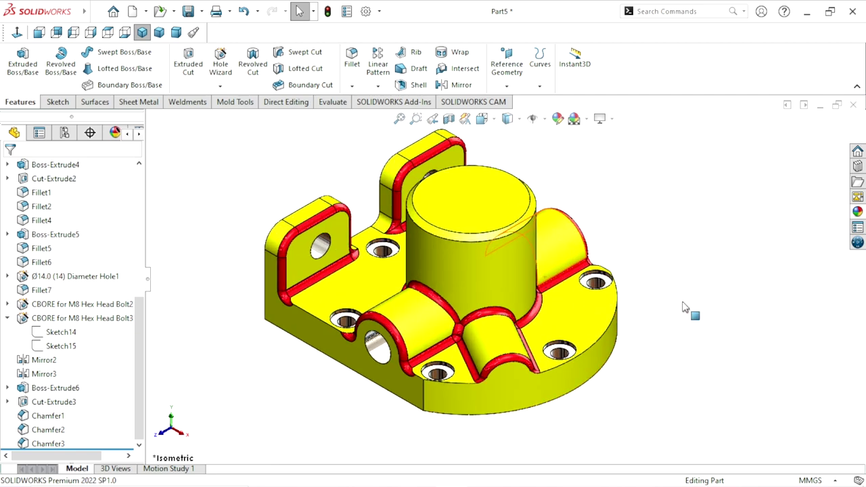
scroll(511, 301, "up", 2)
scroll(459, 260, "down", 2)
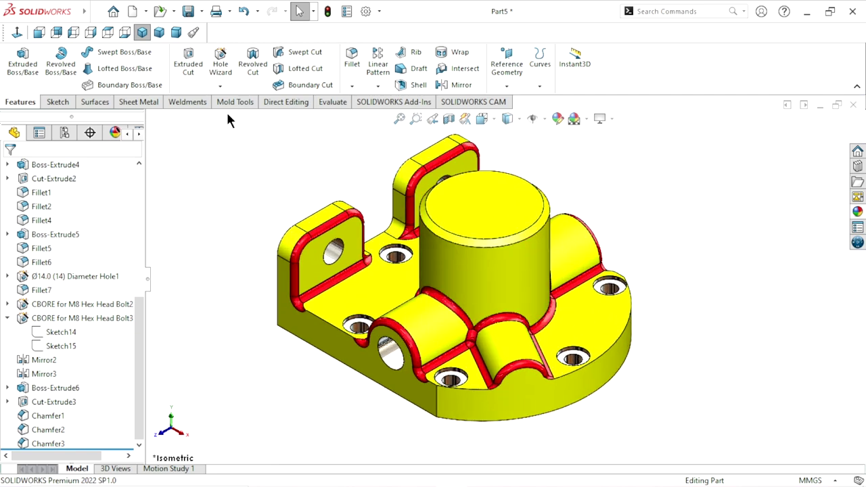
left_click(166, 34)
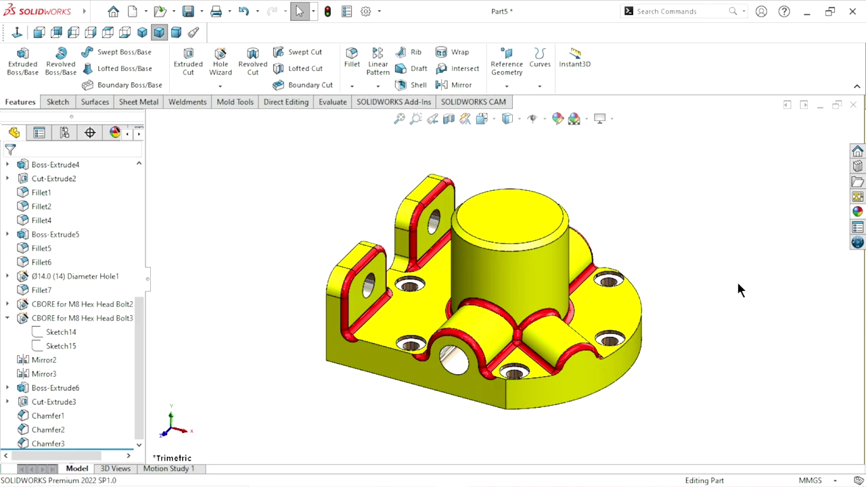